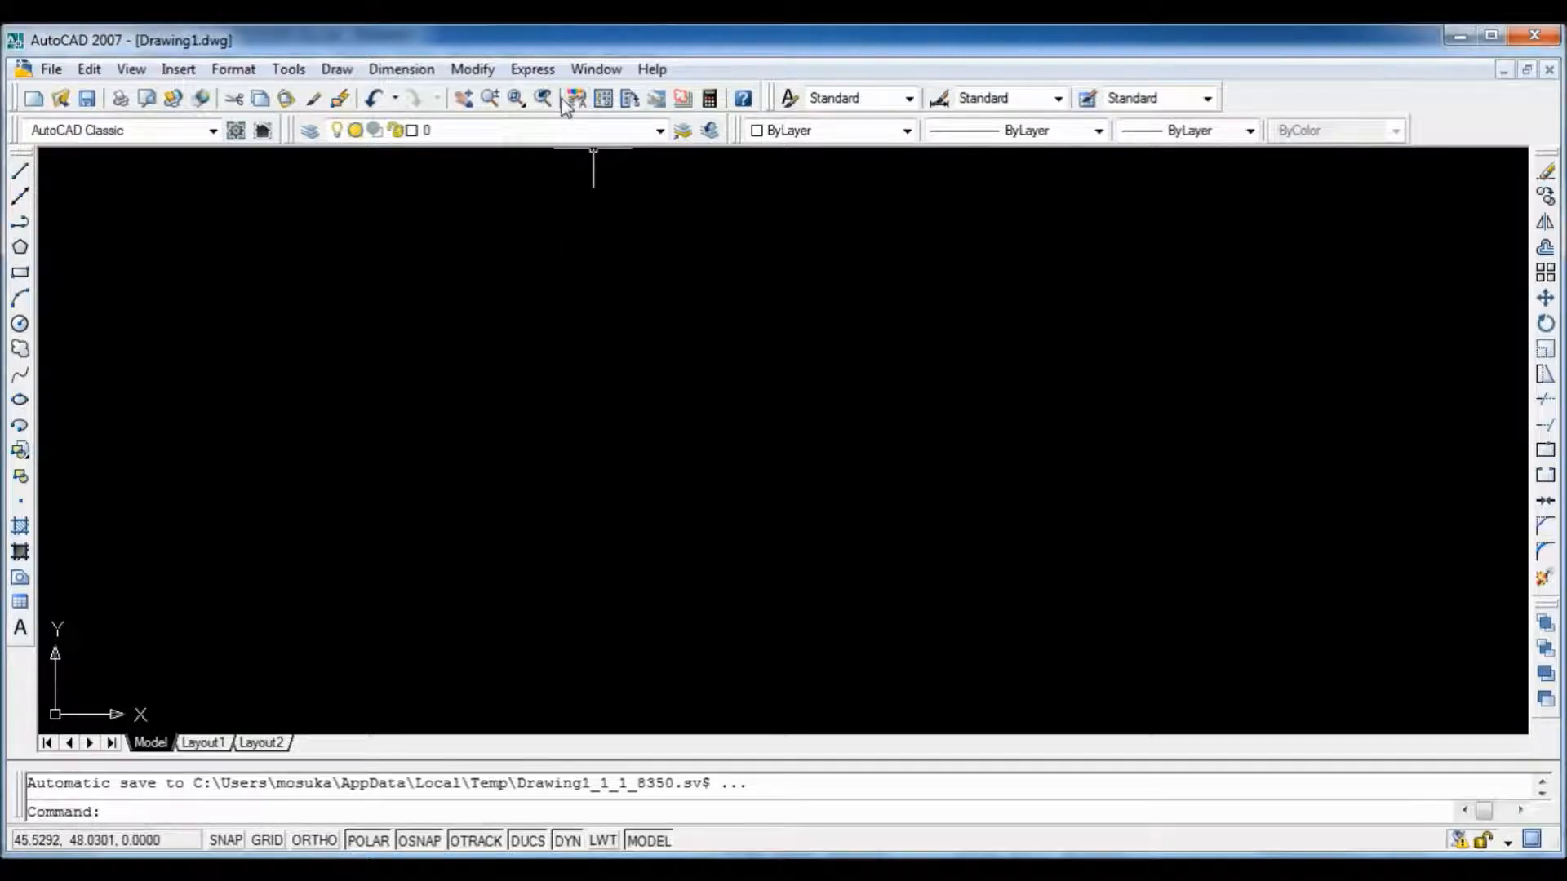
# Step: Begin a multiline text object at about 19, 40.6 in the empty drawing
pyautogui.click(20, 628)
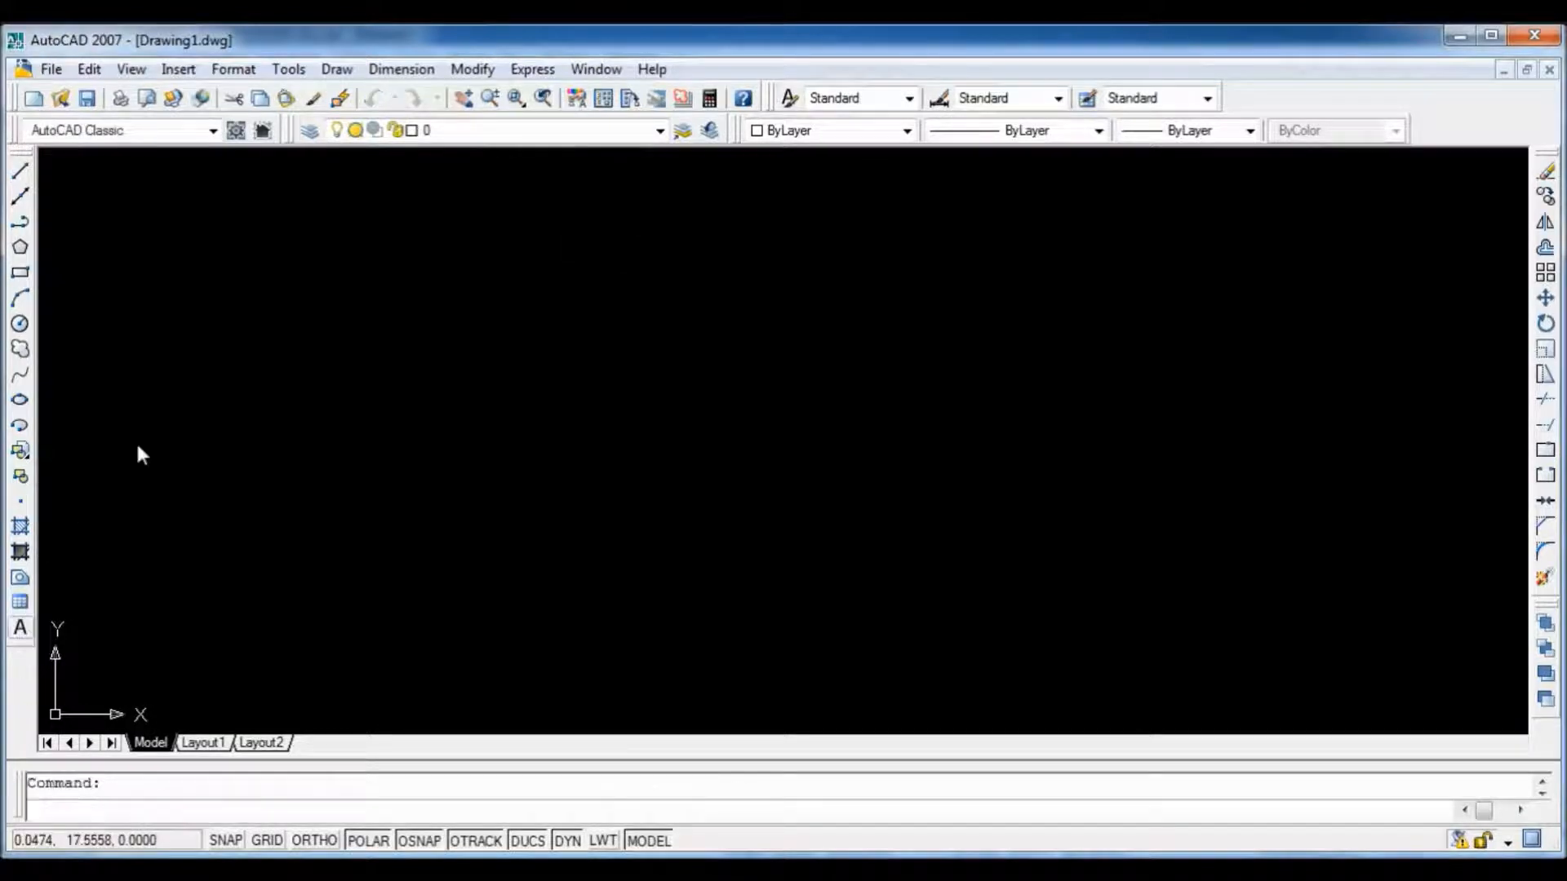
pyautogui.click(270, 239)
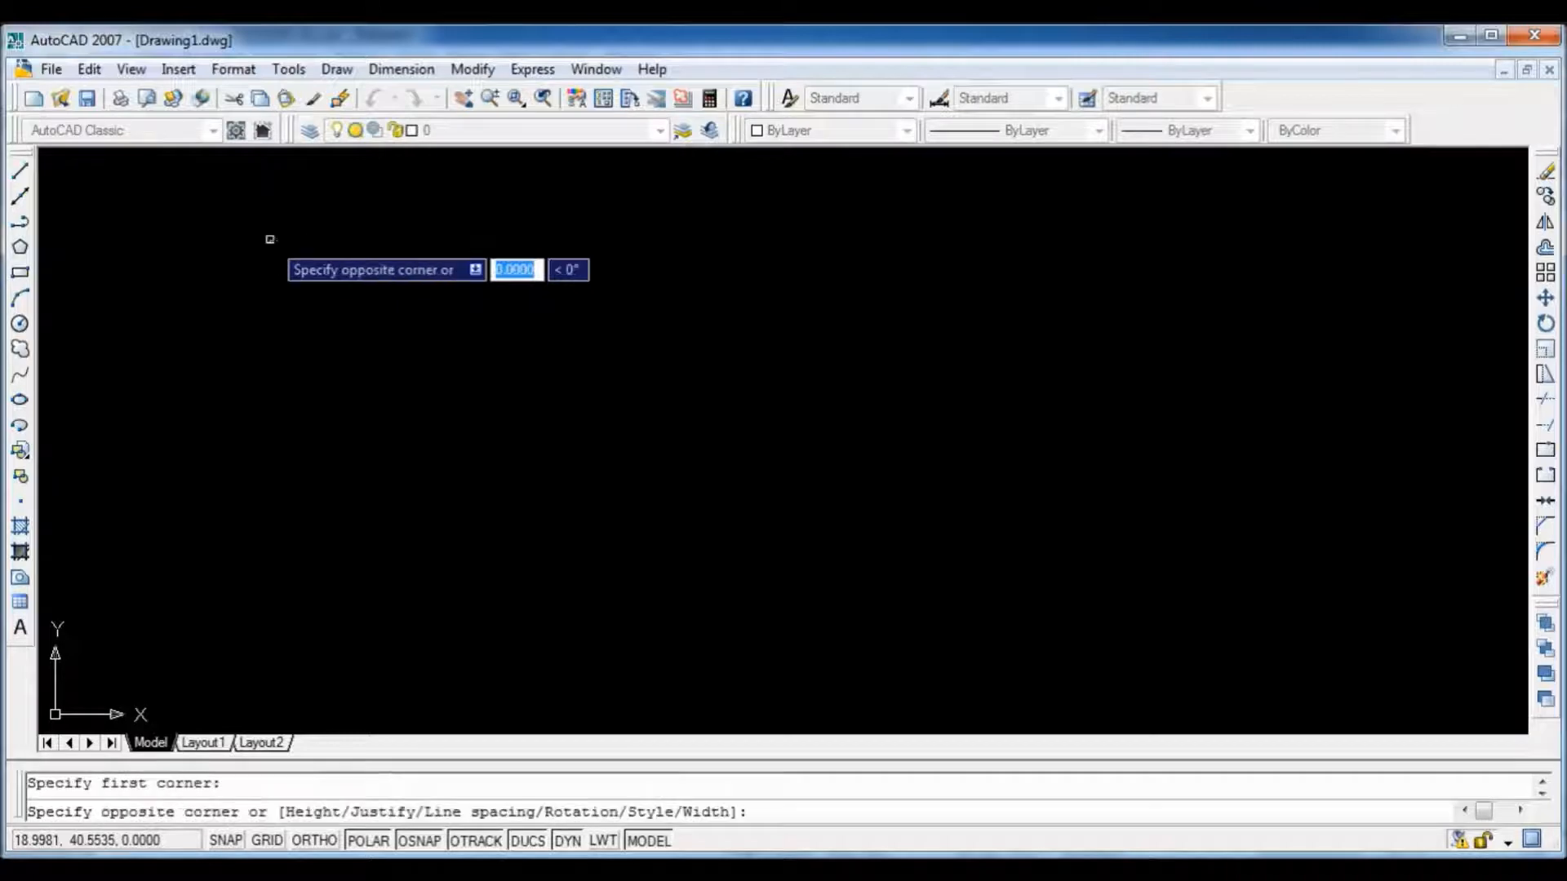
pyautogui.click(270, 239)
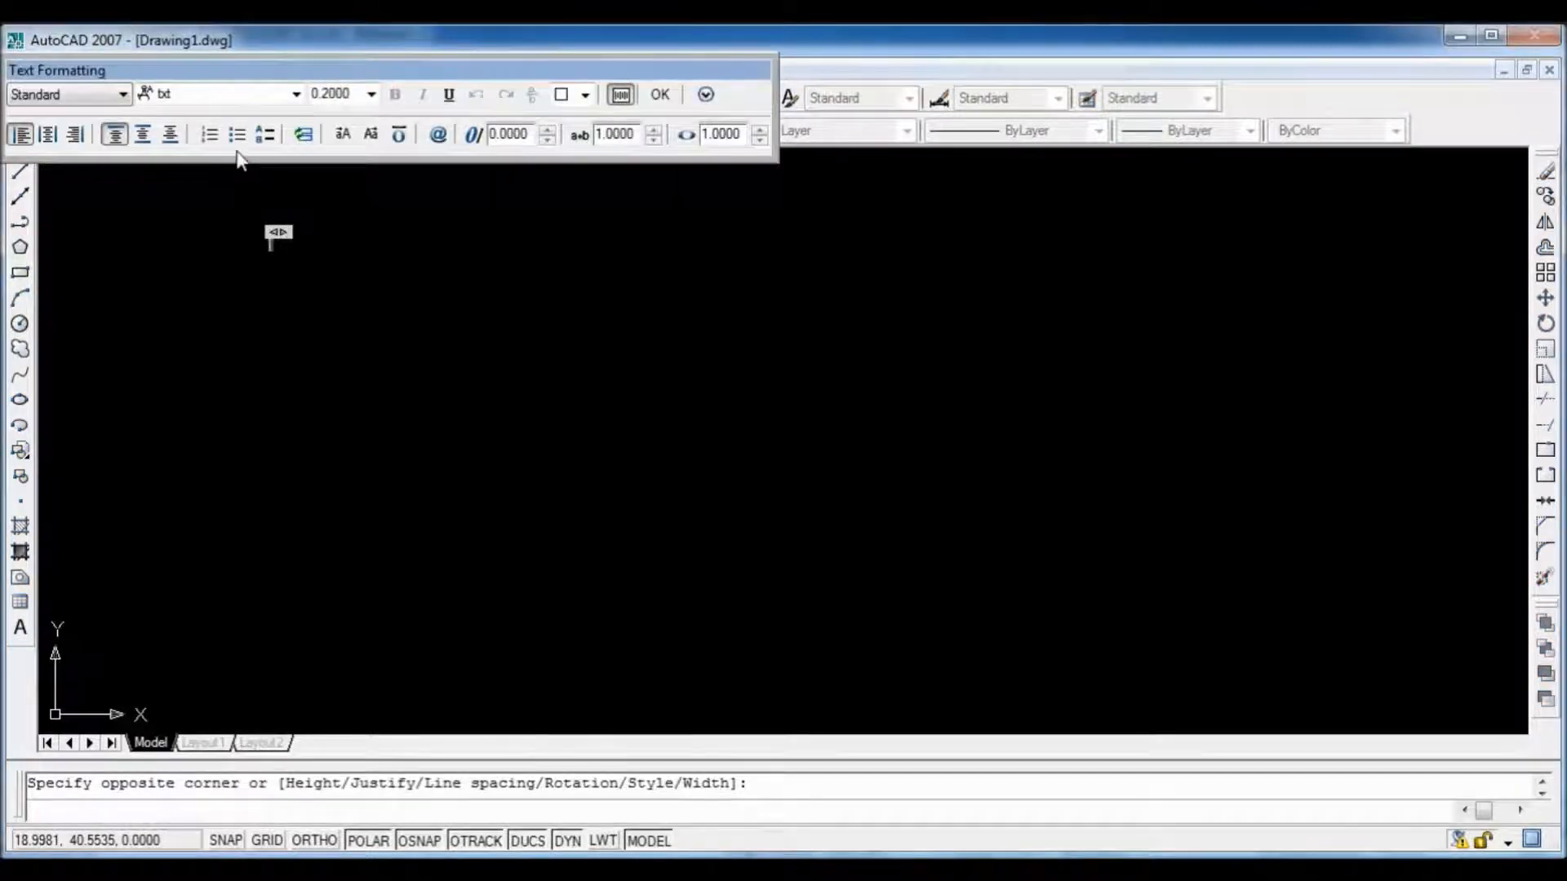
pyautogui.click(326, 94)
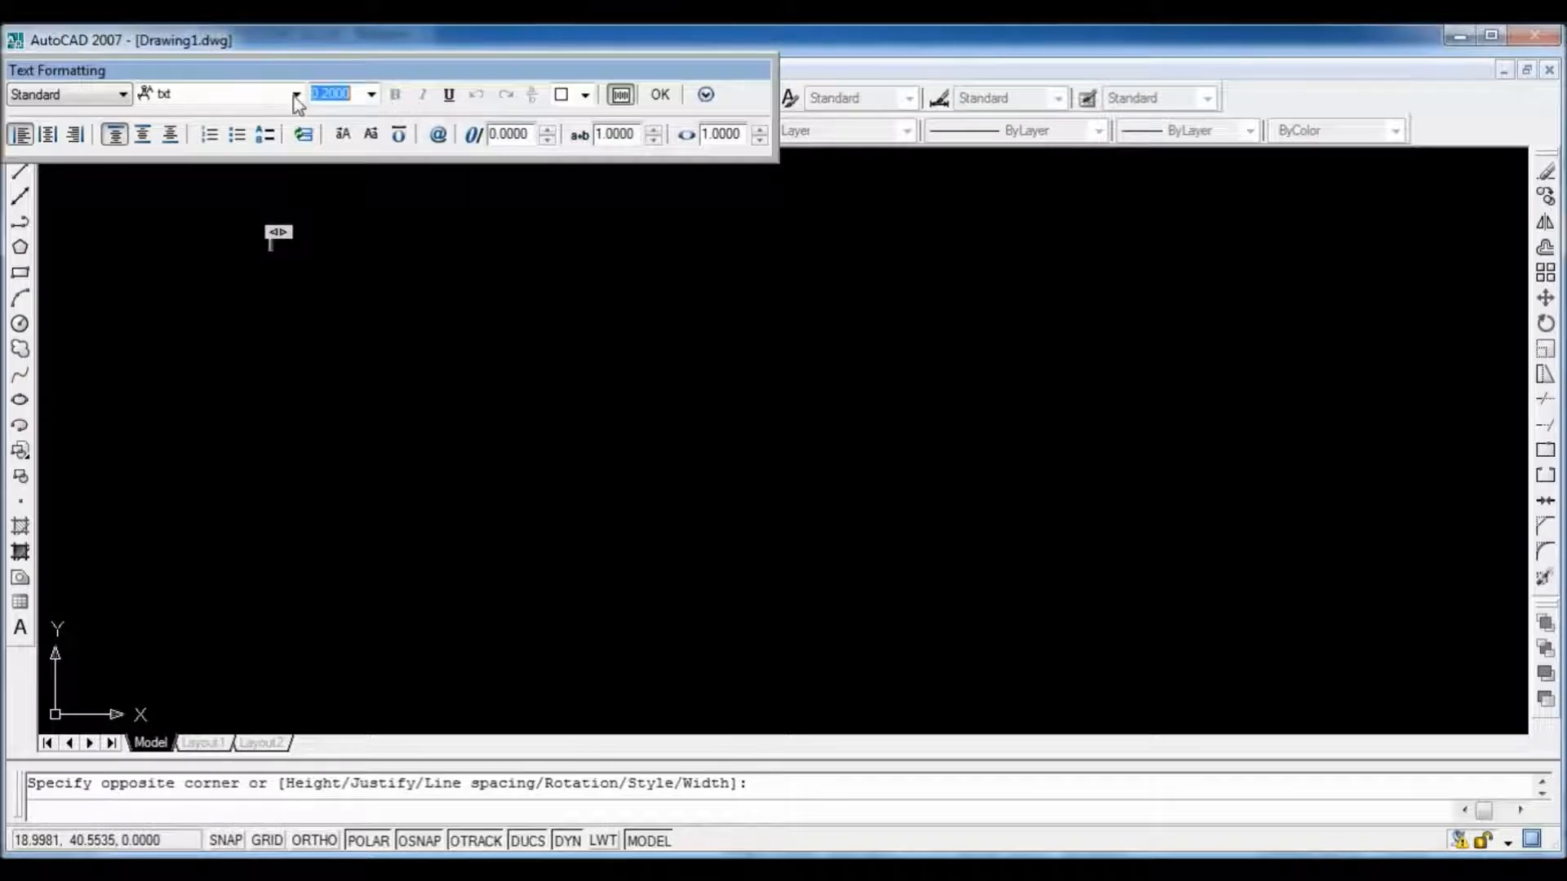
pyautogui.write('1')
pyautogui.press('Return')
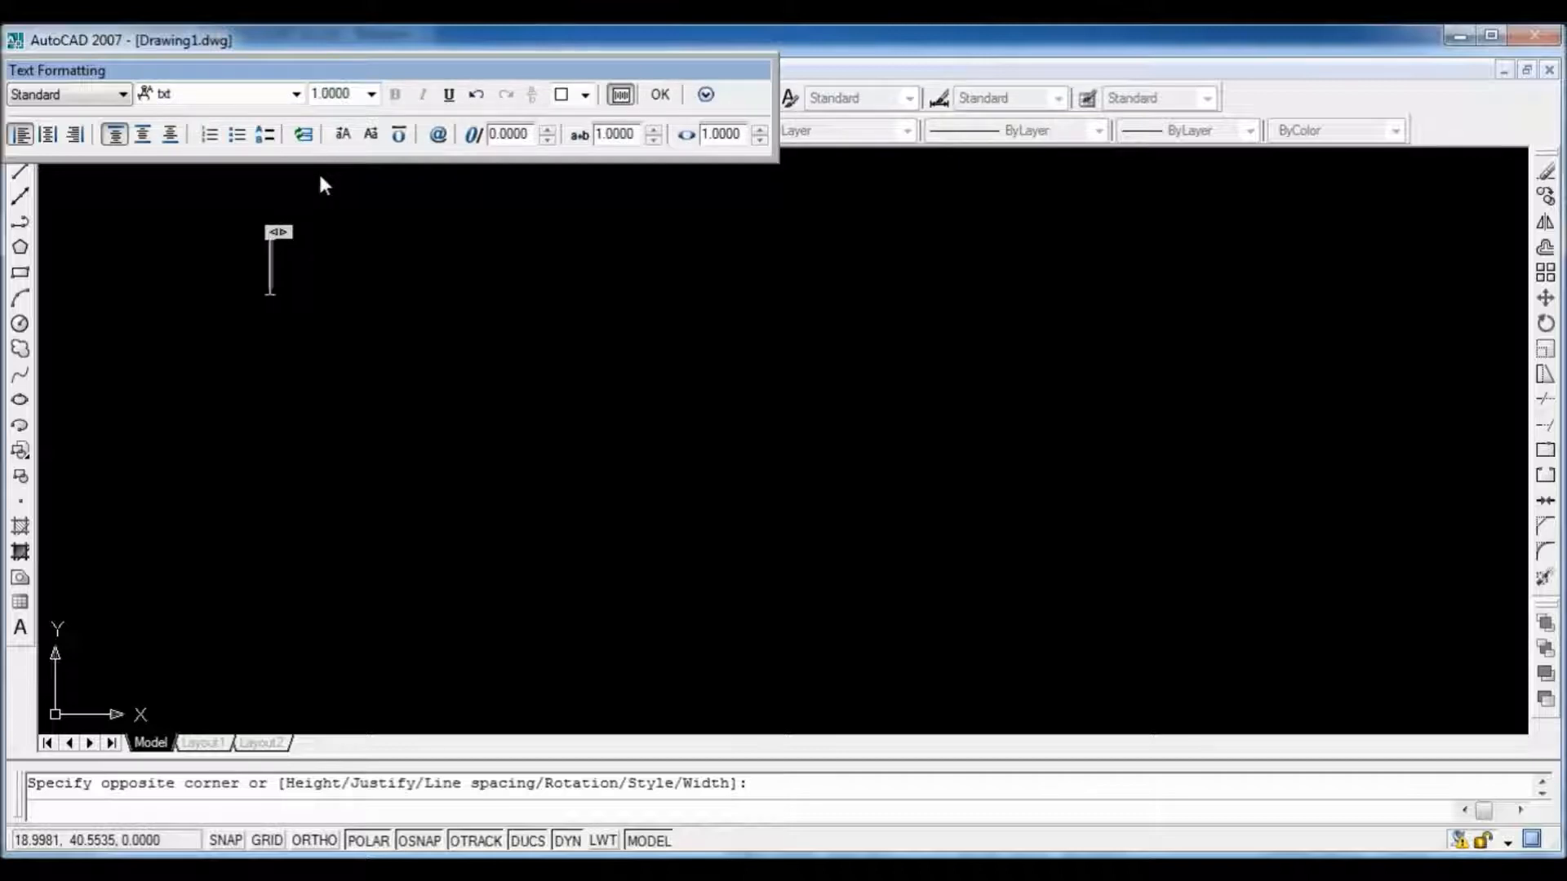
pyautogui.write('Koo')
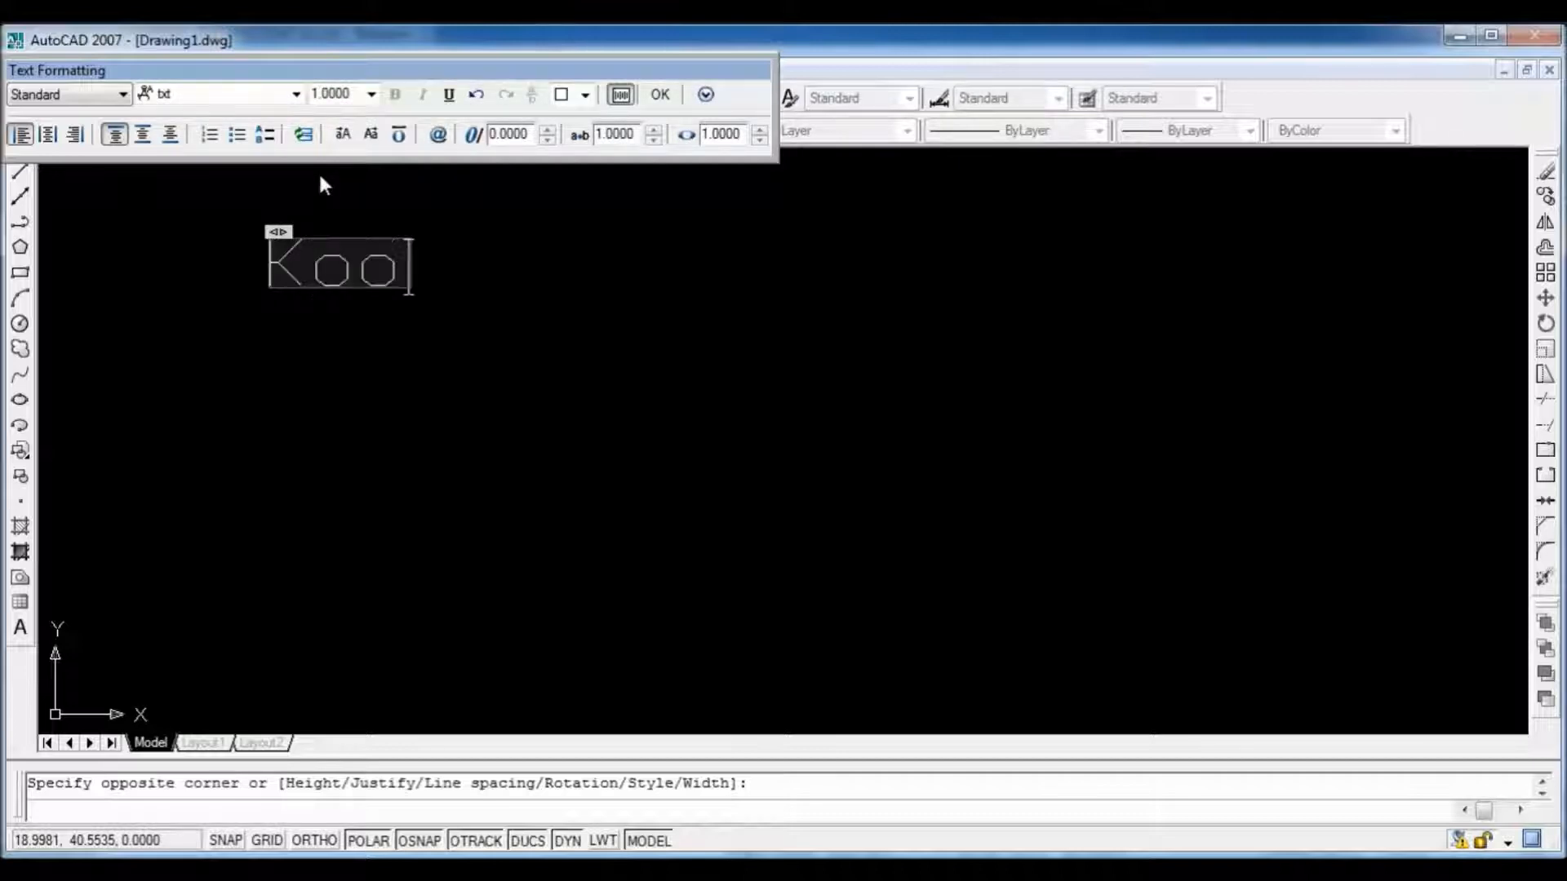
pyautogui.write('rdin')
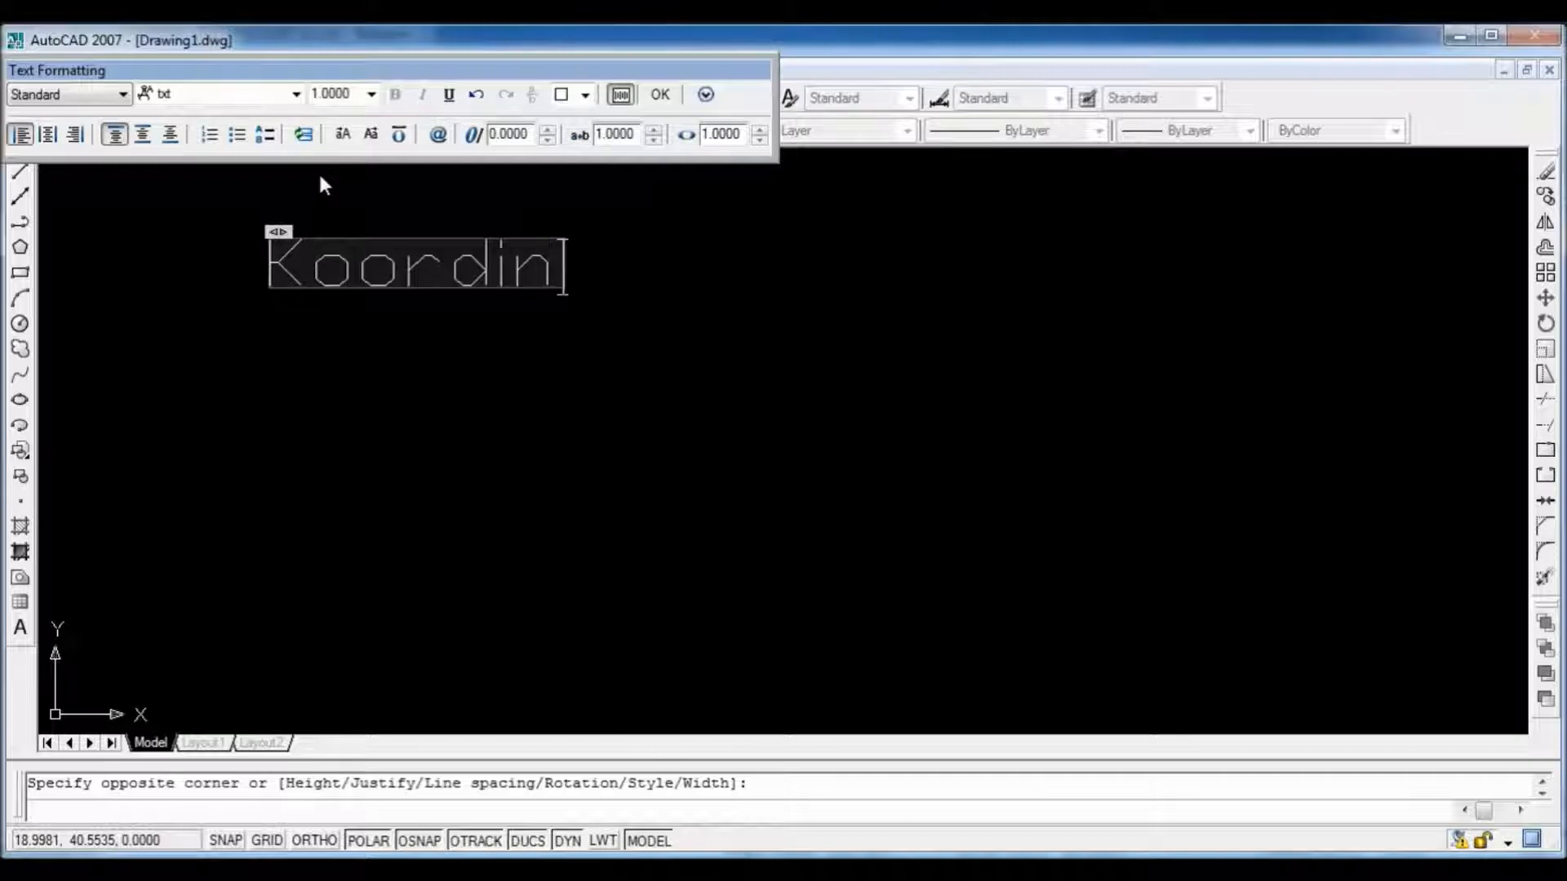
pyautogui.write('at Karte')
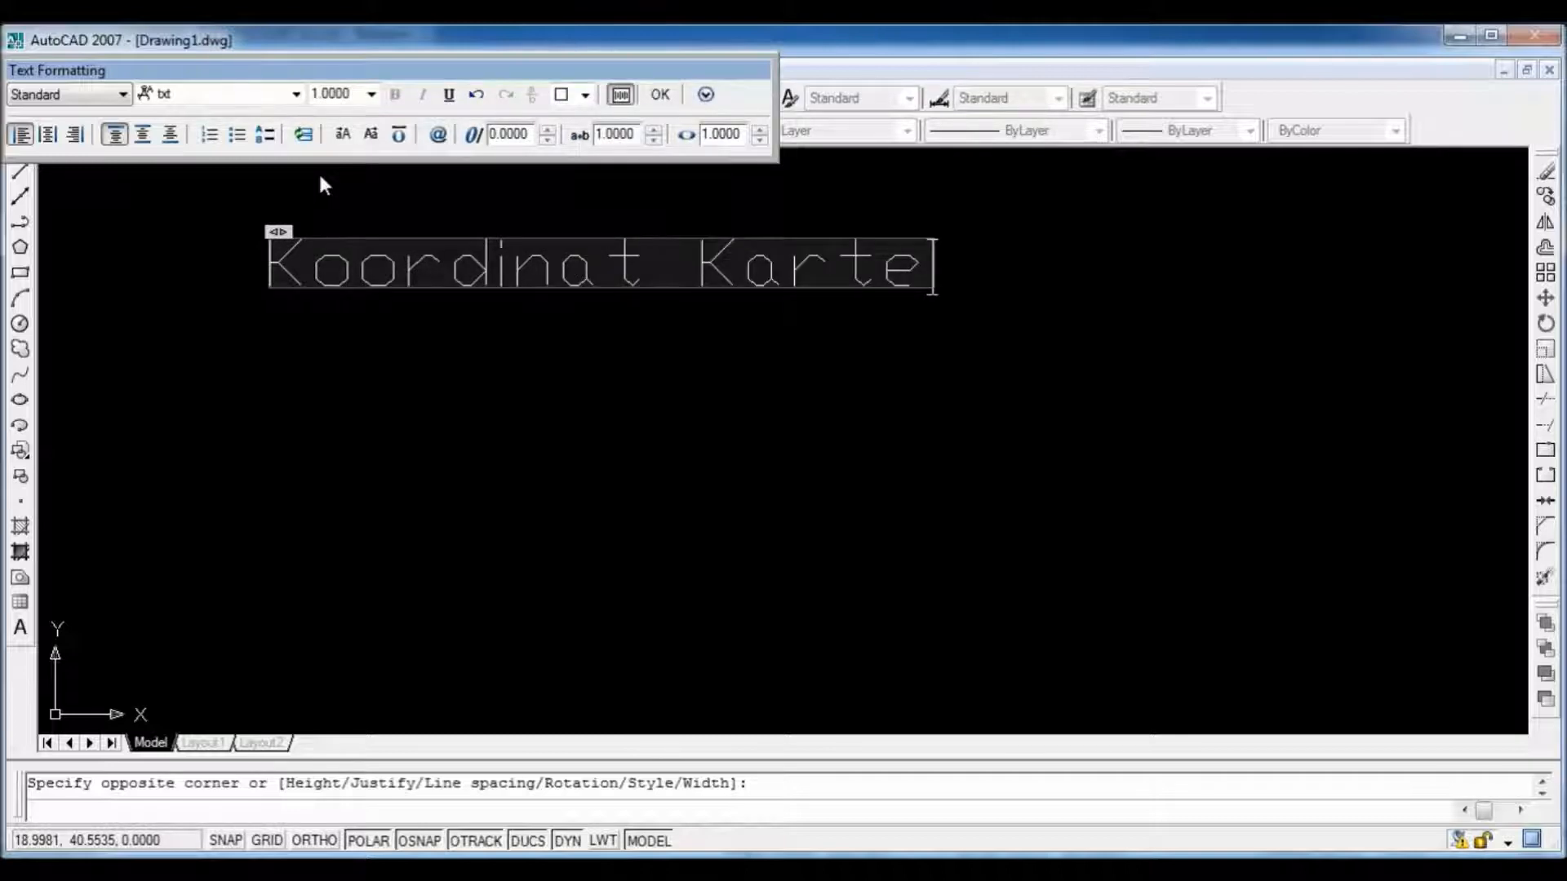
pyautogui.press('BackSpace')
pyautogui.press('BackSpace')
pyautogui.press('BackSpace')
pyautogui.press('BackSpace')
pyautogui.press('BackSpace')
pyautogui.press('BackSpace')
pyautogui.press('BackSpace')
pyautogui.press('BackSpace')
pyautogui.press('BackSpace')
pyautogui.press('BackSpace')
pyautogui.press('BackSpace')
pyautogui.press('BackSpace')
pyautogui.press('BackSpace')
pyautogui.press('BackSpace')
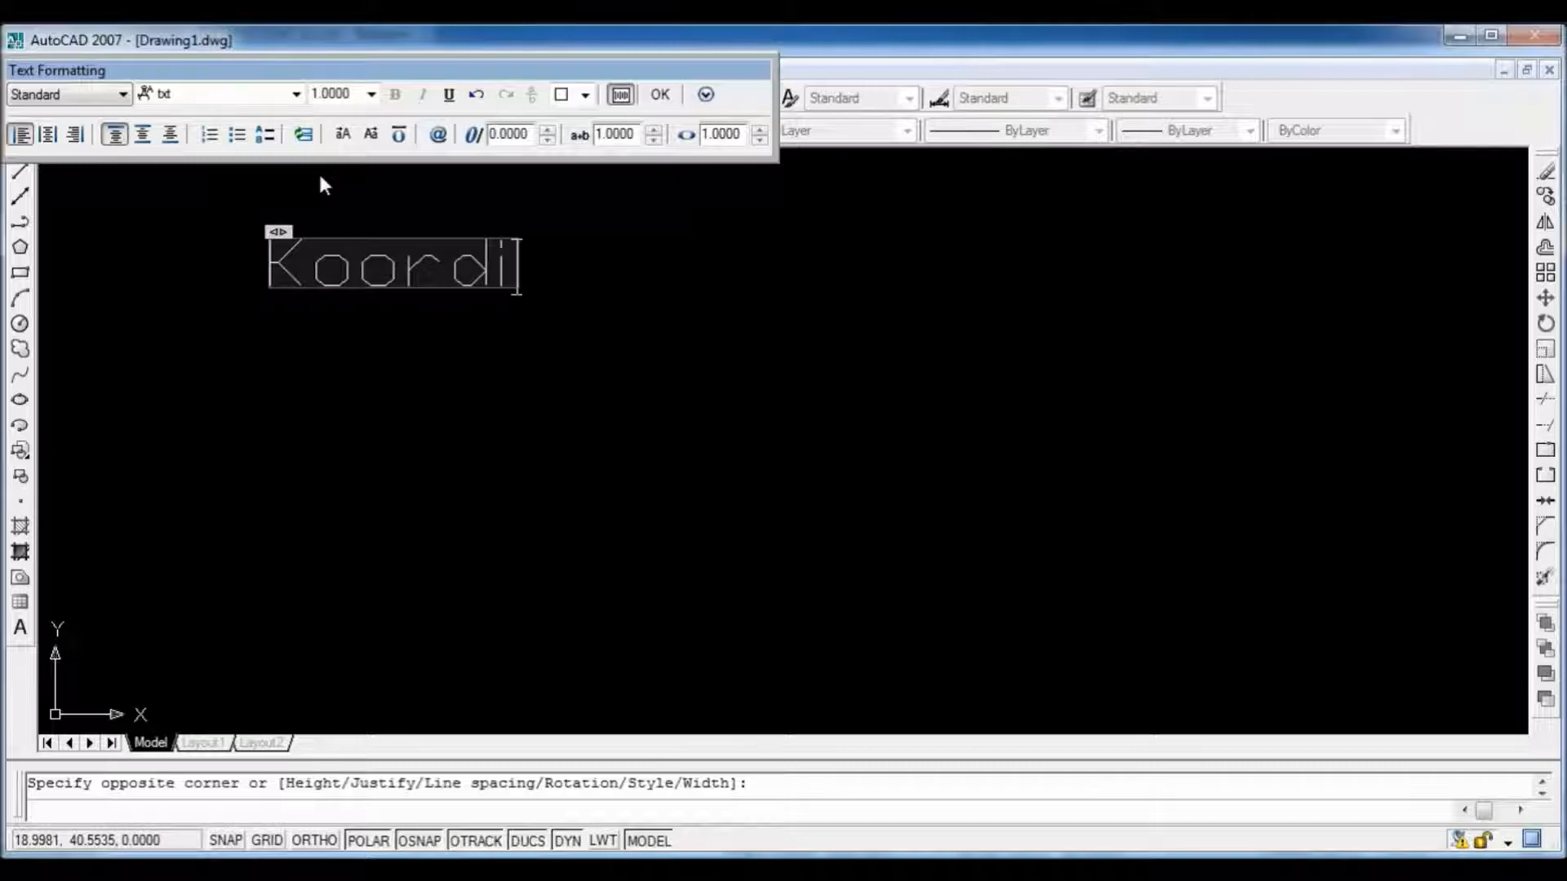
pyautogui.press('BackSpace')
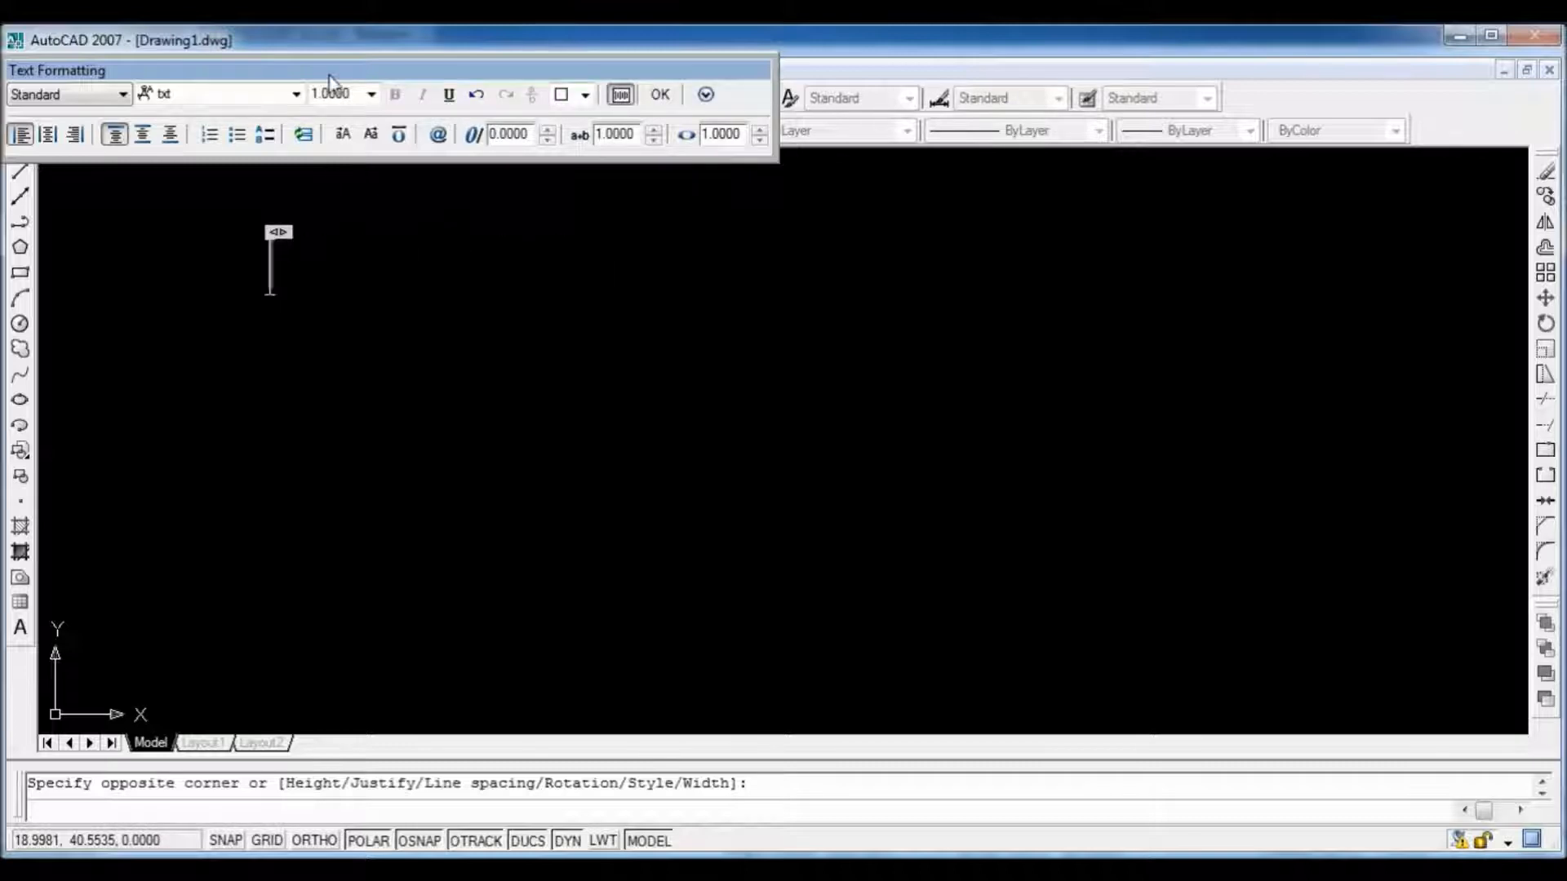
# Step: Write a two-line text reading "Koordinat Kartesius" and "x,y" at text height 0.5, and finish the text
pyautogui.click(331, 94)
pyautogui.write('0.5')
pyautogui.press('Return')
pyautogui.write('Koordi')
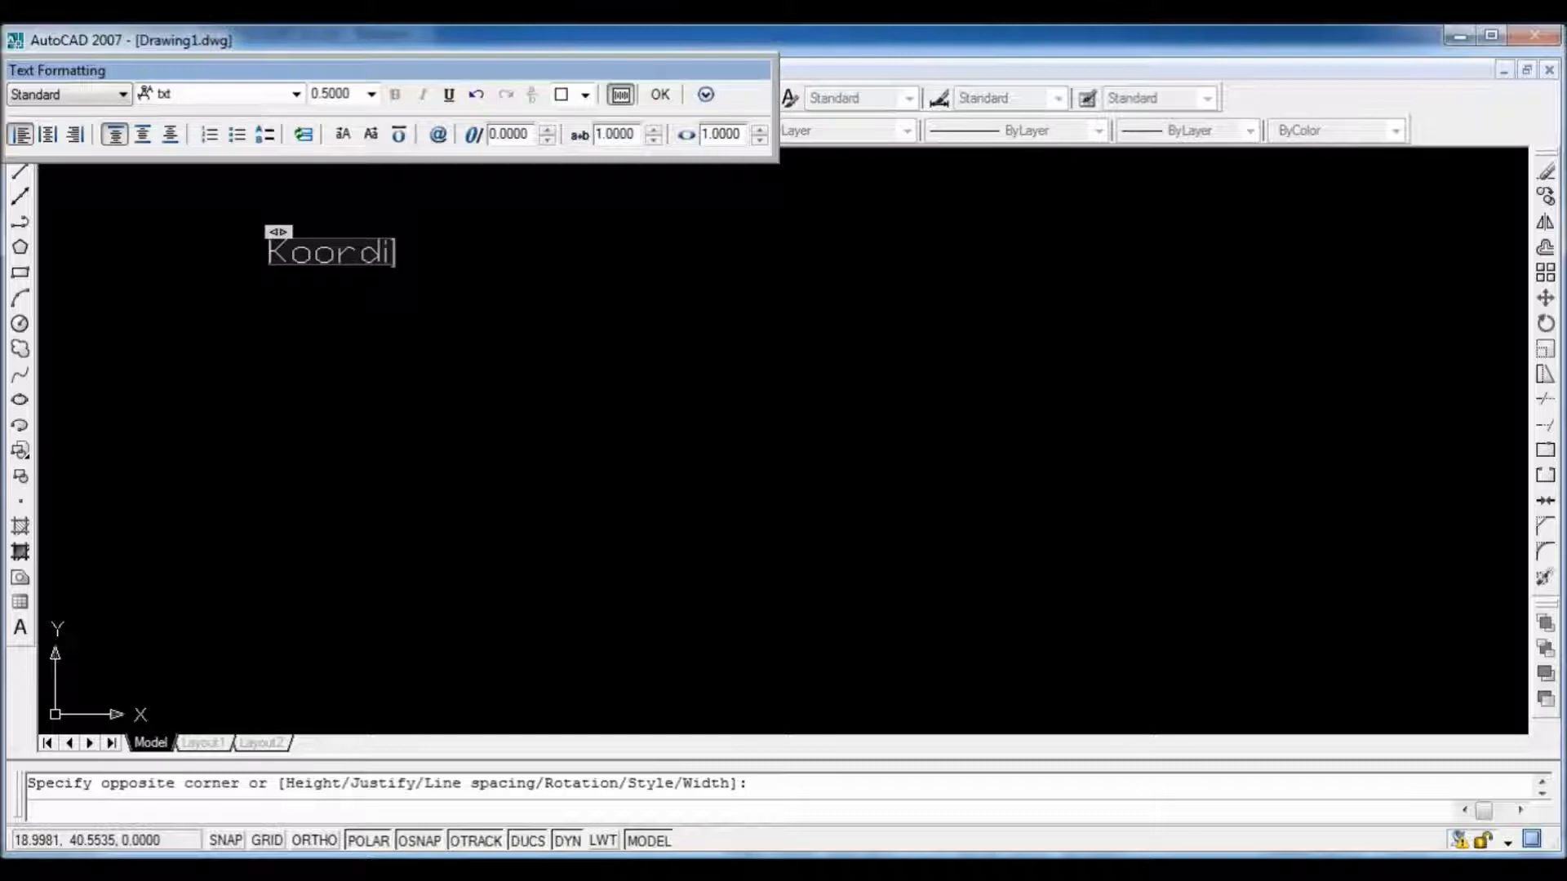
pyautogui.write('nat Ka')
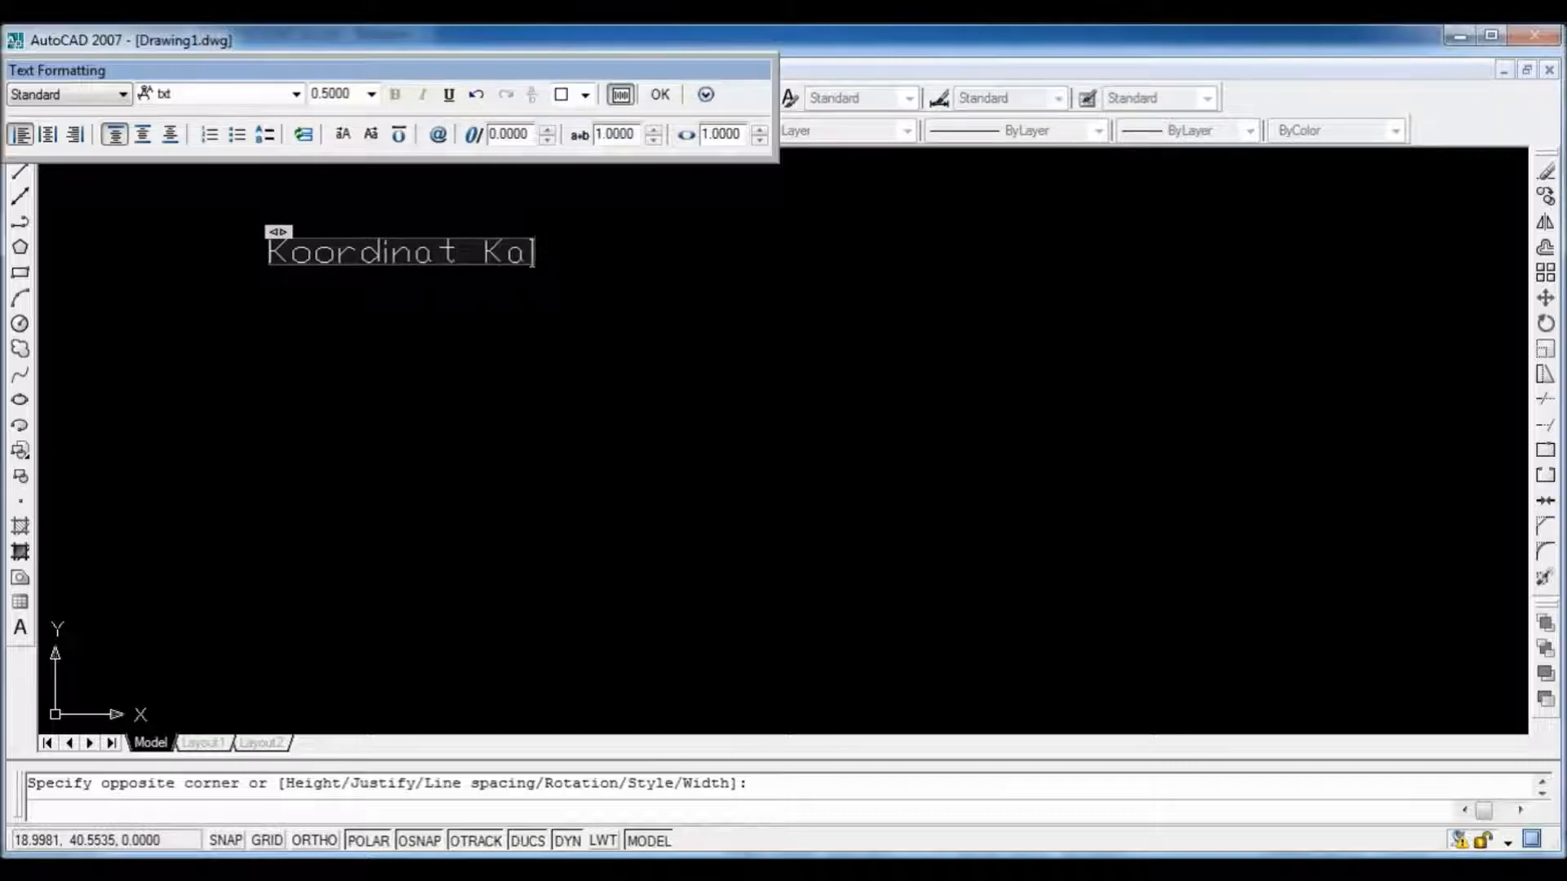
pyautogui.write('rtesius')
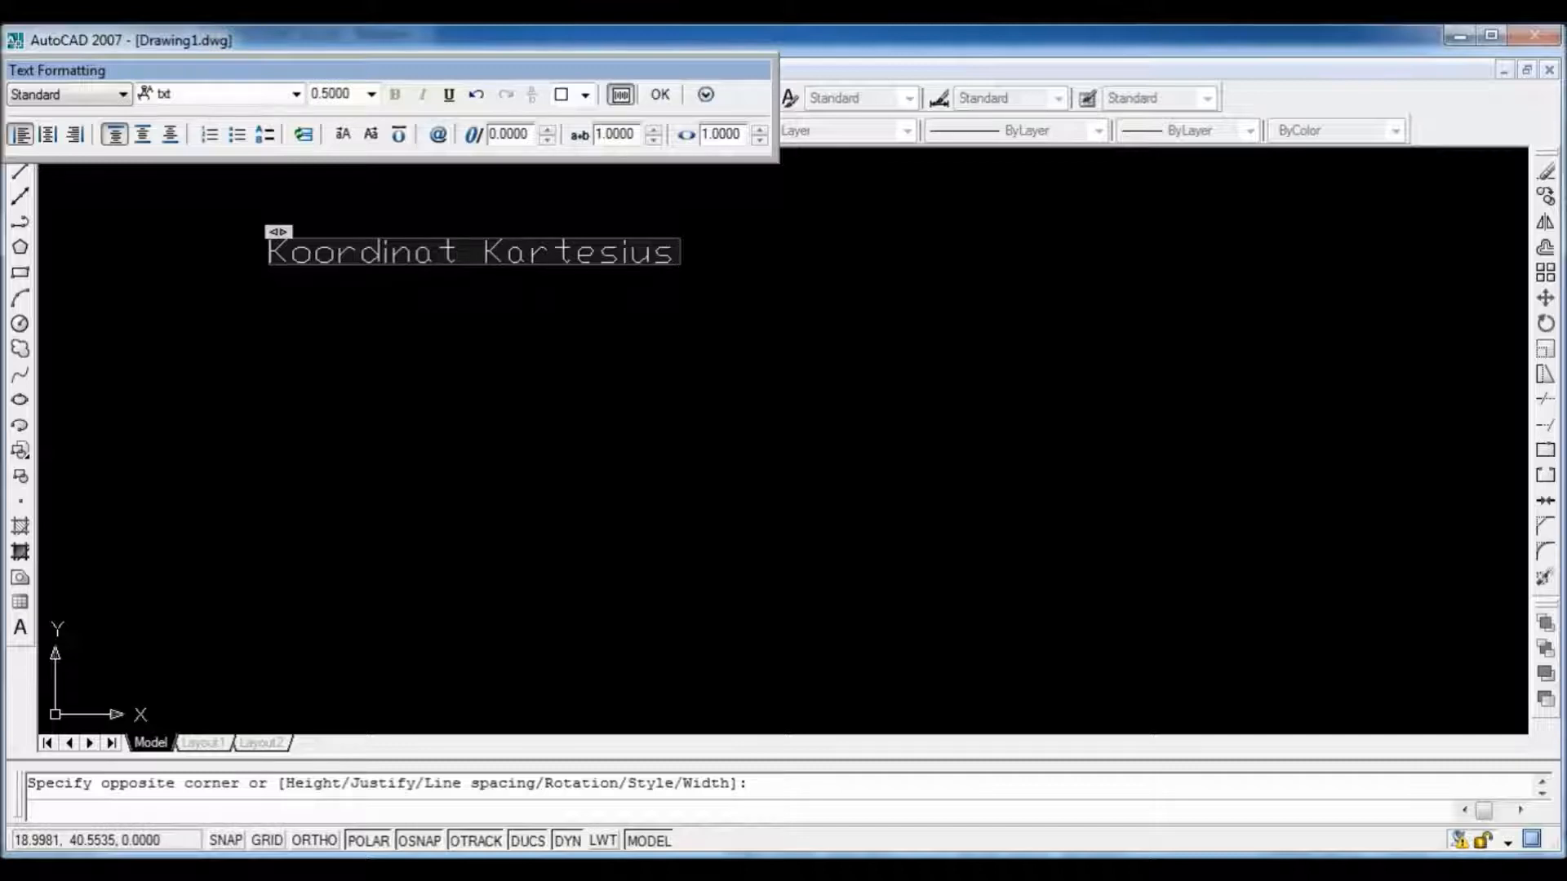
pyautogui.press('Return')
pyautogui.write('x,y')
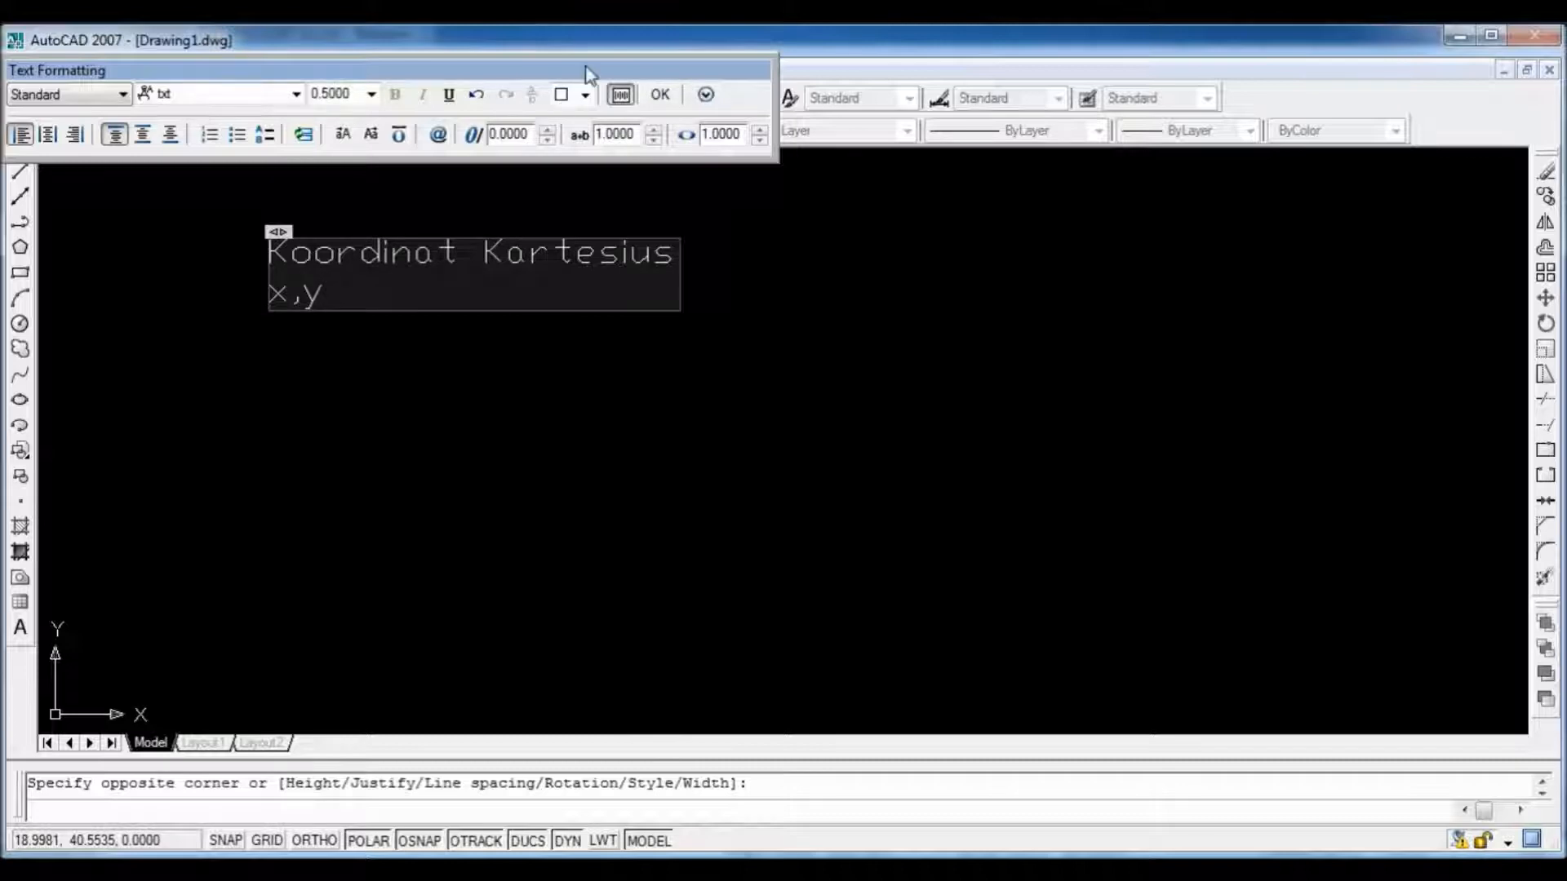
pyautogui.click(661, 96)
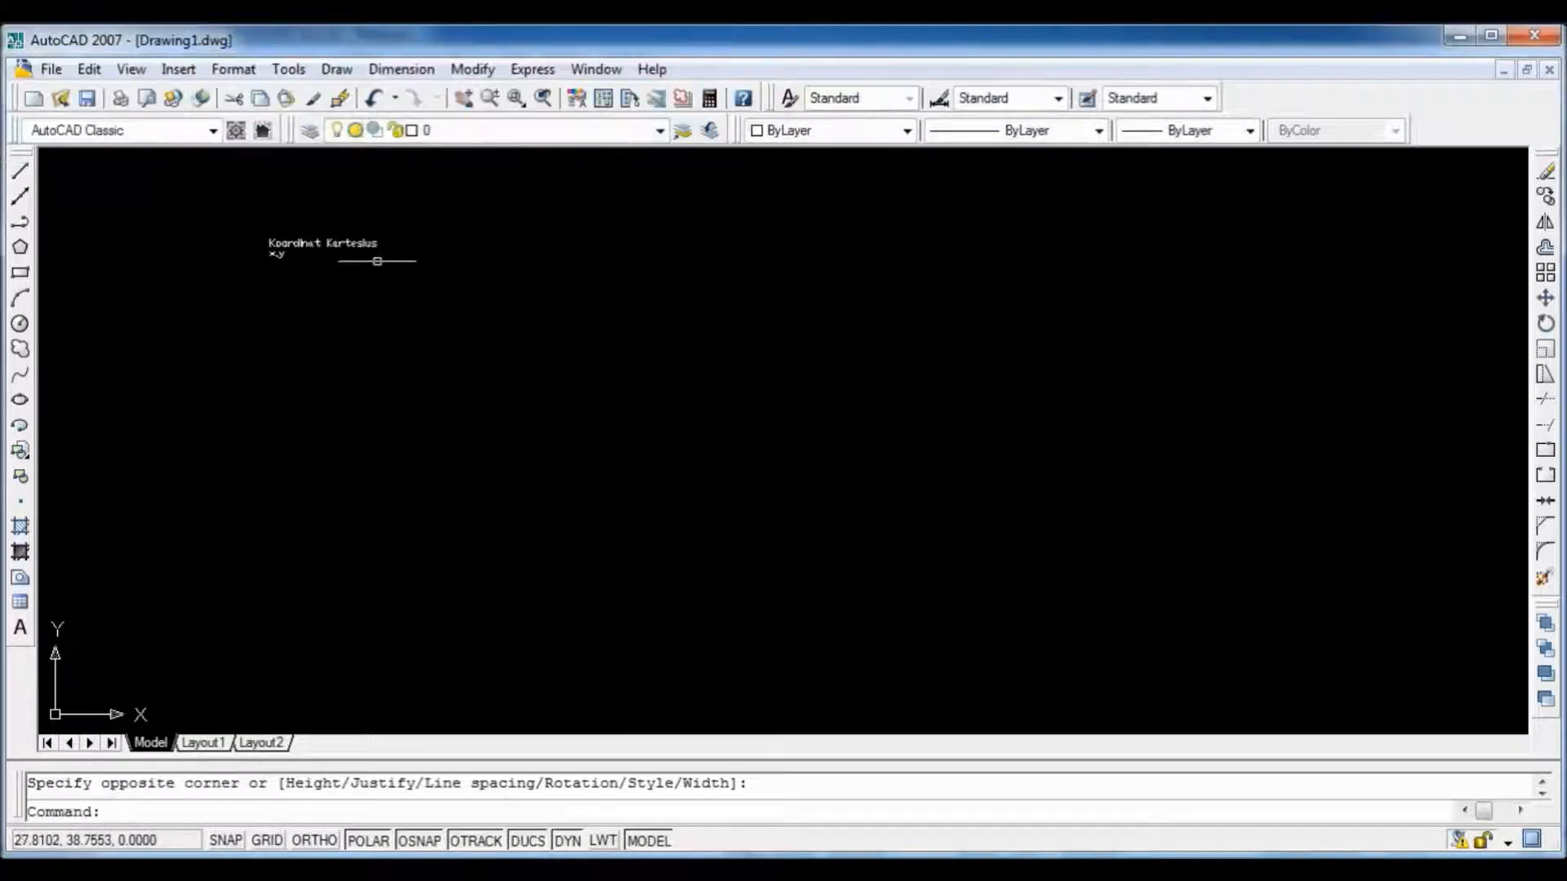
pyautogui.click(371, 253)
pyautogui.click(353, 237)
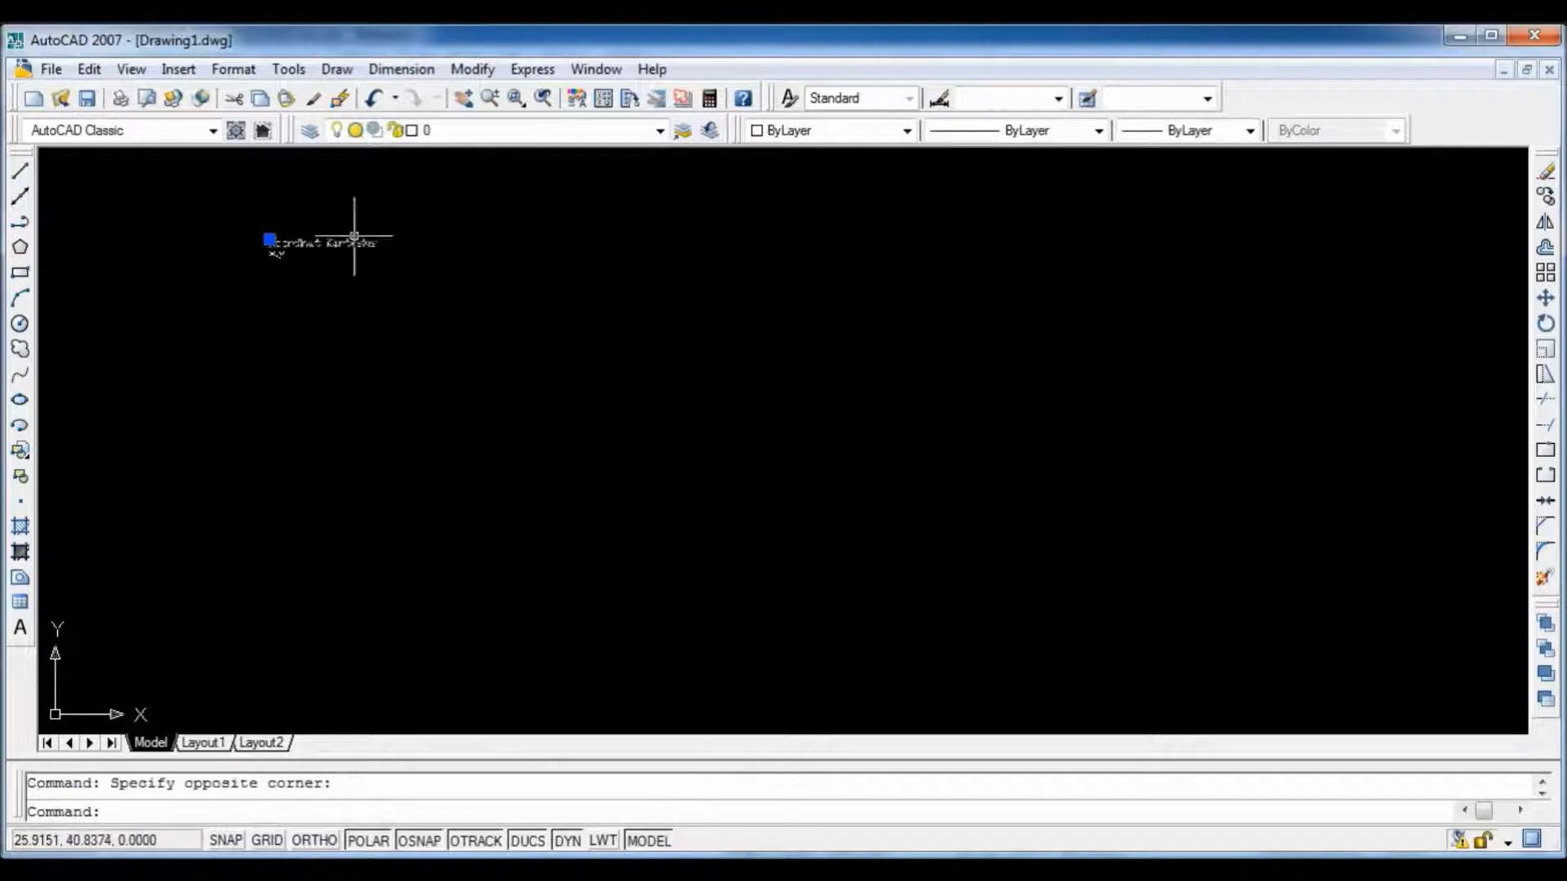
pyautogui.click(274, 257)
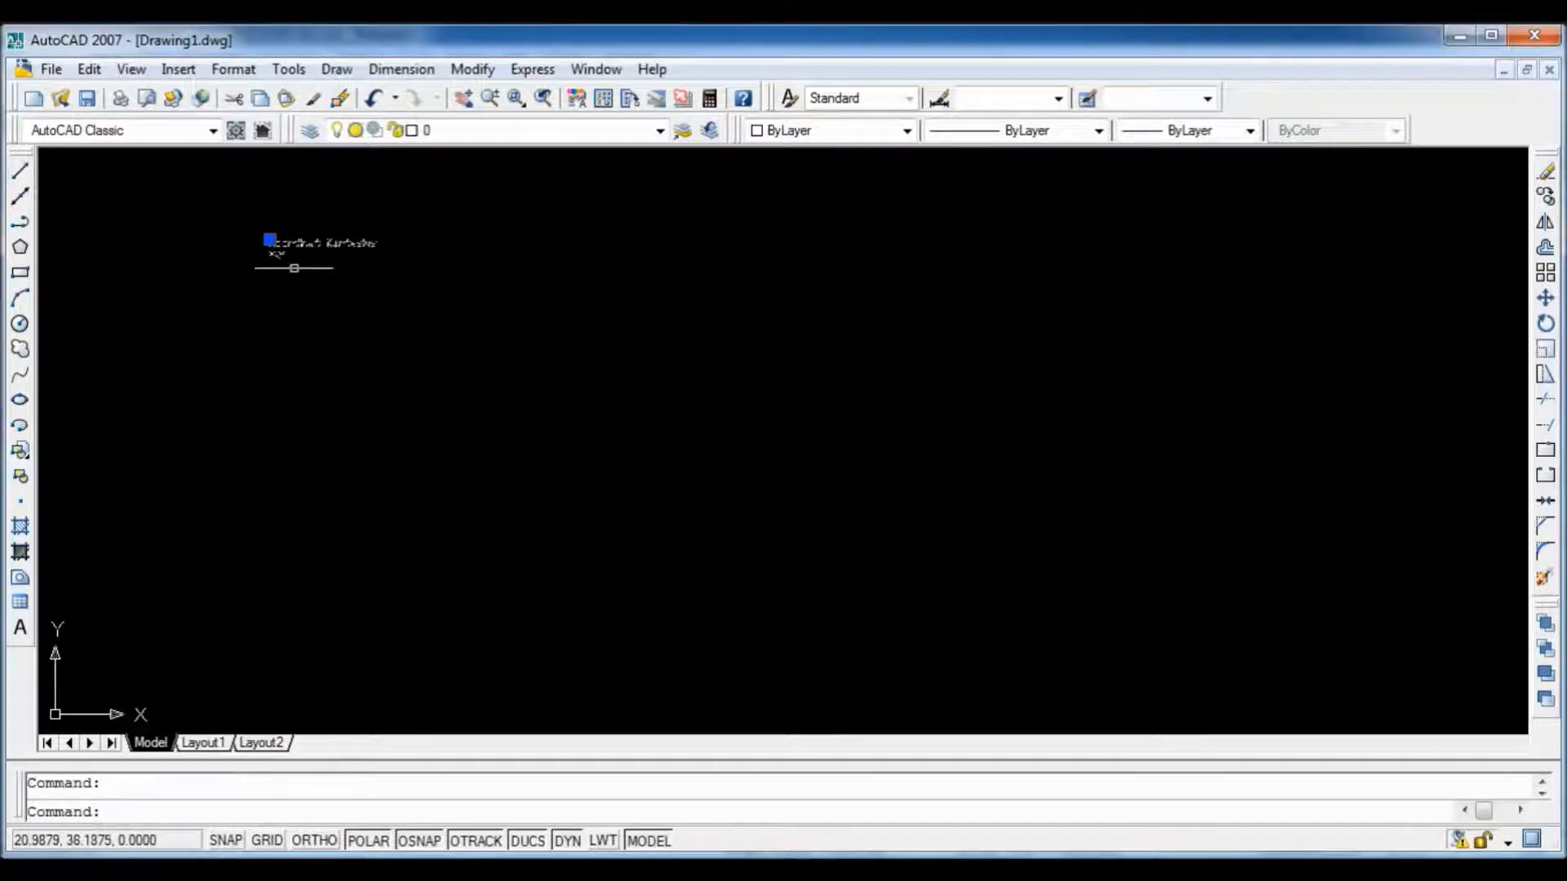
pyautogui.click(304, 287)
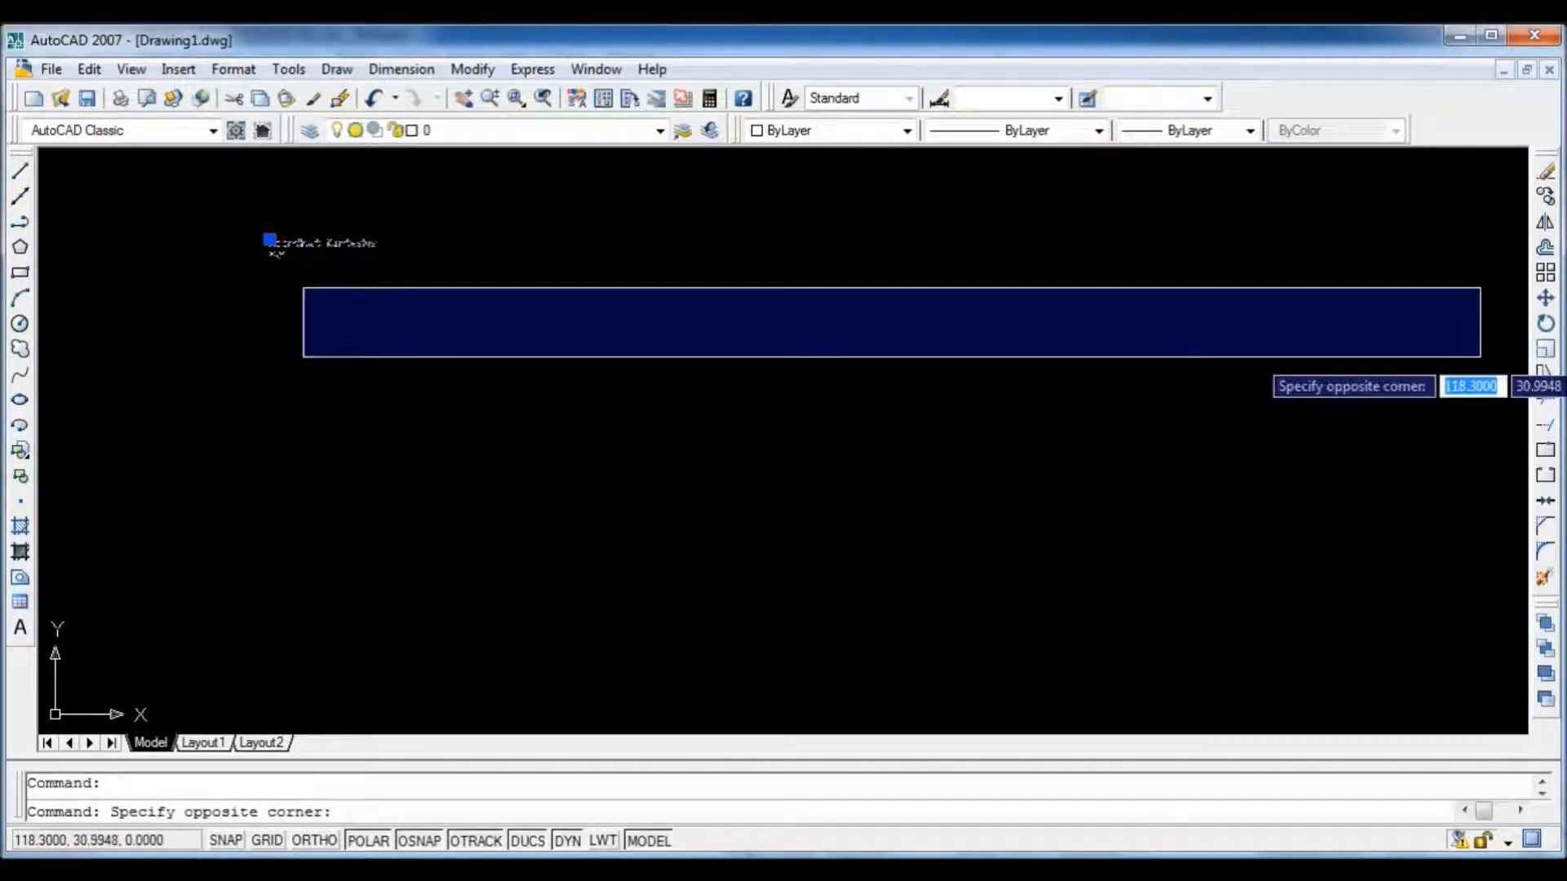
pyautogui.press('Escape')
pyautogui.press('Escape')
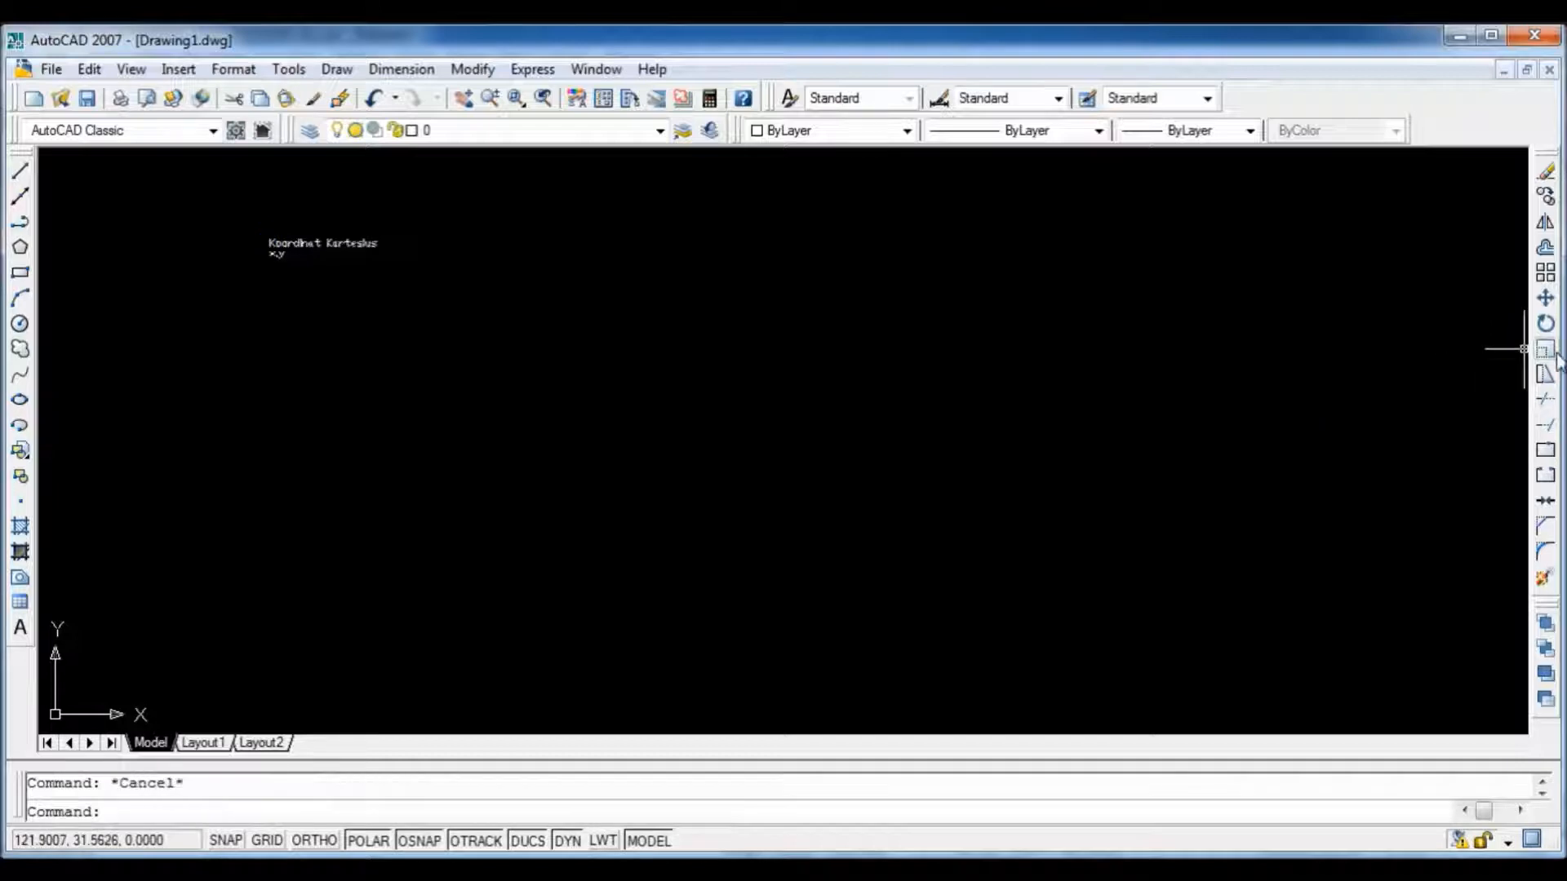
# Step: Move the "Koordinat Kartesius" text block to the upper-left corner of the drawing area
pyautogui.click(1545, 298)
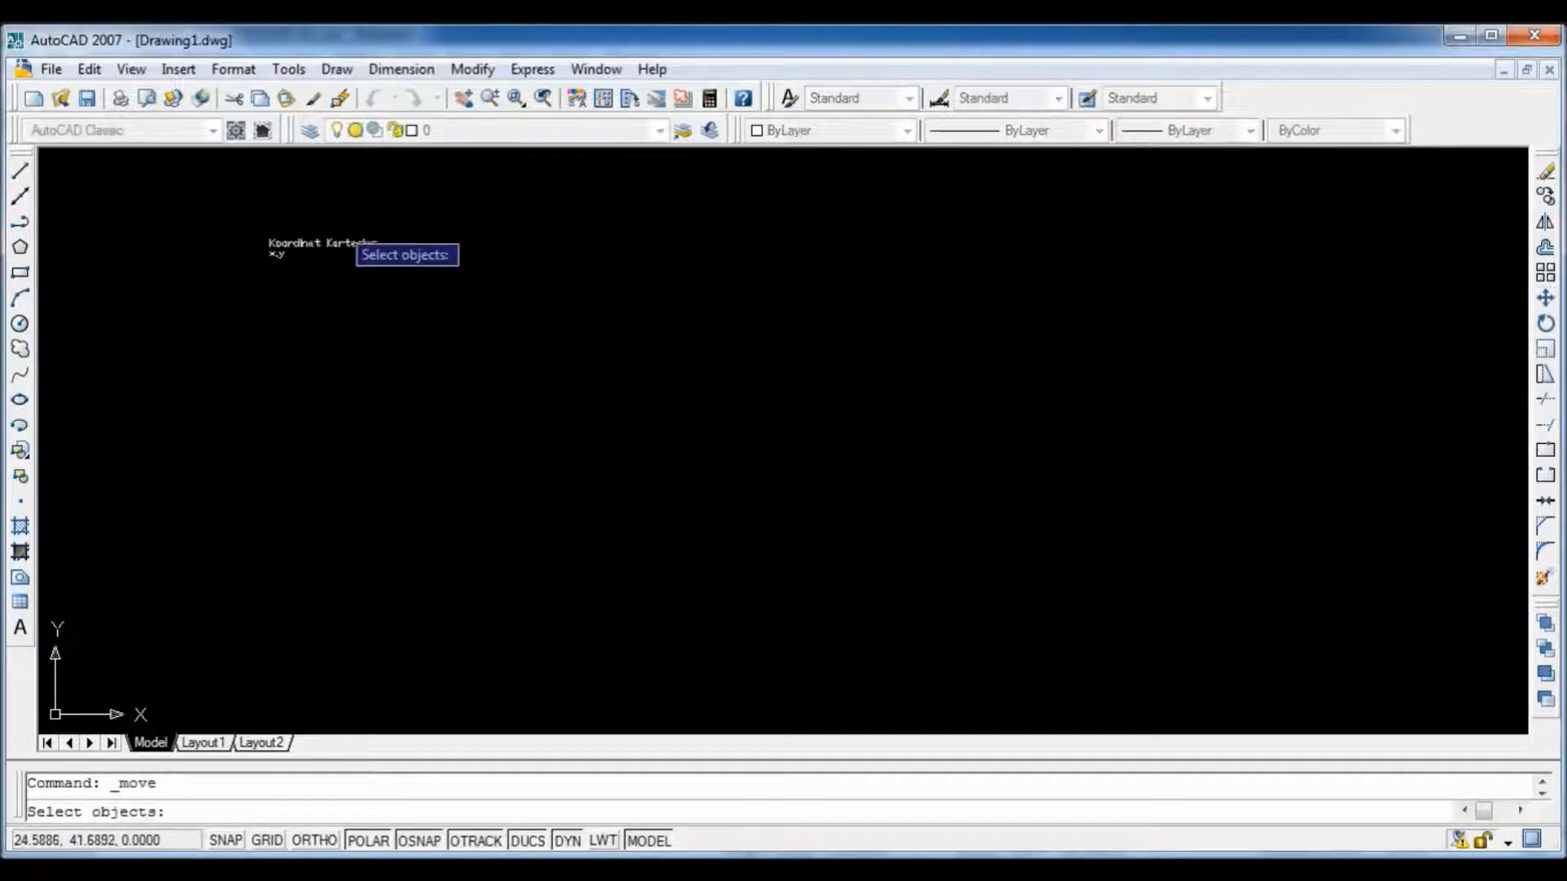
pyautogui.click(312, 245)
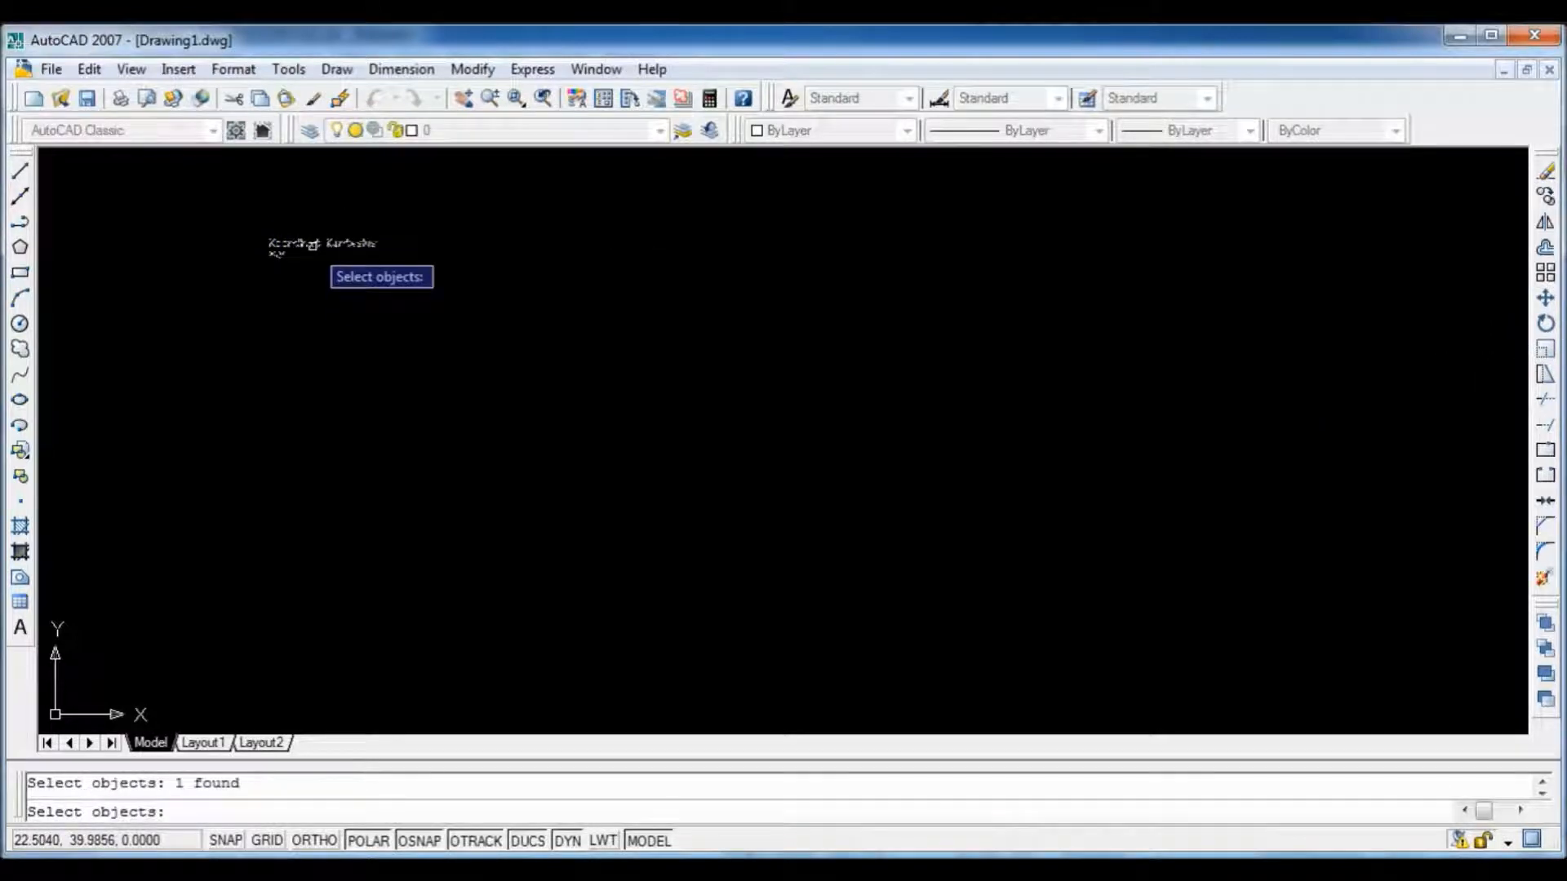
pyautogui.press('Return')
pyautogui.click(312, 245)
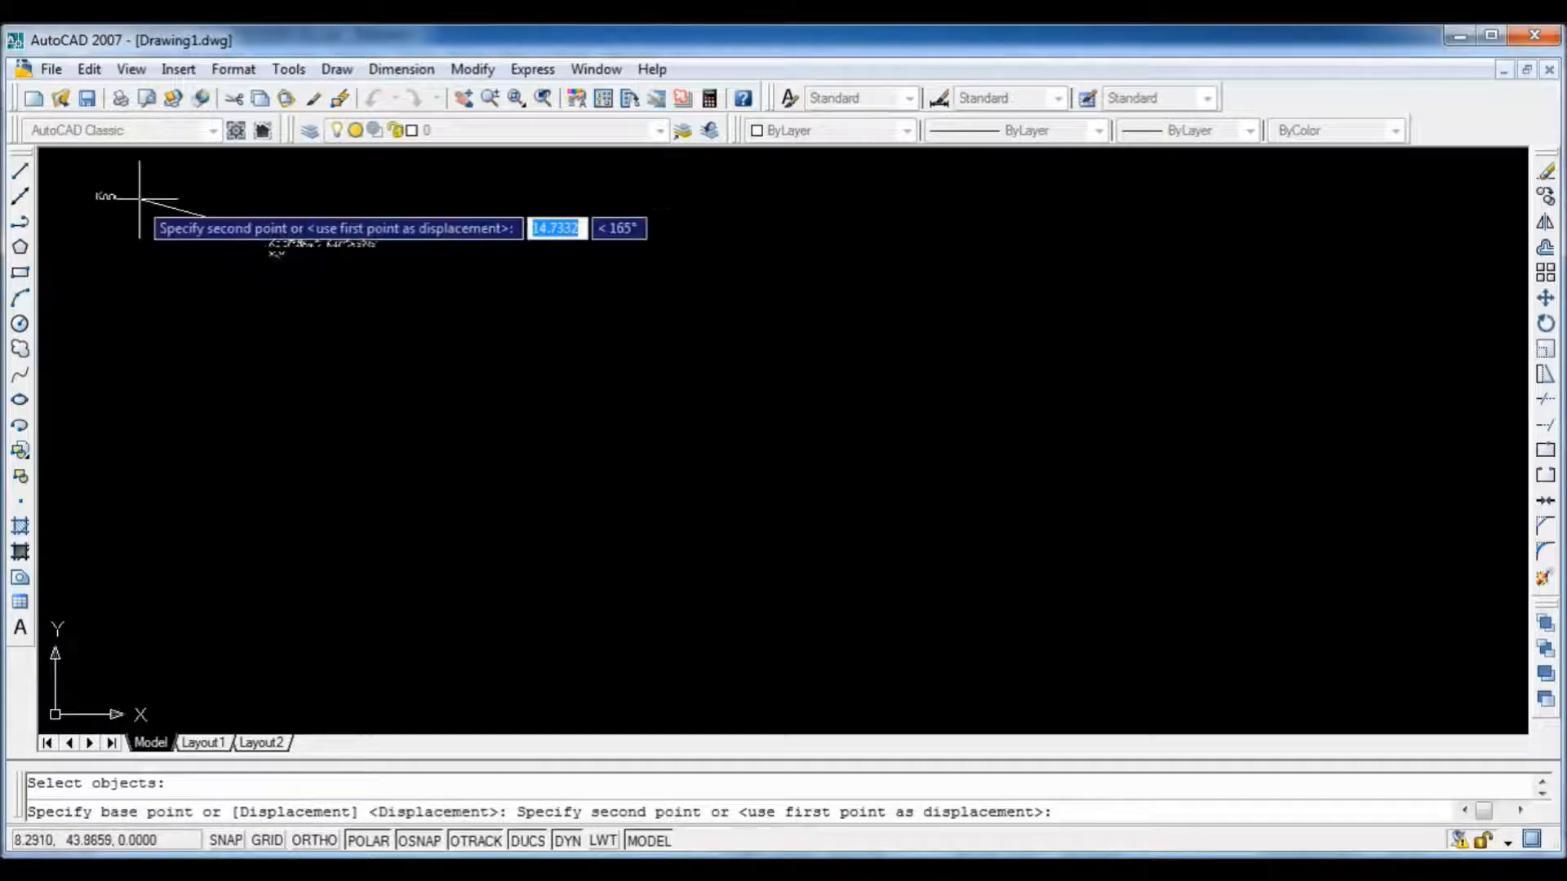
pyautogui.click(104, 203)
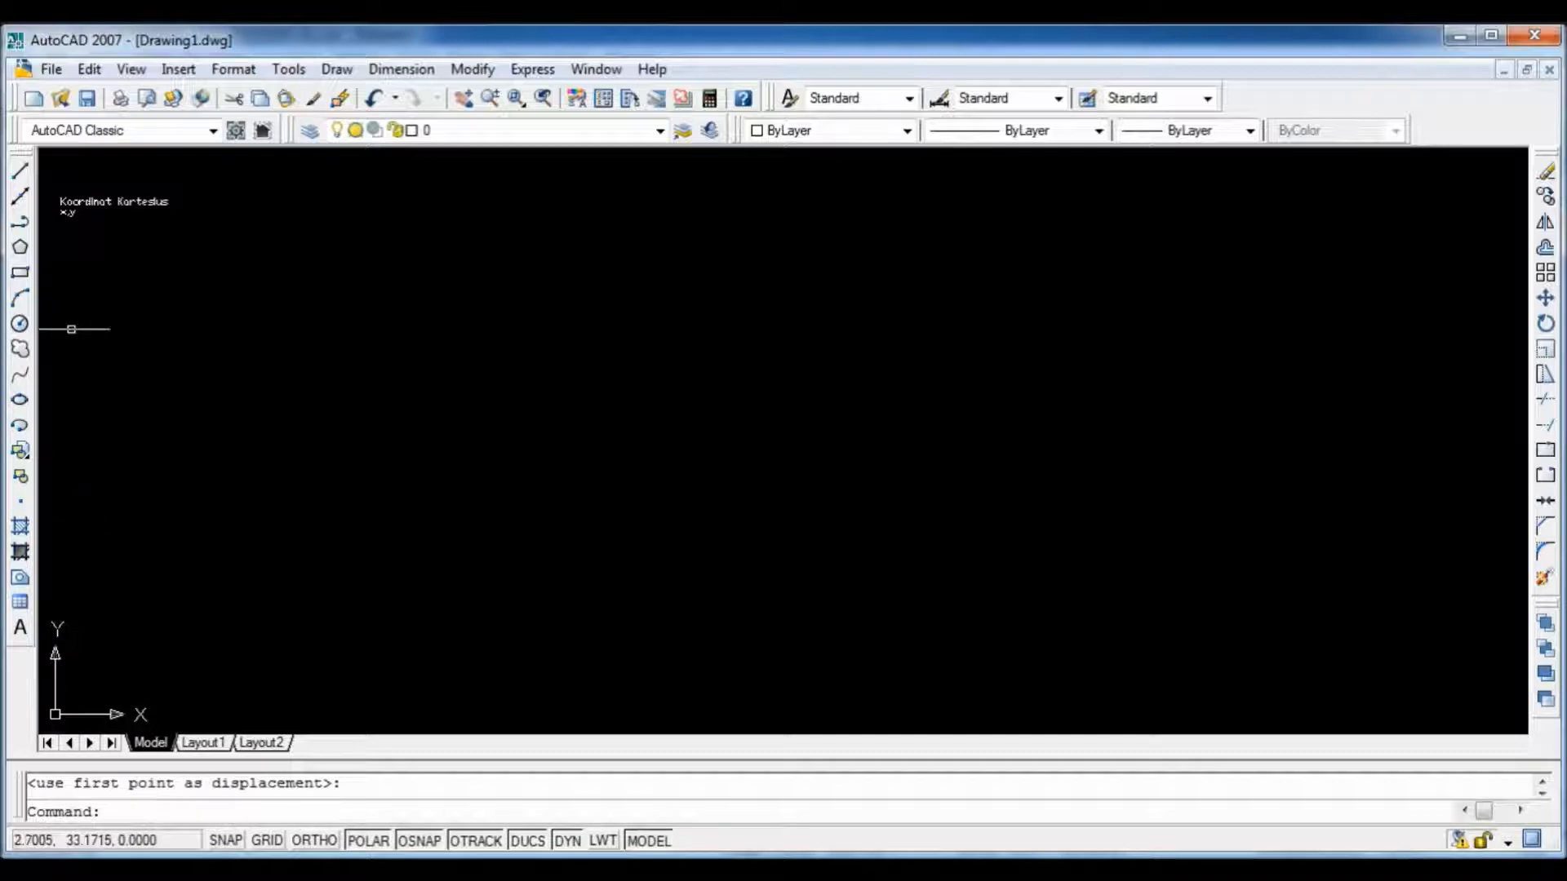
# Step: Copy the "Koordinat Kartesius" text block horizontally, about 62 units to its right
pyautogui.click(1544, 196)
pyautogui.click(69, 210)
pyautogui.press('Return')
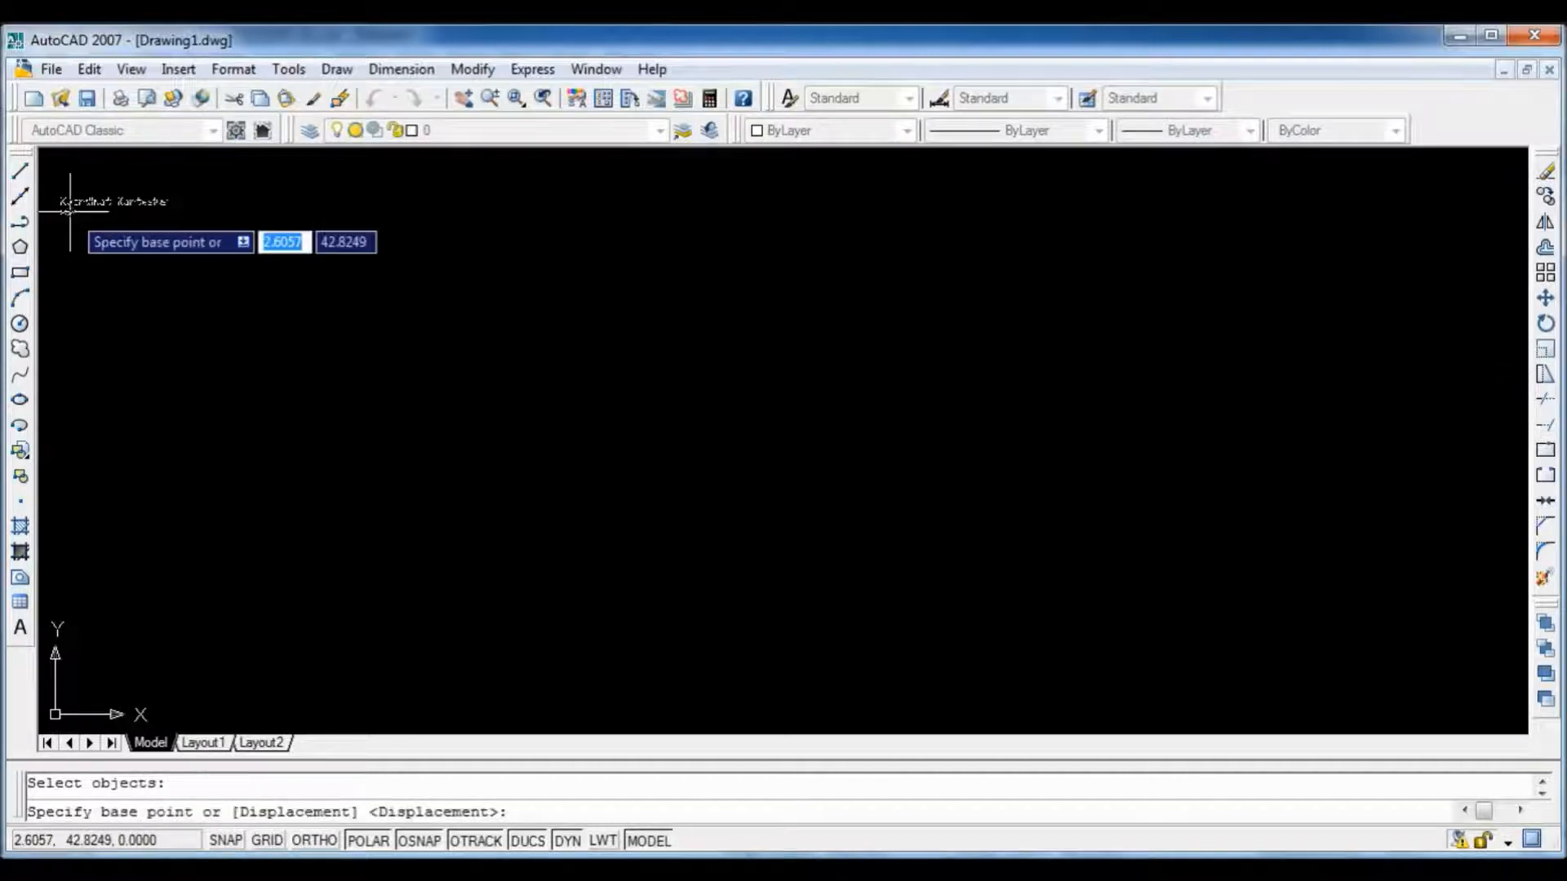
pyautogui.click(70, 210)
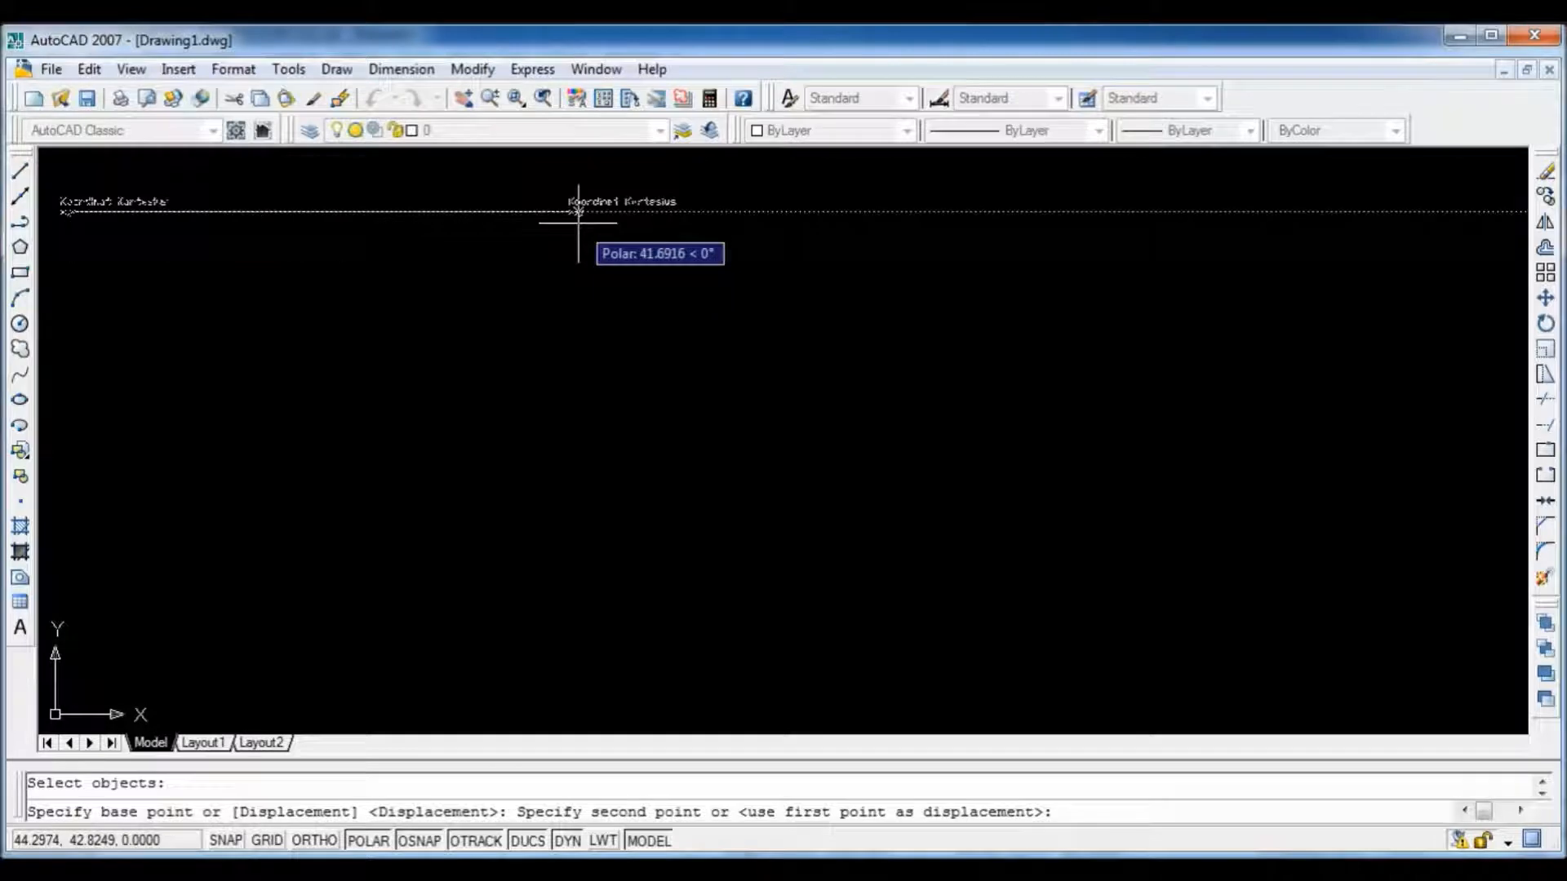
pyautogui.click(839, 211)
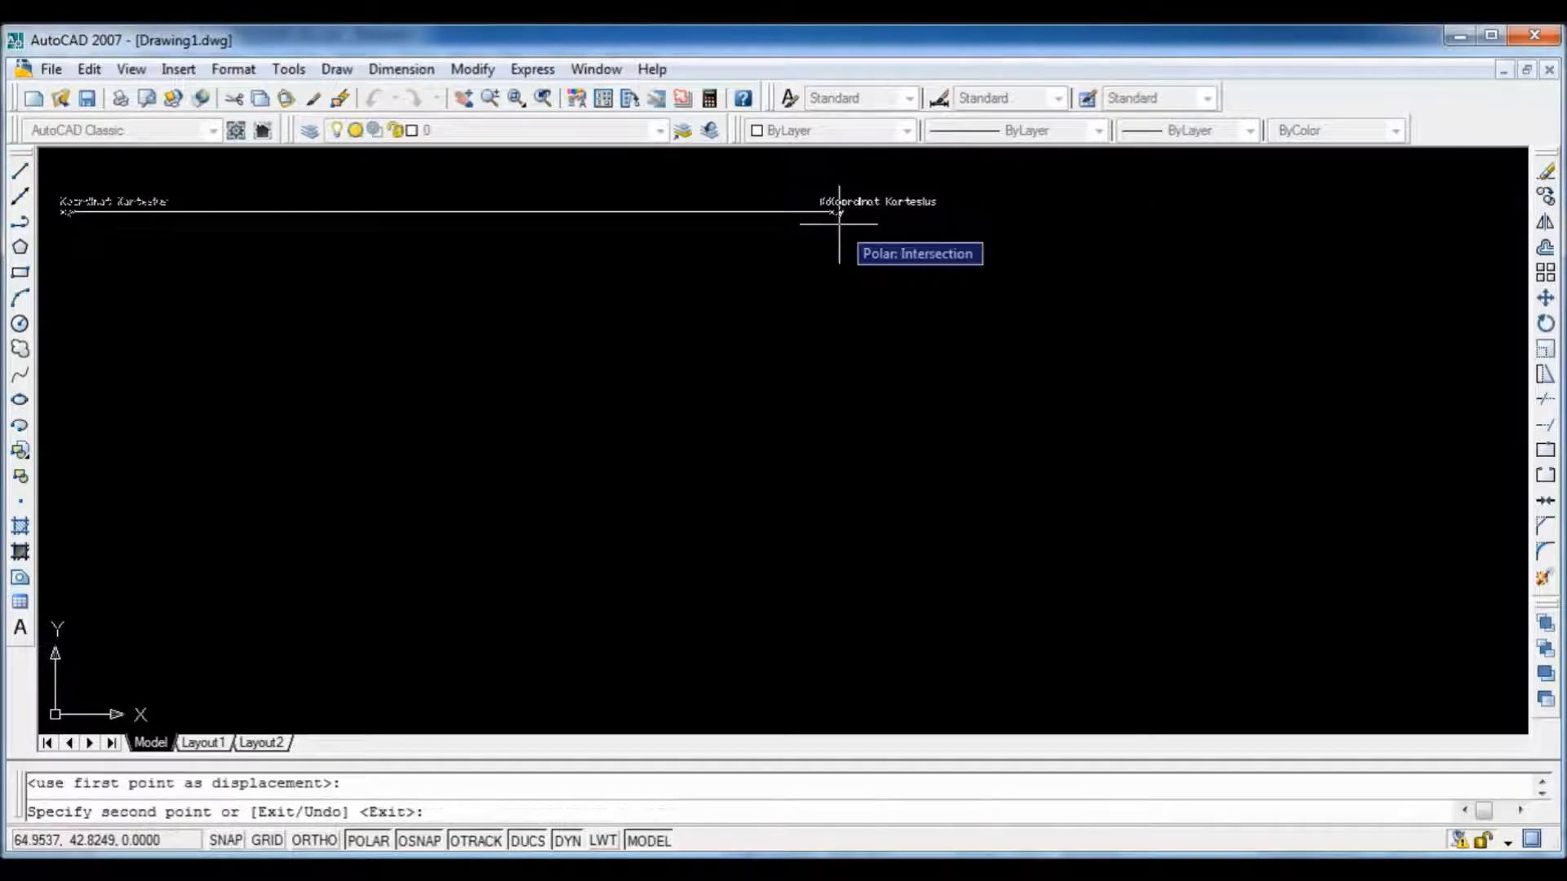
pyautogui.press('Escape')
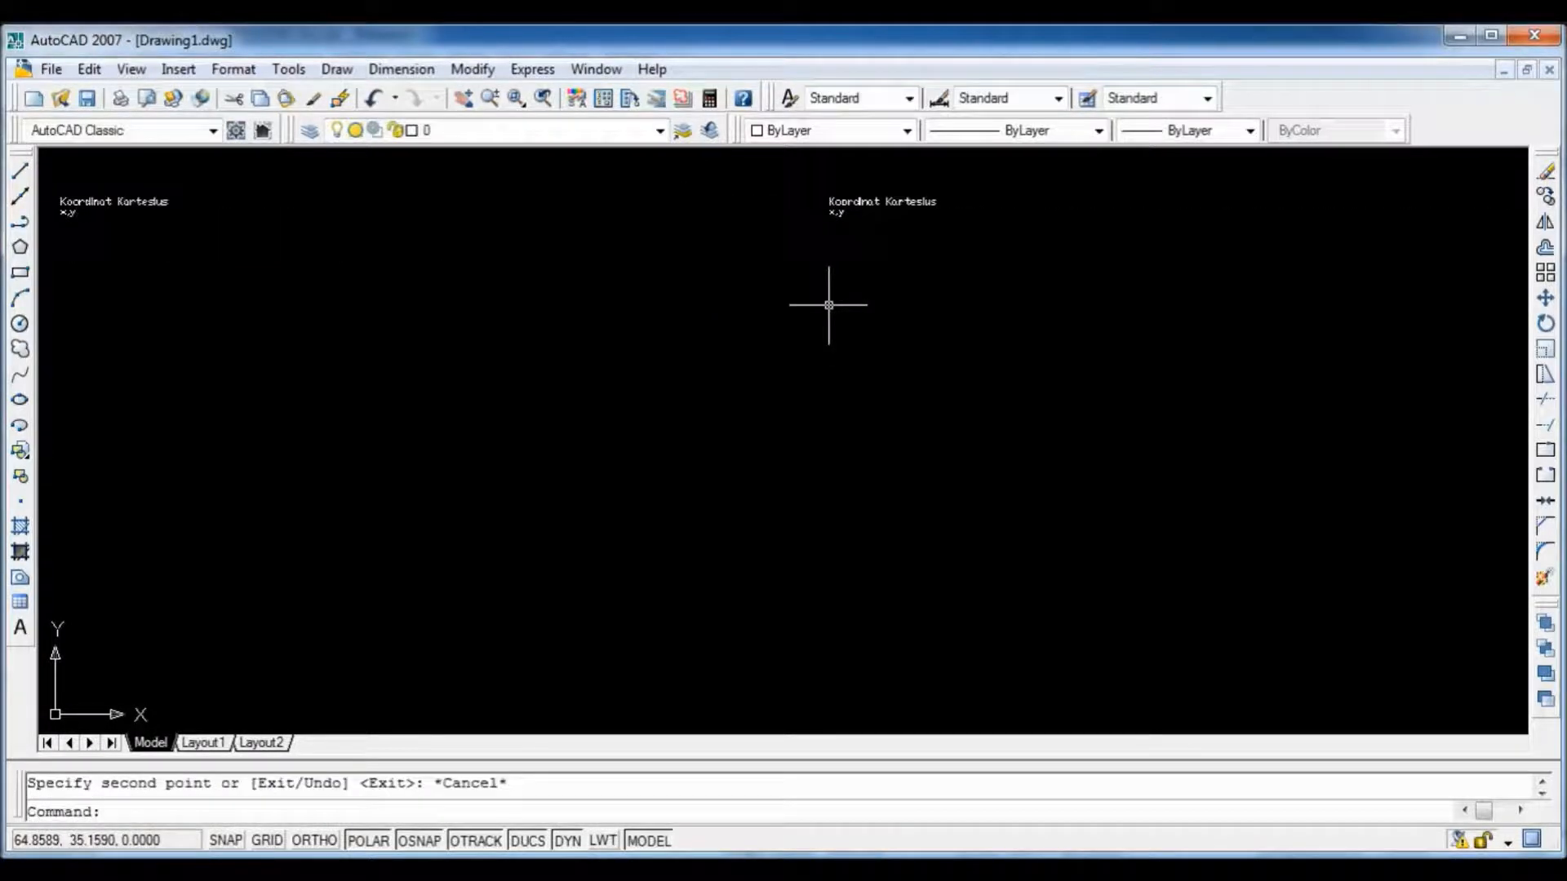
# Step: Start a multiline text over the copied "Koordinat Kartesius" block with text height 0.5 and write "Koordinat Polar" as its first line
pyautogui.click(20, 627)
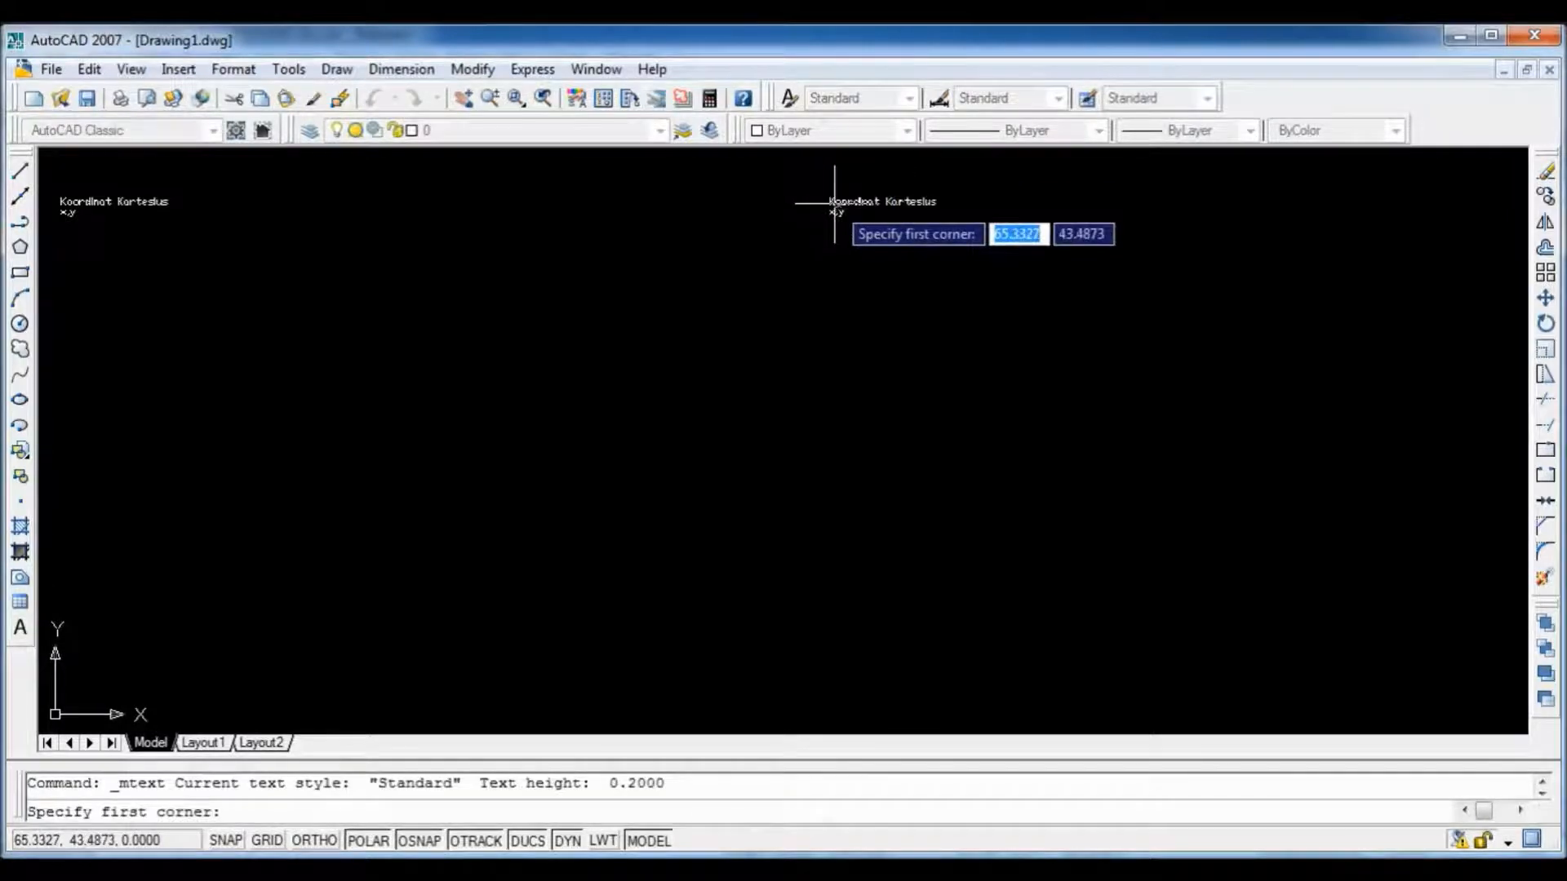
pyautogui.click(833, 203)
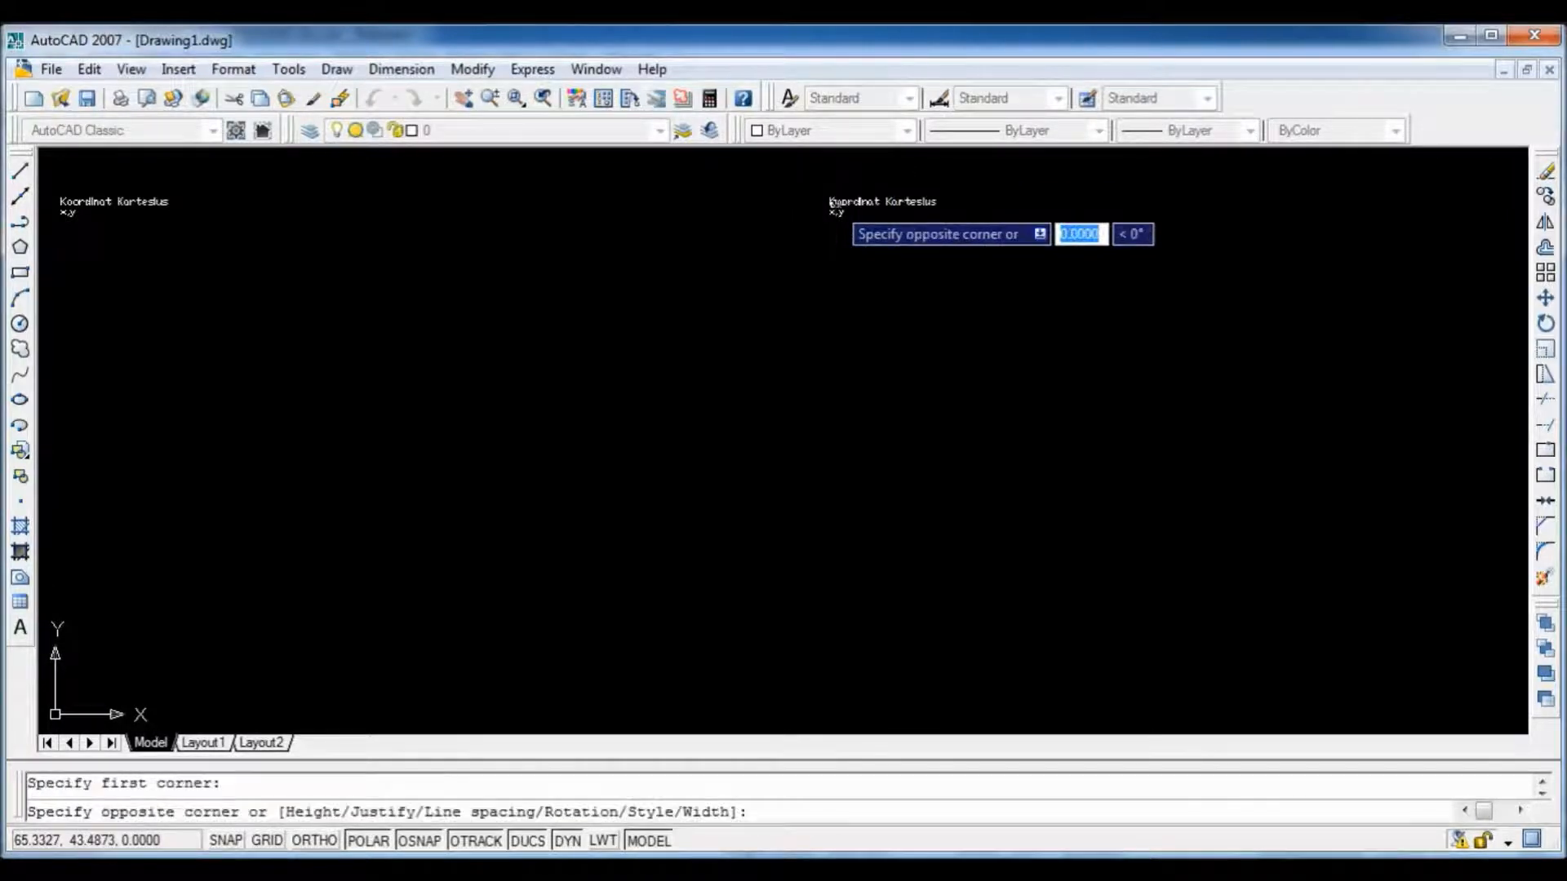
pyautogui.click(835, 206)
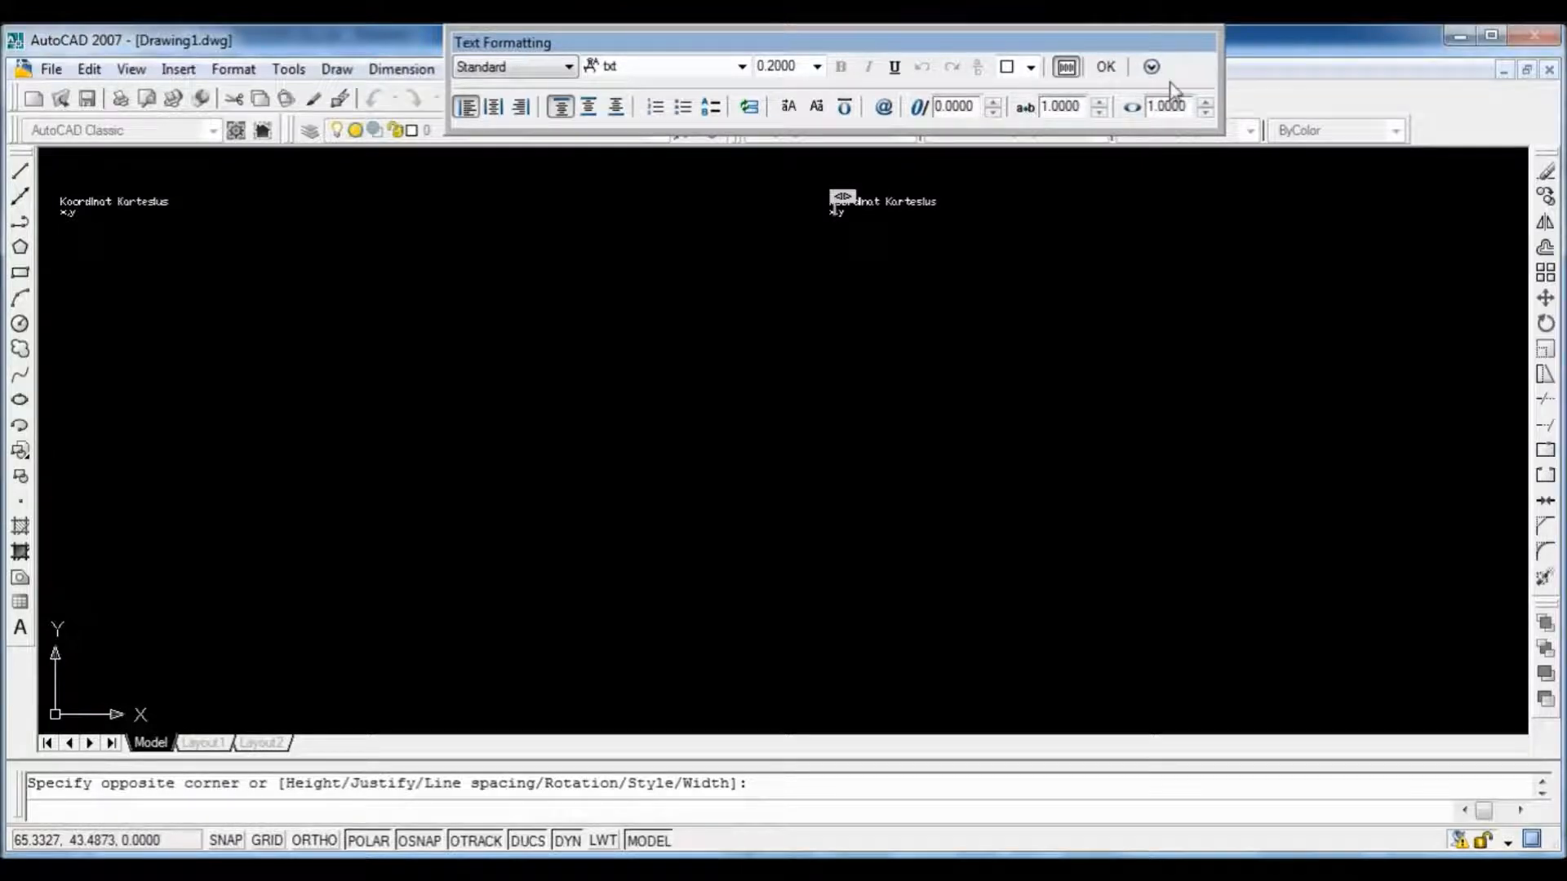
pyautogui.click(816, 67)
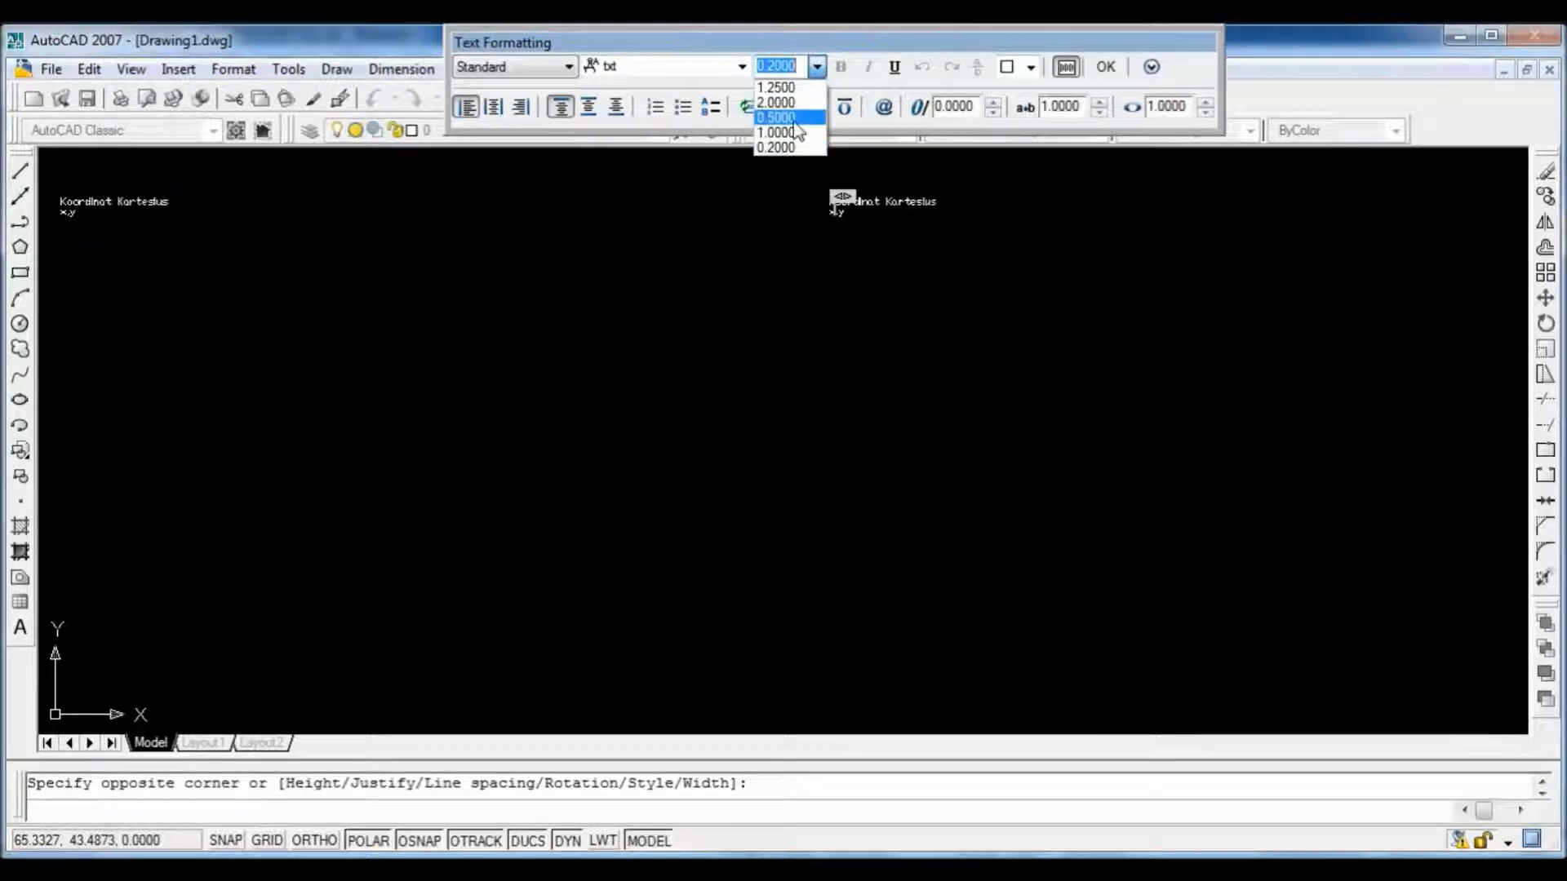
pyautogui.click(779, 116)
pyautogui.write('Koordi')
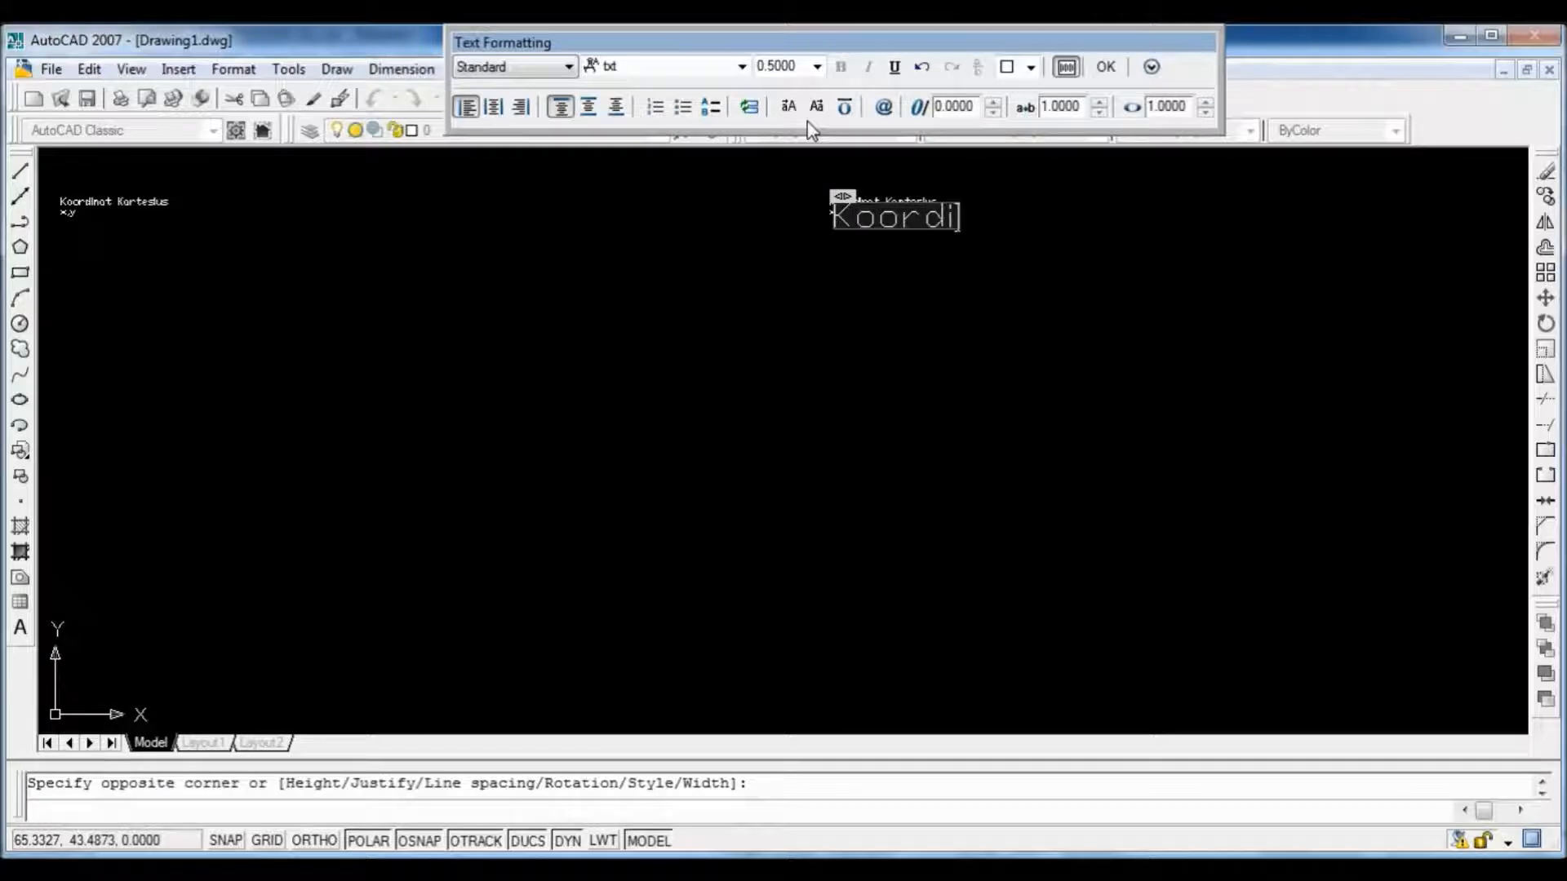
pyautogui.write('nat Polat')
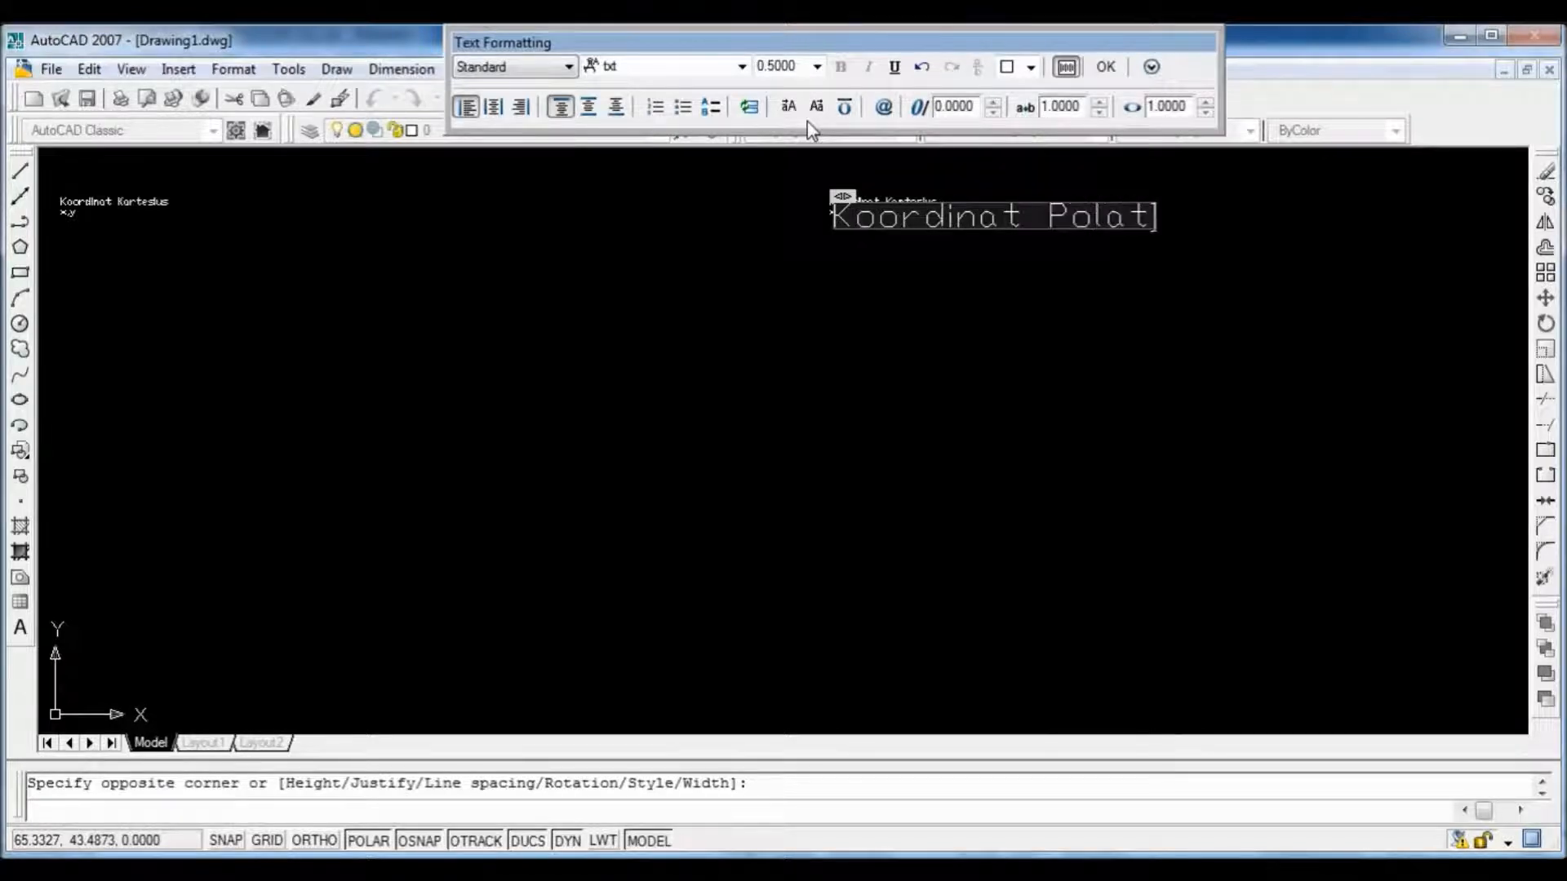
pyautogui.press('BackSpace')
pyautogui.write('r')
pyautogui.press('Return')
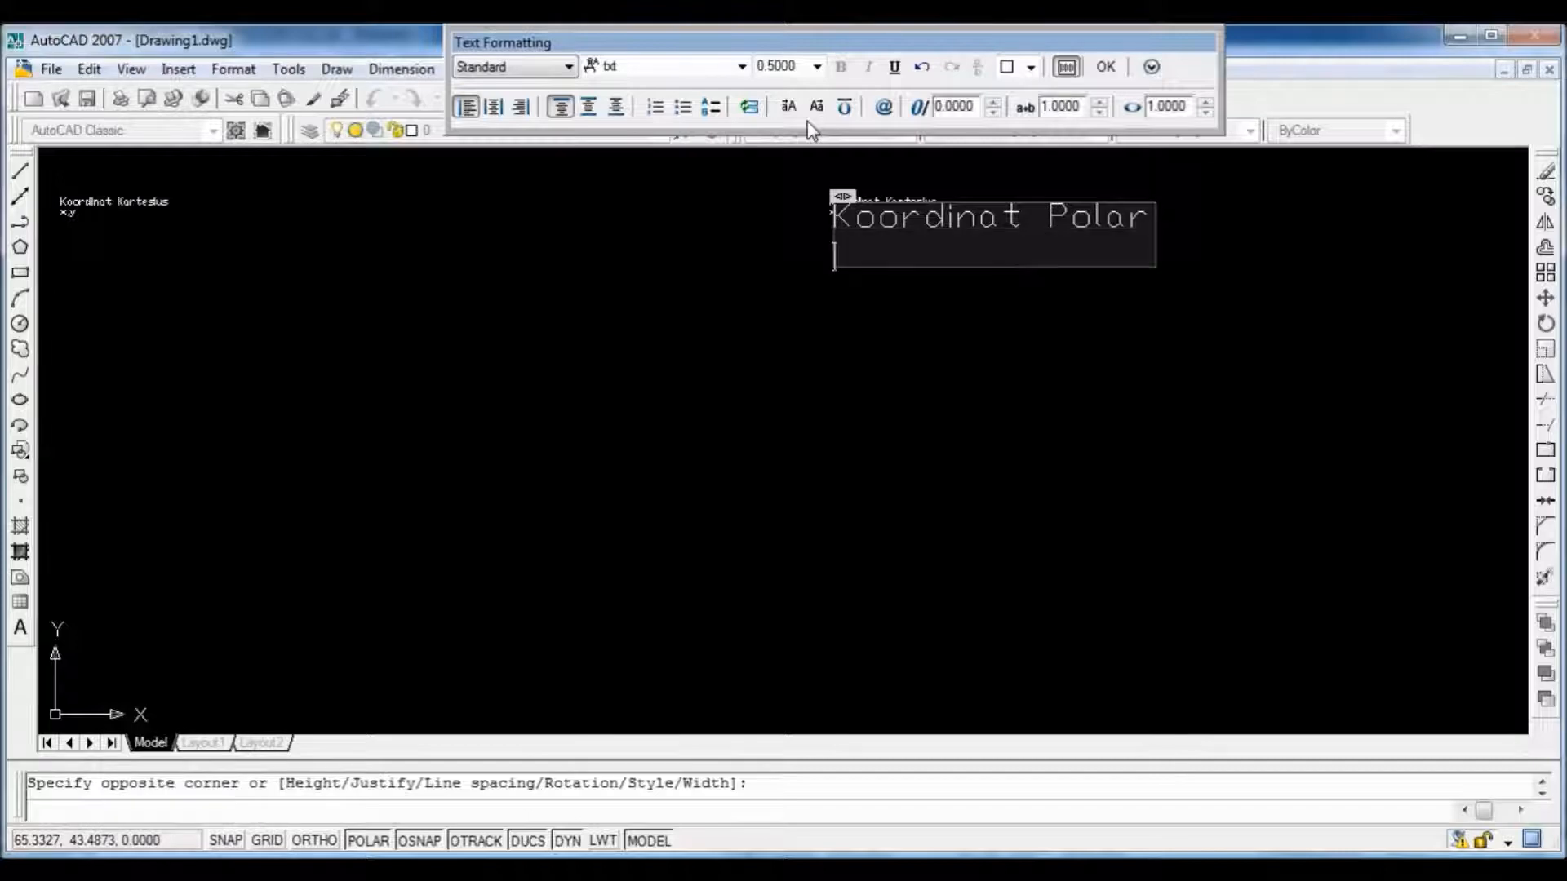
pyautogui.write('@pa')
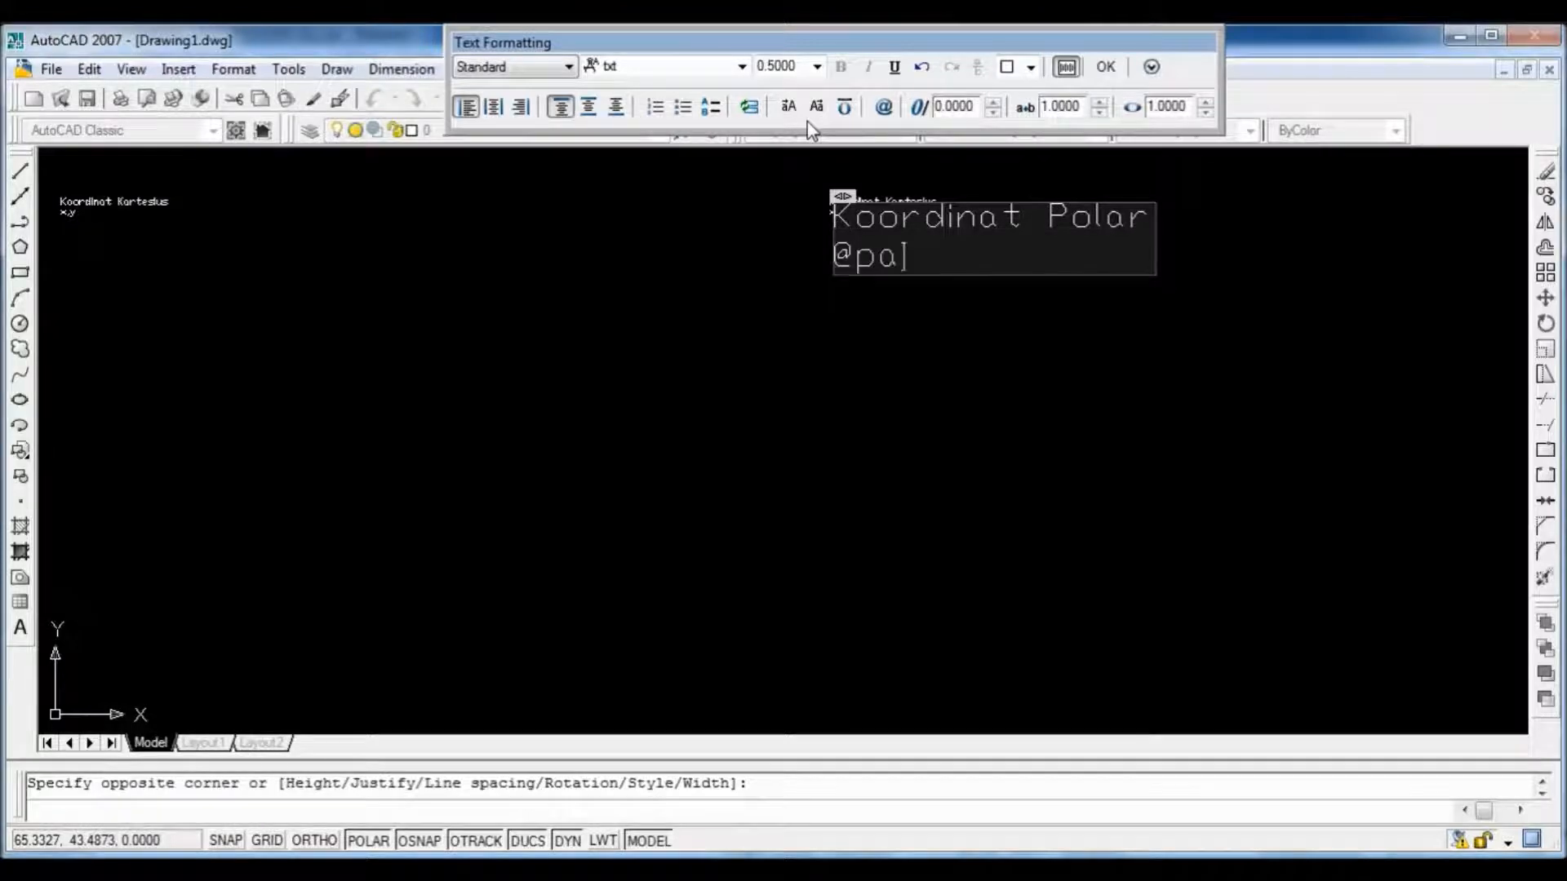
pyautogui.write('njang<su')
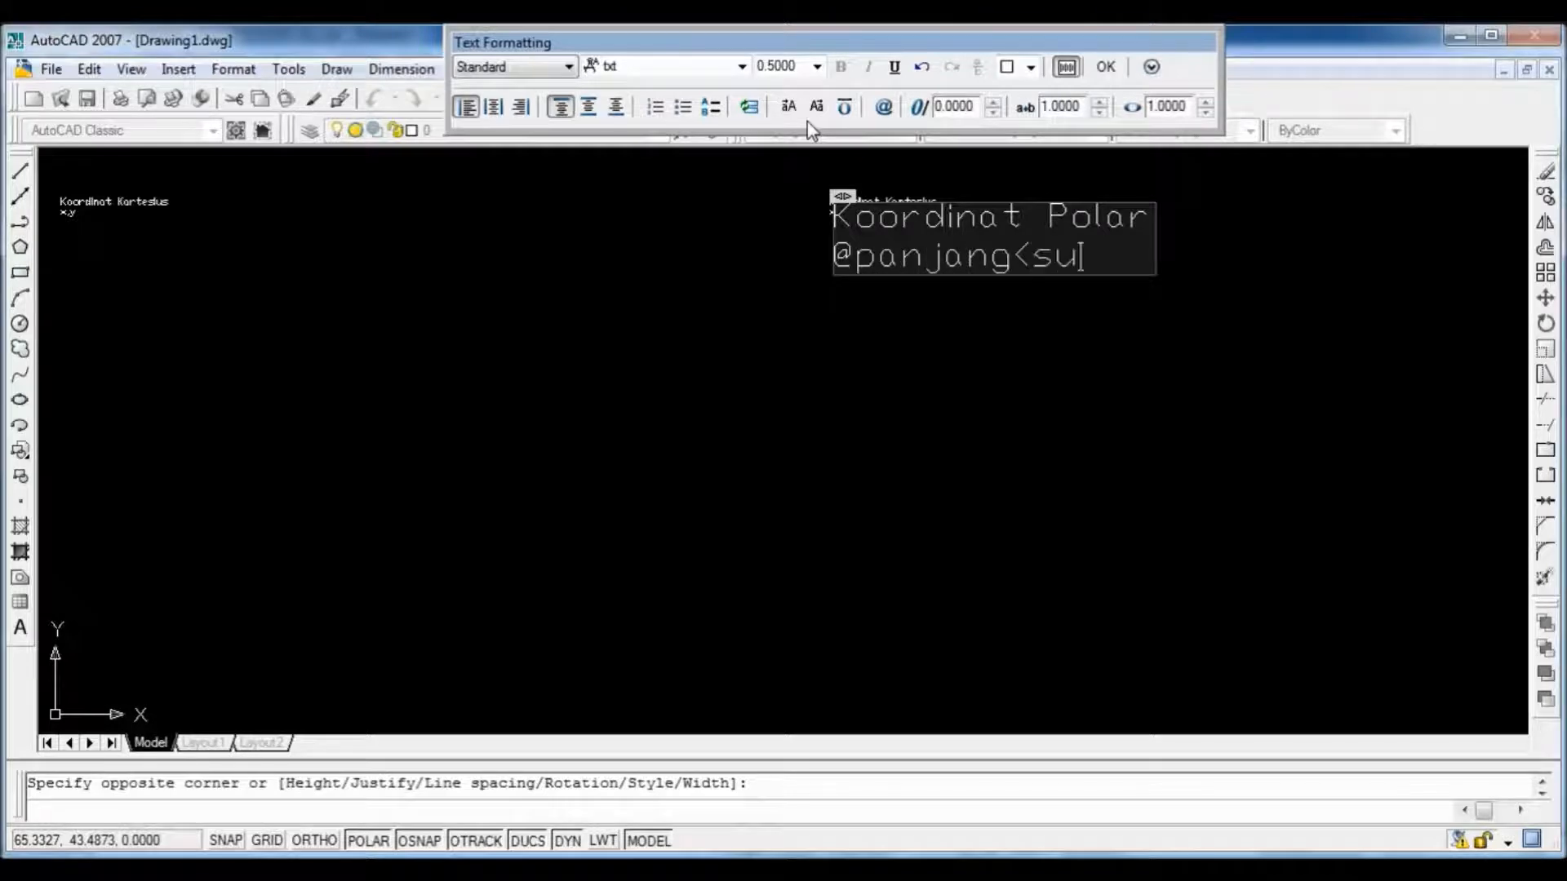
pyautogui.write('dut')
pyautogui.click(1105, 67)
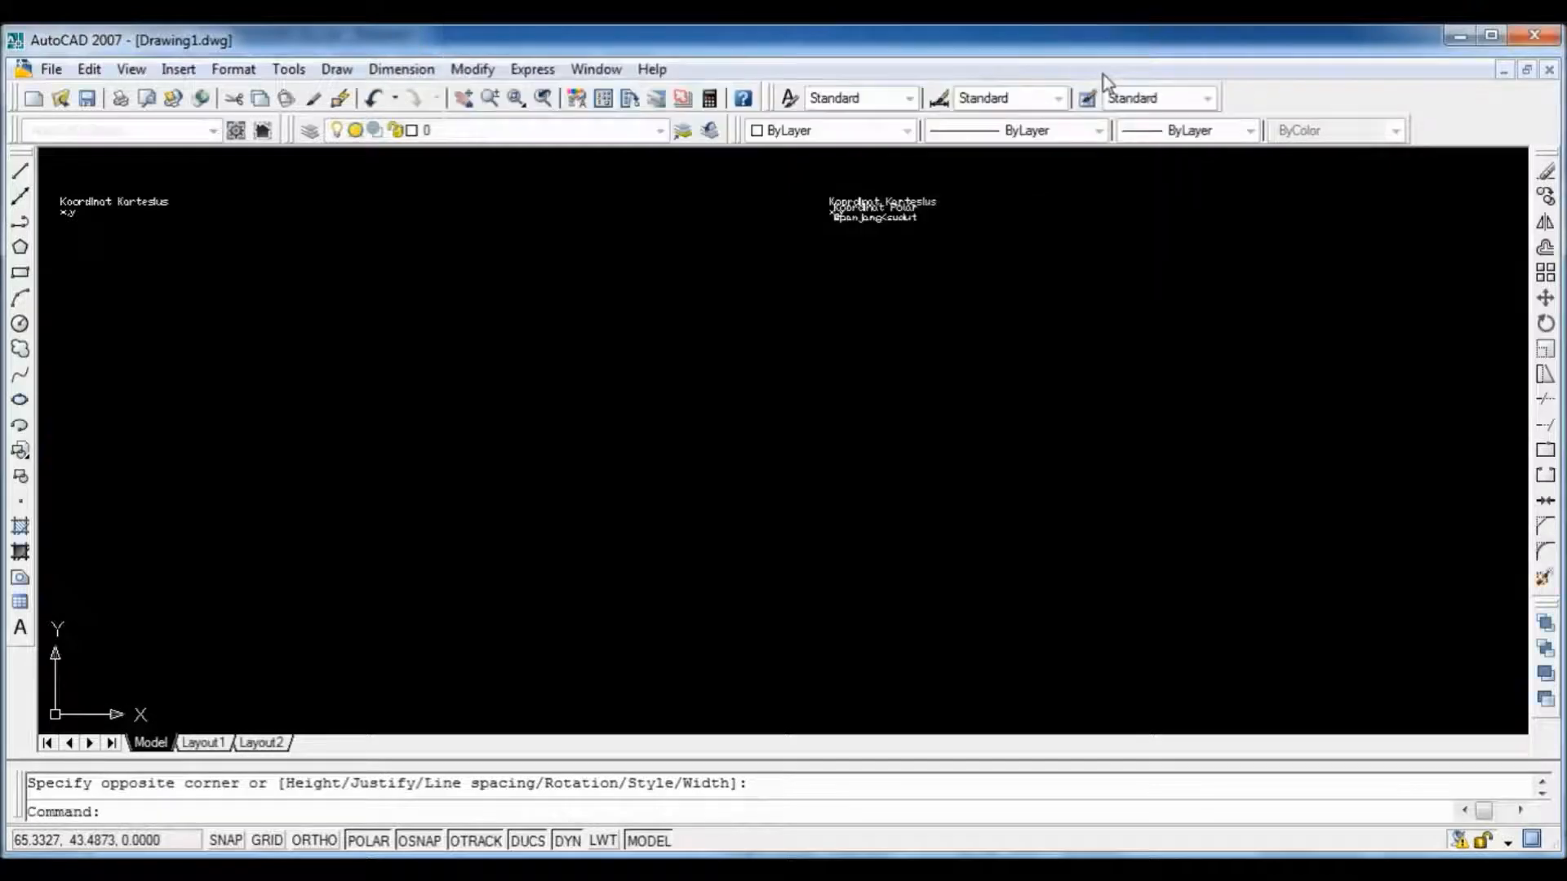
# Step: Move the "Koordinat Polar" text block about 8.4 units downward, clear of the overlapping "Koordinat Kartesius" copy
pyautogui.click(1543, 300)
pyautogui.click(875, 217)
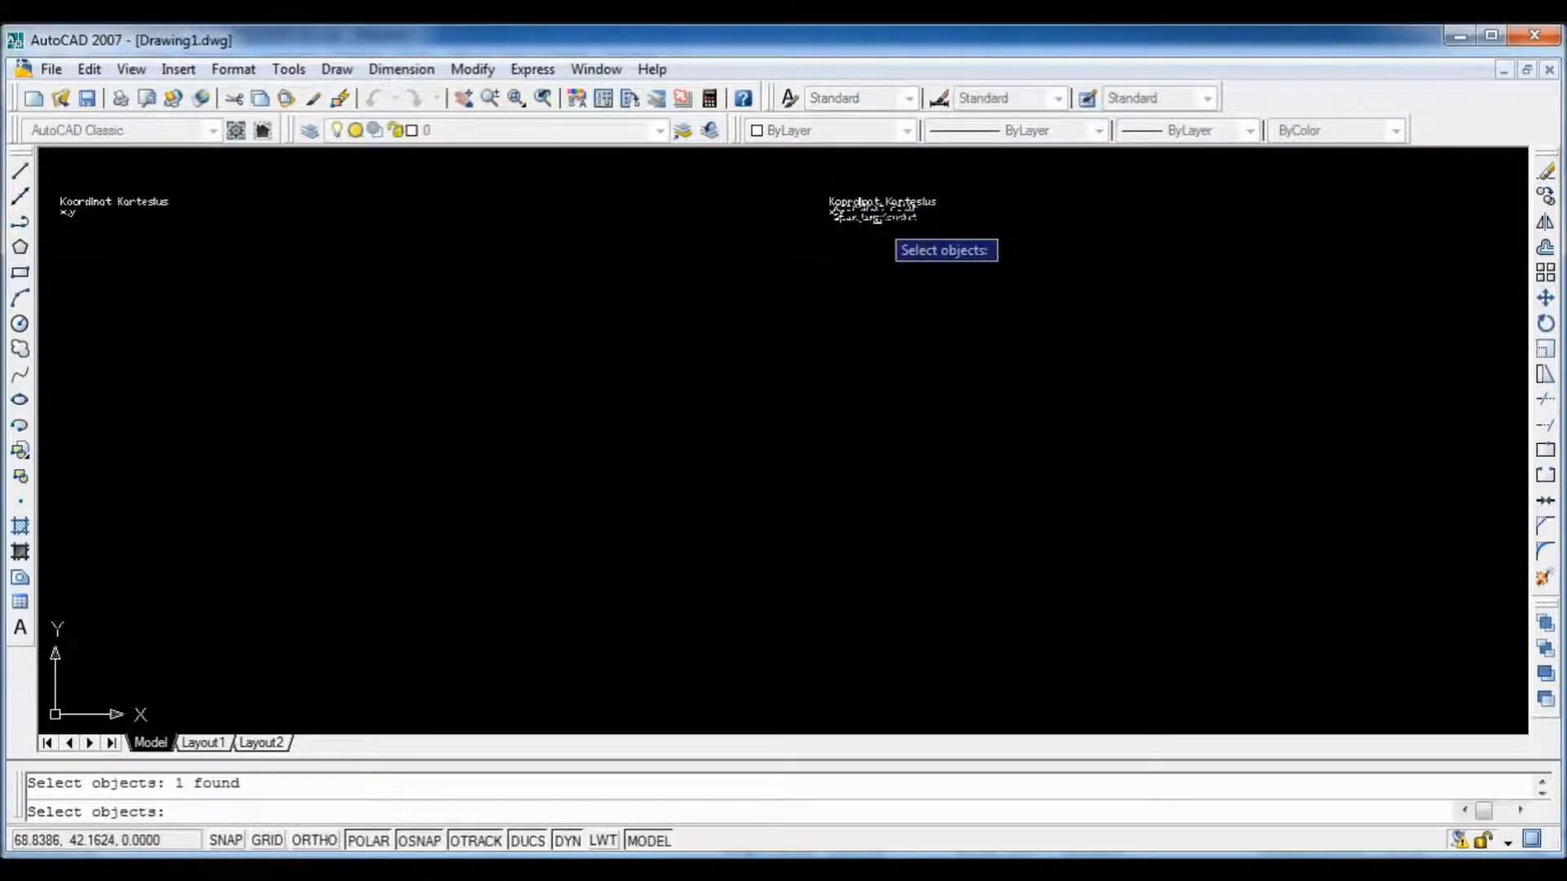
pyautogui.press('Return')
pyautogui.click(877, 218)
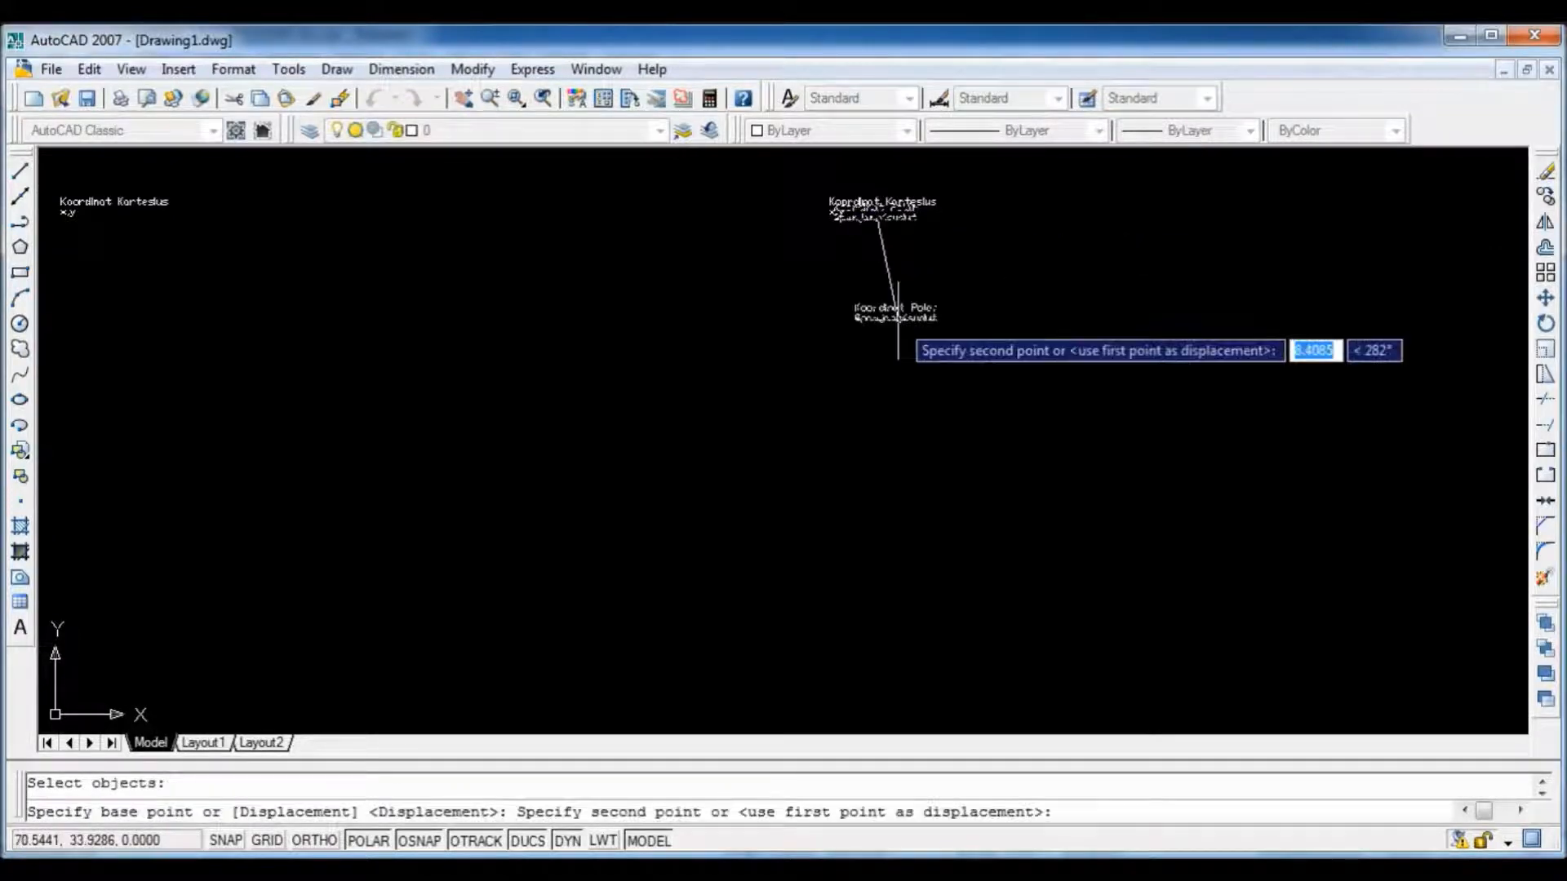
pyautogui.click(898, 320)
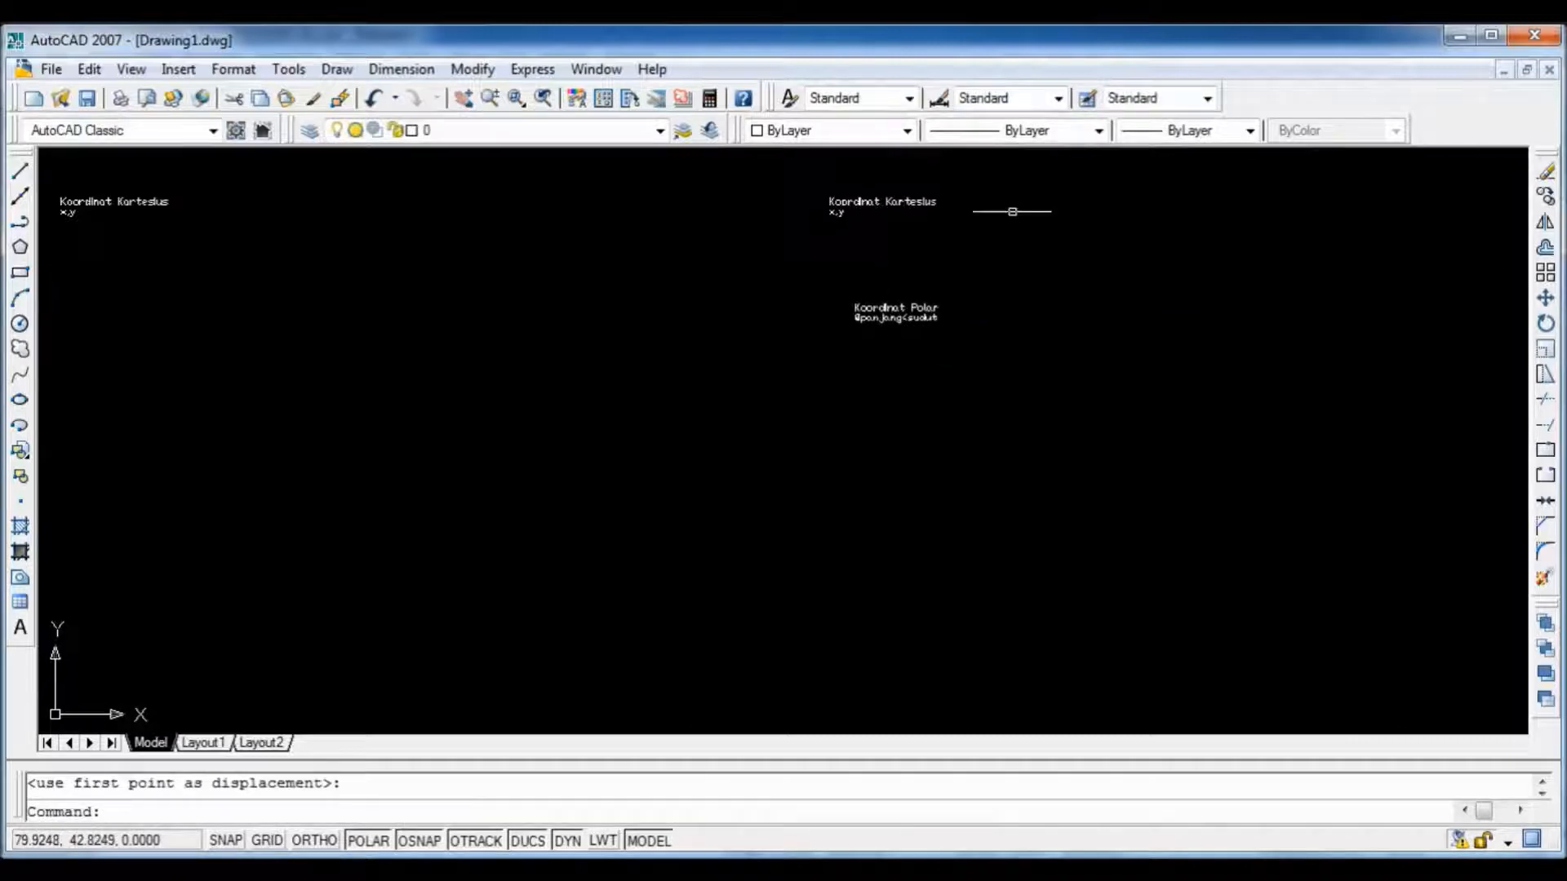
# Step: Erase the copied "Koordinat Kartesius" block and move the "Koordinat Polar" text block up to the upper part of the drawing
pyautogui.click(939, 202)
pyautogui.press('Delete')
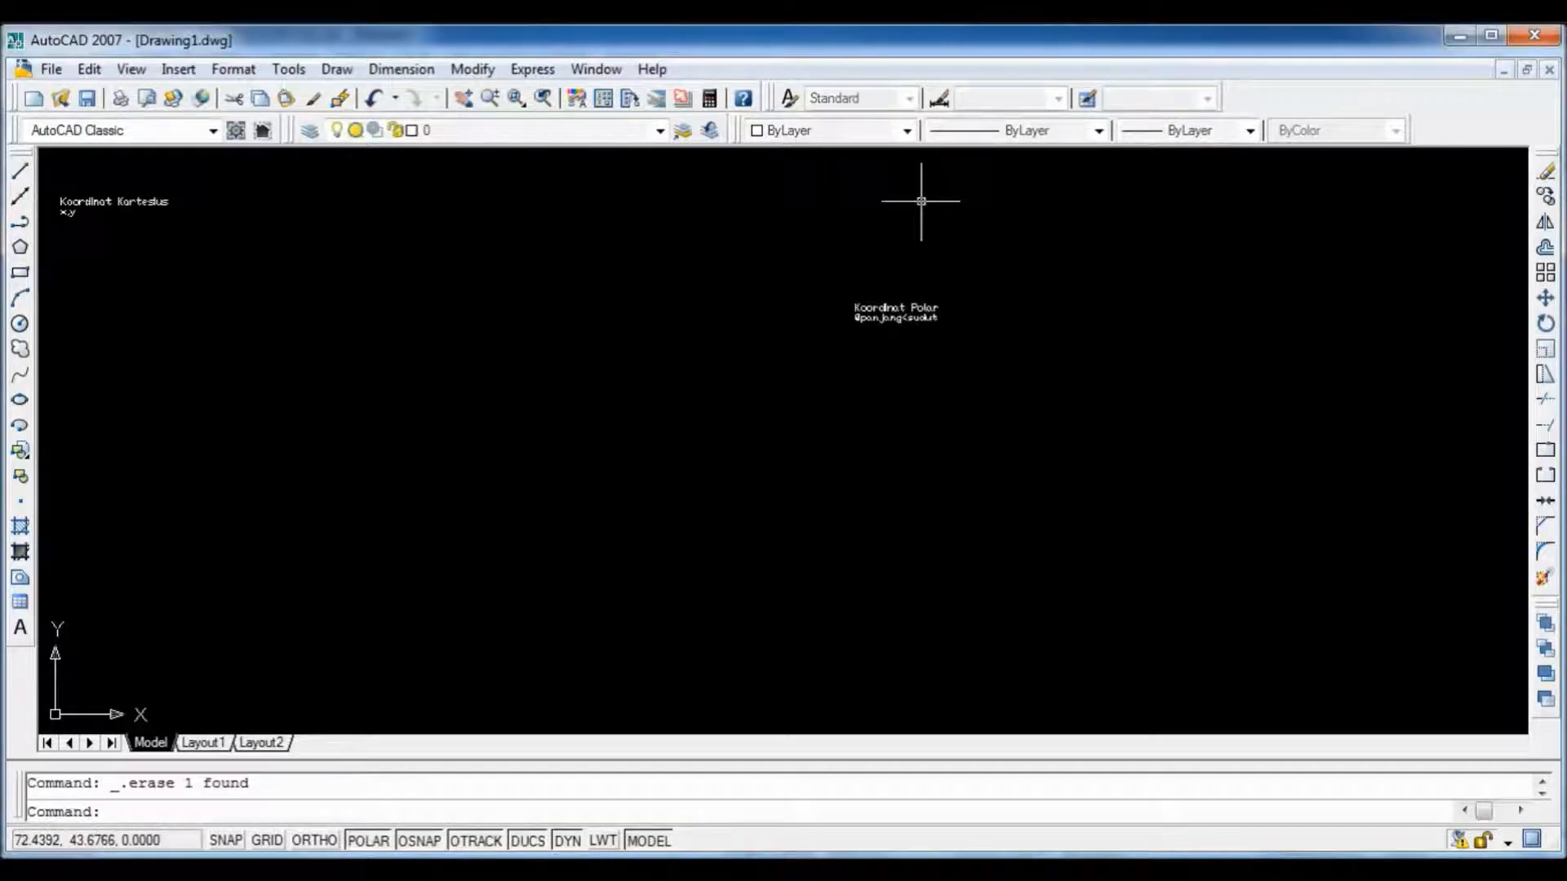
pyautogui.click(1546, 299)
pyautogui.click(892, 314)
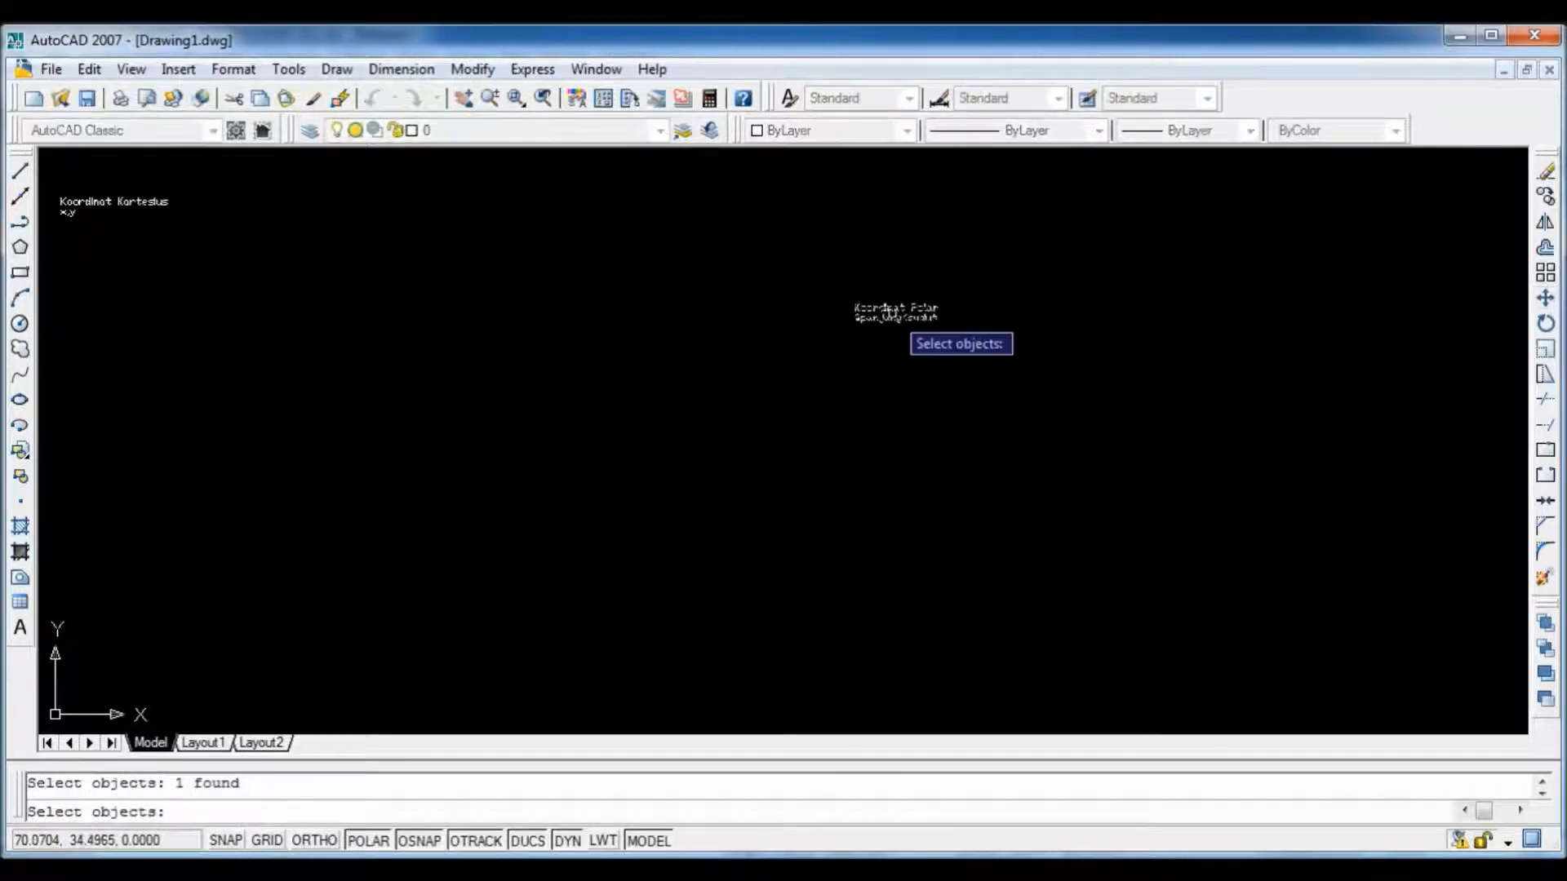
pyautogui.press('Return')
pyautogui.click(892, 314)
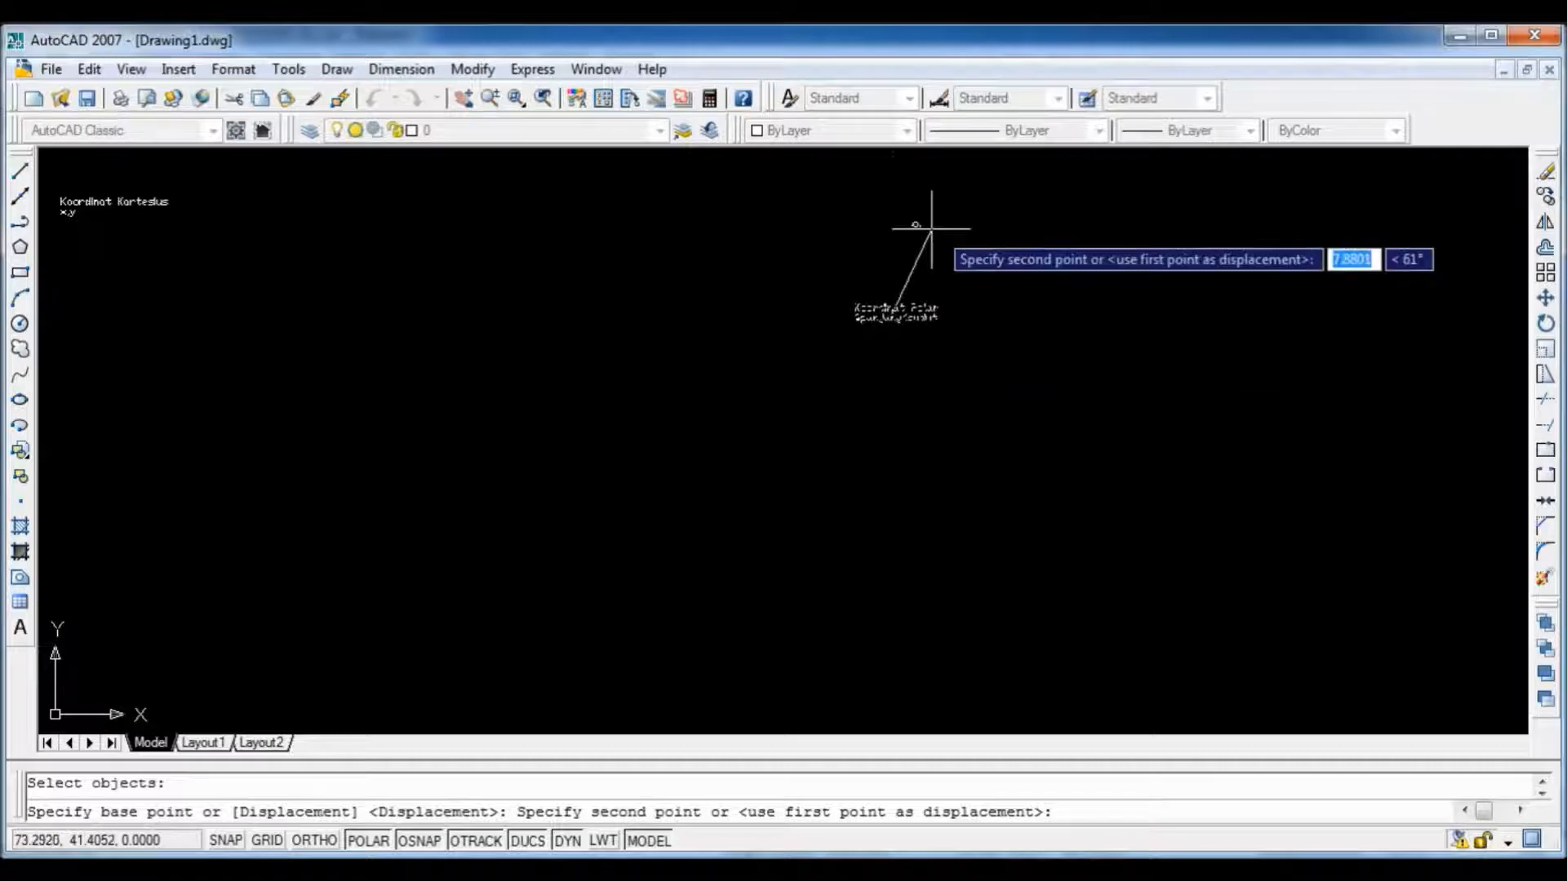
pyautogui.click(931, 230)
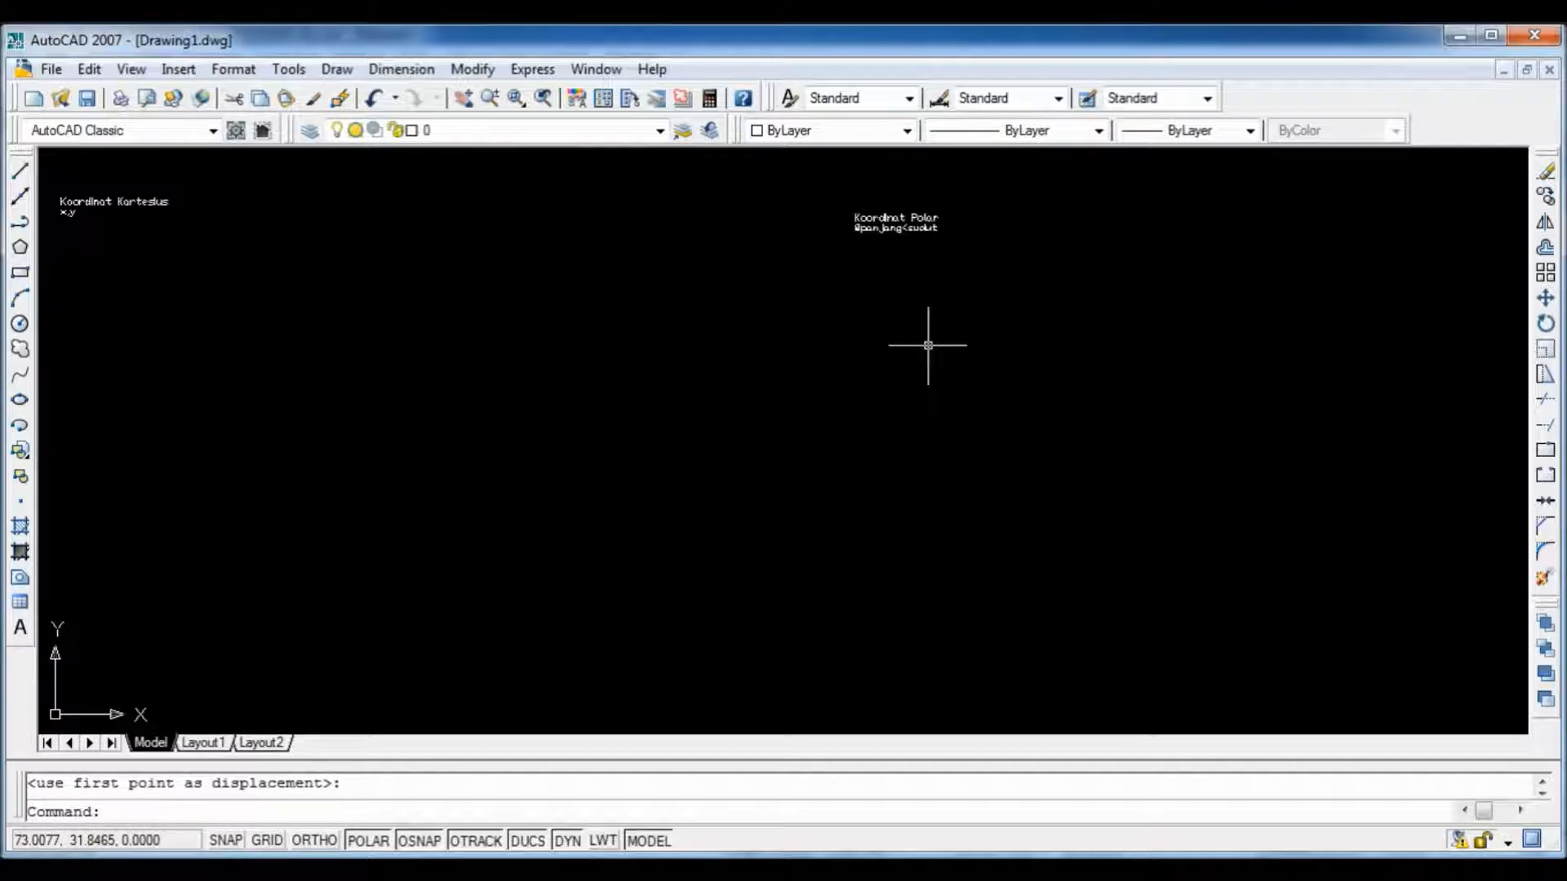
# Step: Erase the selected objects, keeping the two text blocks, and begin a line at absolute point 10,10
pyautogui.press('Delete')
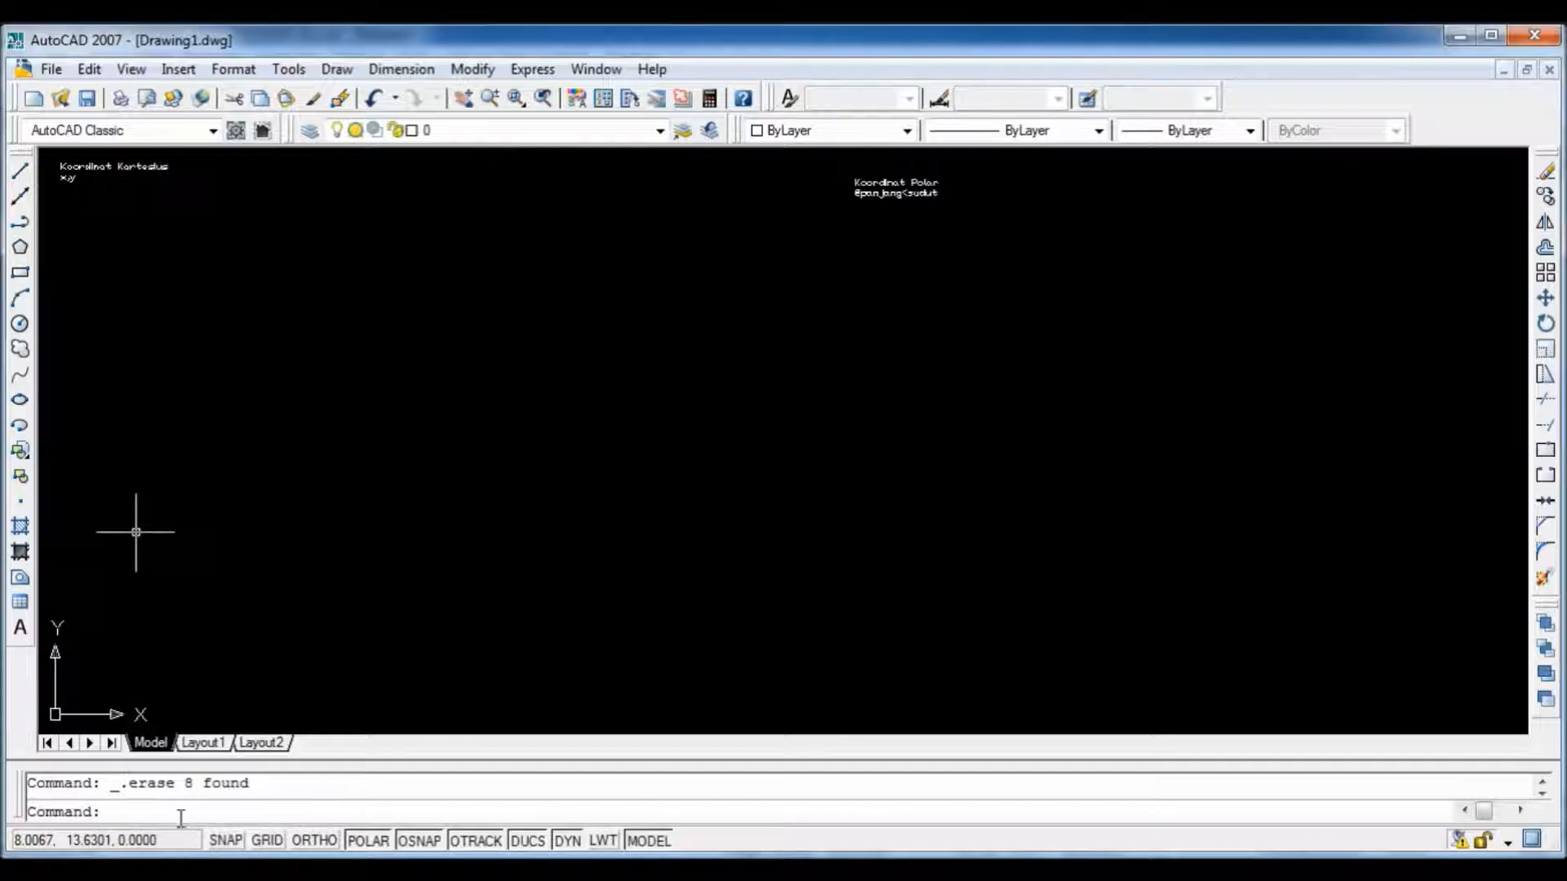
pyautogui.write('line')
pyautogui.press('Return')
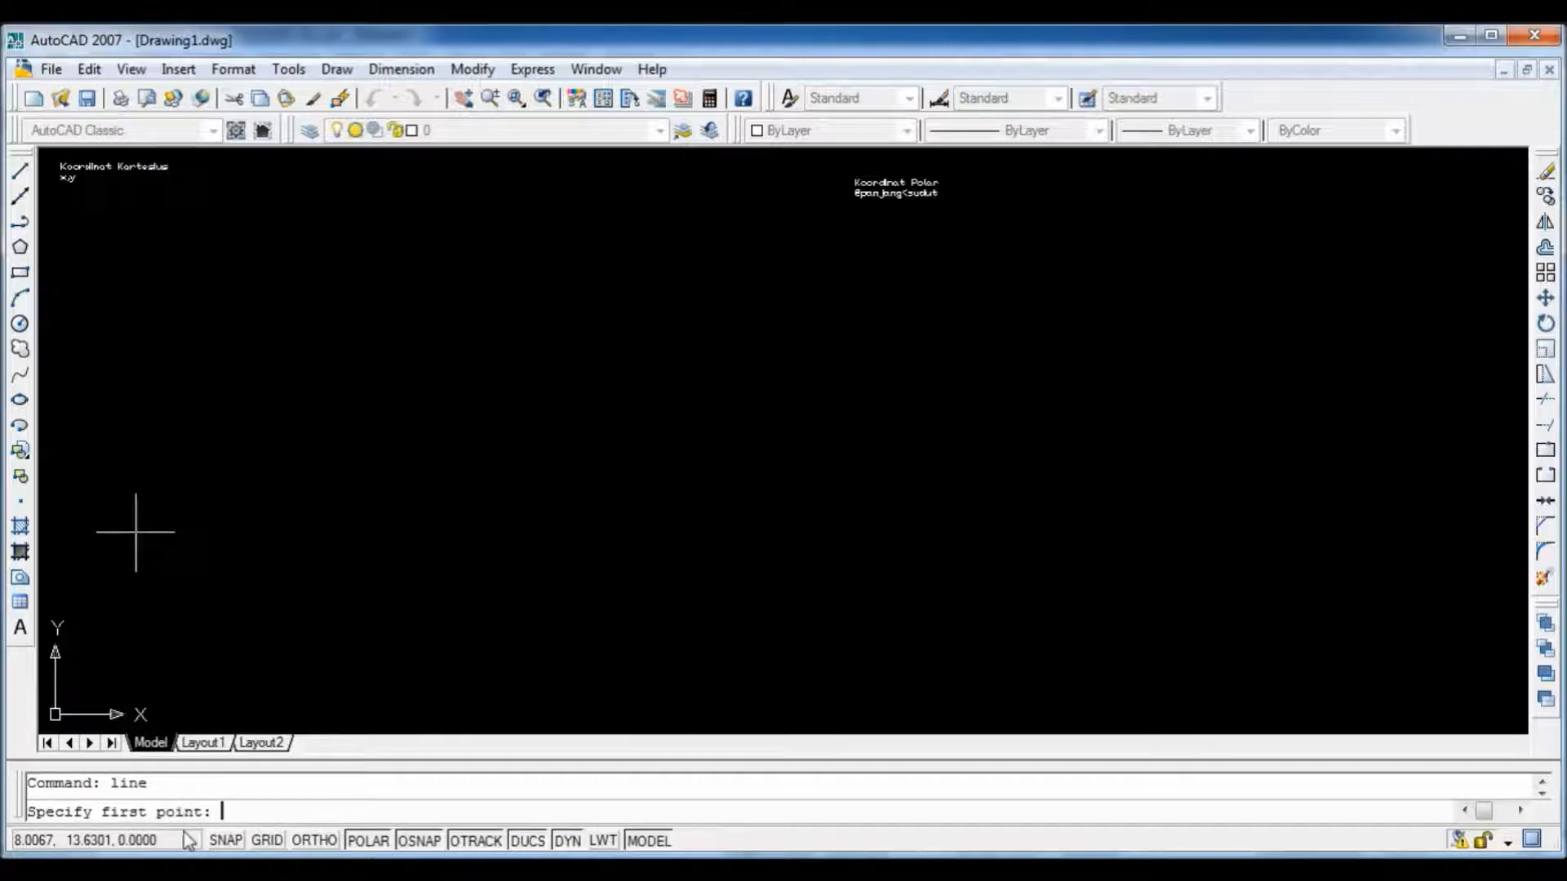
pyautogui.moveTo(168, 872)
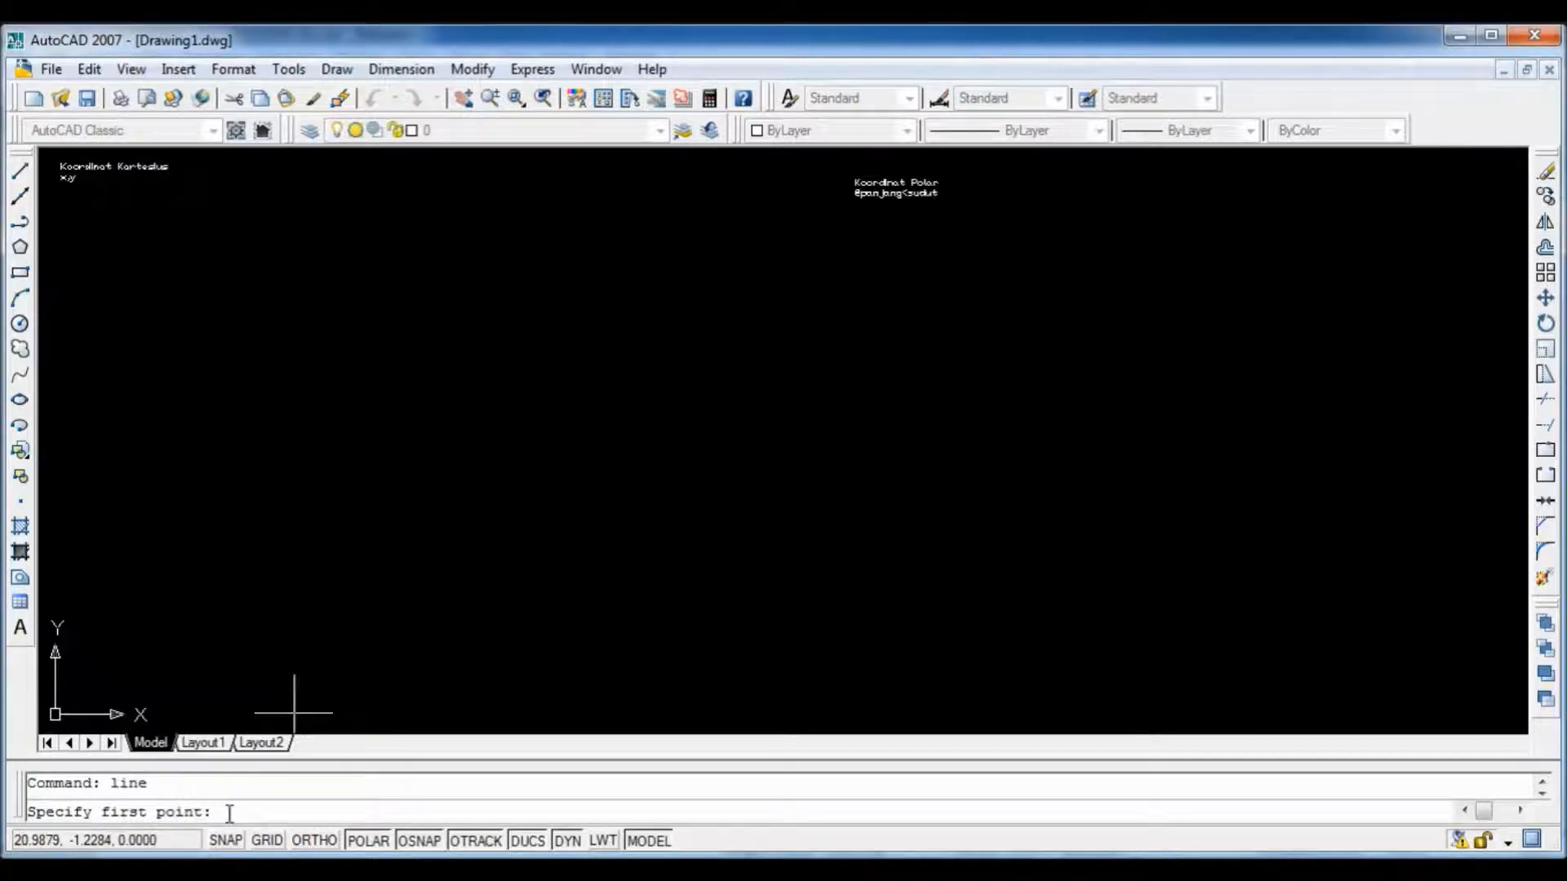
pyautogui.write('10,10')
pyautogui.press('Return')
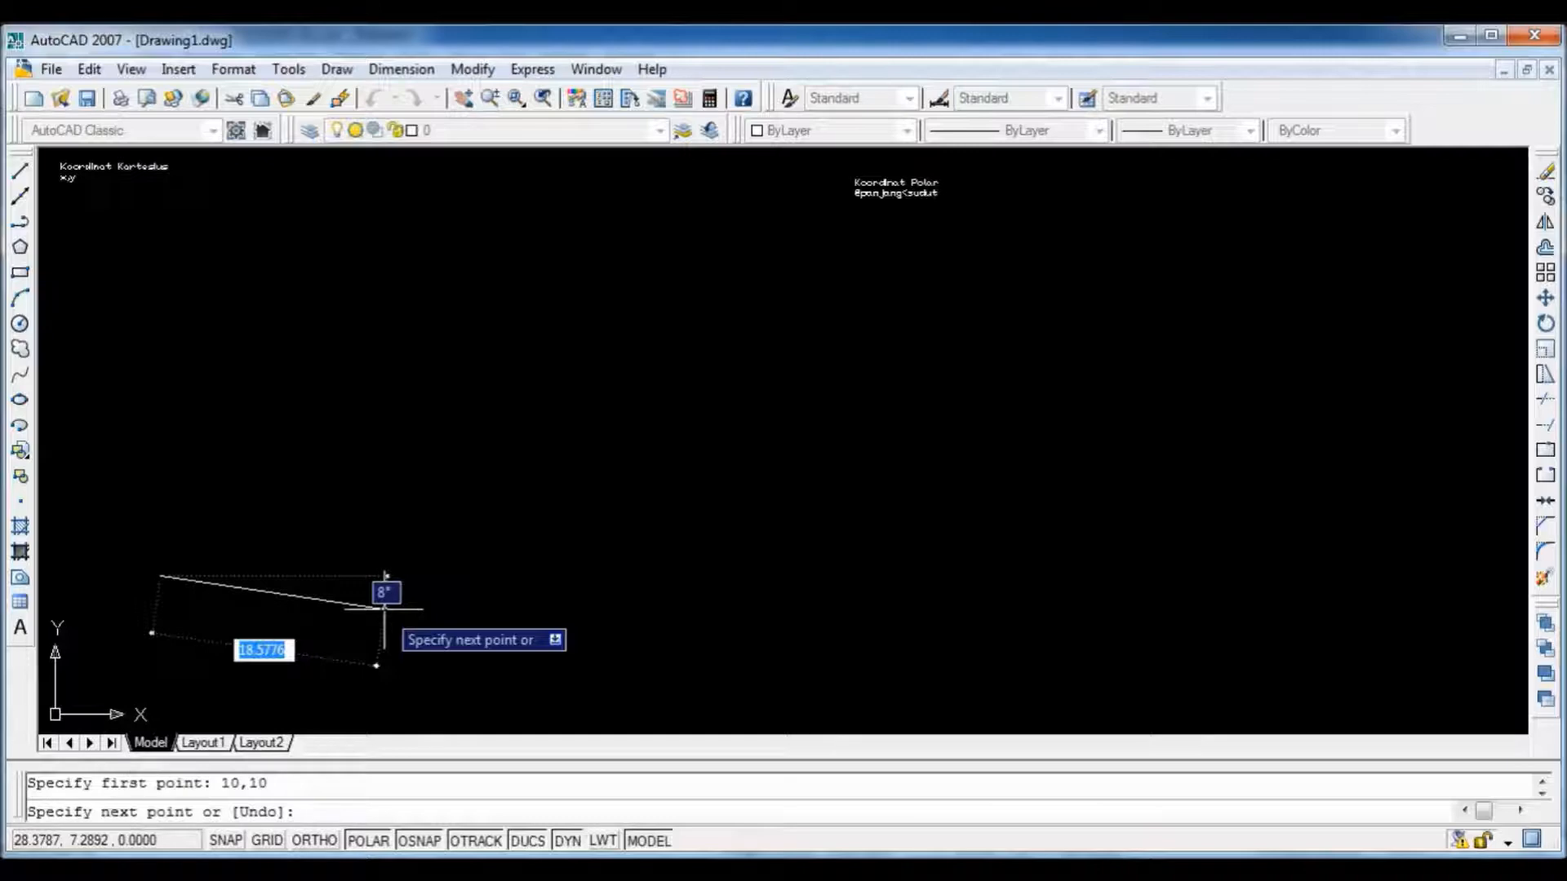
# Step: Draw the first line segment to absolute point 50,10 using Cartesian command-line input
pyautogui.write('50')
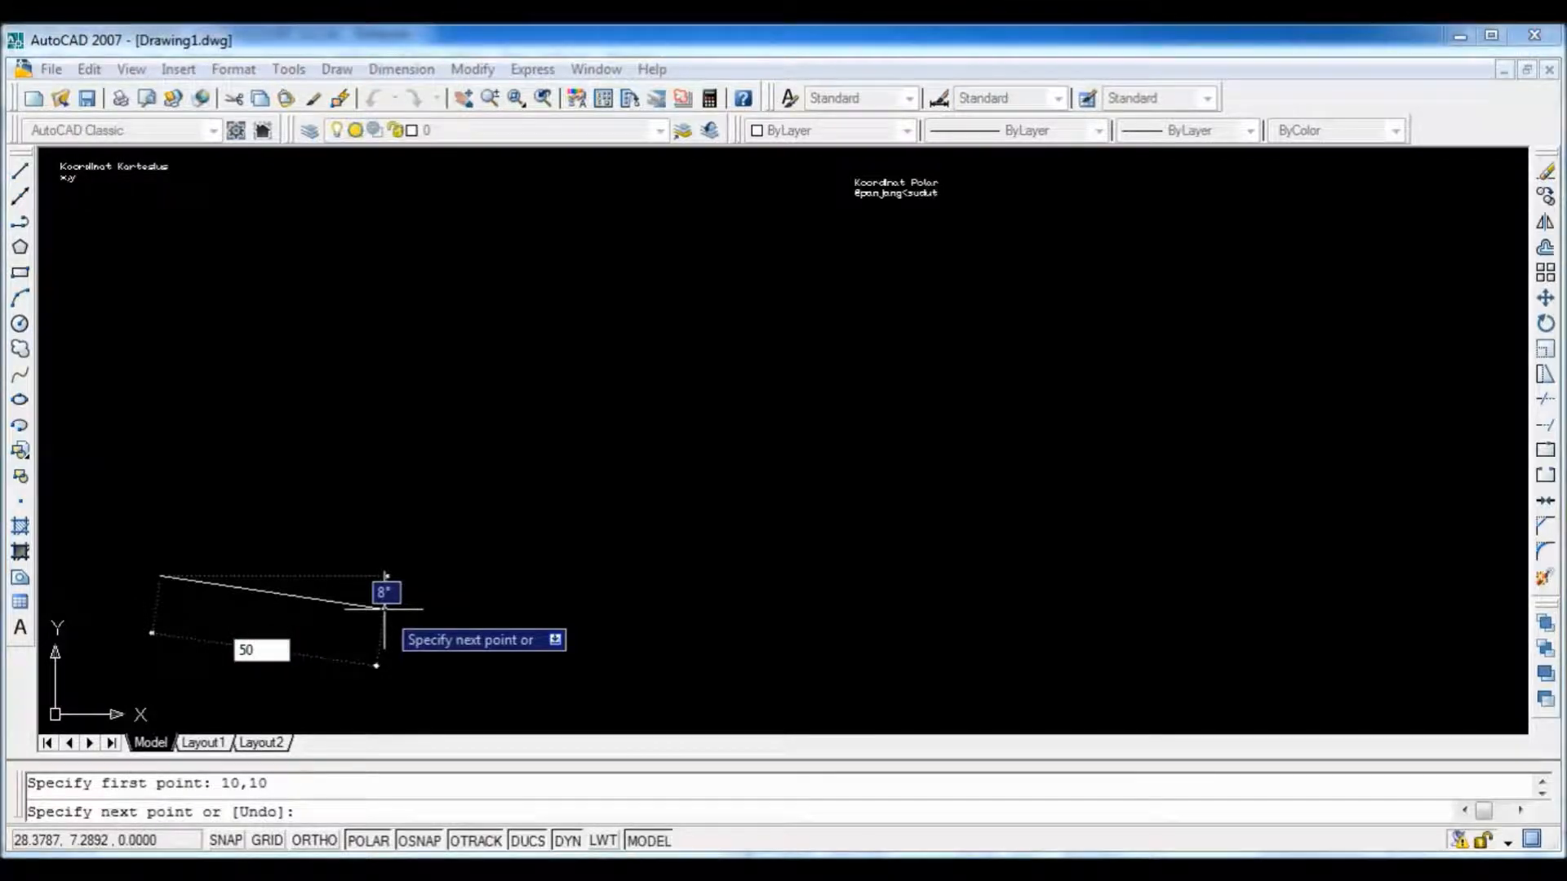
pyautogui.press('Tab')
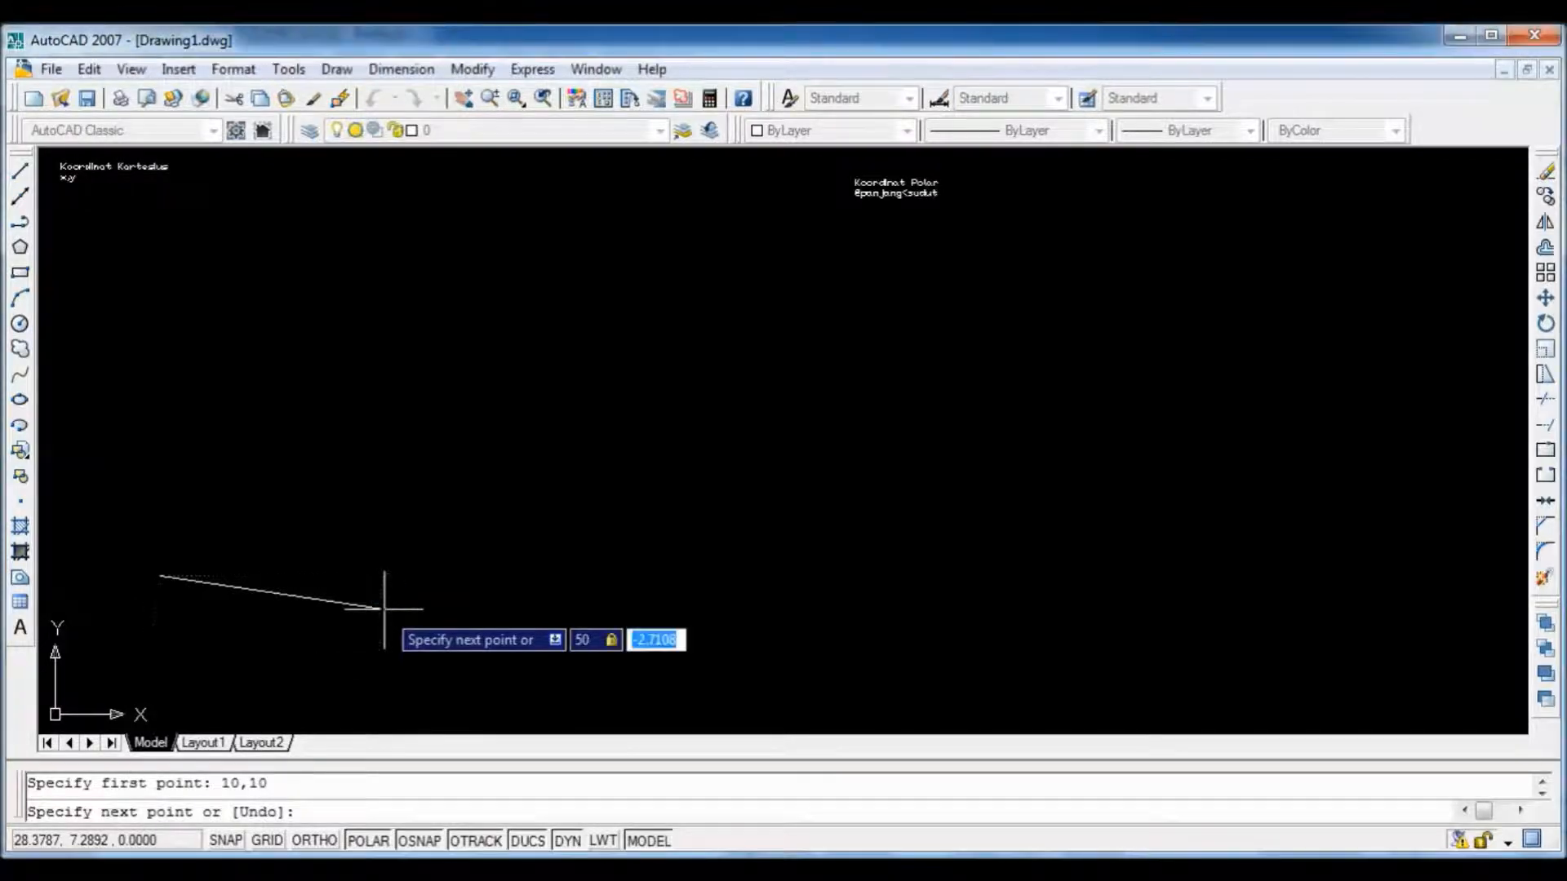
pyautogui.click(319, 812)
pyautogui.write('5')
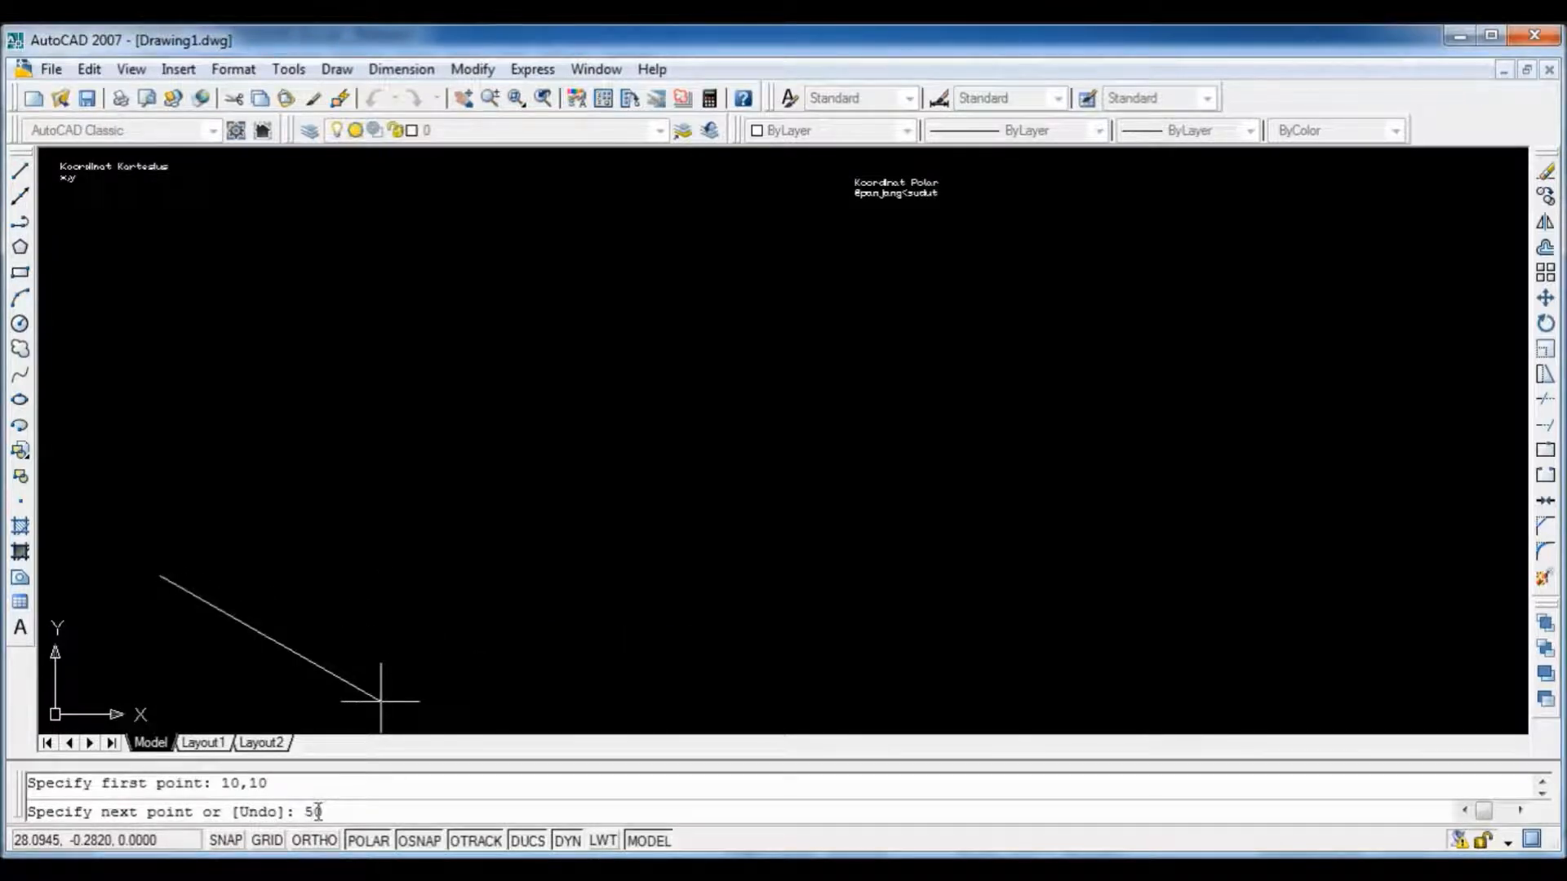
pyautogui.write('0,10')
pyautogui.press('Return')
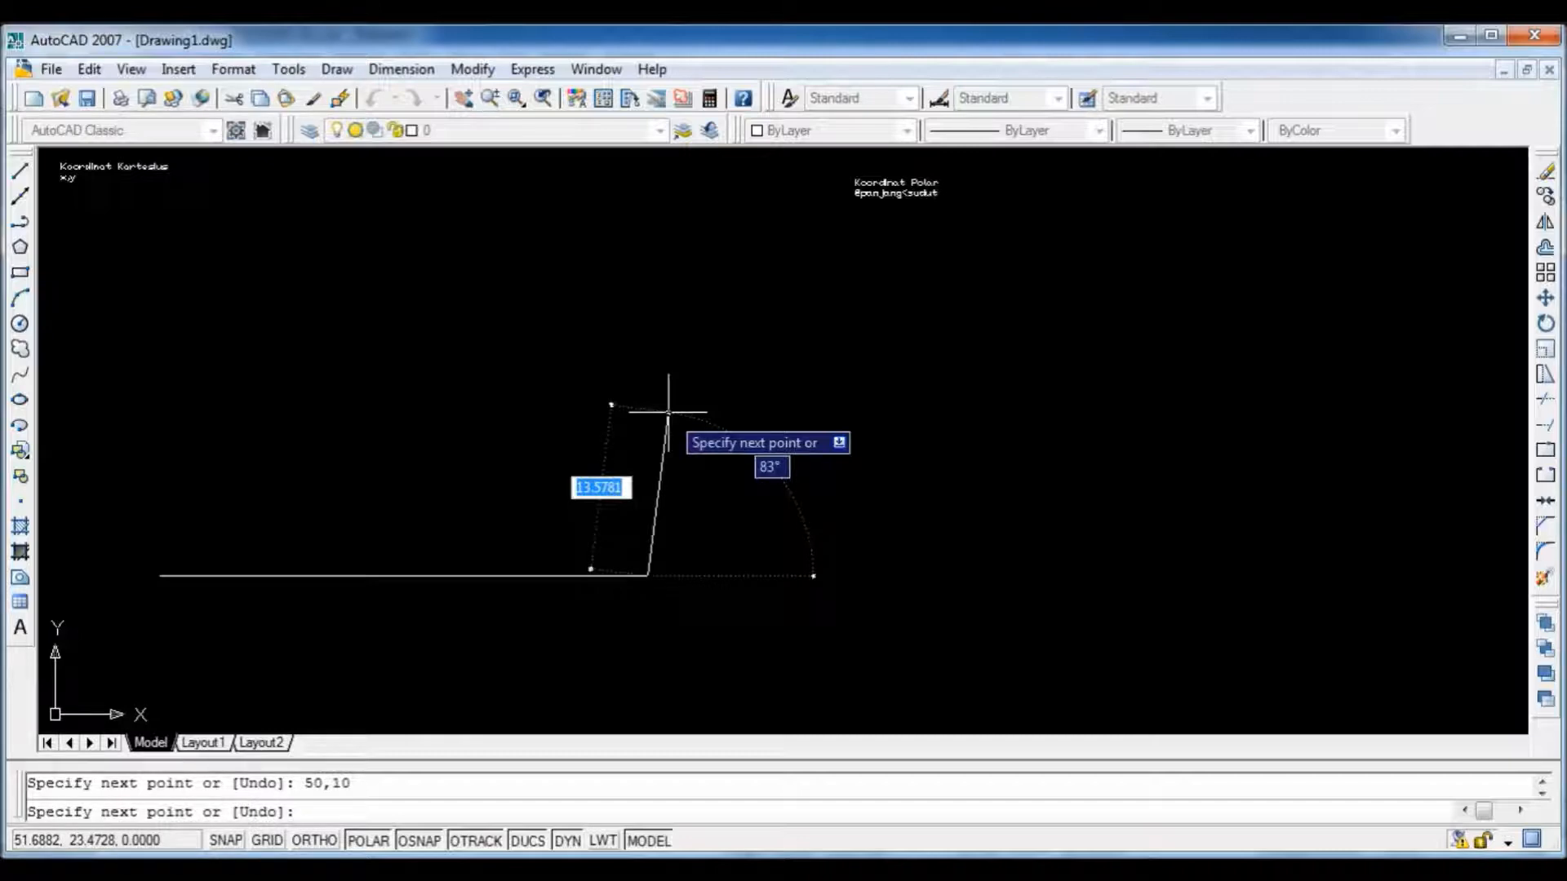
# Step: Draw the second line segment up to absolute point 50,50 and finish the line
pyautogui.write('50')
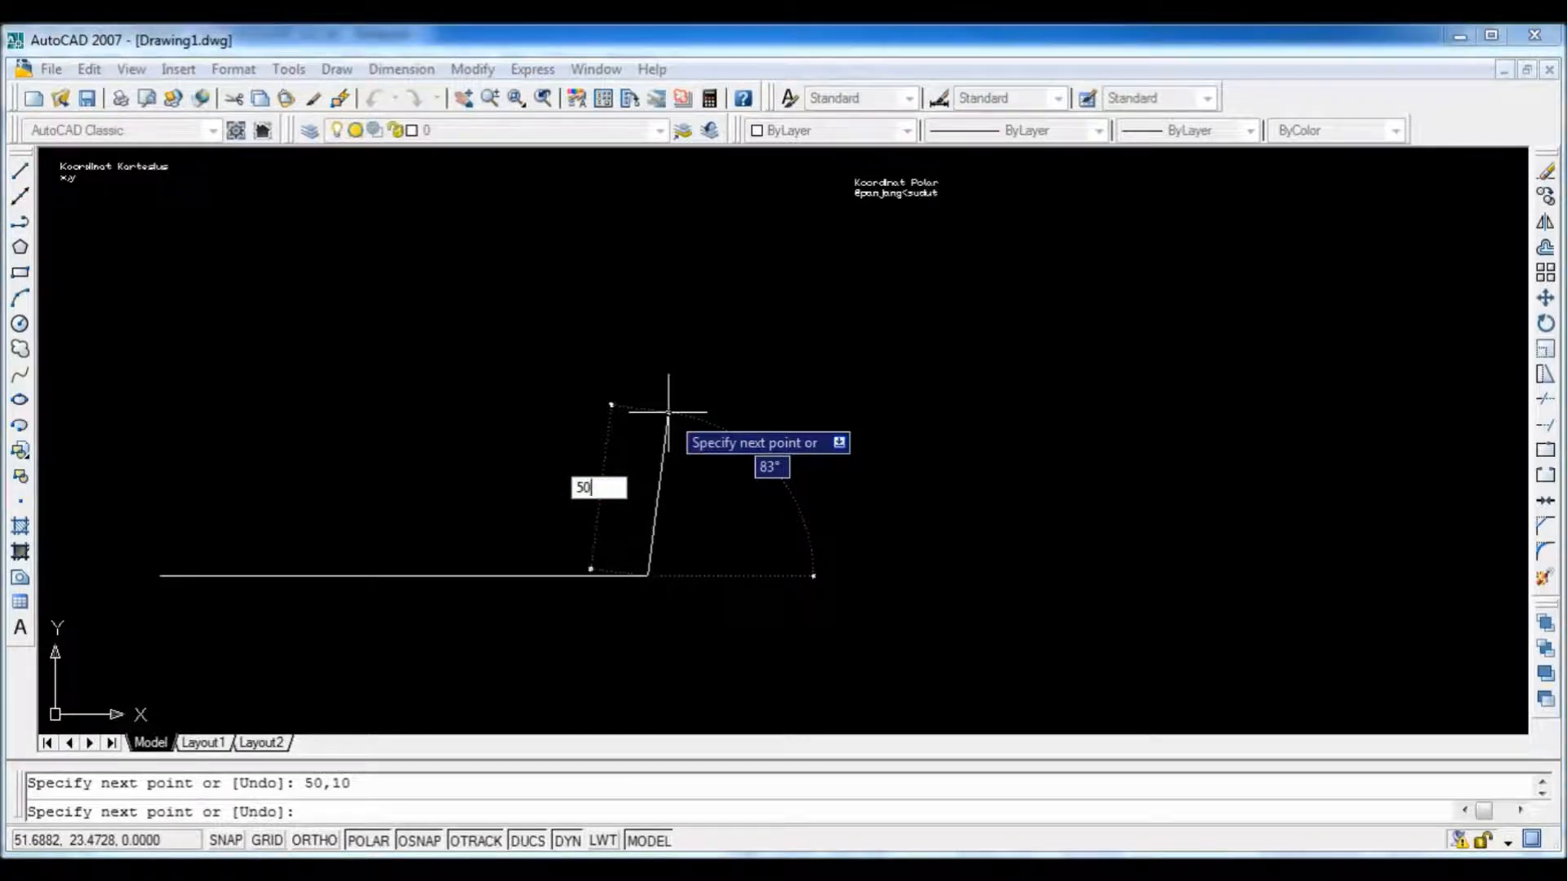
pyautogui.press('Tab')
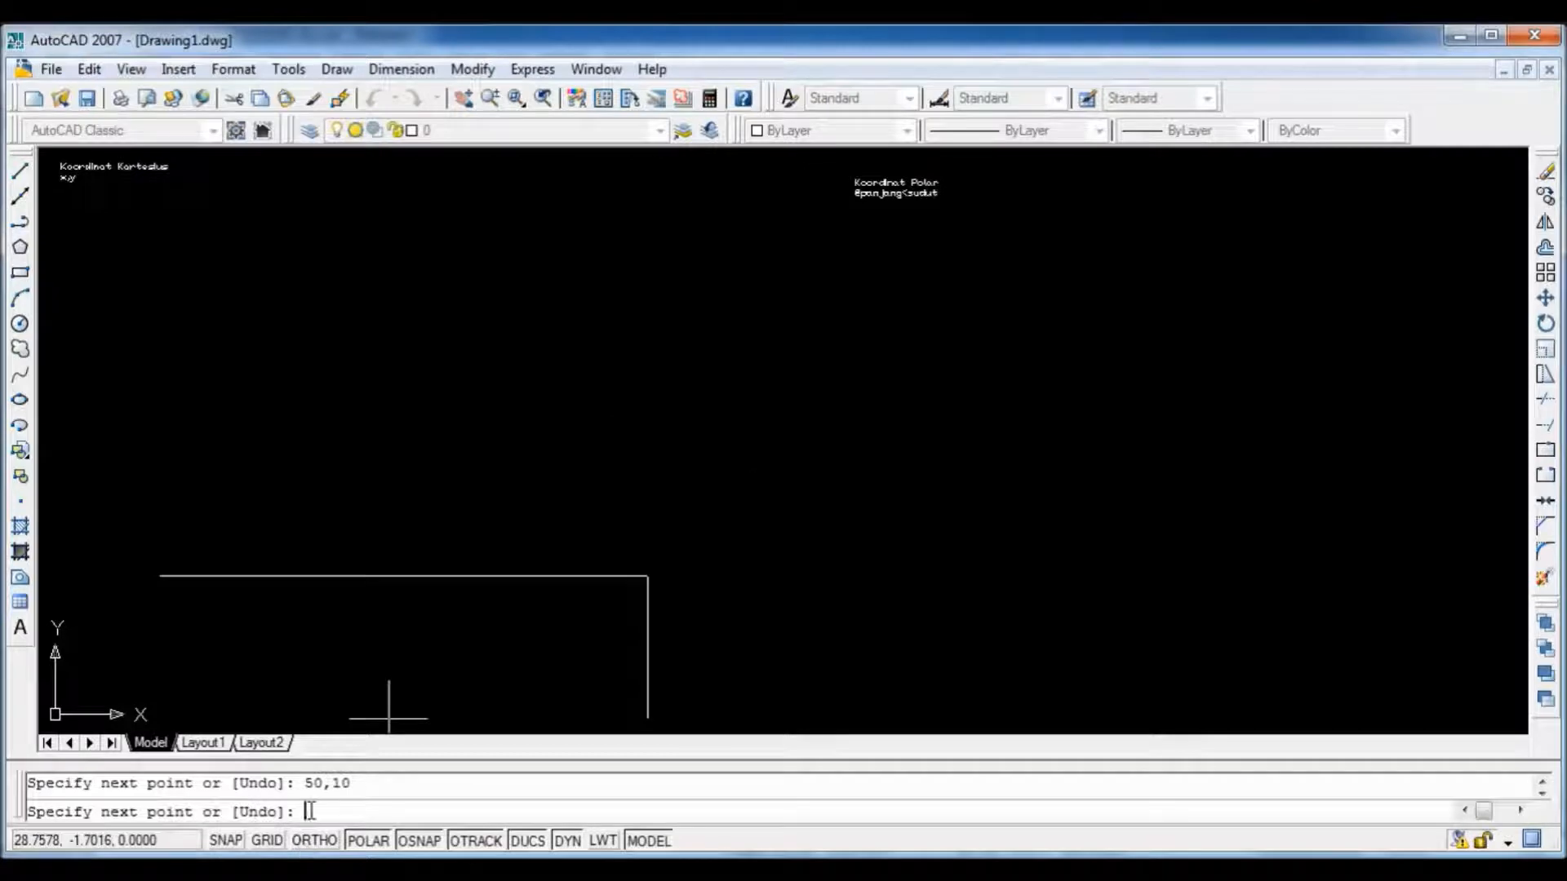
pyautogui.write('@')
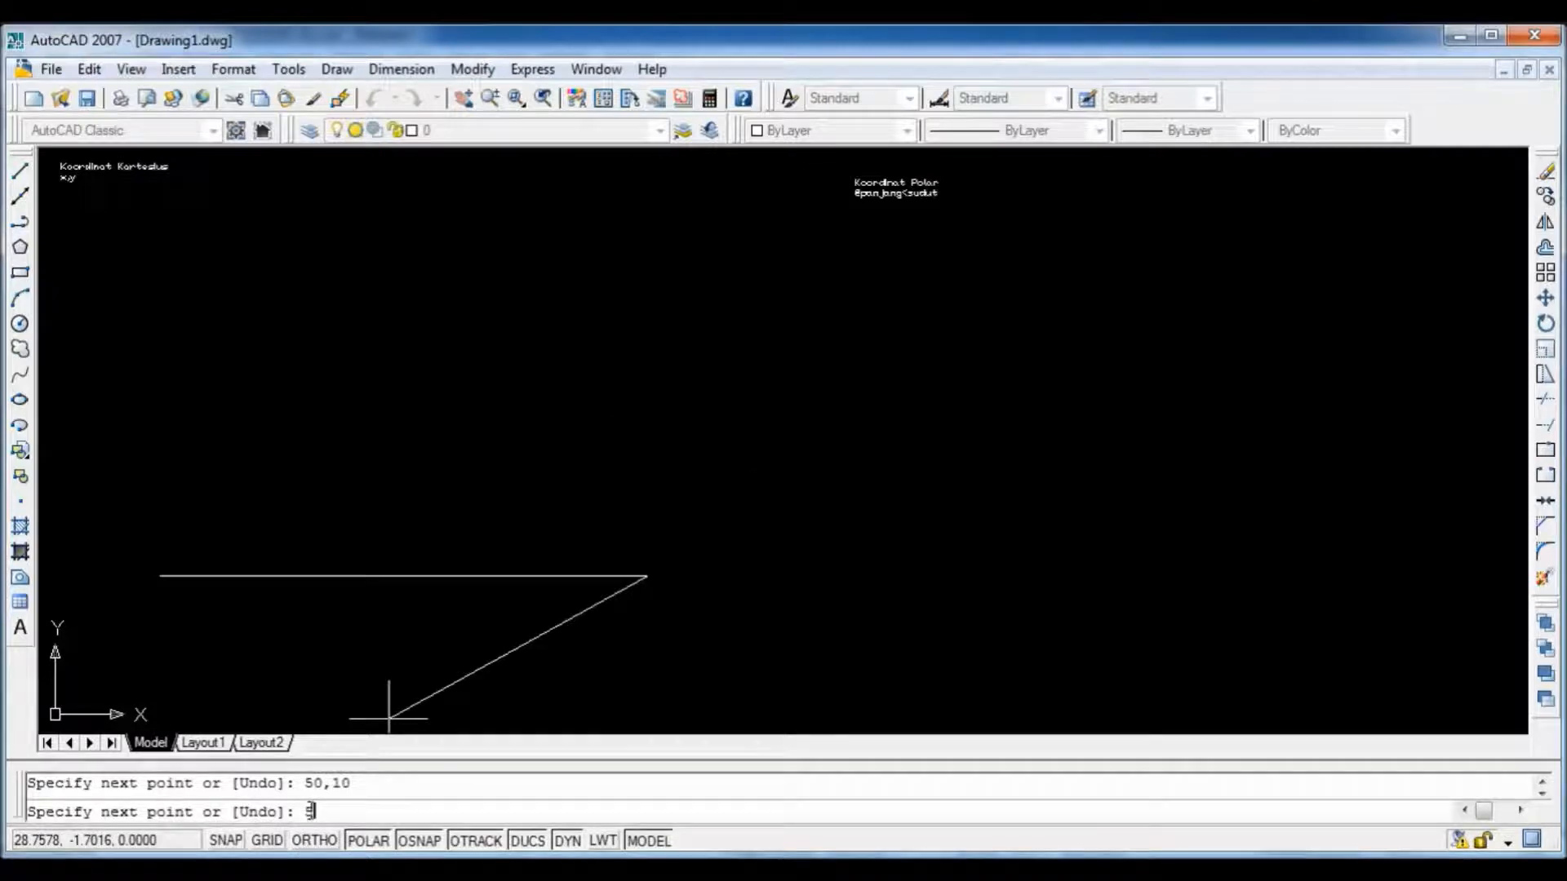
pyautogui.write('0,50')
pyautogui.press('Return')
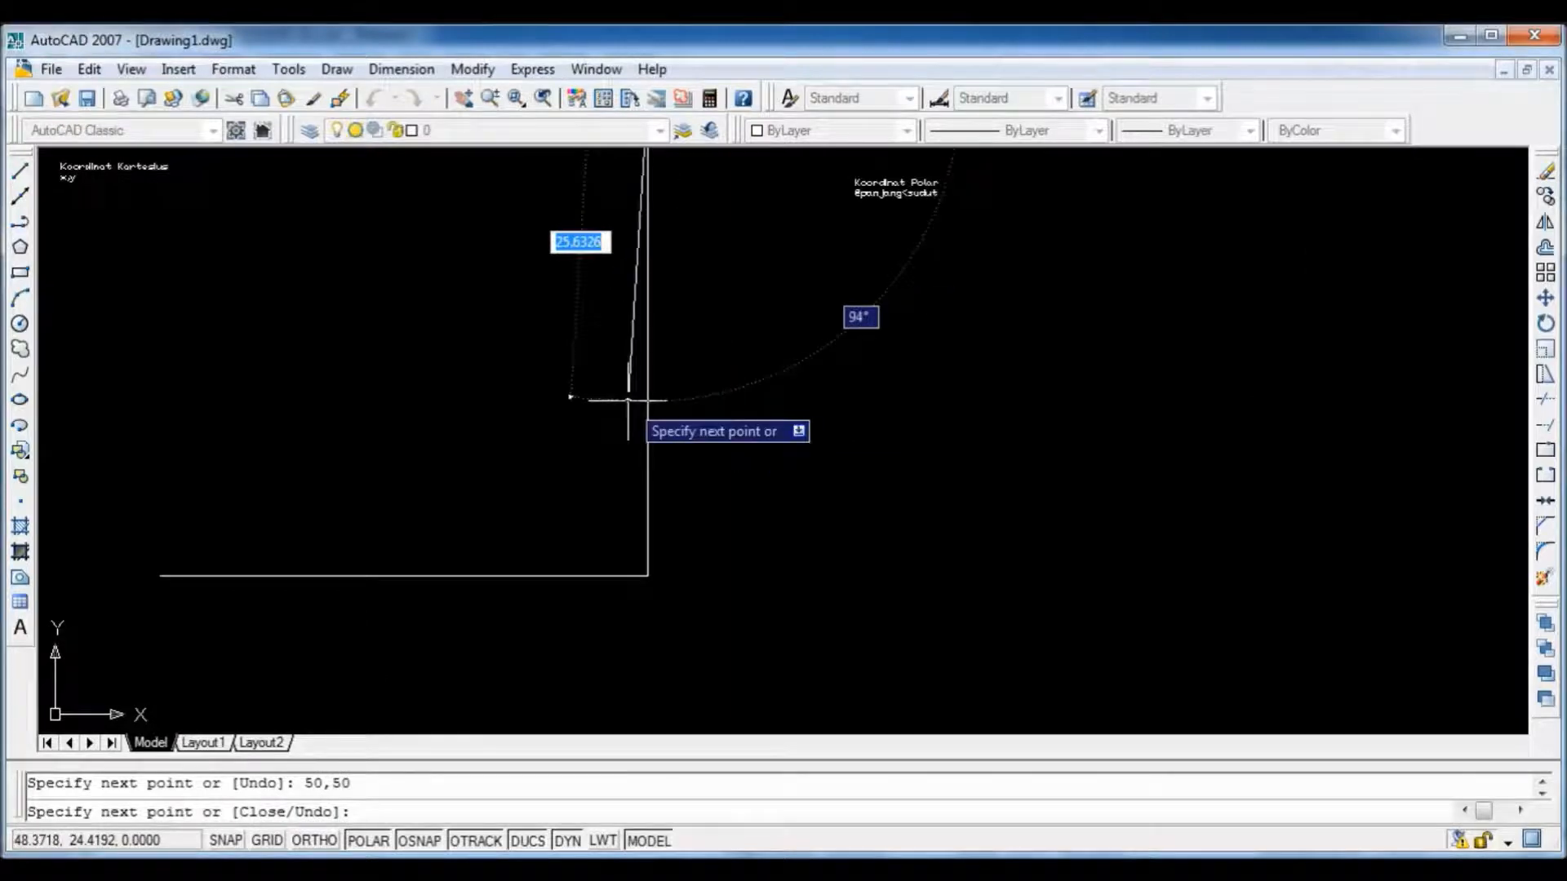
pyautogui.press('Return')
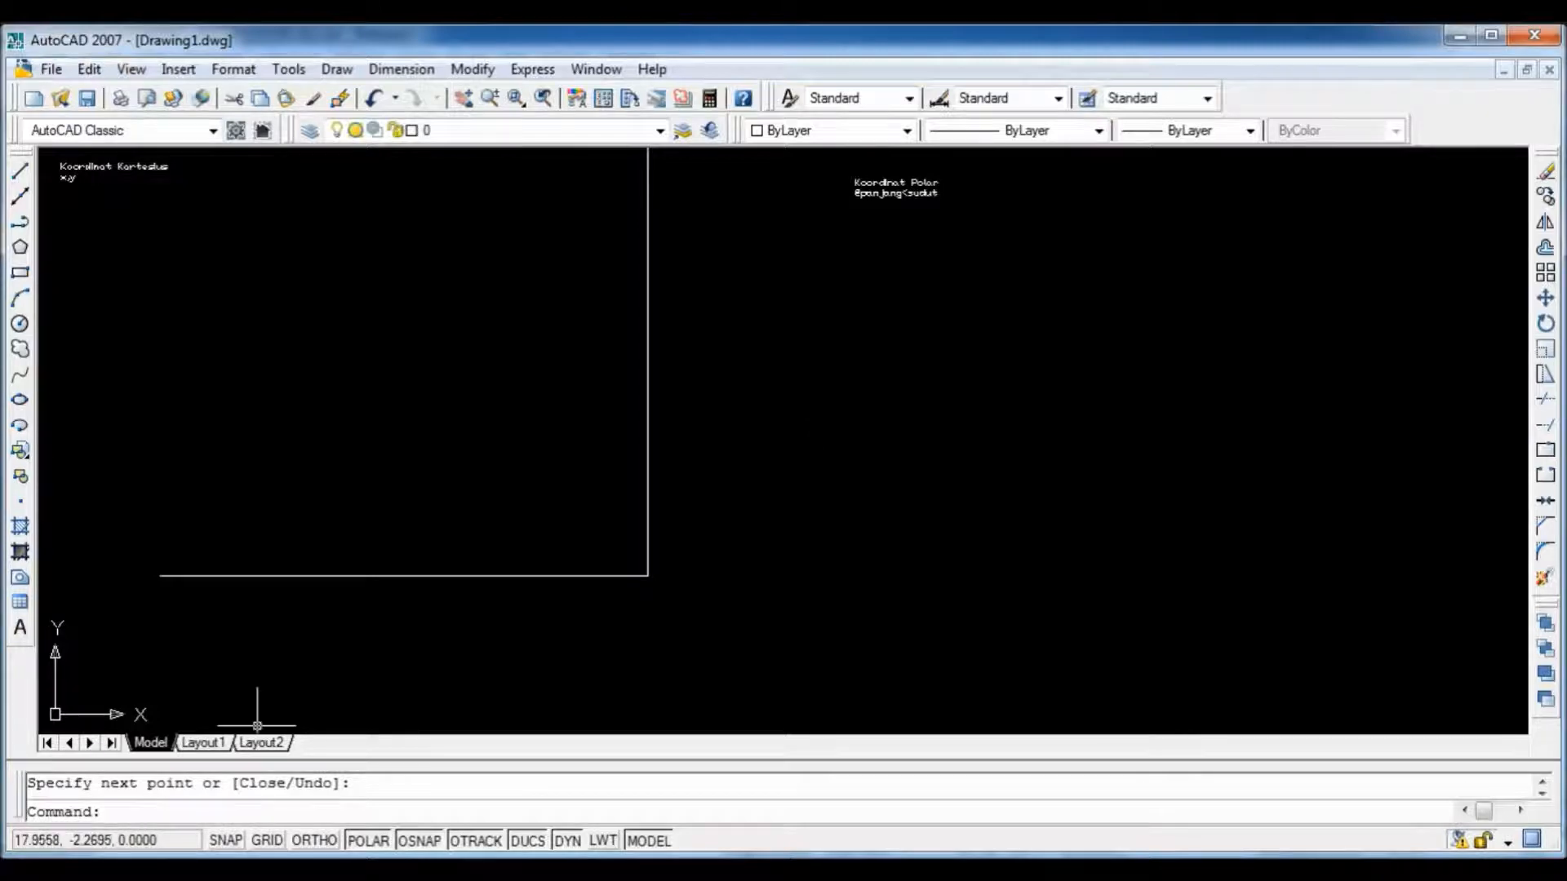
pyautogui.write('line')
pyautogui.press('Return')
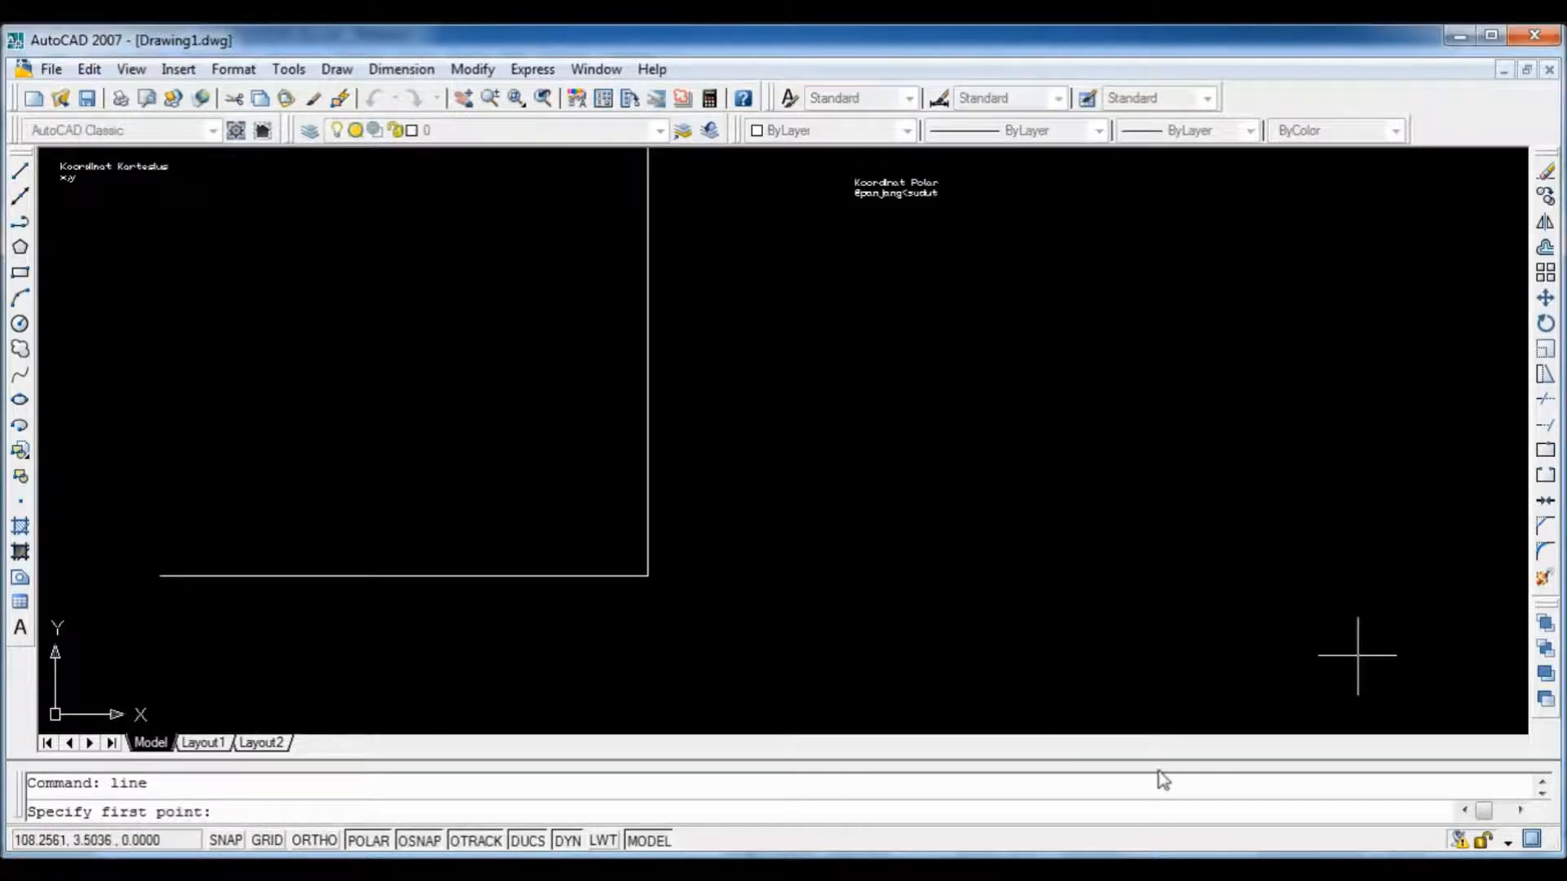
pyautogui.click(820, 520)
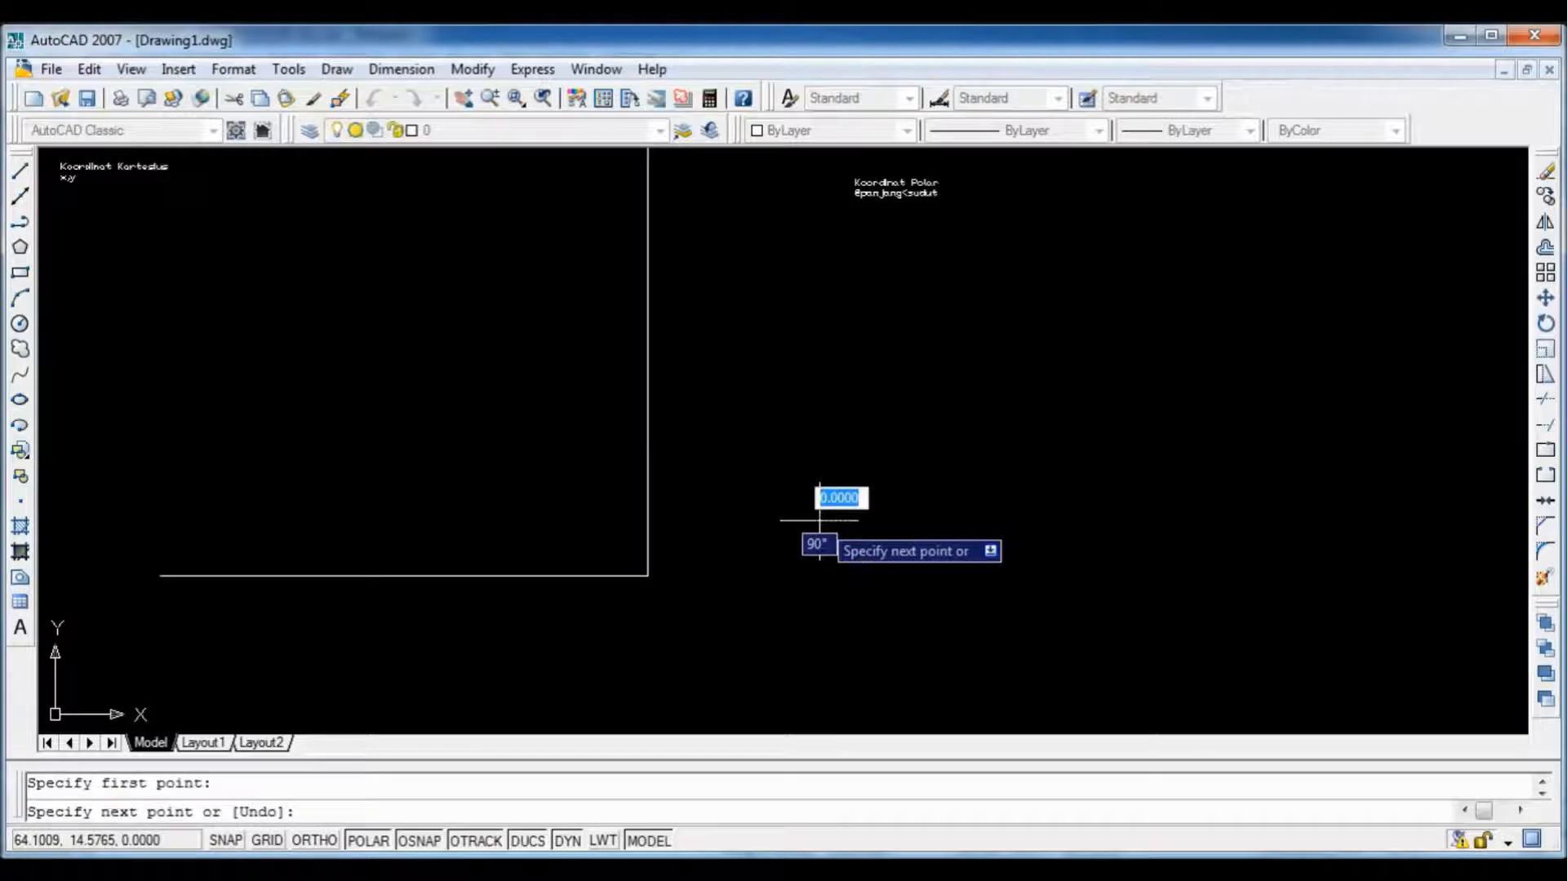
pyautogui.write('@')
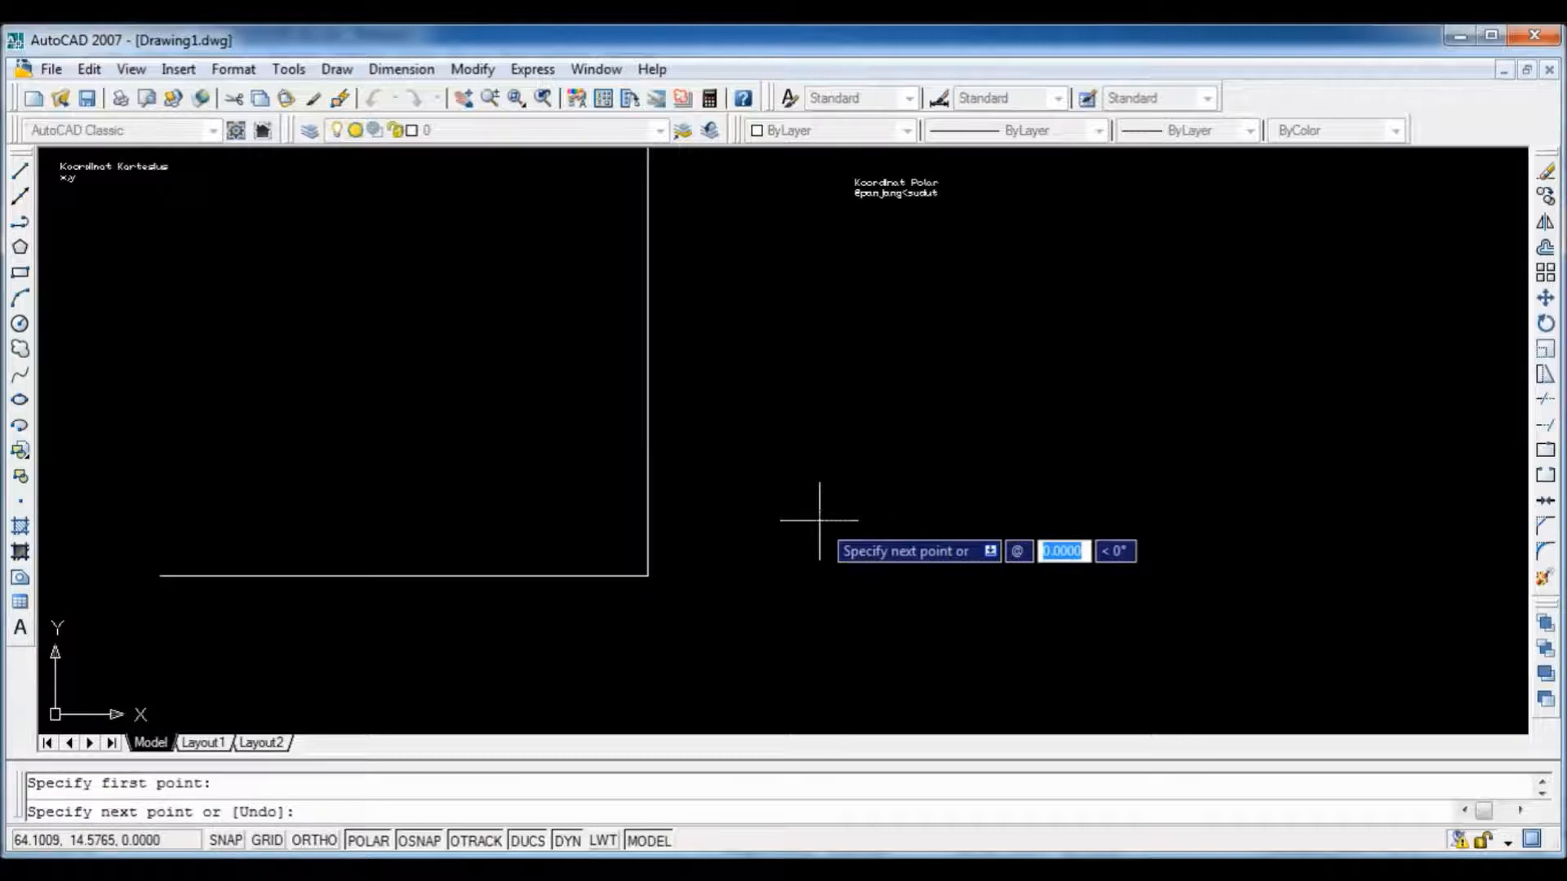
pyautogui.write('10')
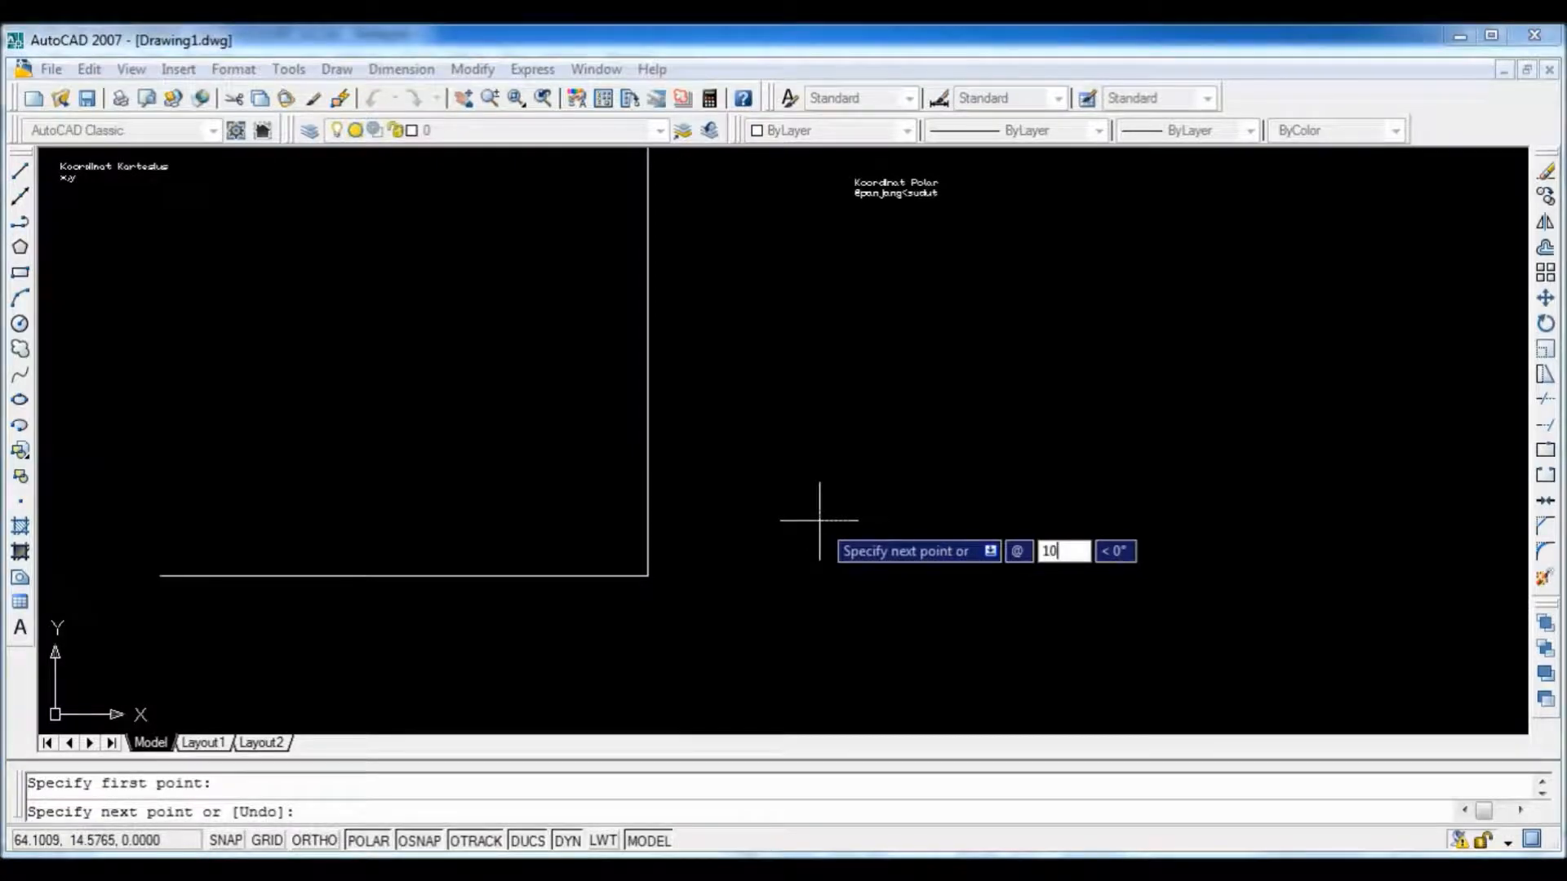
pyautogui.press('Tab')
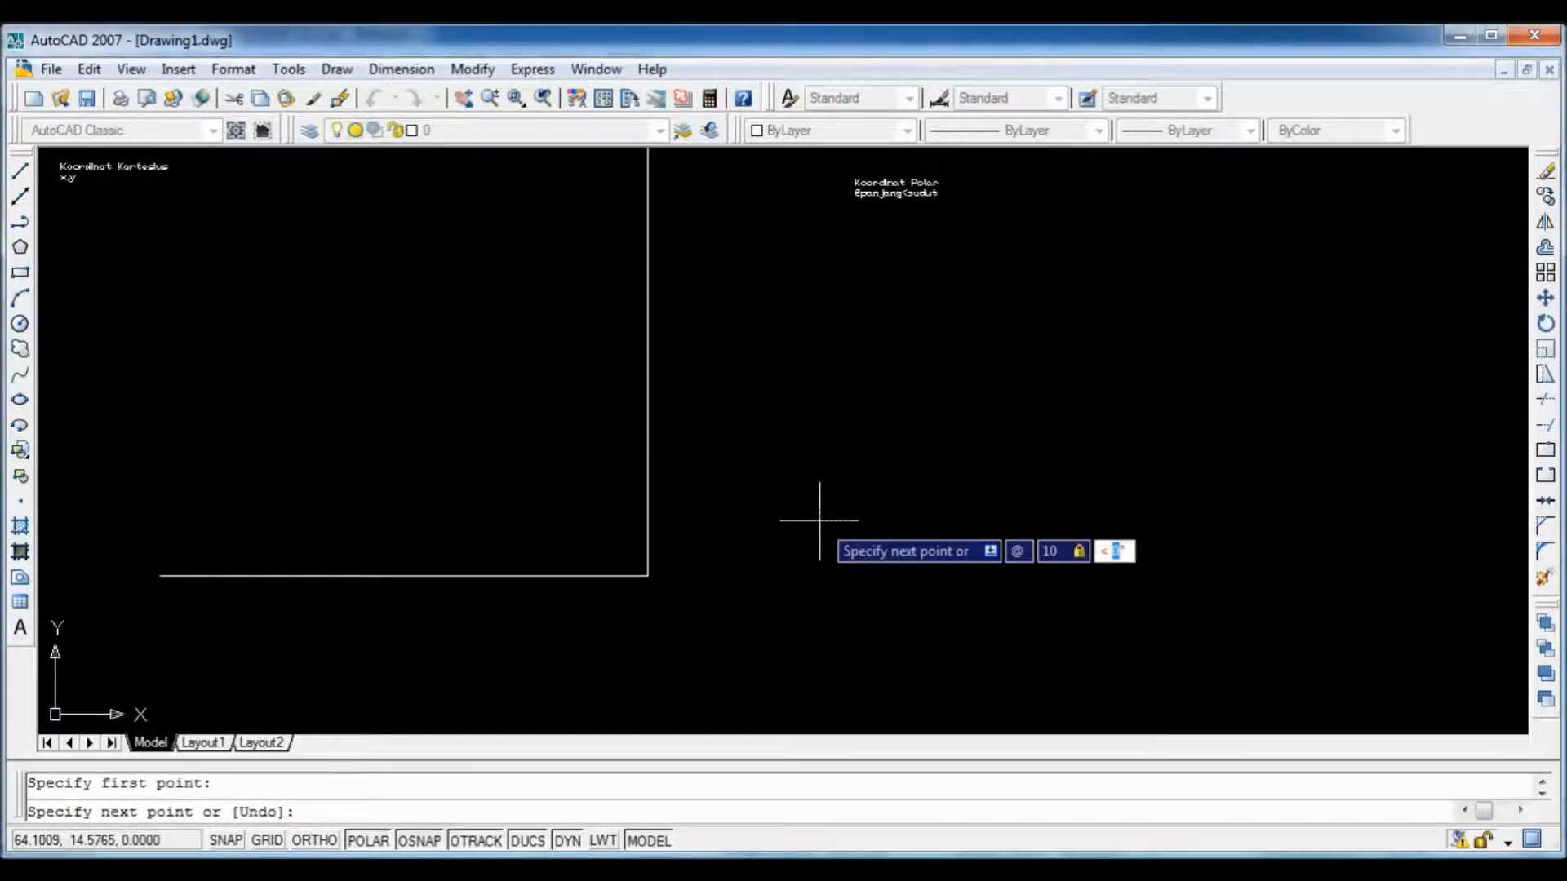
pyautogui.write('0')
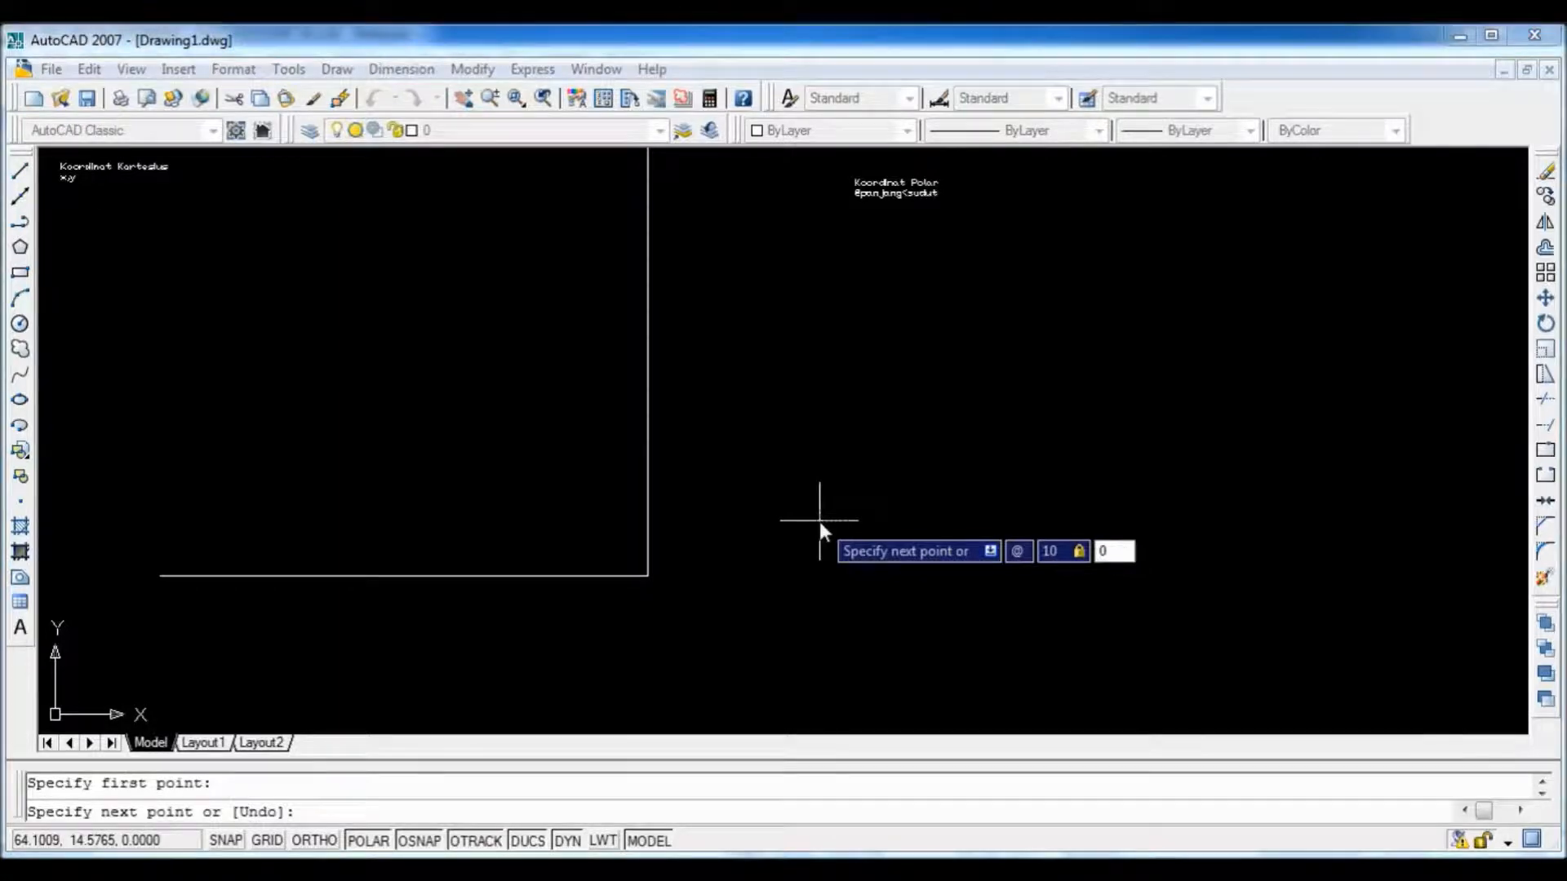
pyautogui.press('Return')
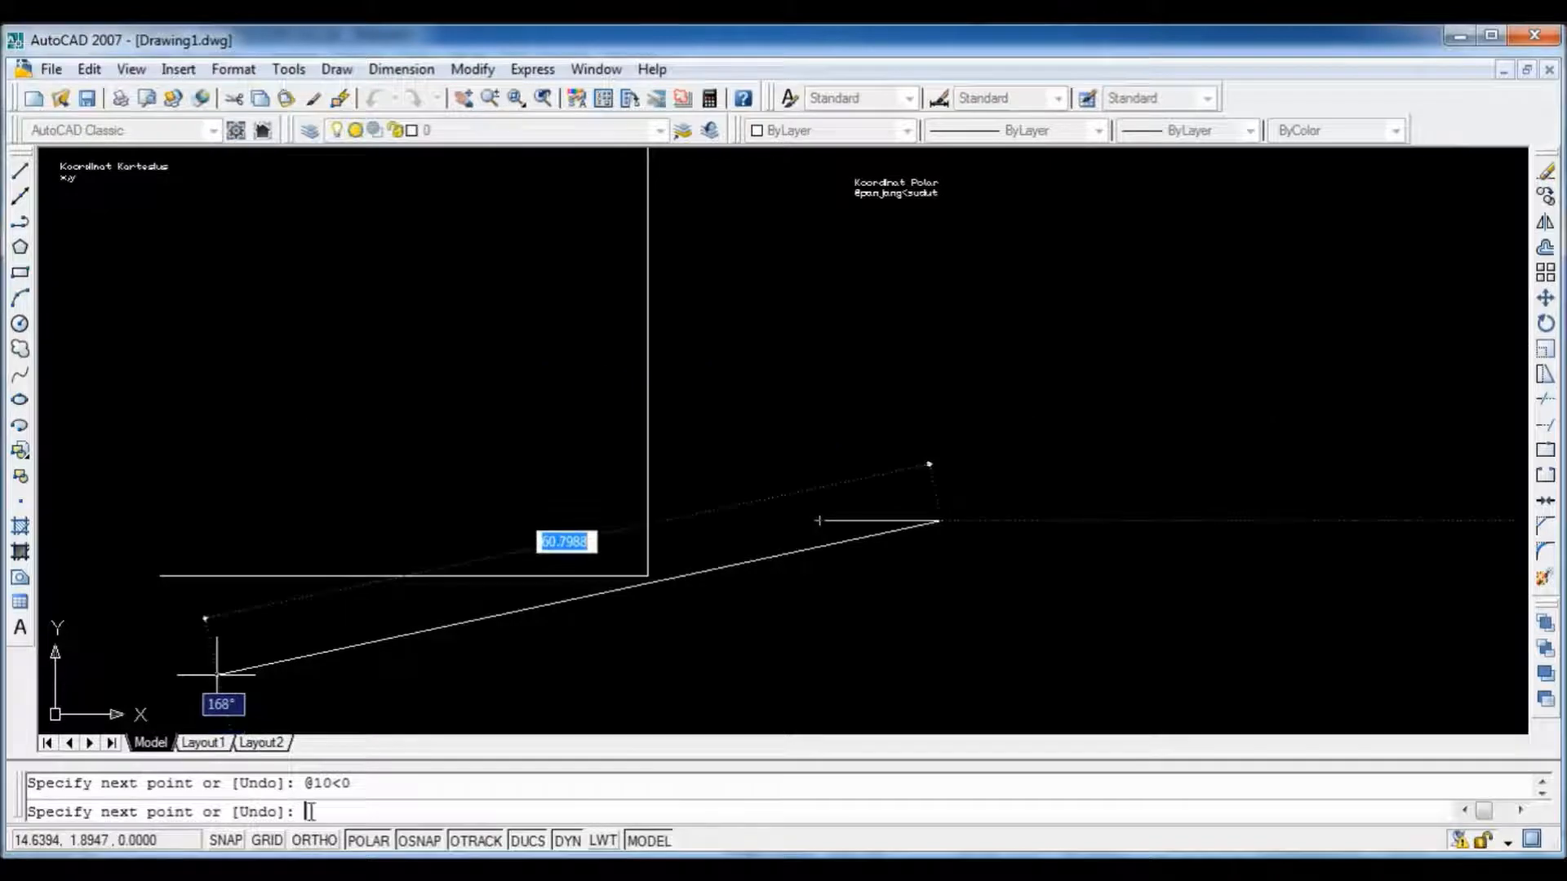
pyautogui.write('@1')
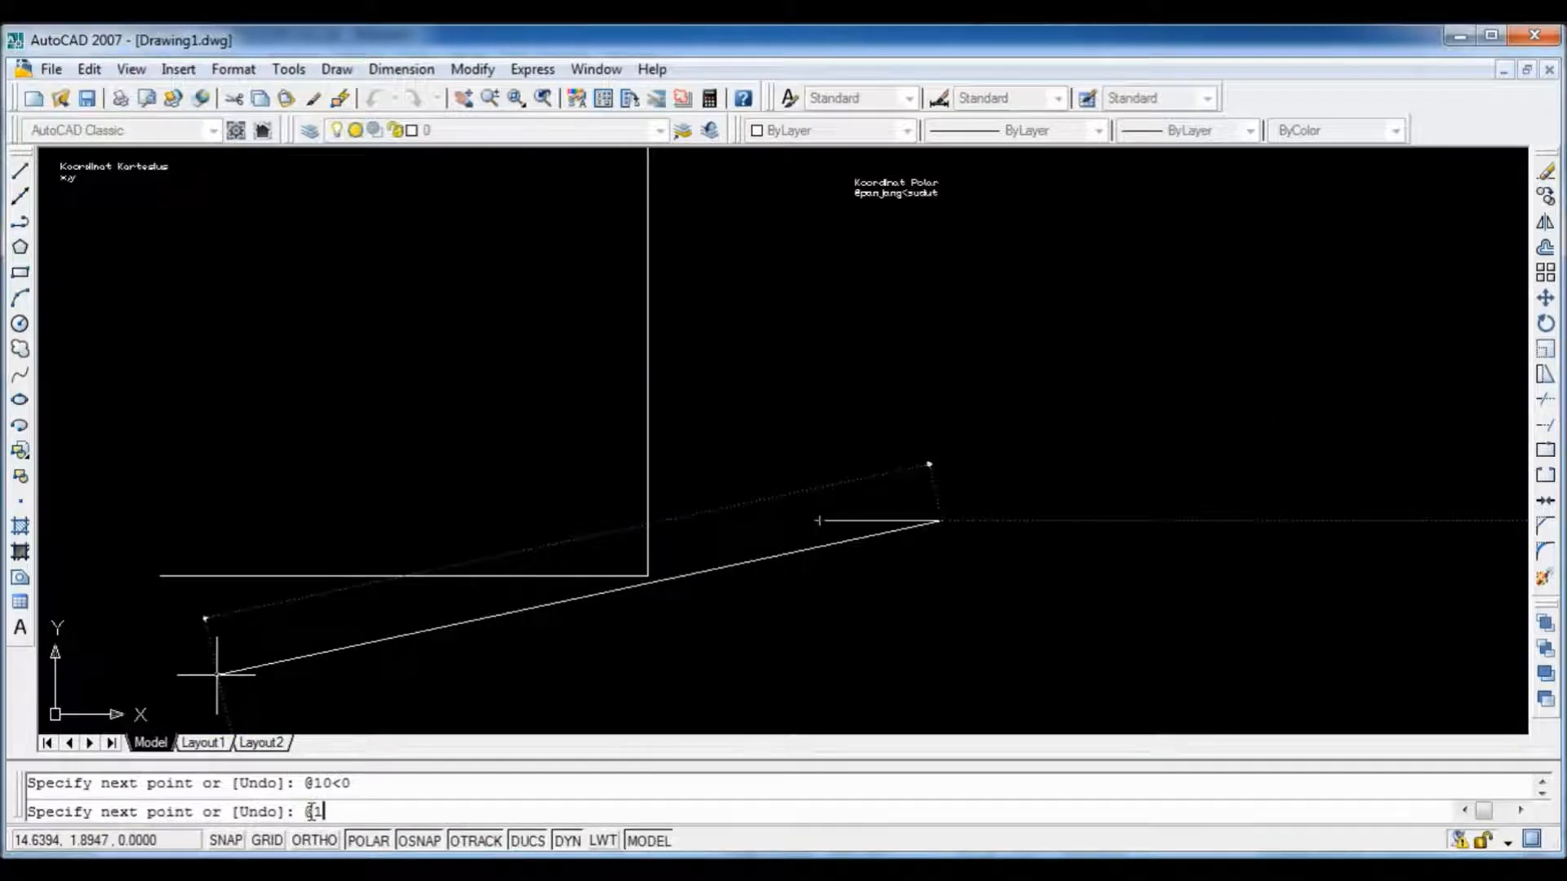
pyautogui.write('0<90')
pyautogui.press('Return')
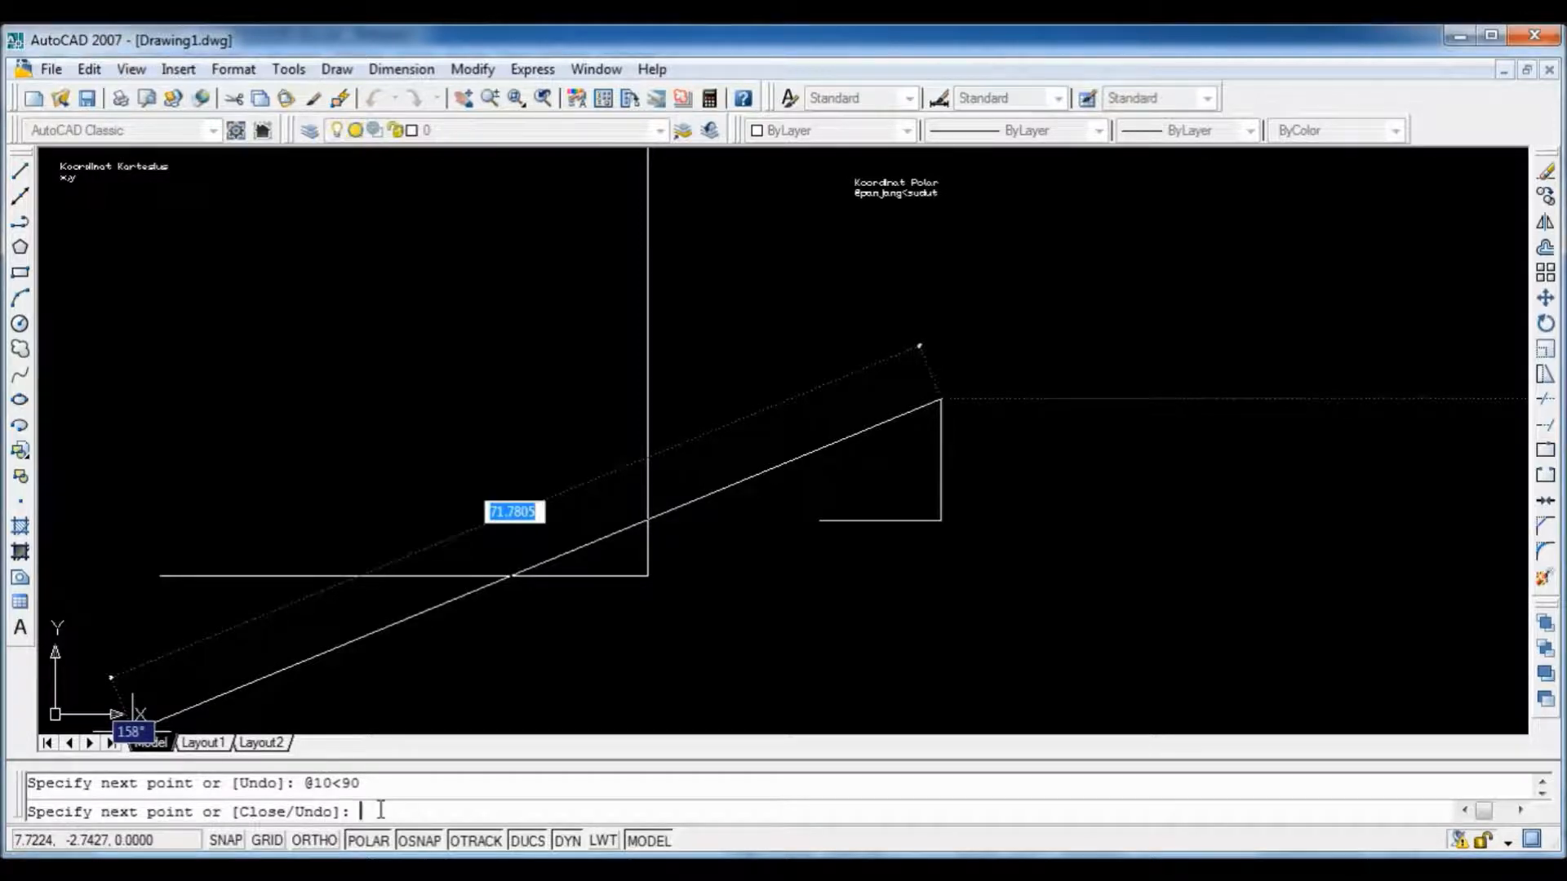
pyautogui.write('@10')
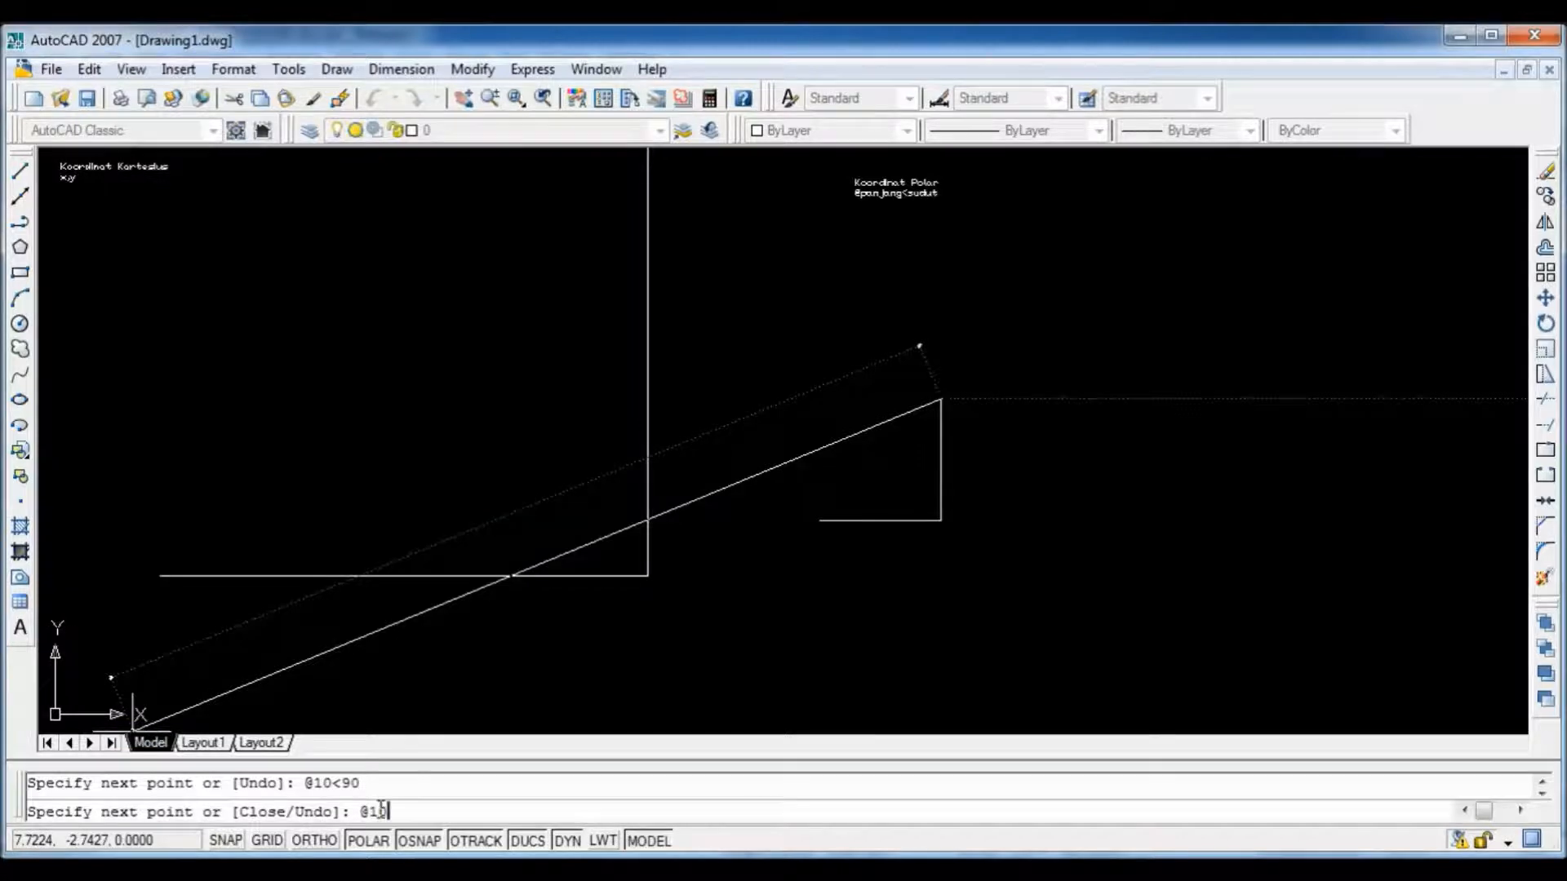
pyautogui.write('<18')
pyautogui.write('0')
pyautogui.press('Return')
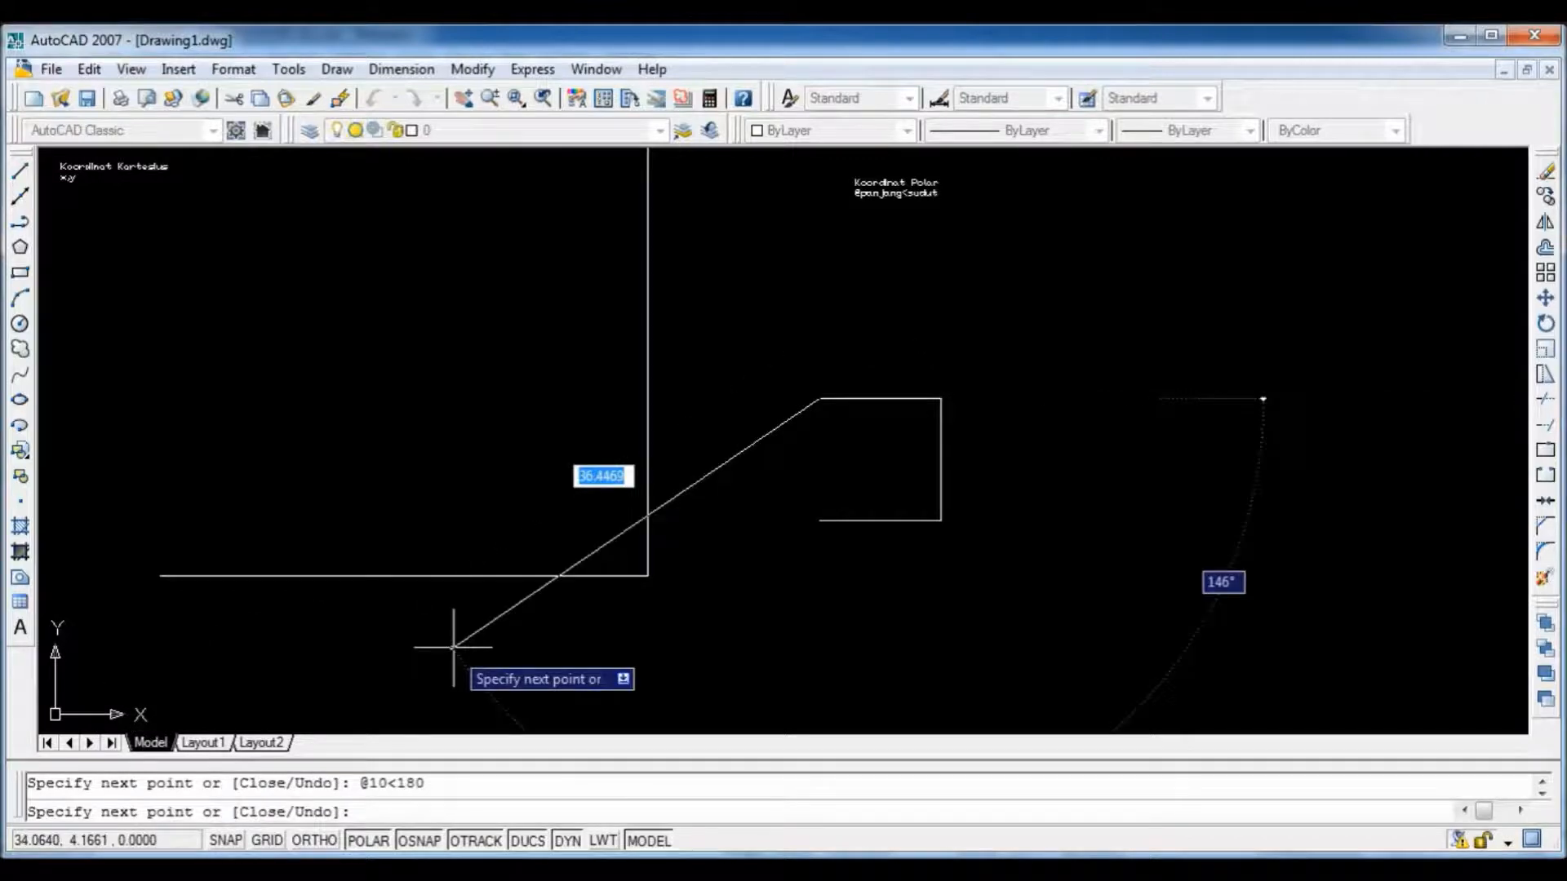
pyautogui.click(819, 520)
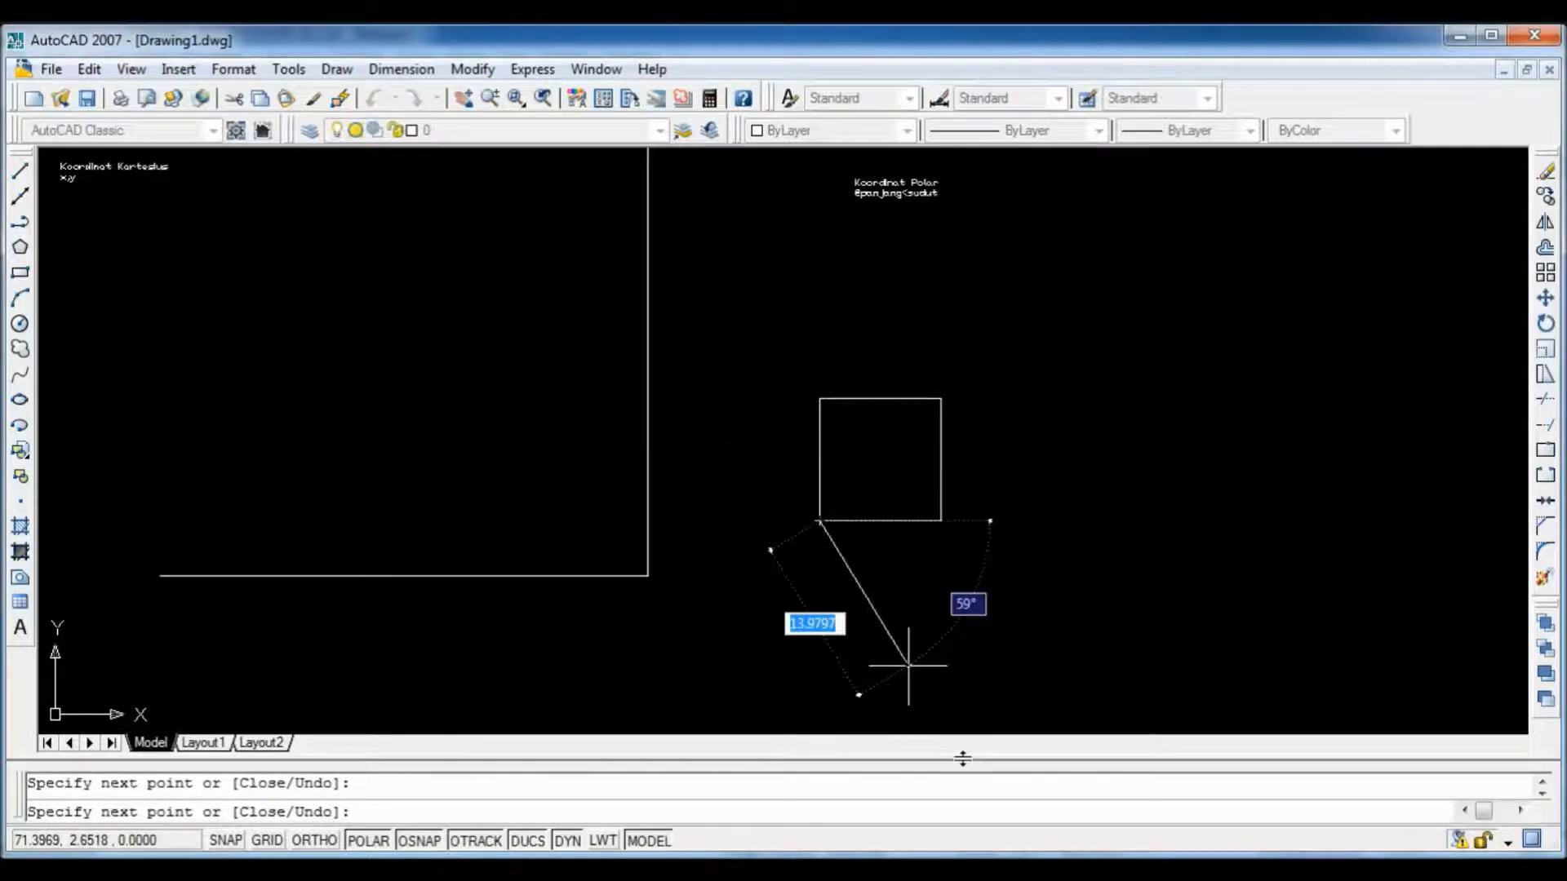
pyautogui.press('Return')
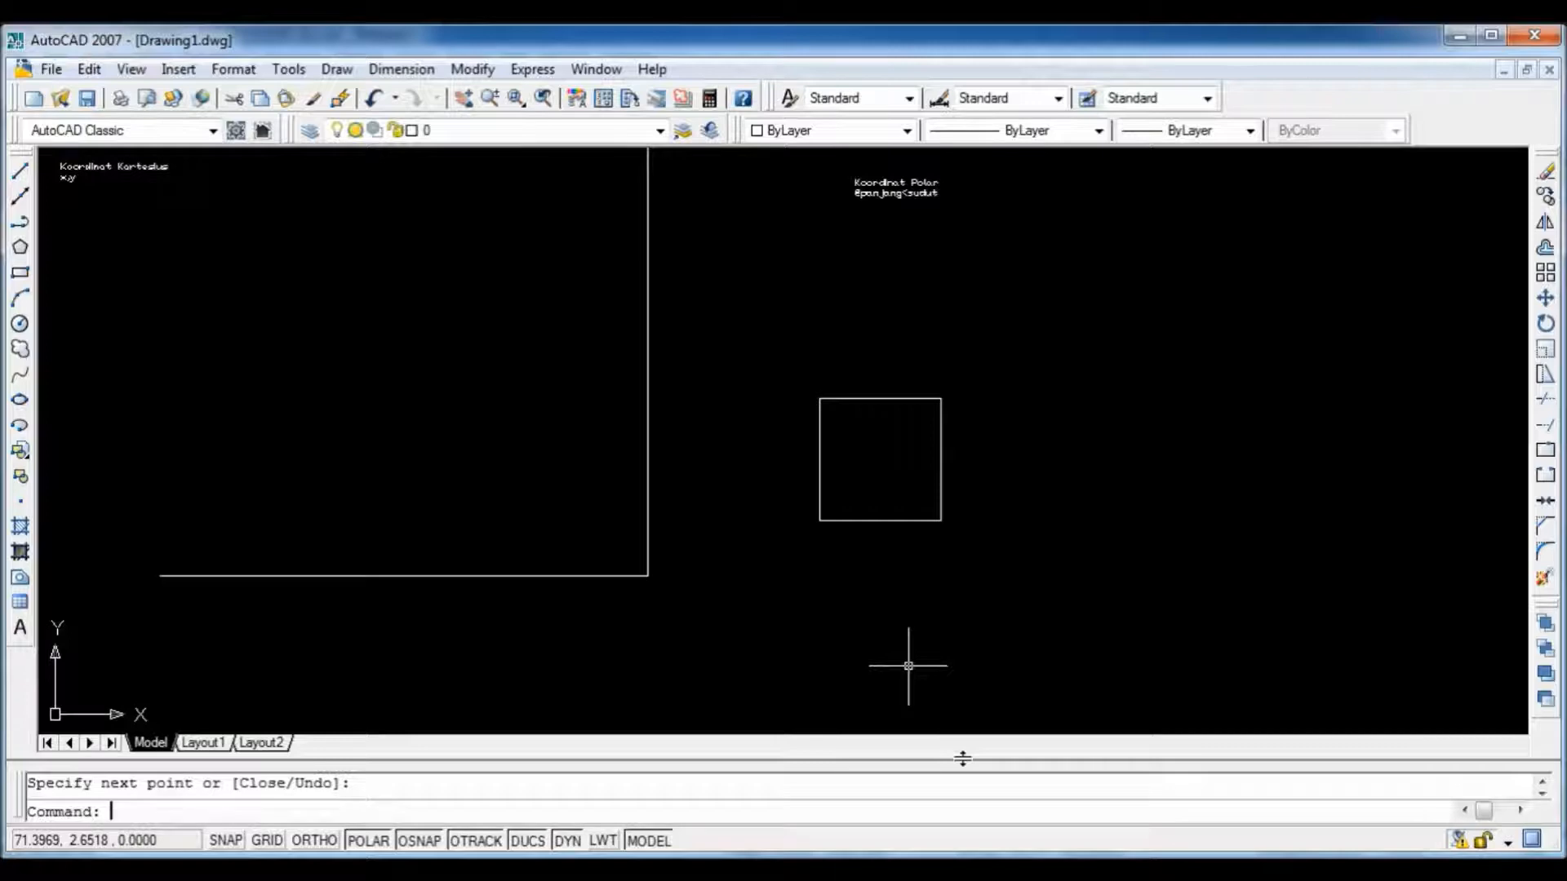
pyautogui.hotkey('ctrl', 'z')
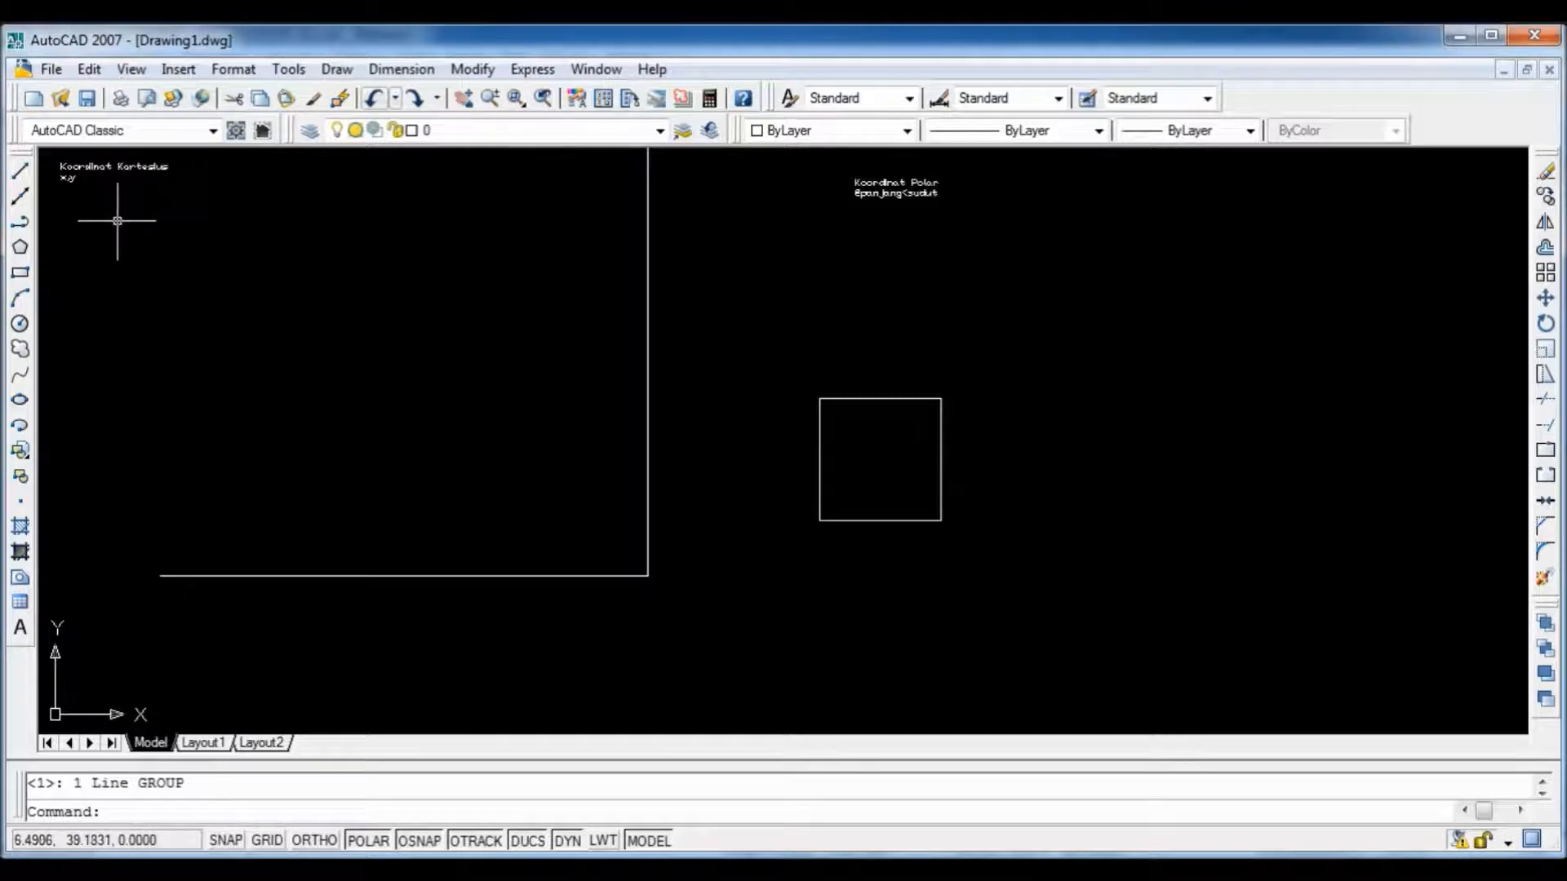
# Step: Draw a freehand horizontal line that crosses the long vertical line of the Cartesian figure
pyautogui.click(19, 172)
pyautogui.click(423, 436)
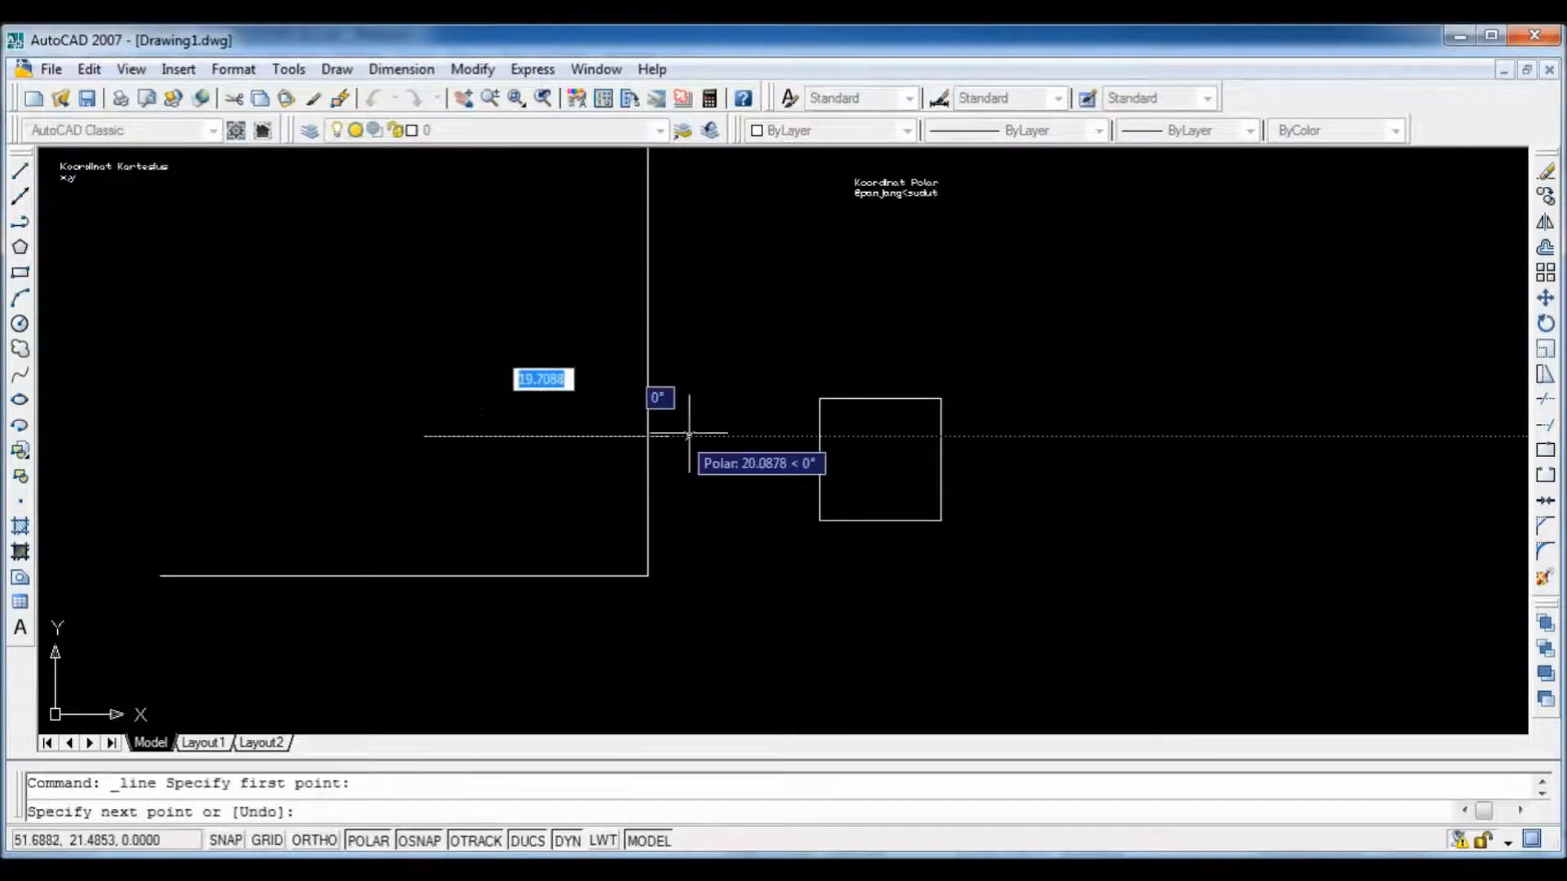
pyautogui.click(727, 436)
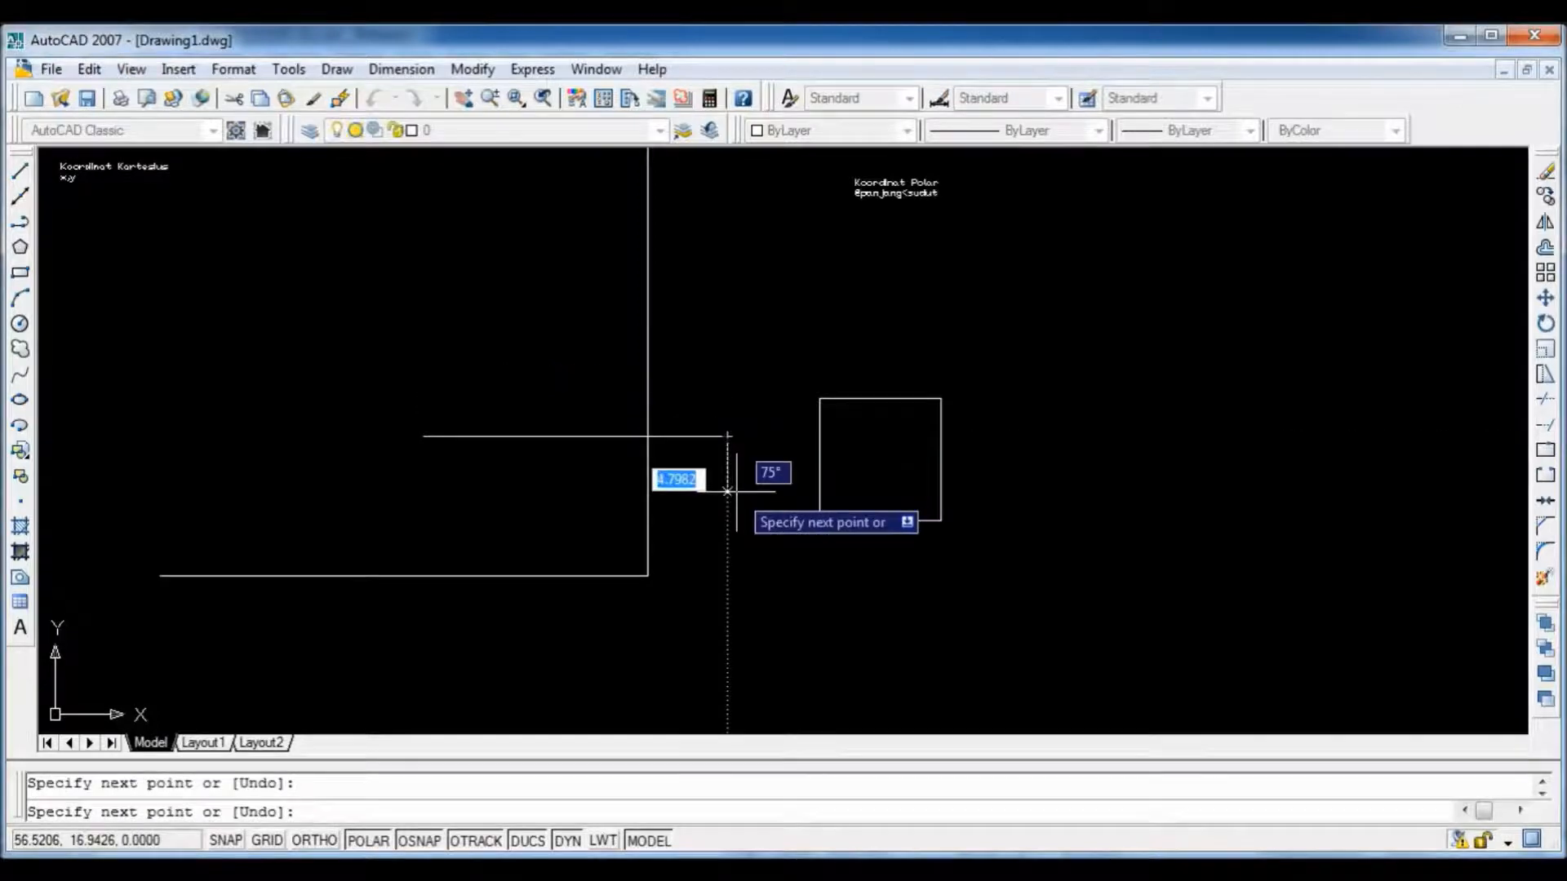
pyautogui.press('Return')
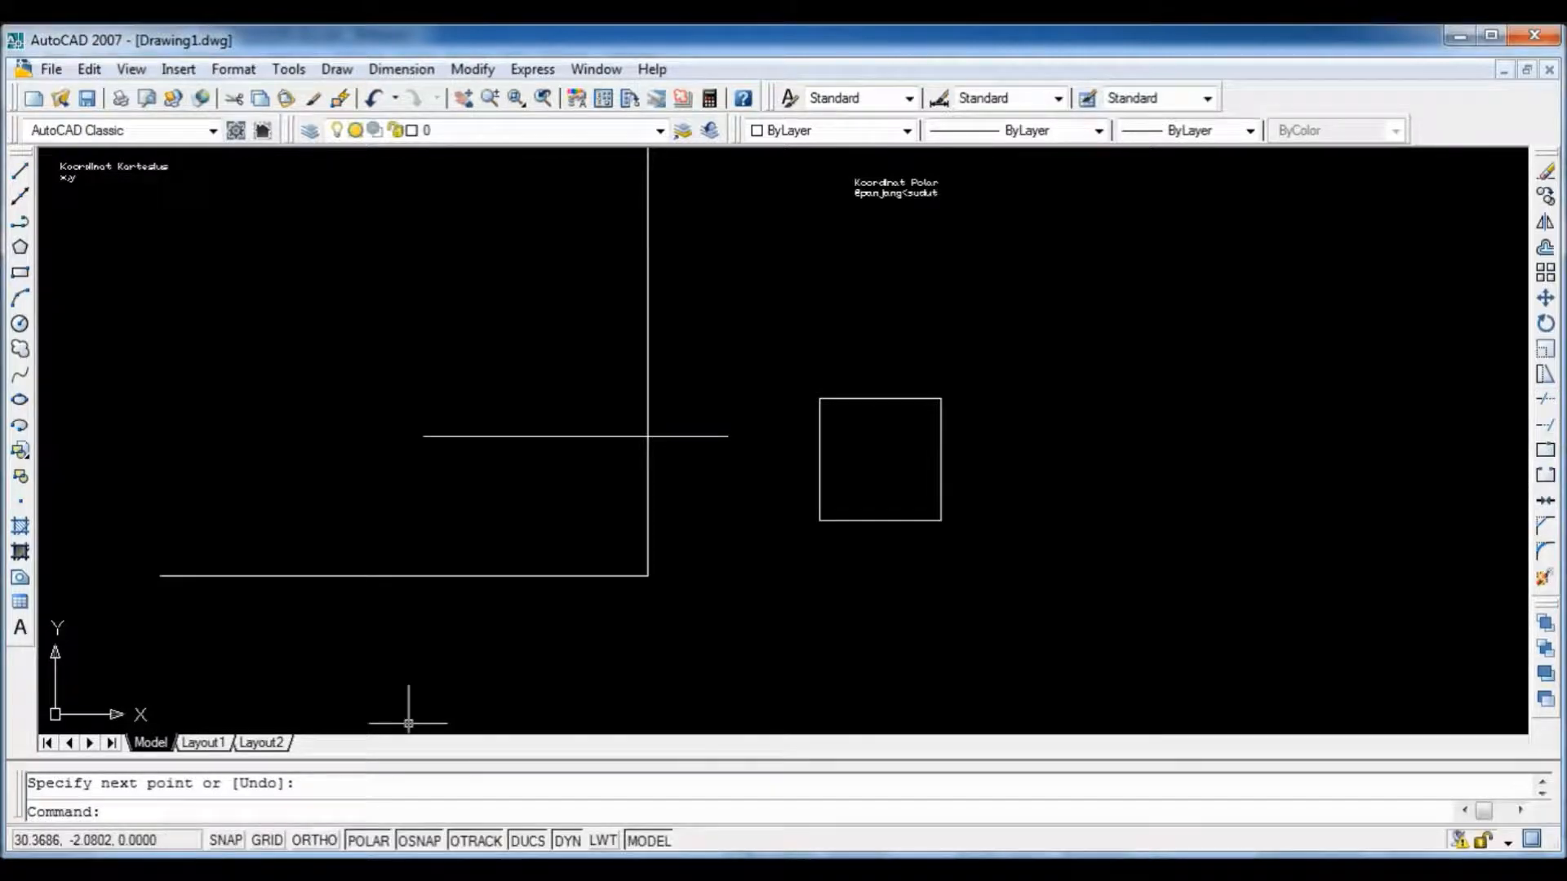
# Step: Trim the horizontal line's overhang to the right of the long vertical line, using that vertical line as the cutting edge
pyautogui.write('trim')
pyautogui.press('Return')
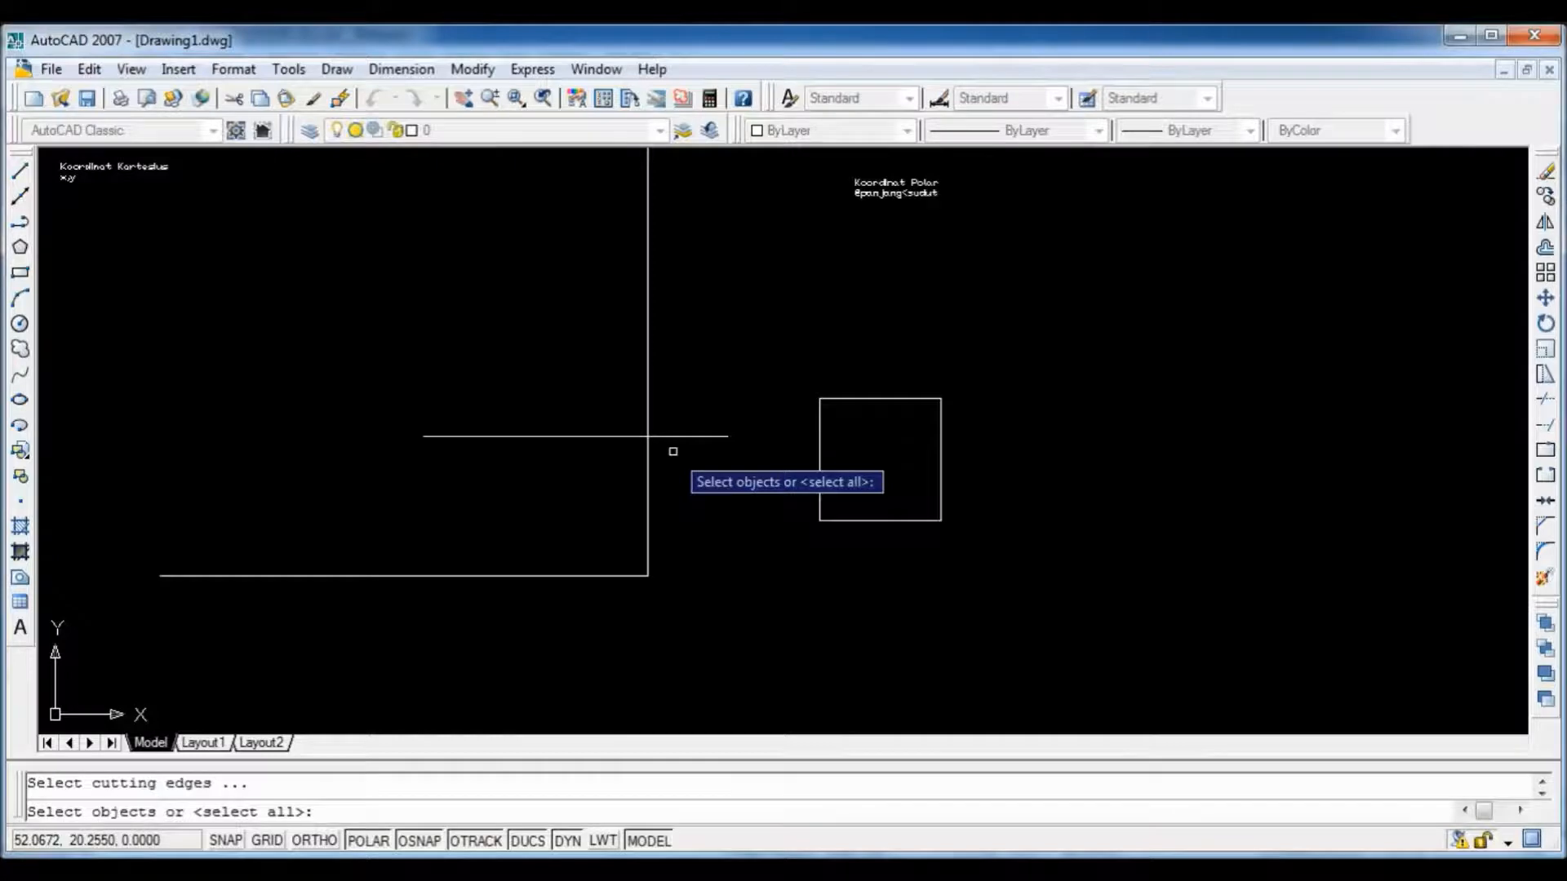
pyautogui.click(650, 270)
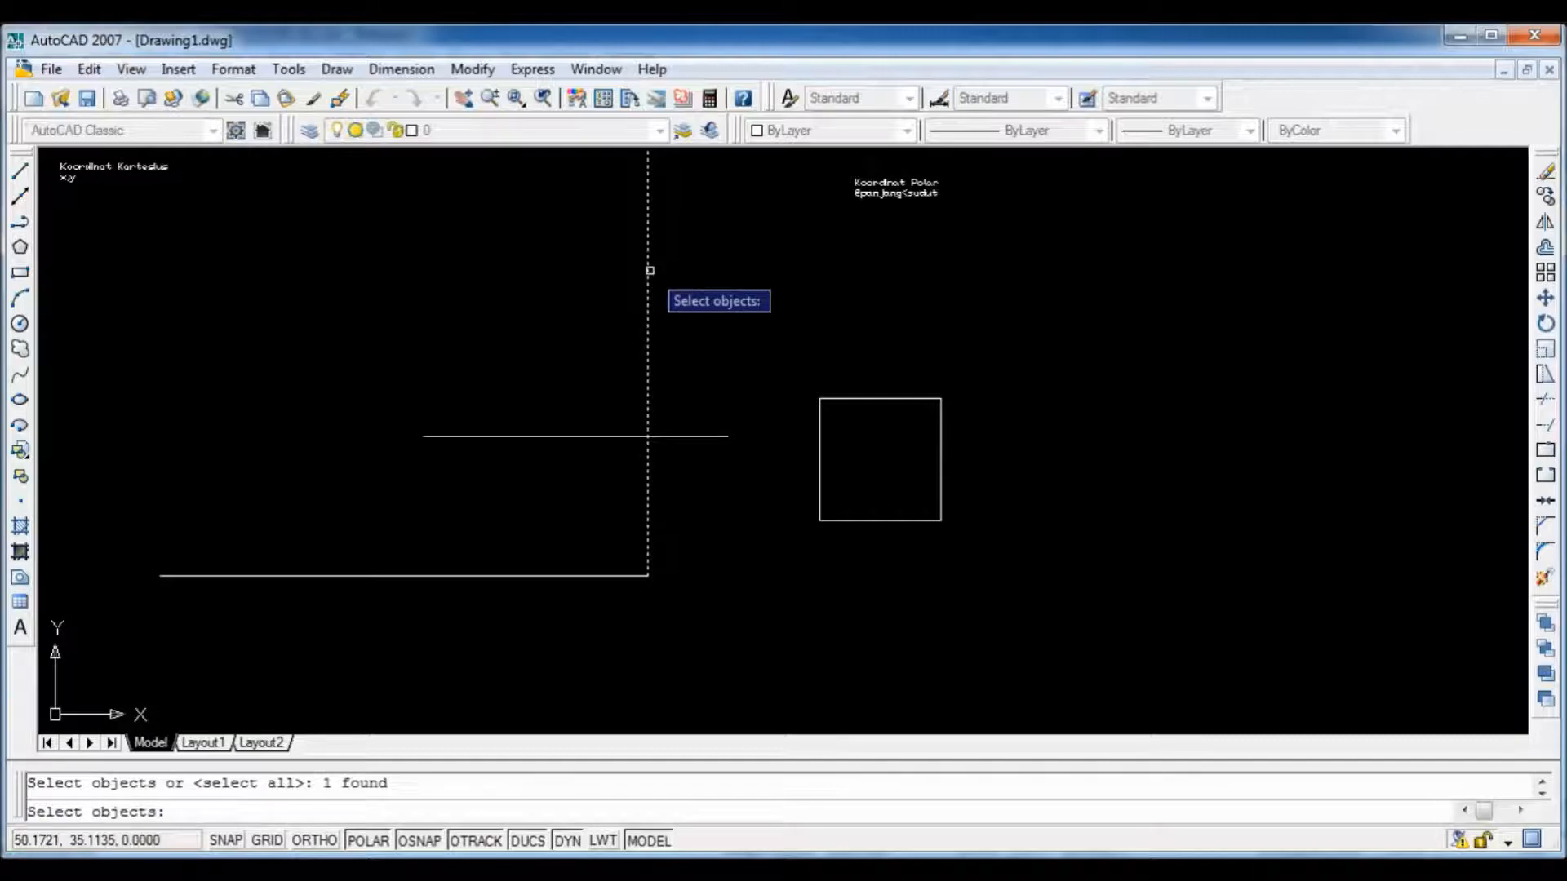
pyautogui.press('Return')
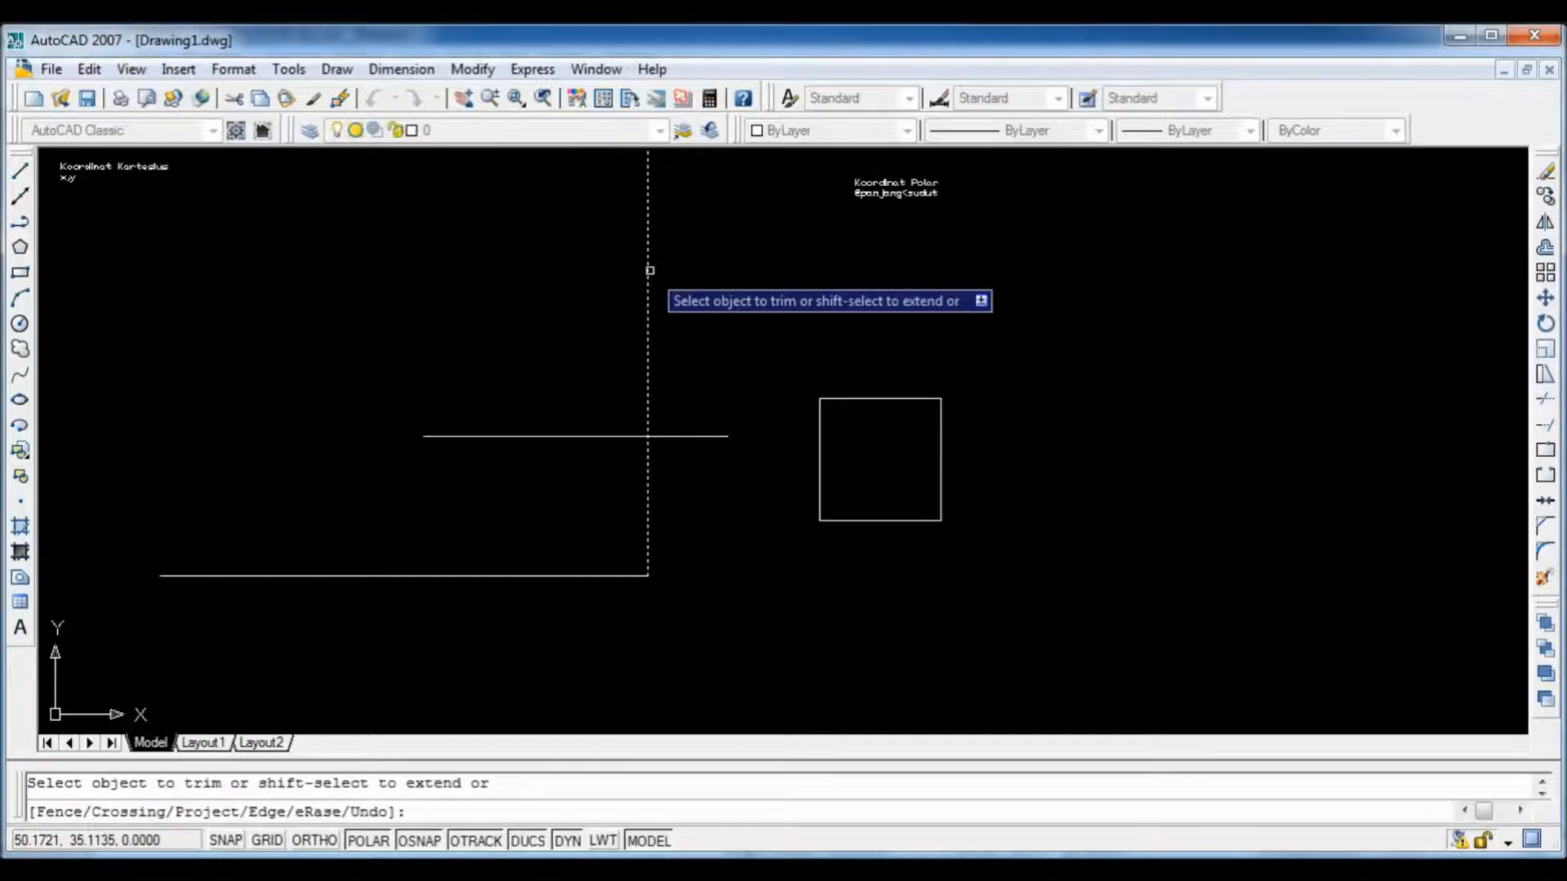
pyautogui.click(701, 436)
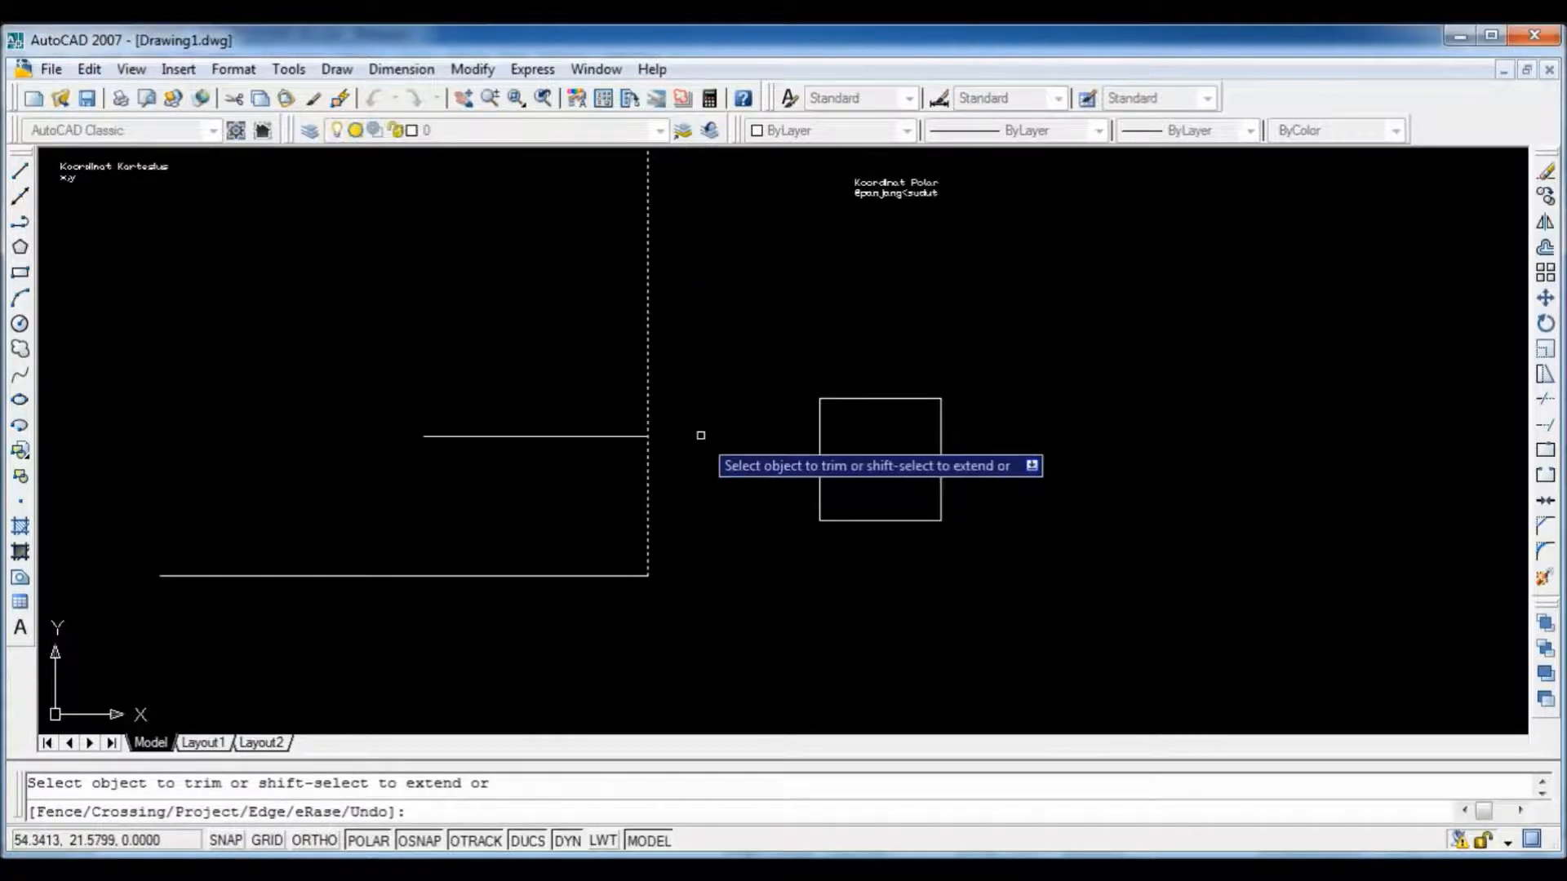
pyautogui.press('Return')
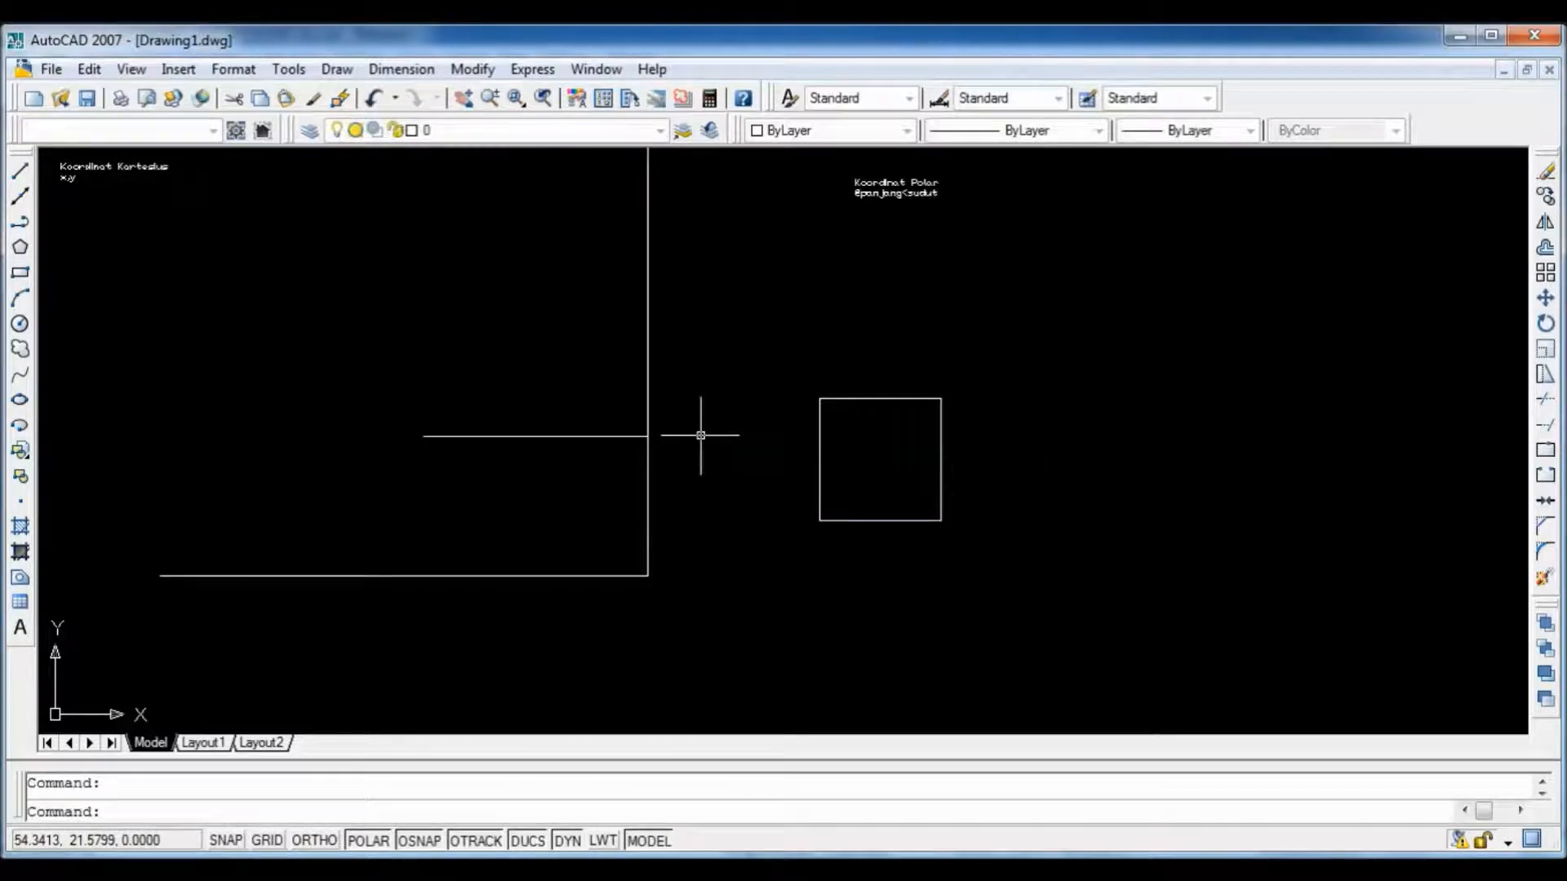
# Step: Draw a short vertical line crossing the middle of the trimmed horizontal line
pyautogui.click(20, 170)
pyautogui.click(529, 323)
pyautogui.click(526, 510)
pyautogui.press('Return')
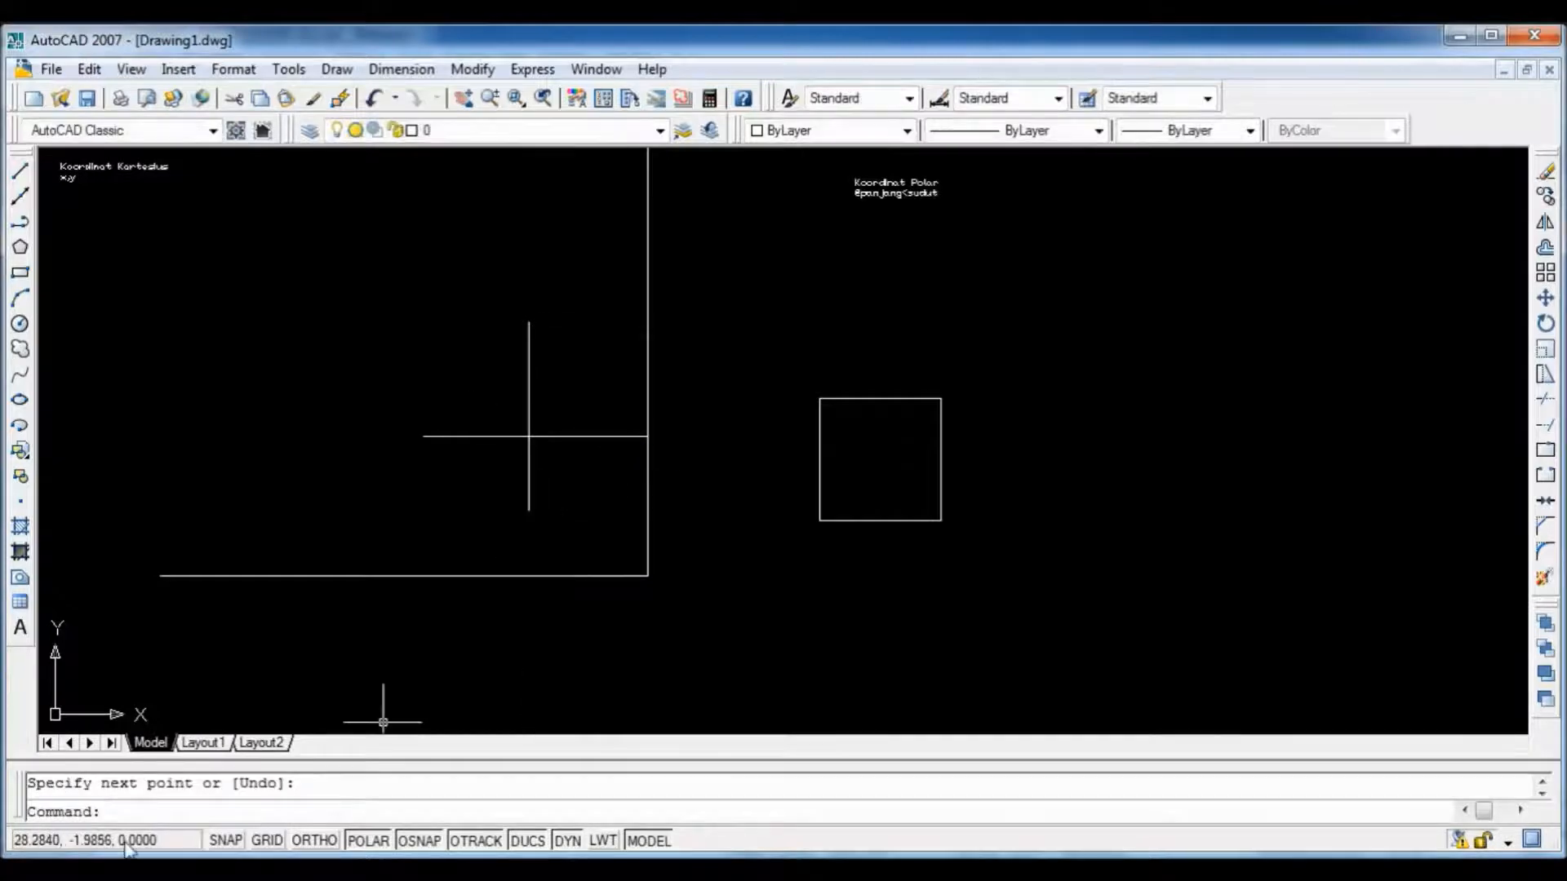
# Step: Trim the part of the short vertical line below the horizontal line, using both crossing lines as cutting edges
pyautogui.write('trim')
pyautogui.press('Return')
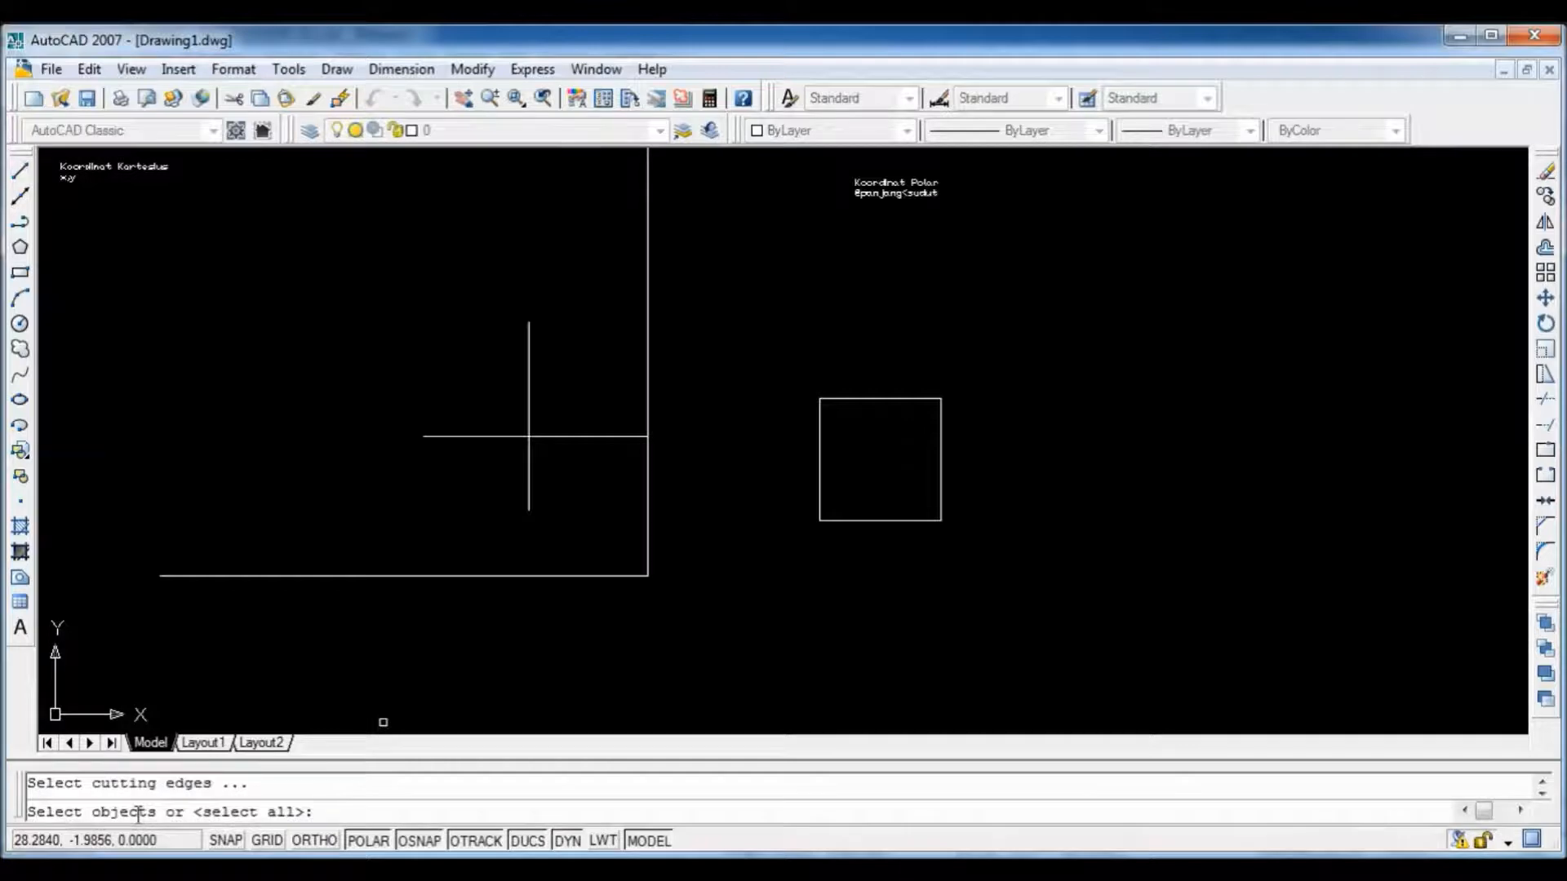
pyautogui.click(200, 173)
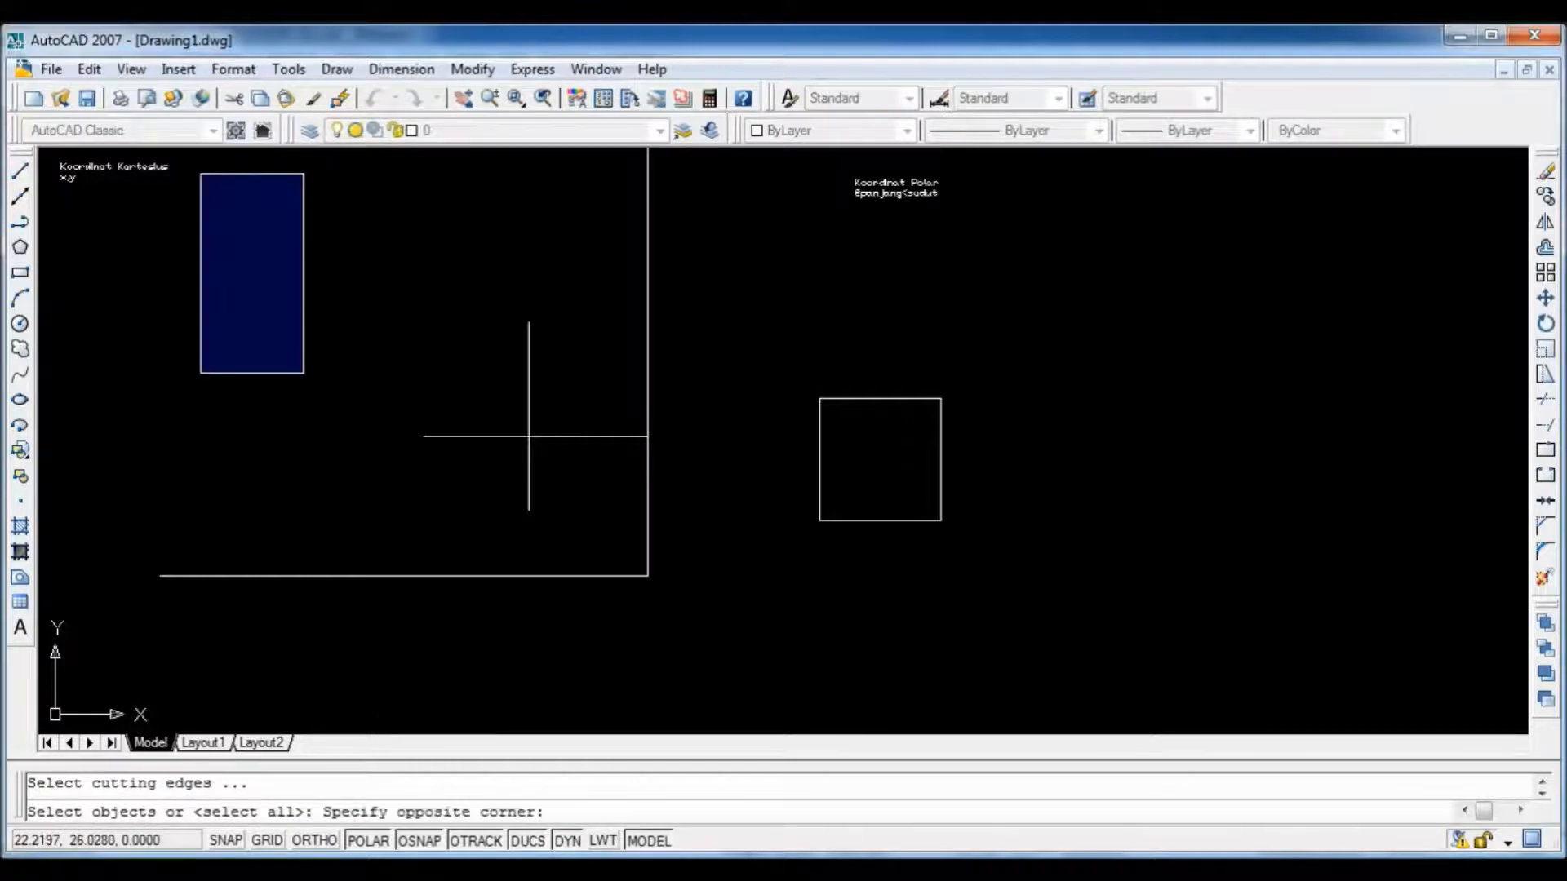
pyautogui.click(729, 607)
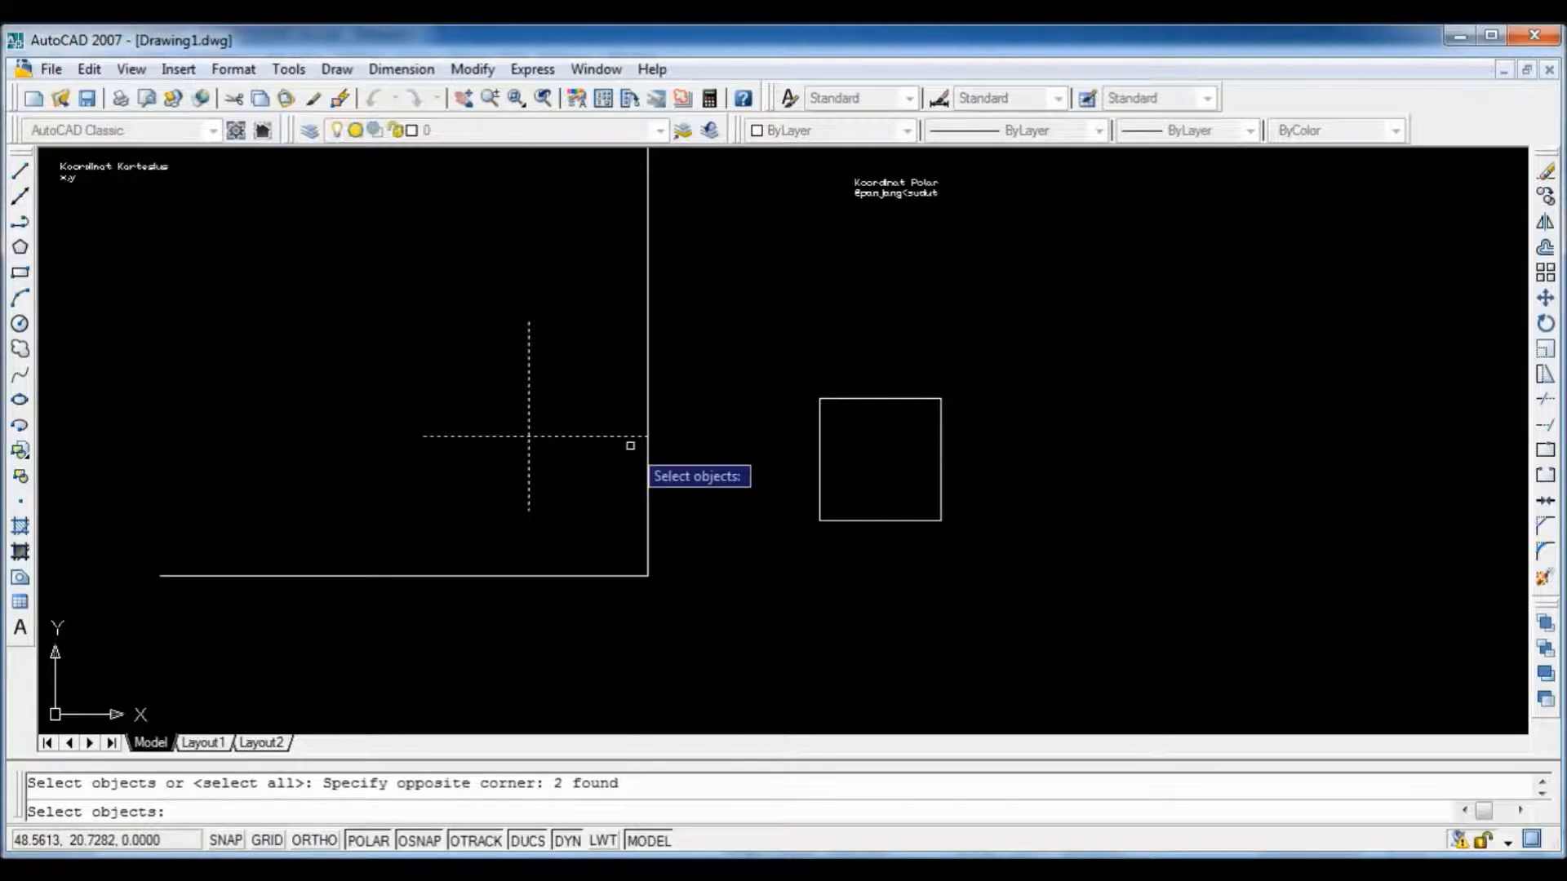
pyautogui.press('Return')
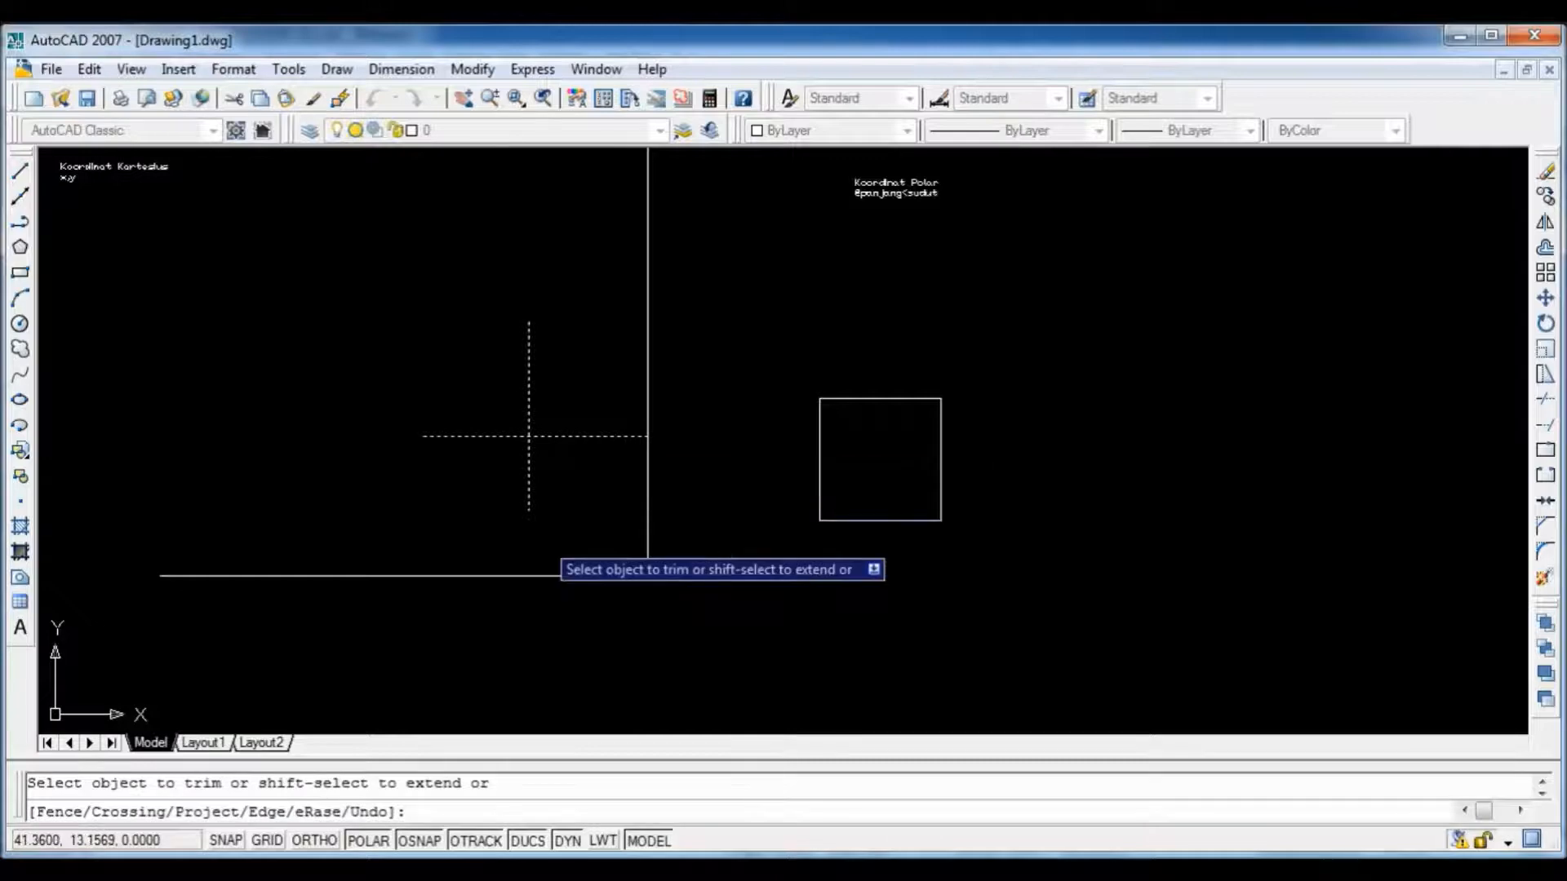
pyautogui.click(528, 472)
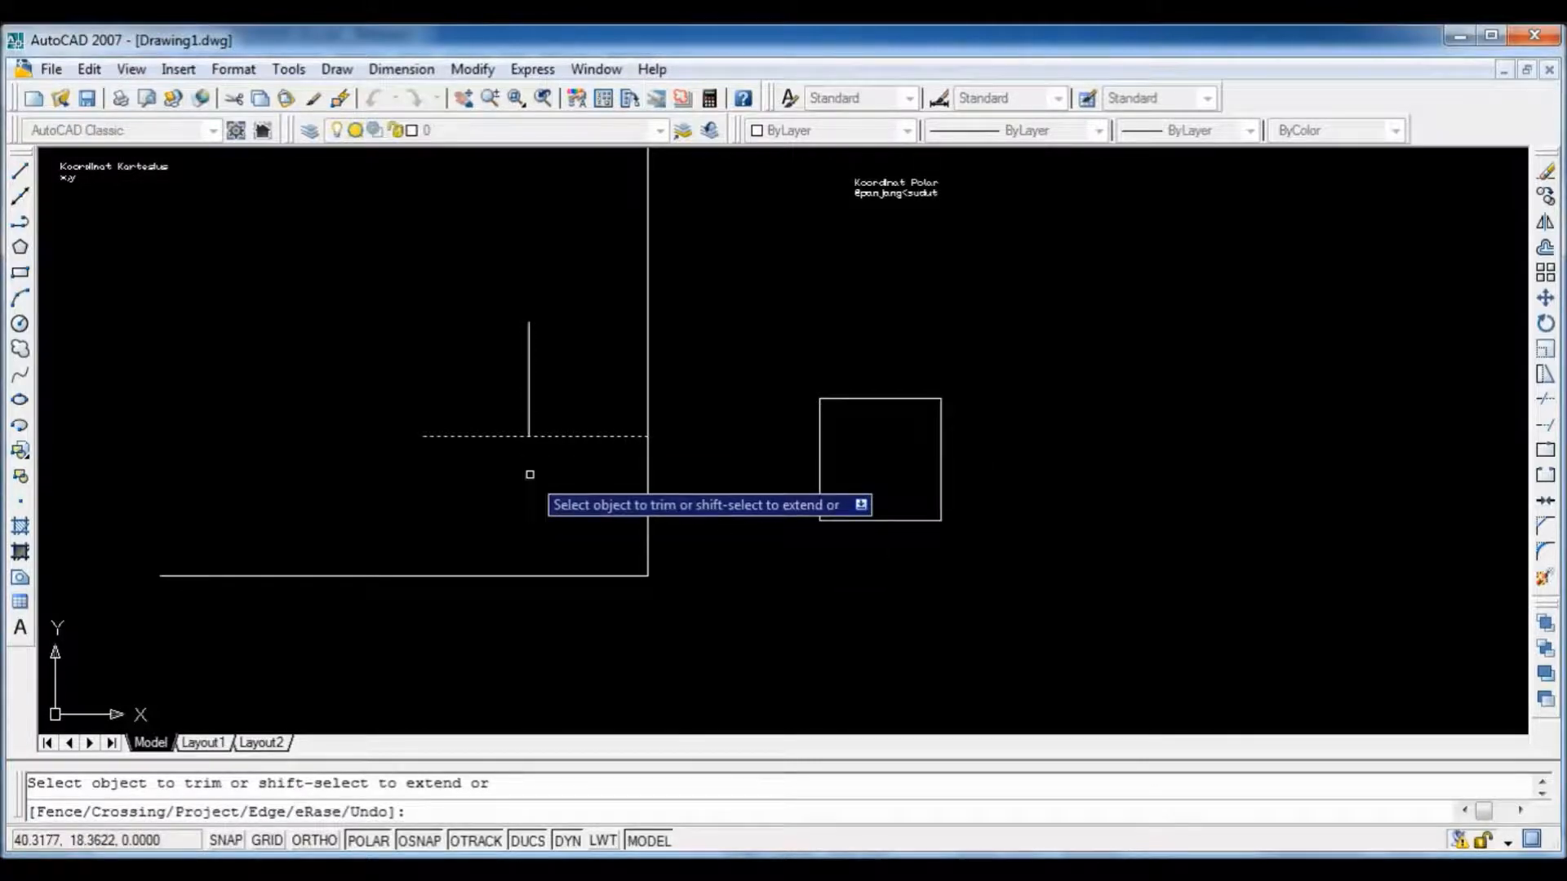
pyautogui.press('Return')
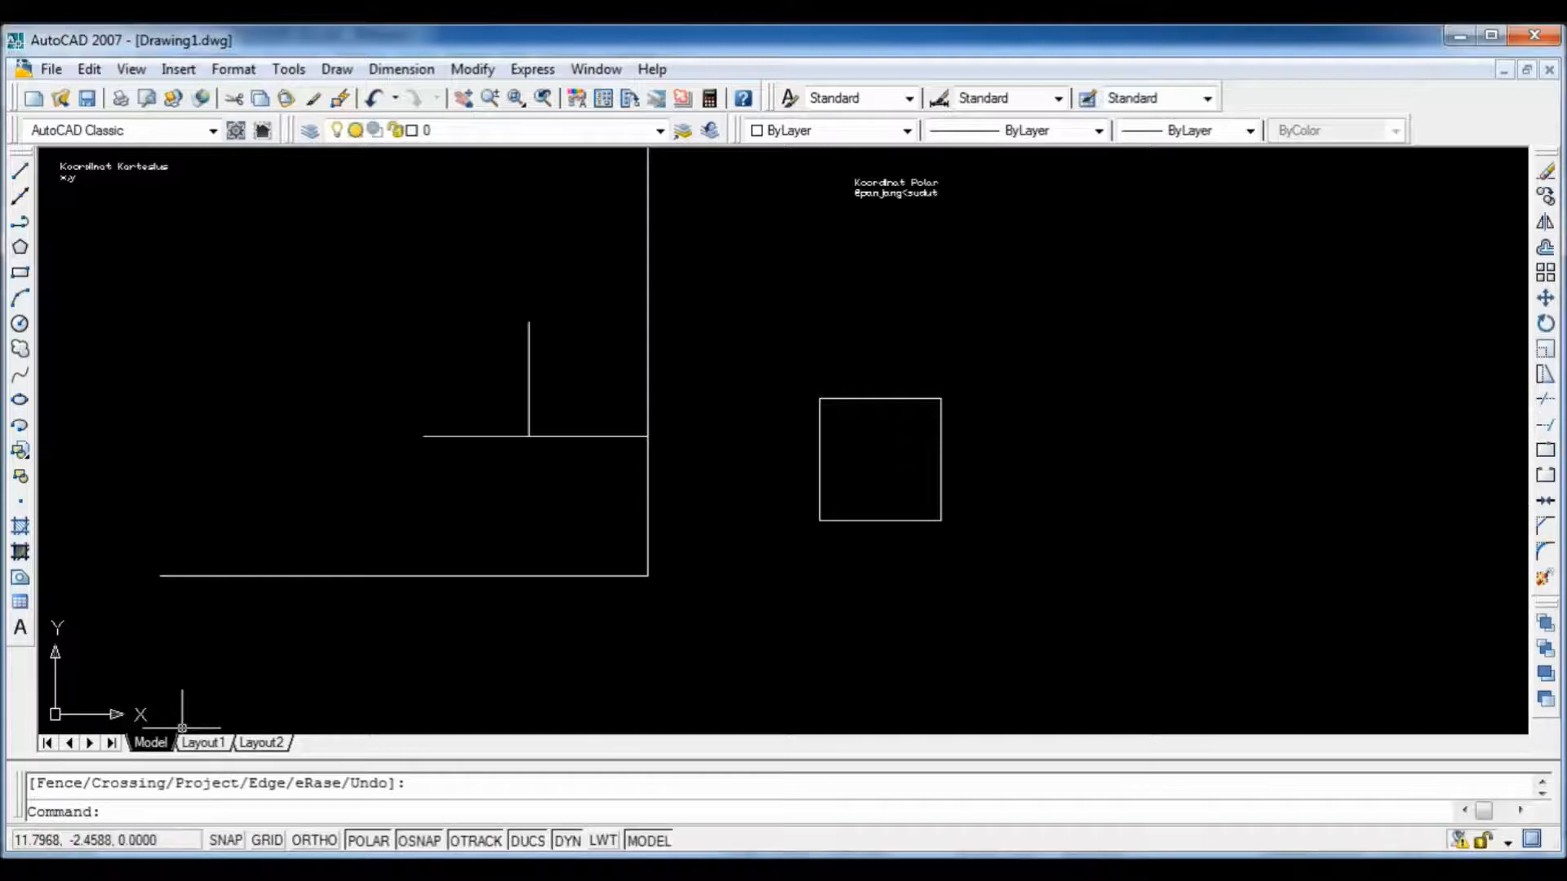
# Step: Extend the short vertical line down to the bottom horizontal line of the Cartesian figure as the boundary edge
pyautogui.write('extend')
pyautogui.press('Return')
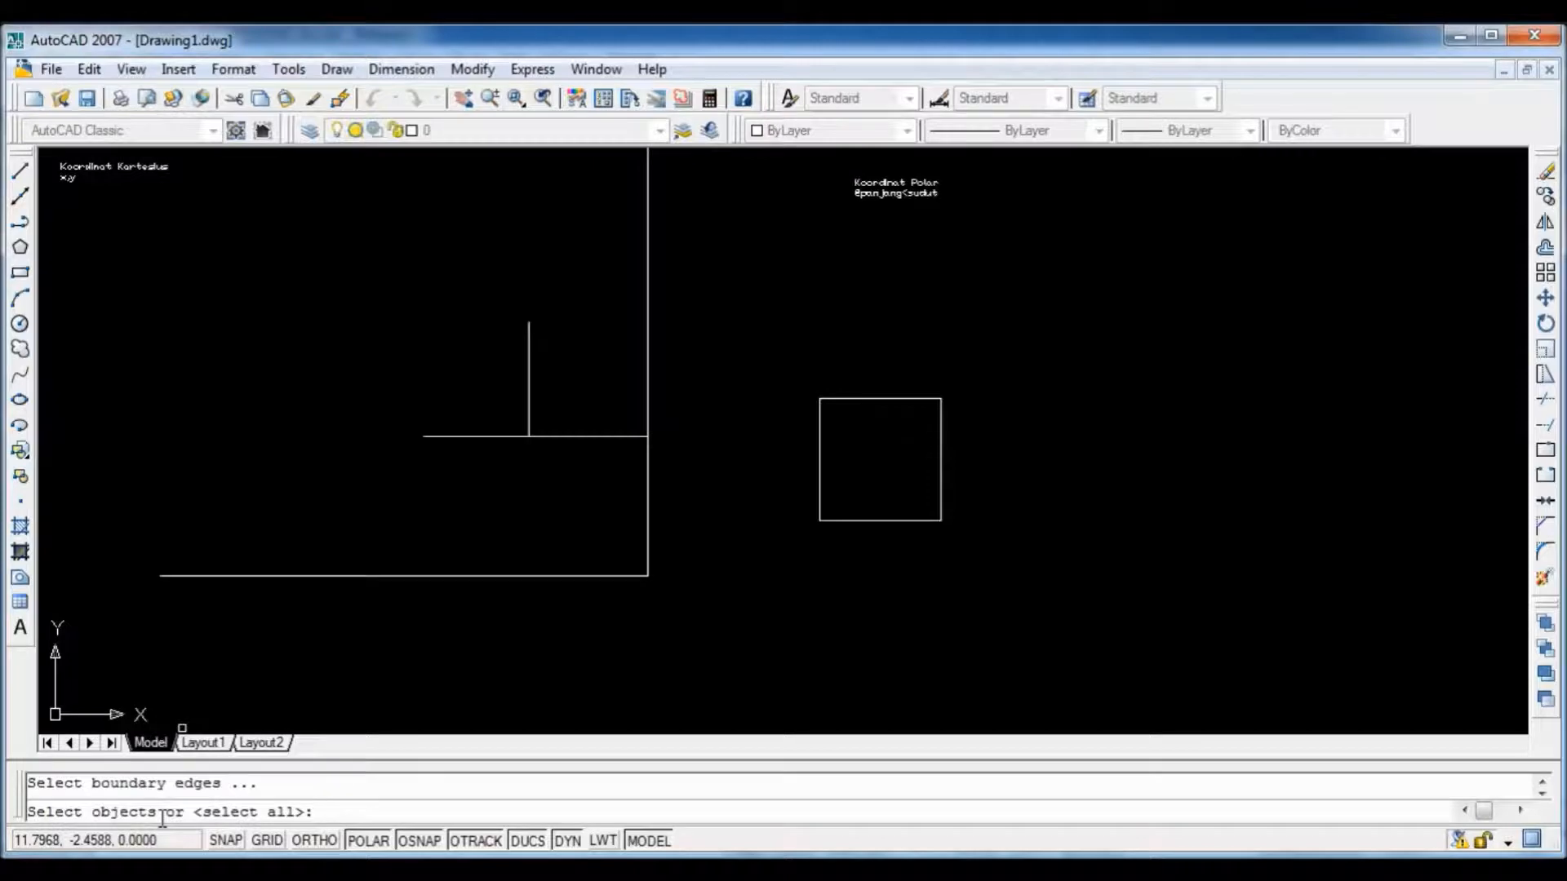
pyautogui.click(504, 576)
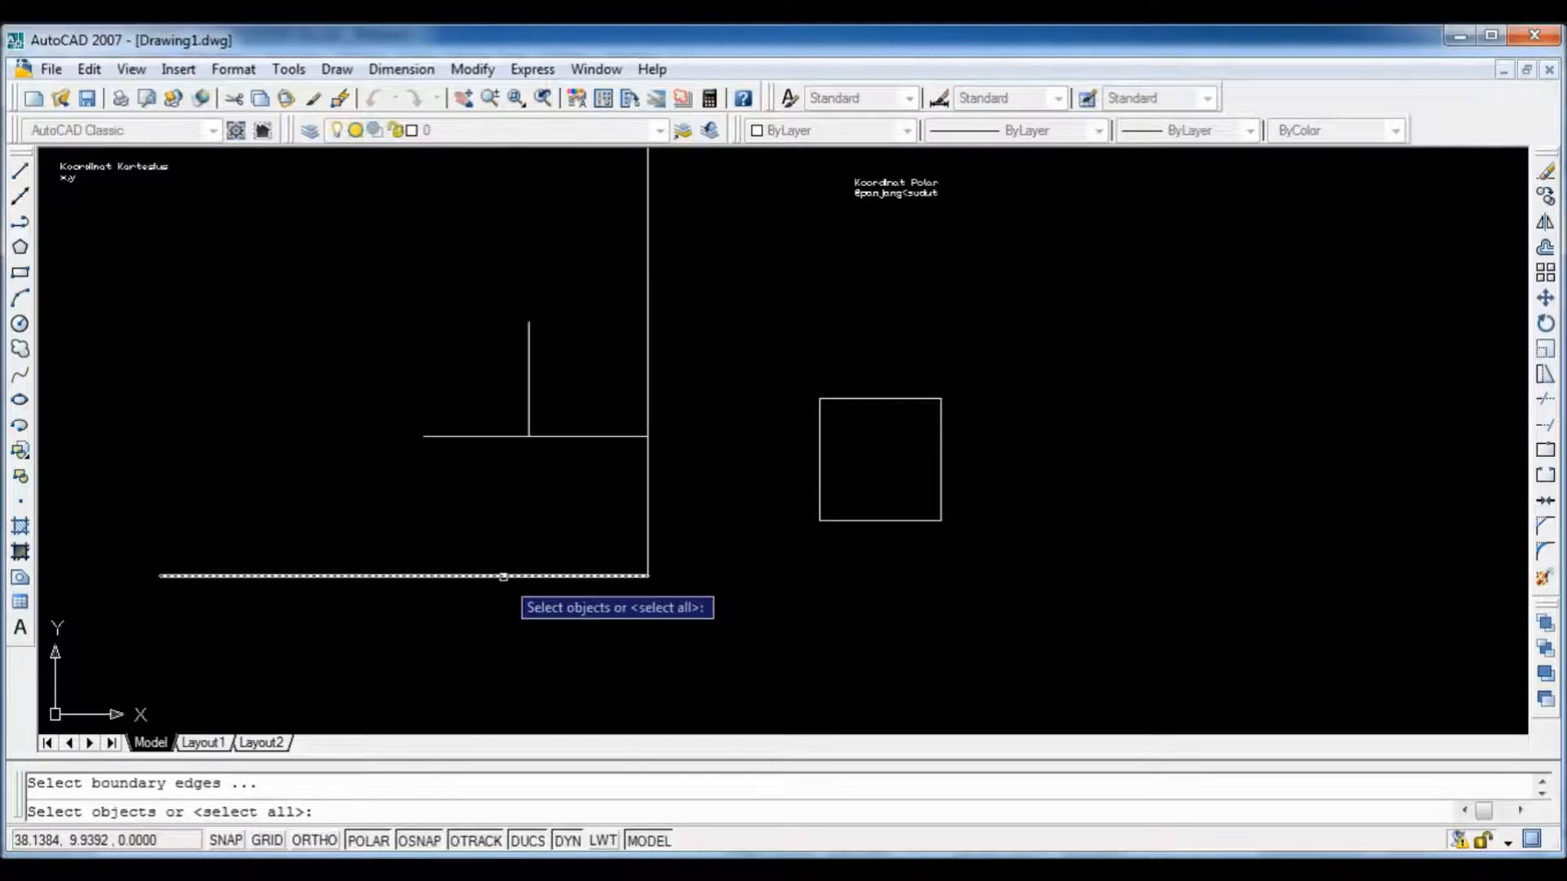
pyautogui.click(503, 576)
pyautogui.press('Return')
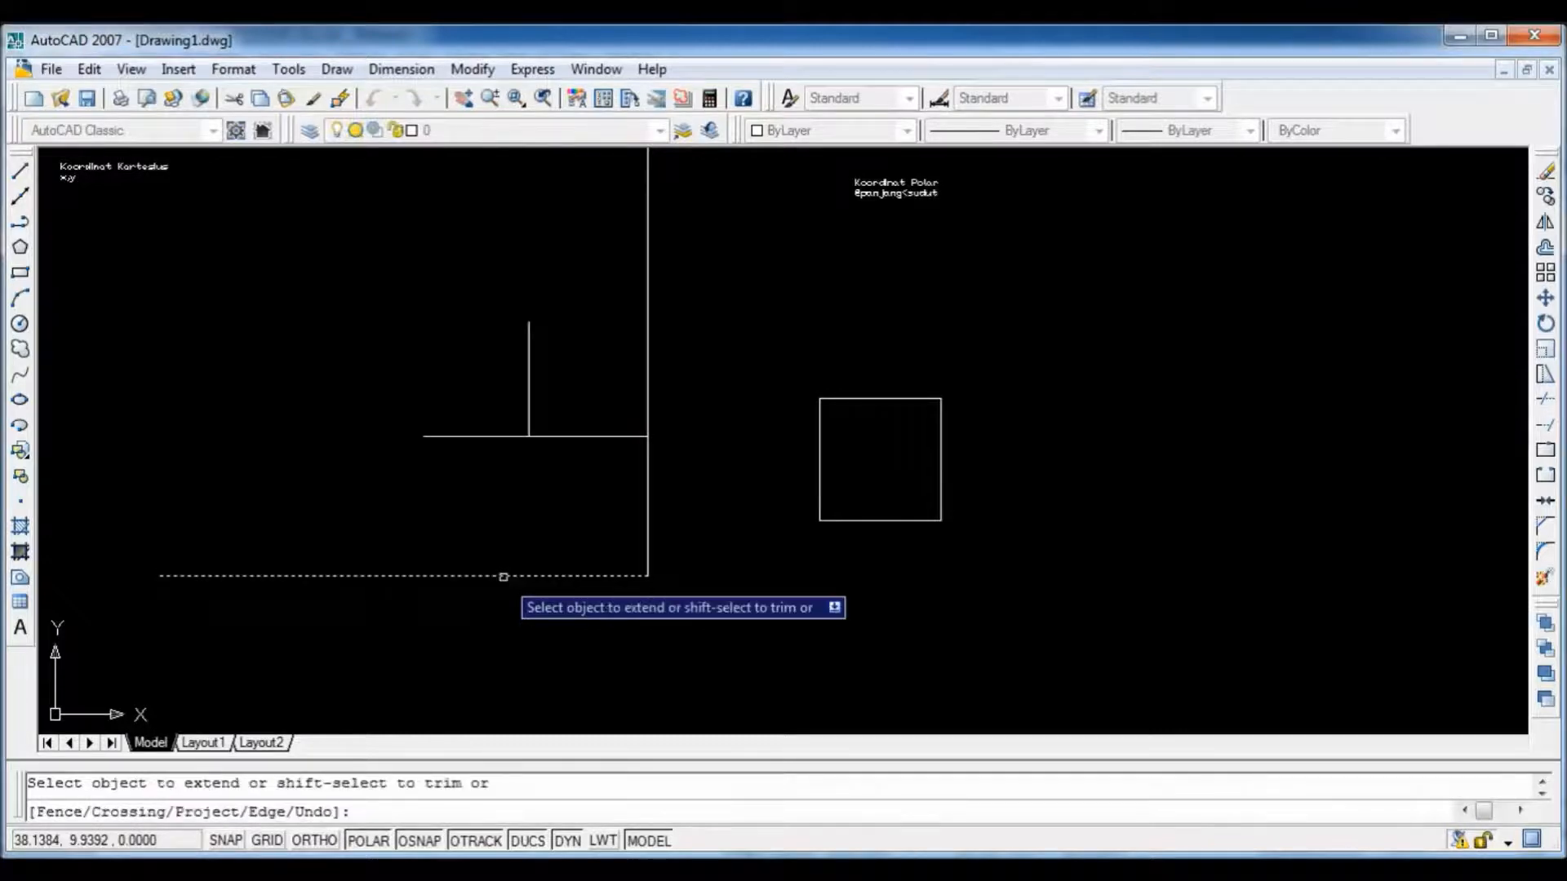
pyautogui.click(528, 400)
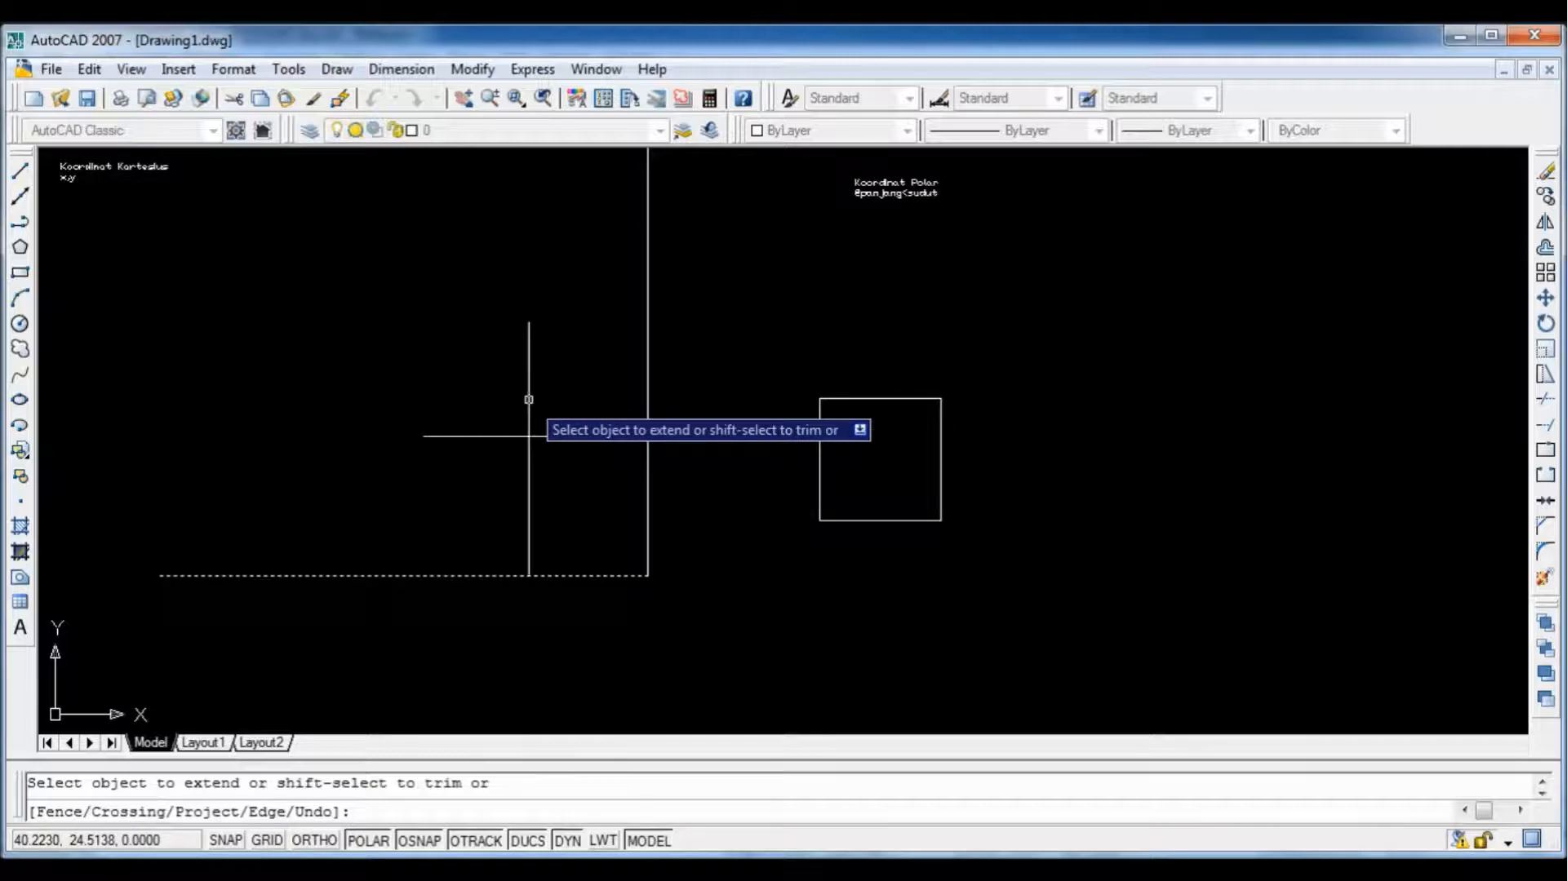
pyautogui.press('Return')
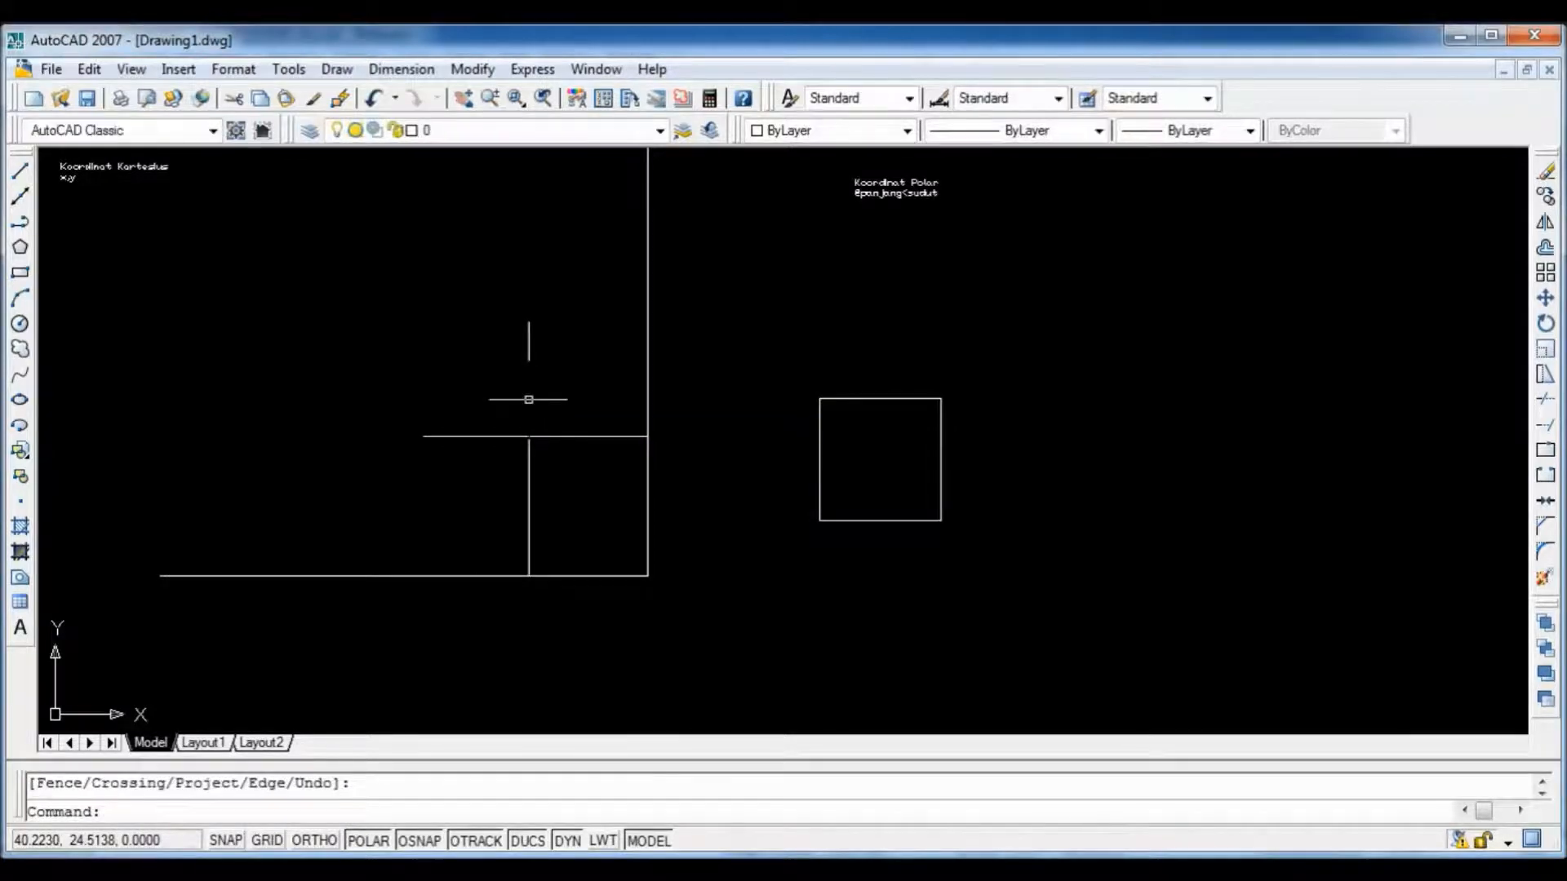
# Step: Draw a horizontal line about 16.3 units long ending on the short vertical line, just above the bottom horizontal line
pyautogui.click(20, 170)
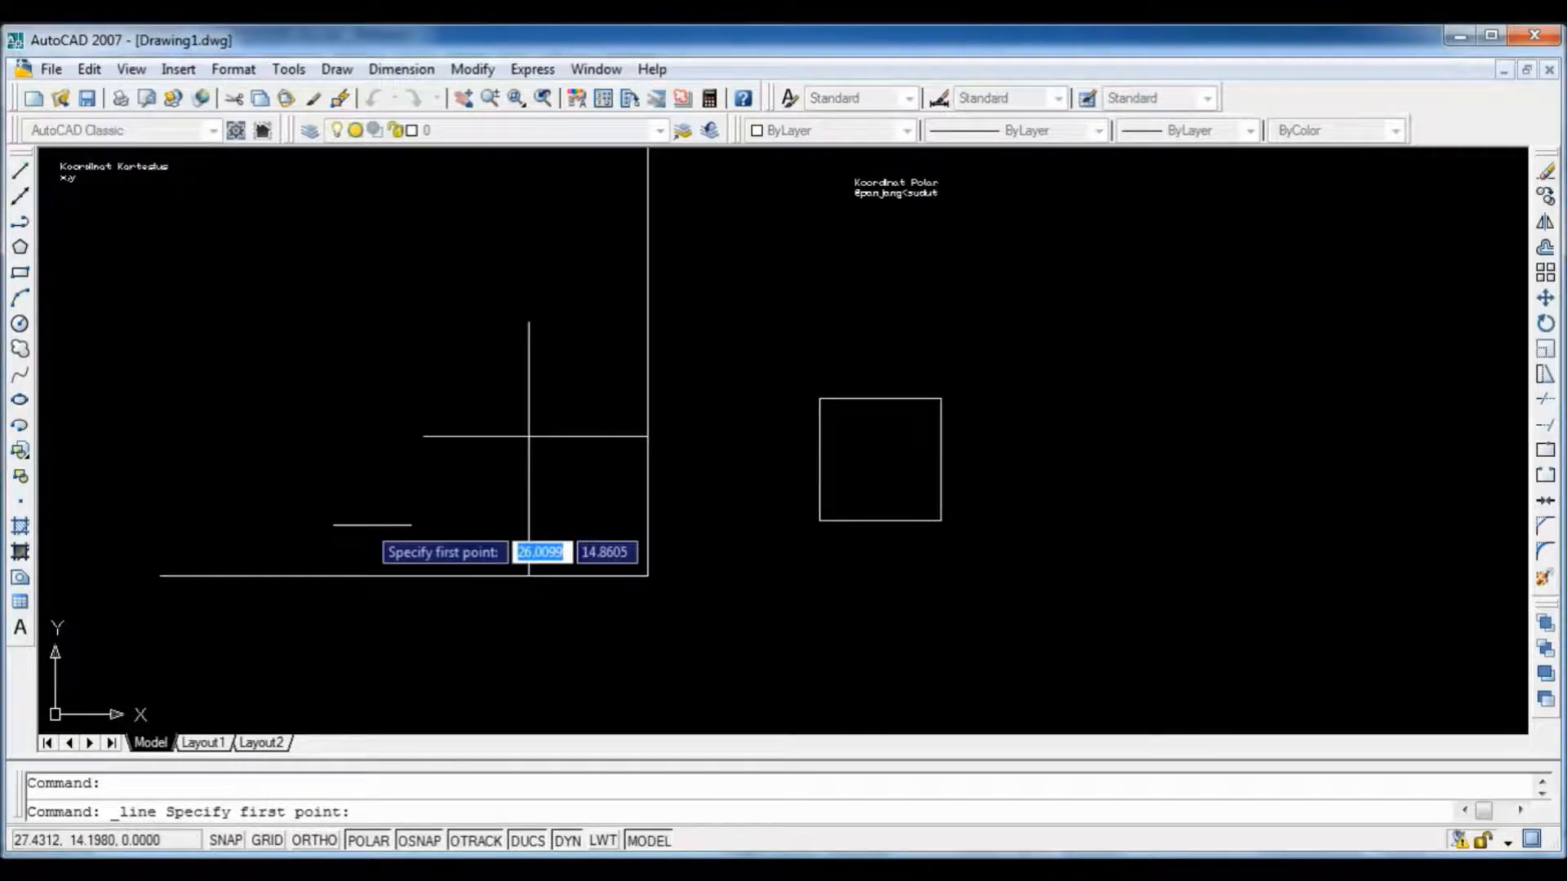
pyautogui.click(319, 523)
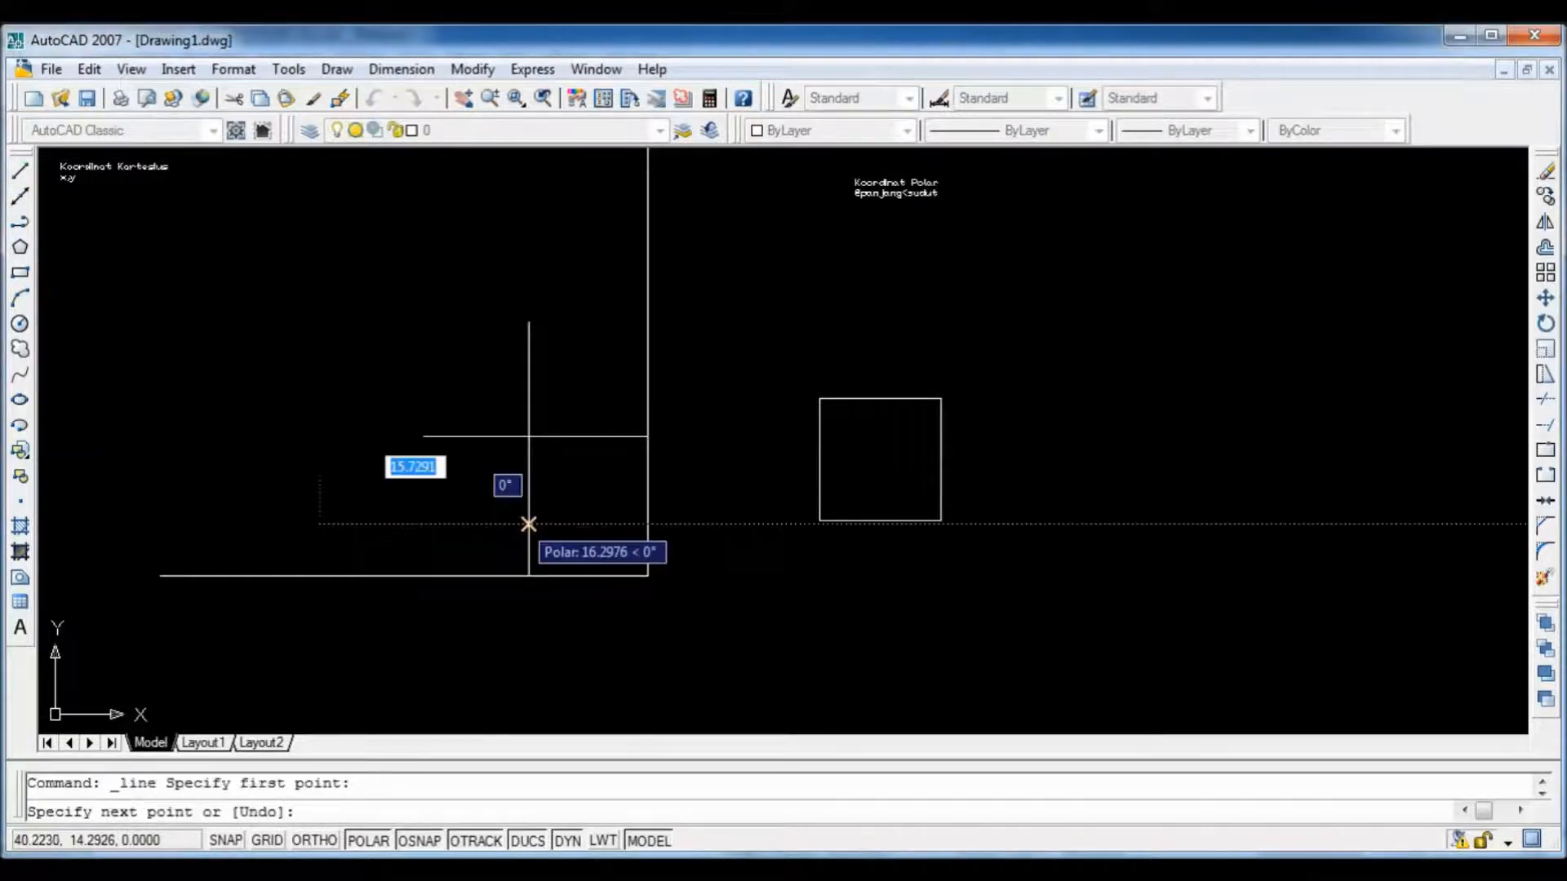
pyautogui.click(529, 523)
pyautogui.press('Return')
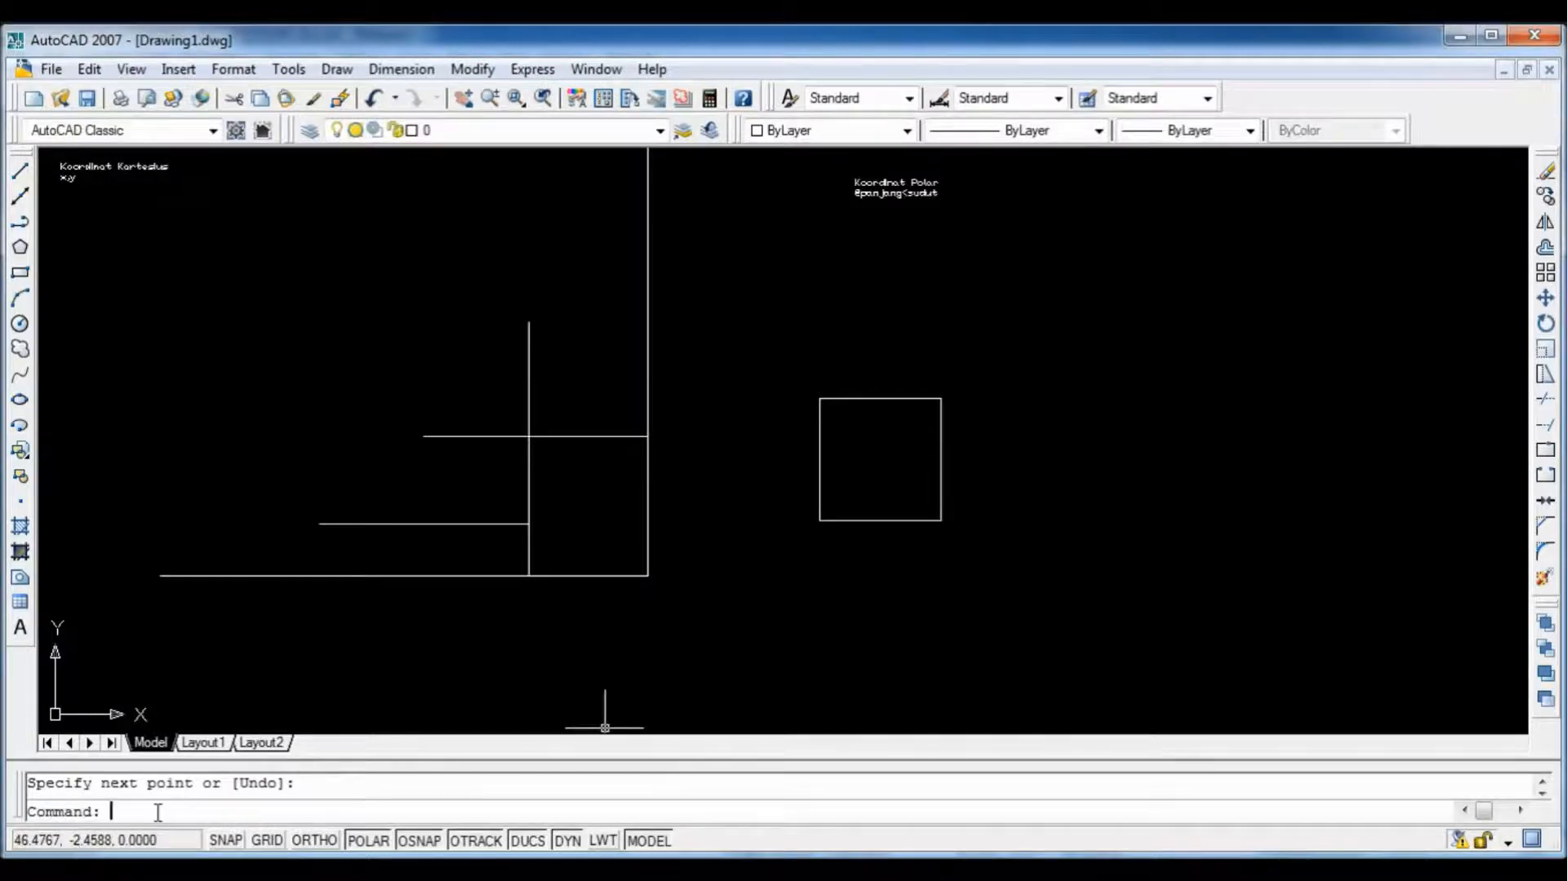
# Step: Extend the new horizontal line to the long vertical line, using that vertical line as the boundary edge
pyautogui.write('extend')
pyautogui.press('Return')
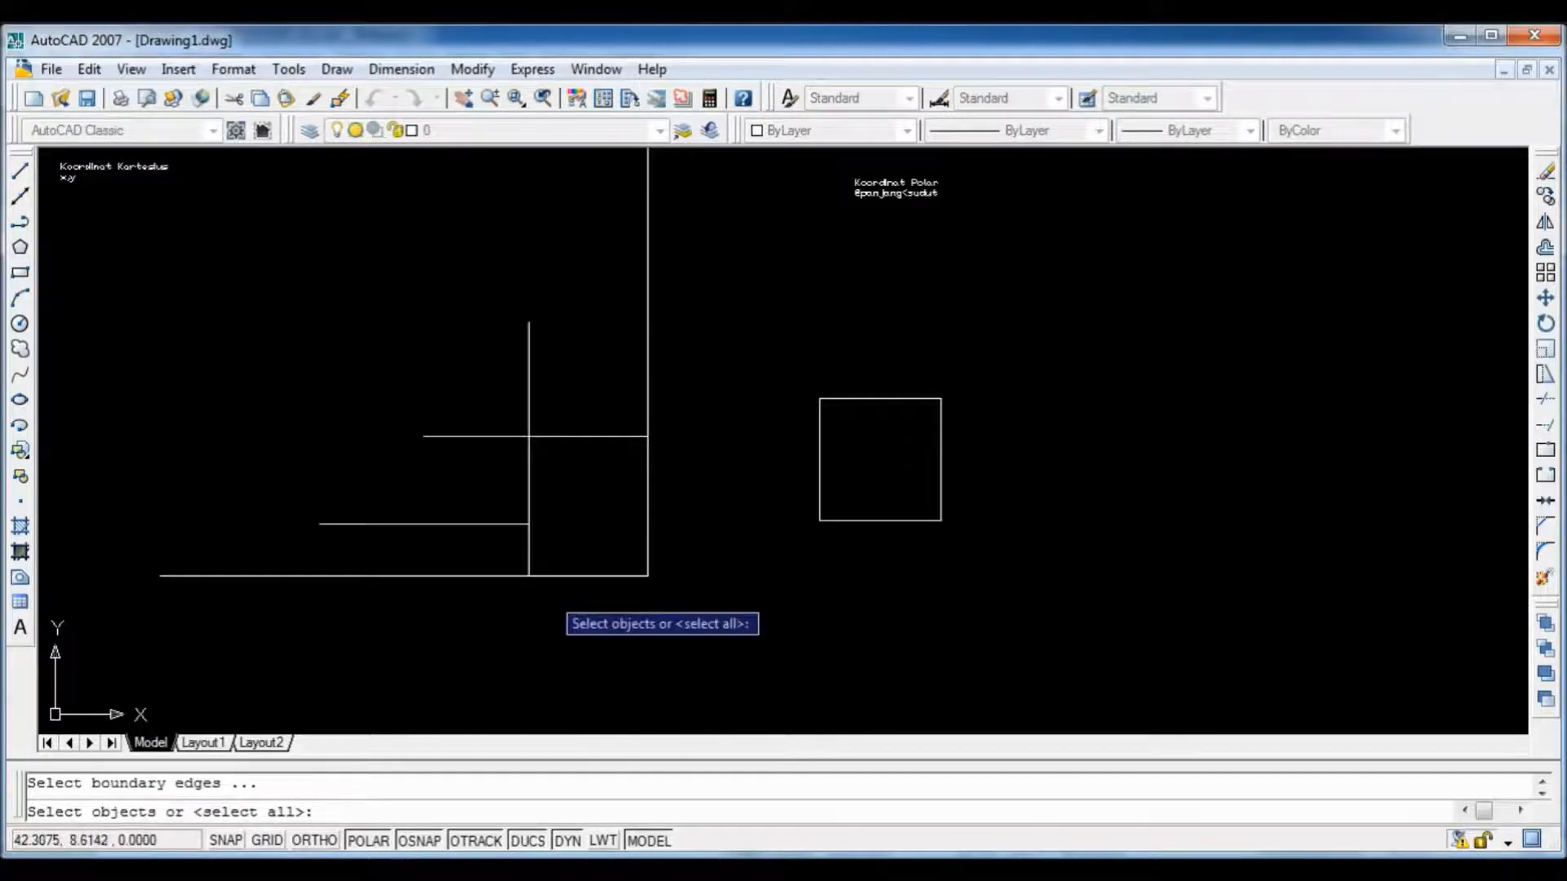
pyautogui.click(649, 511)
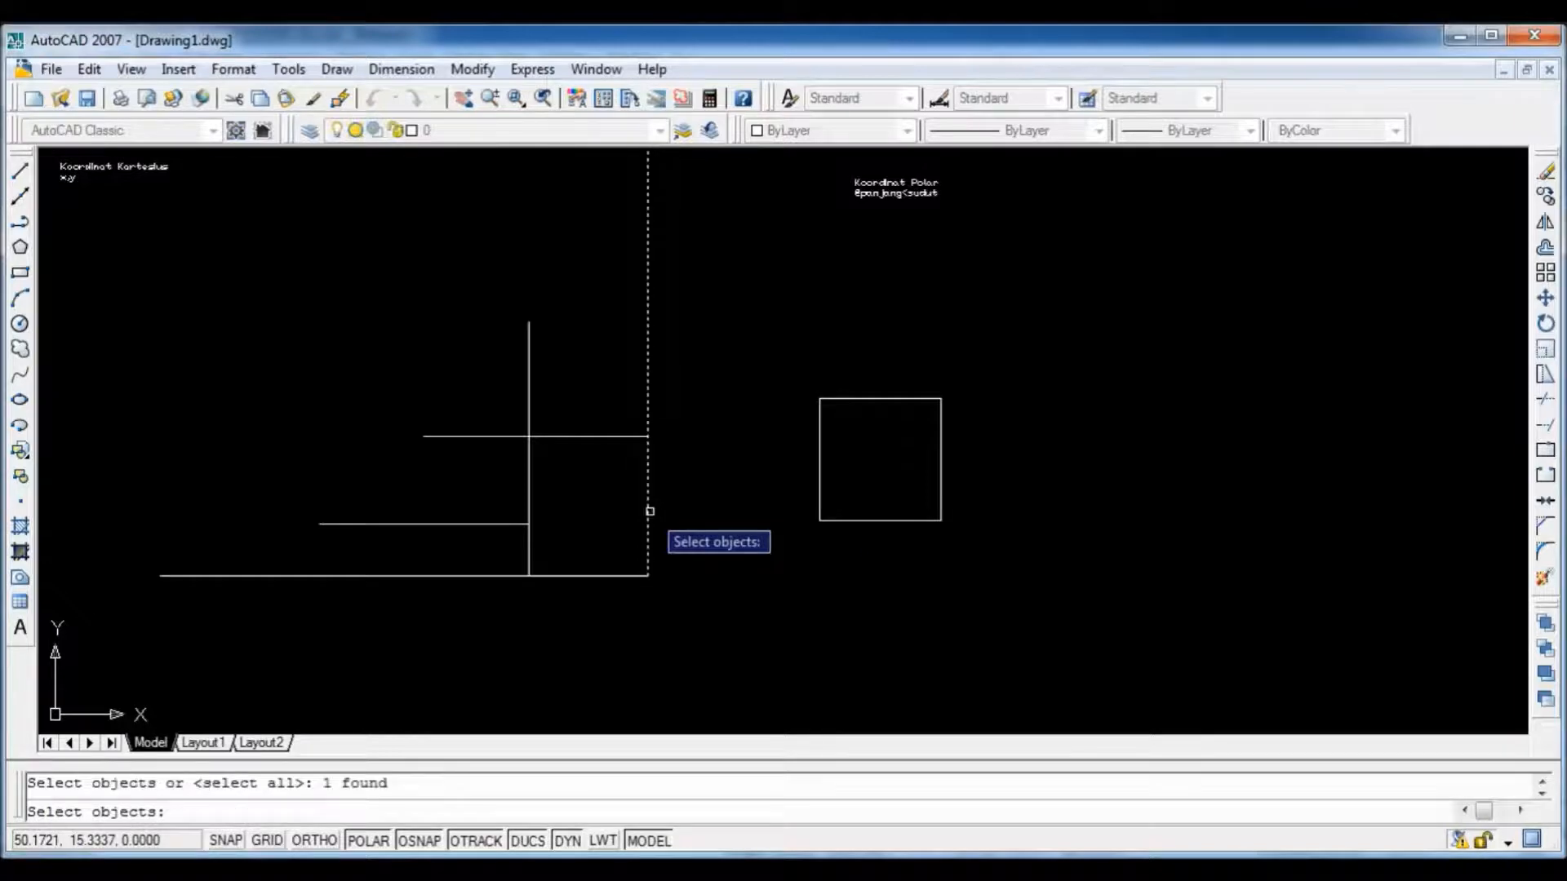
pyautogui.press('Return')
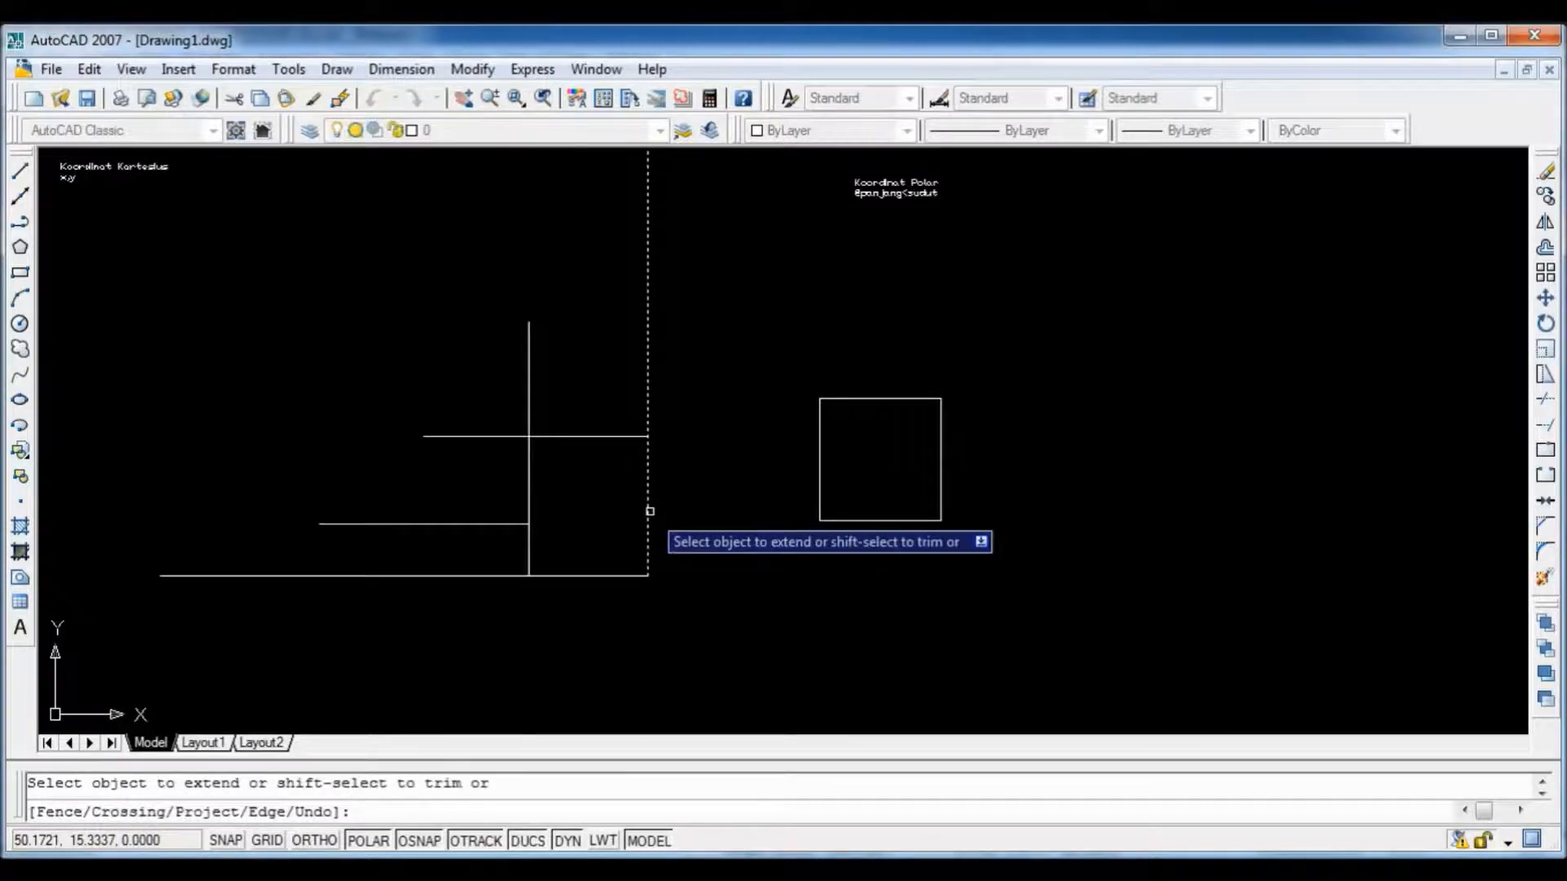
pyautogui.click(492, 525)
pyautogui.press('Return')
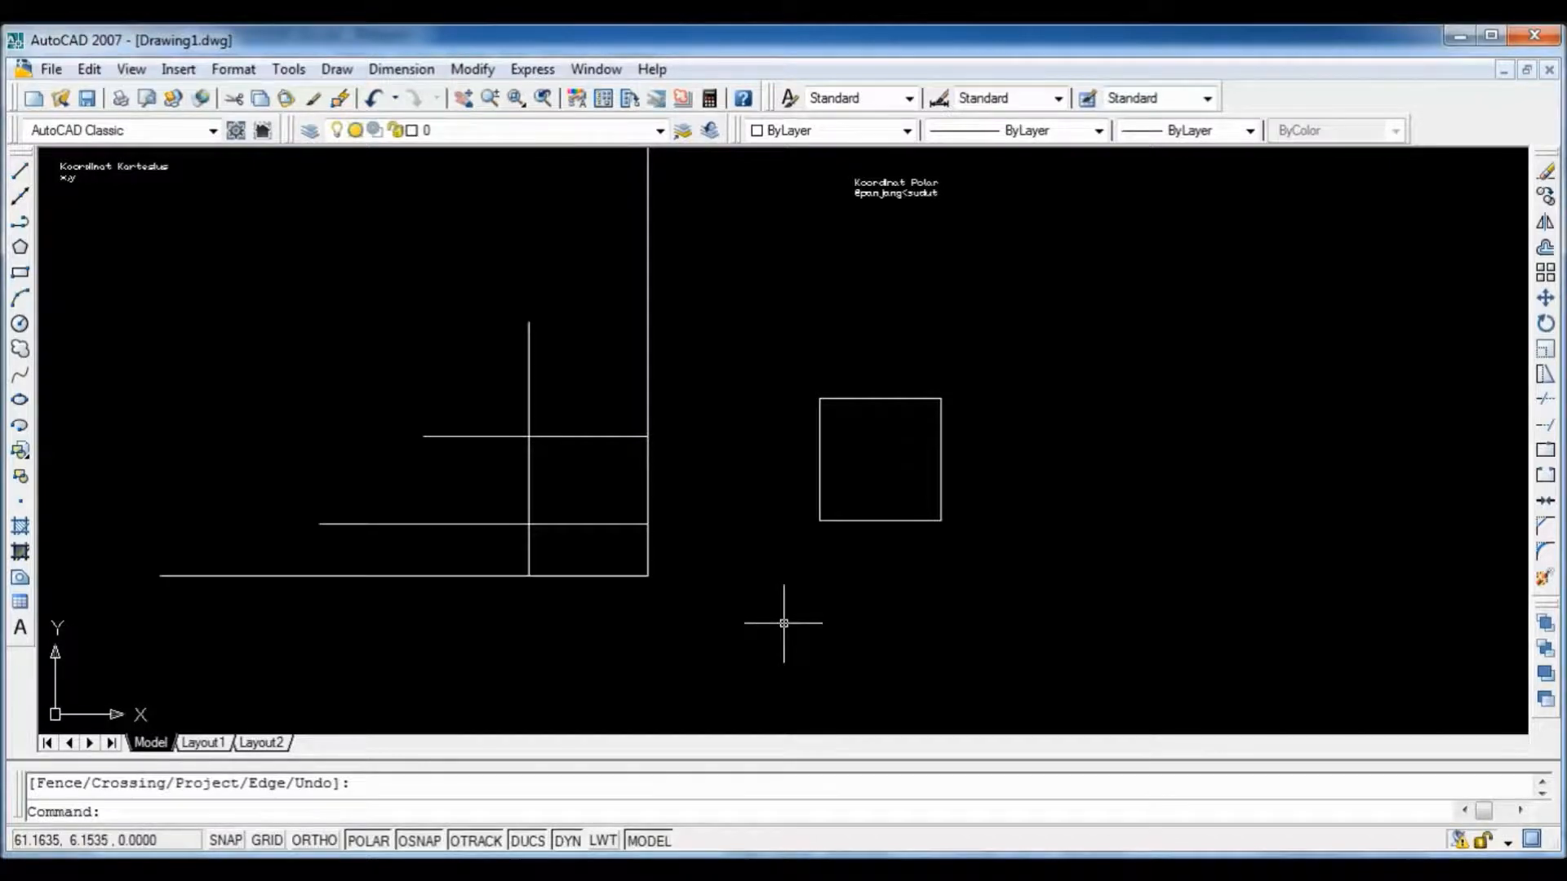
# Step: Erase all the lines, the square and both coordinate text labels from the drawing
pyautogui.click(193, 172)
pyautogui.click(1037, 692)
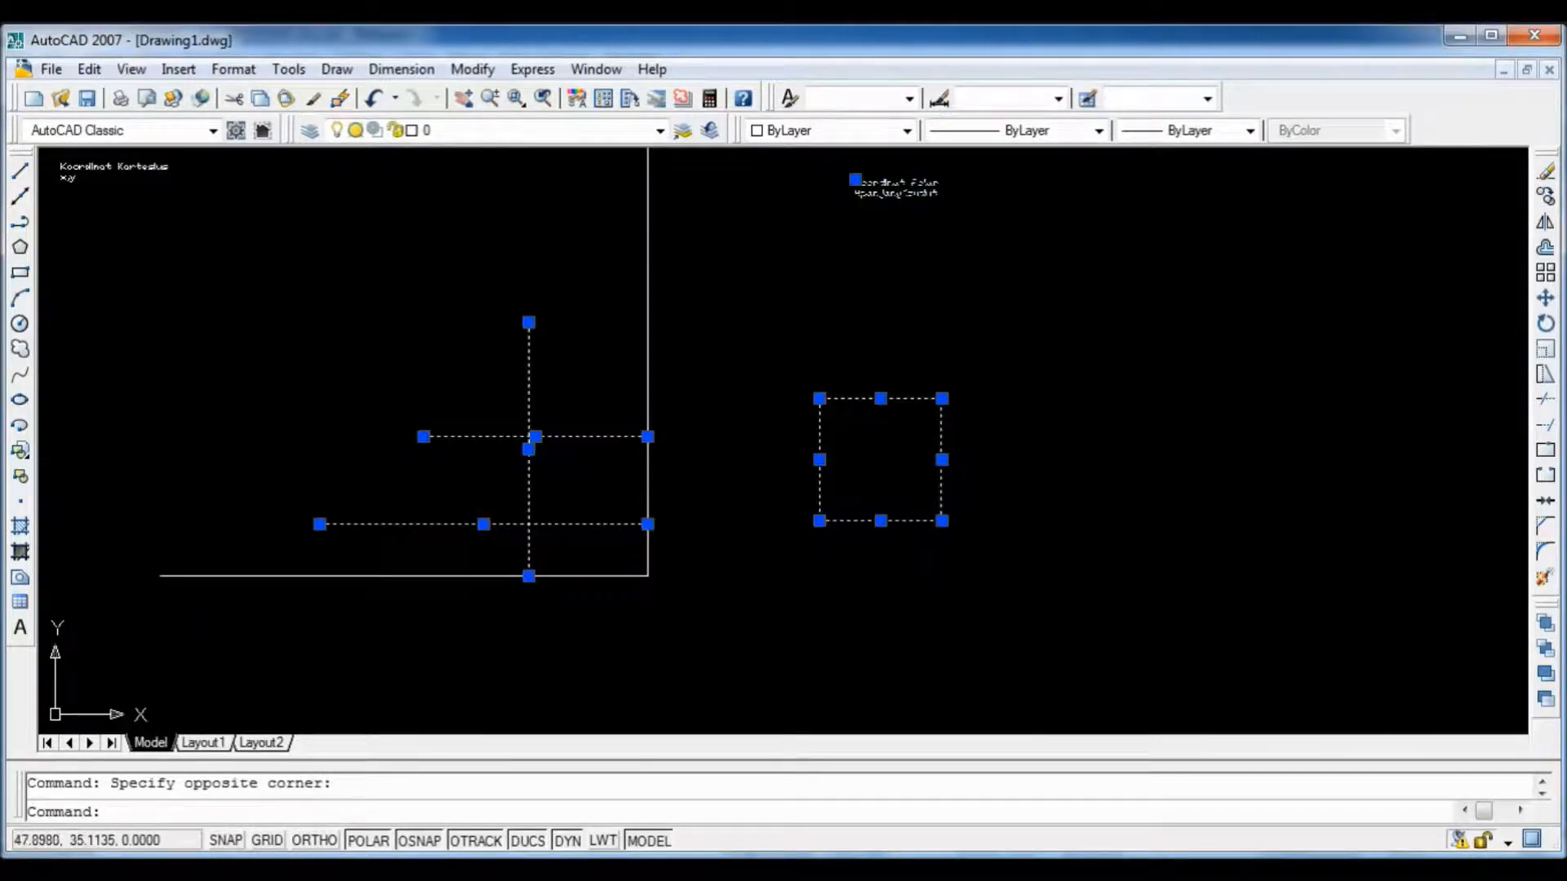
pyautogui.click(647, 263)
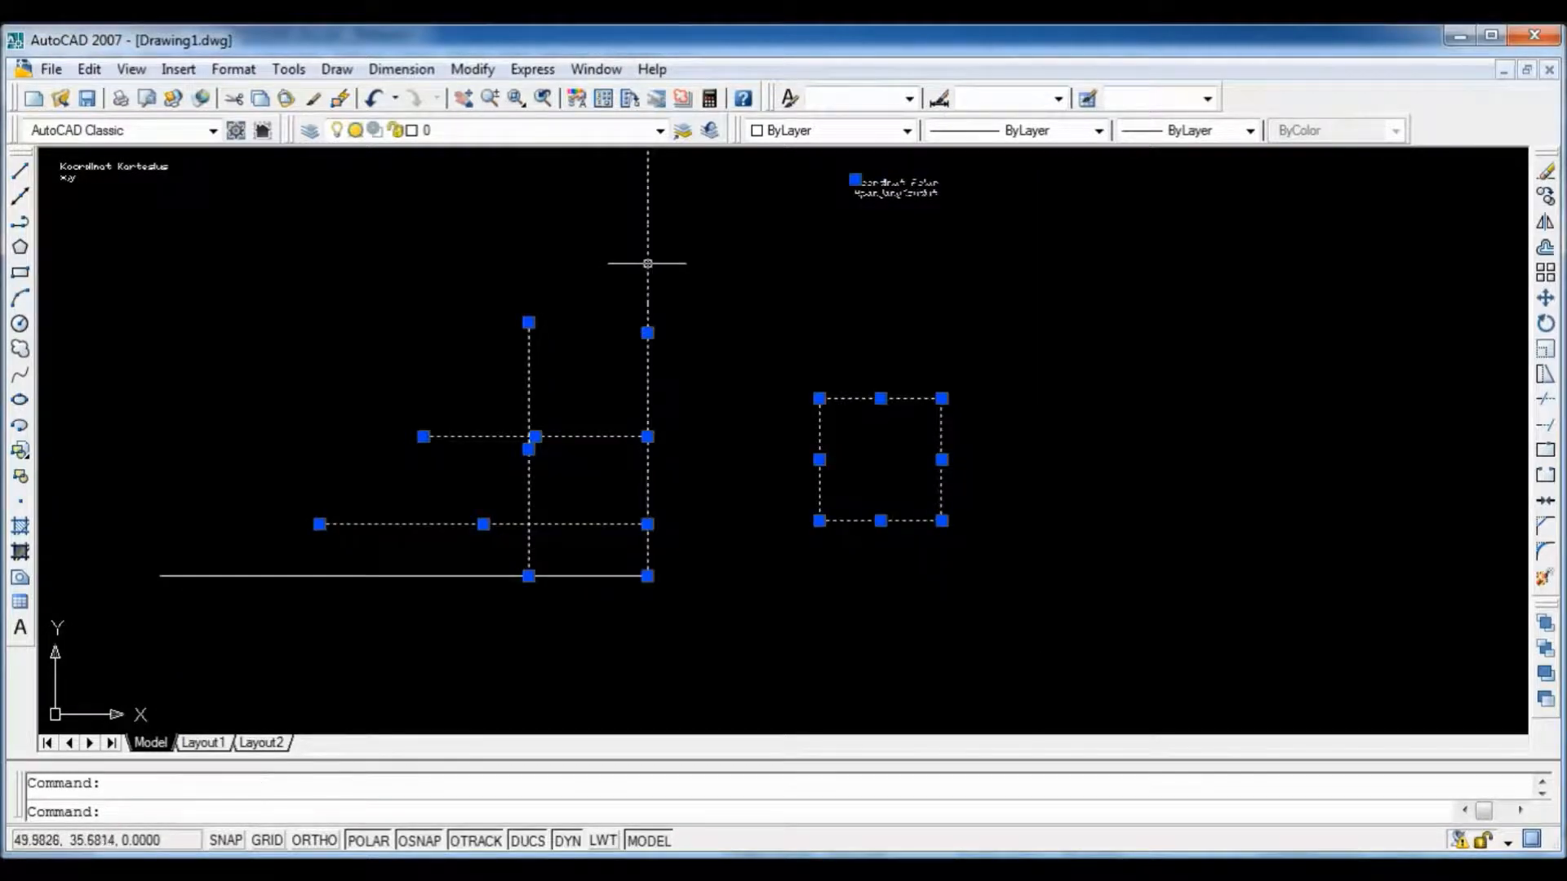
pyautogui.click(288, 575)
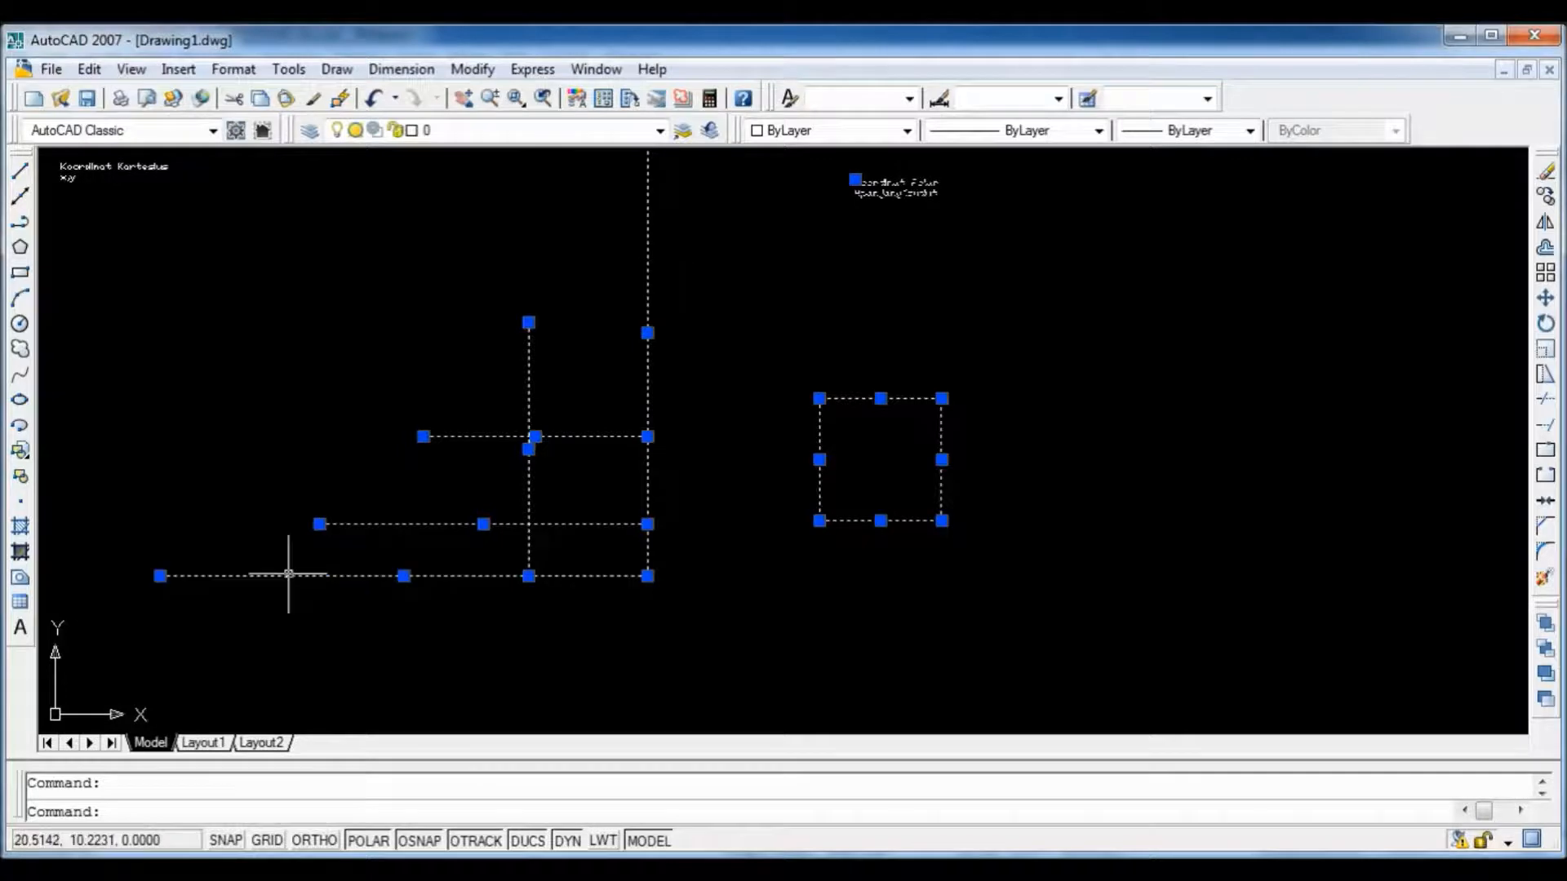
pyautogui.click(101, 167)
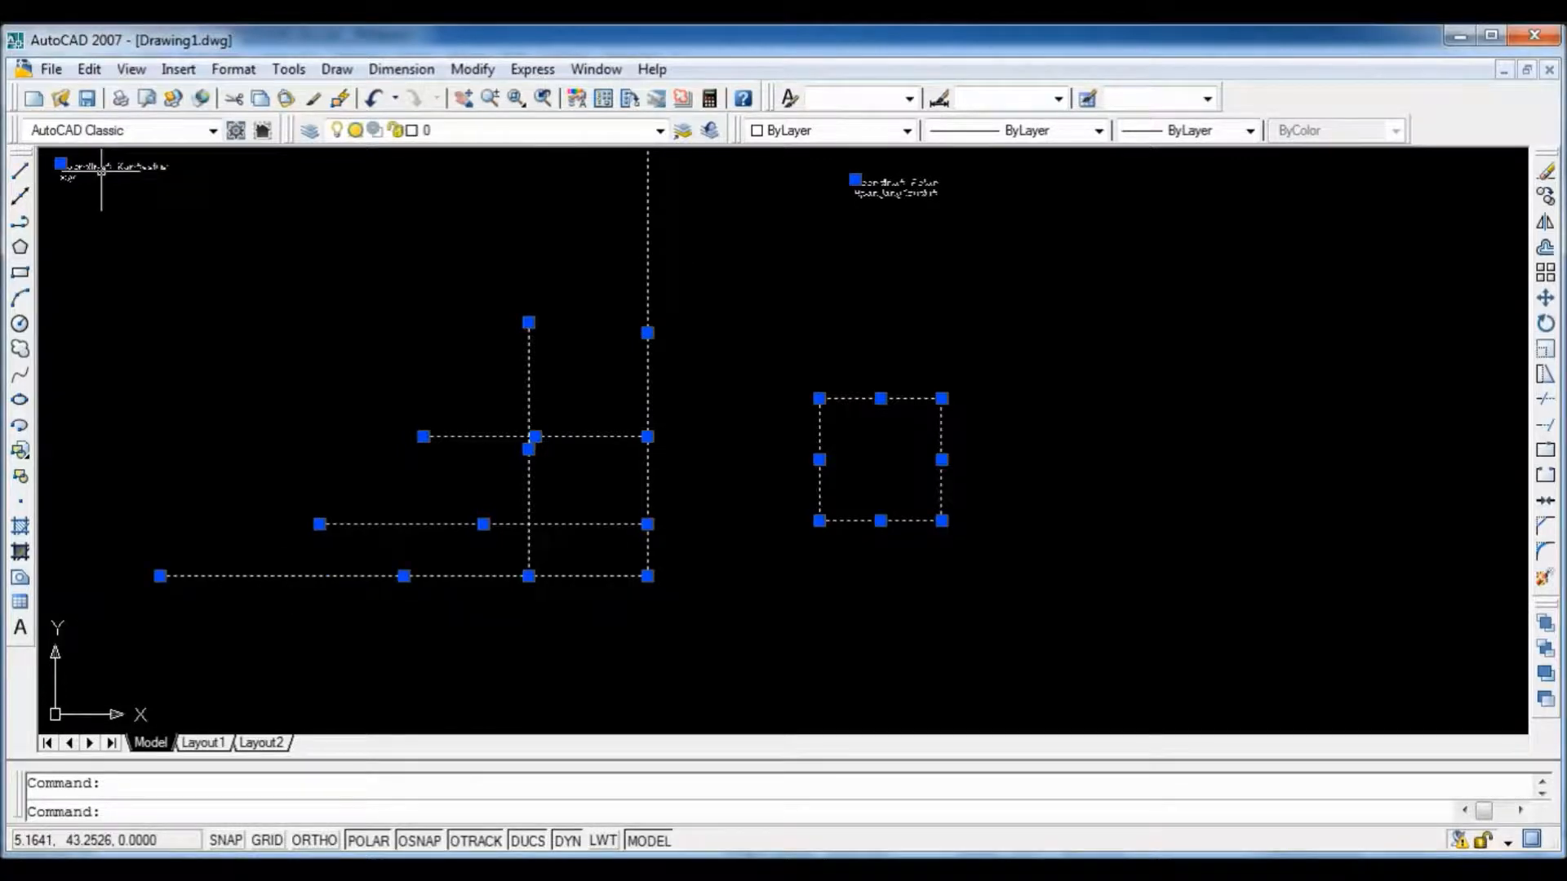
pyautogui.press('Delete')
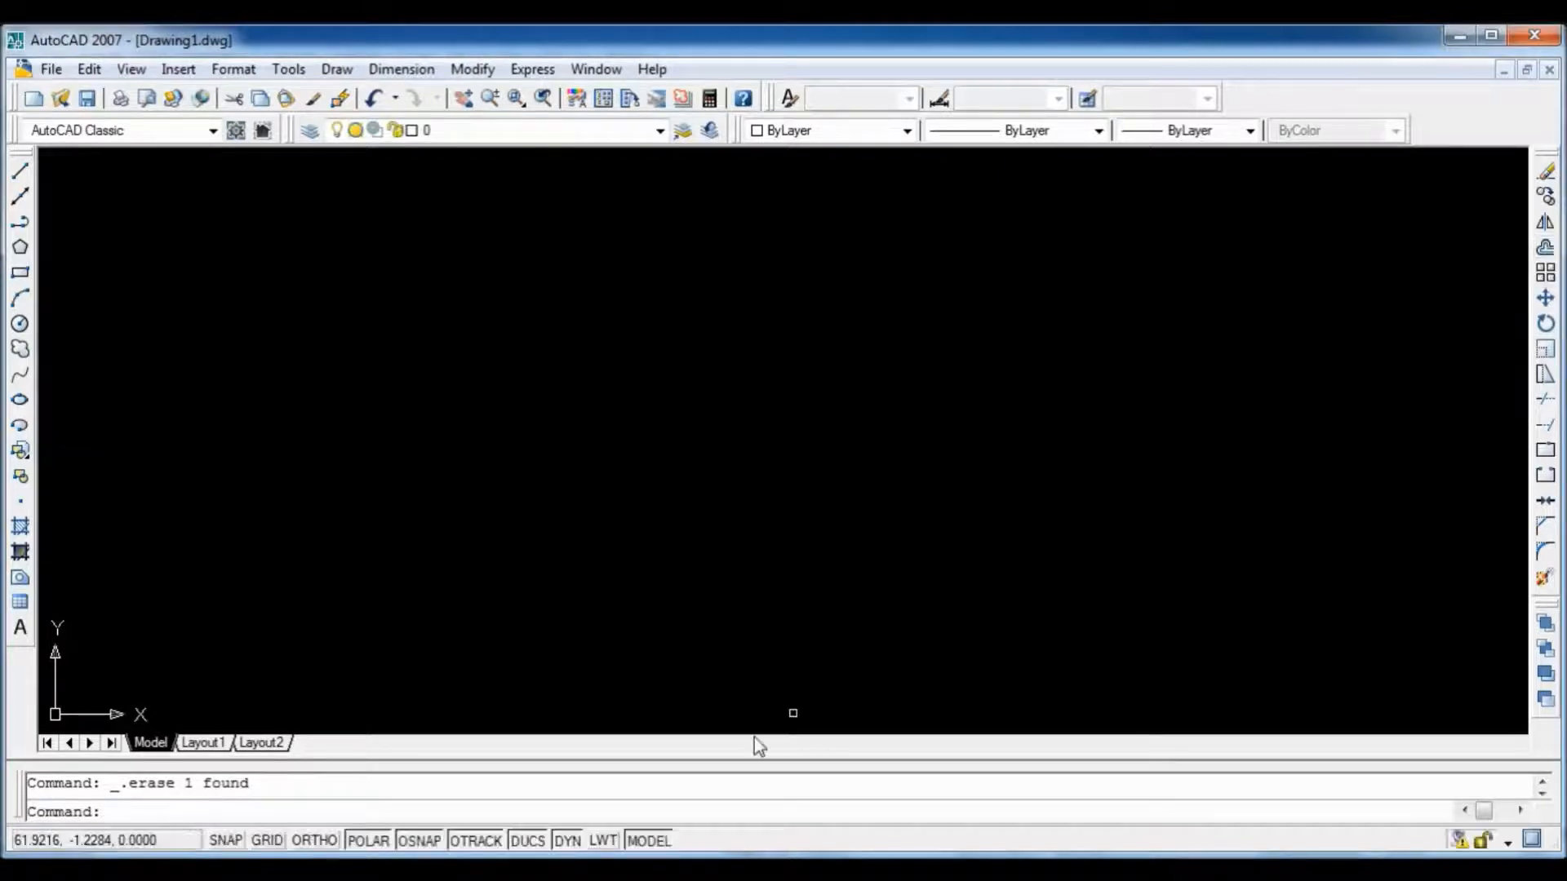
# Step: Draw a single horizontal line in the left half of the empty drawing
pyautogui.click(20, 171)
pyautogui.click(255, 306)
pyautogui.click(534, 363)
pyautogui.press('Return')
# Step: Draw a rectangle to the right of the horizontal line
pyautogui.click(19, 273)
pyautogui.click(713, 350)
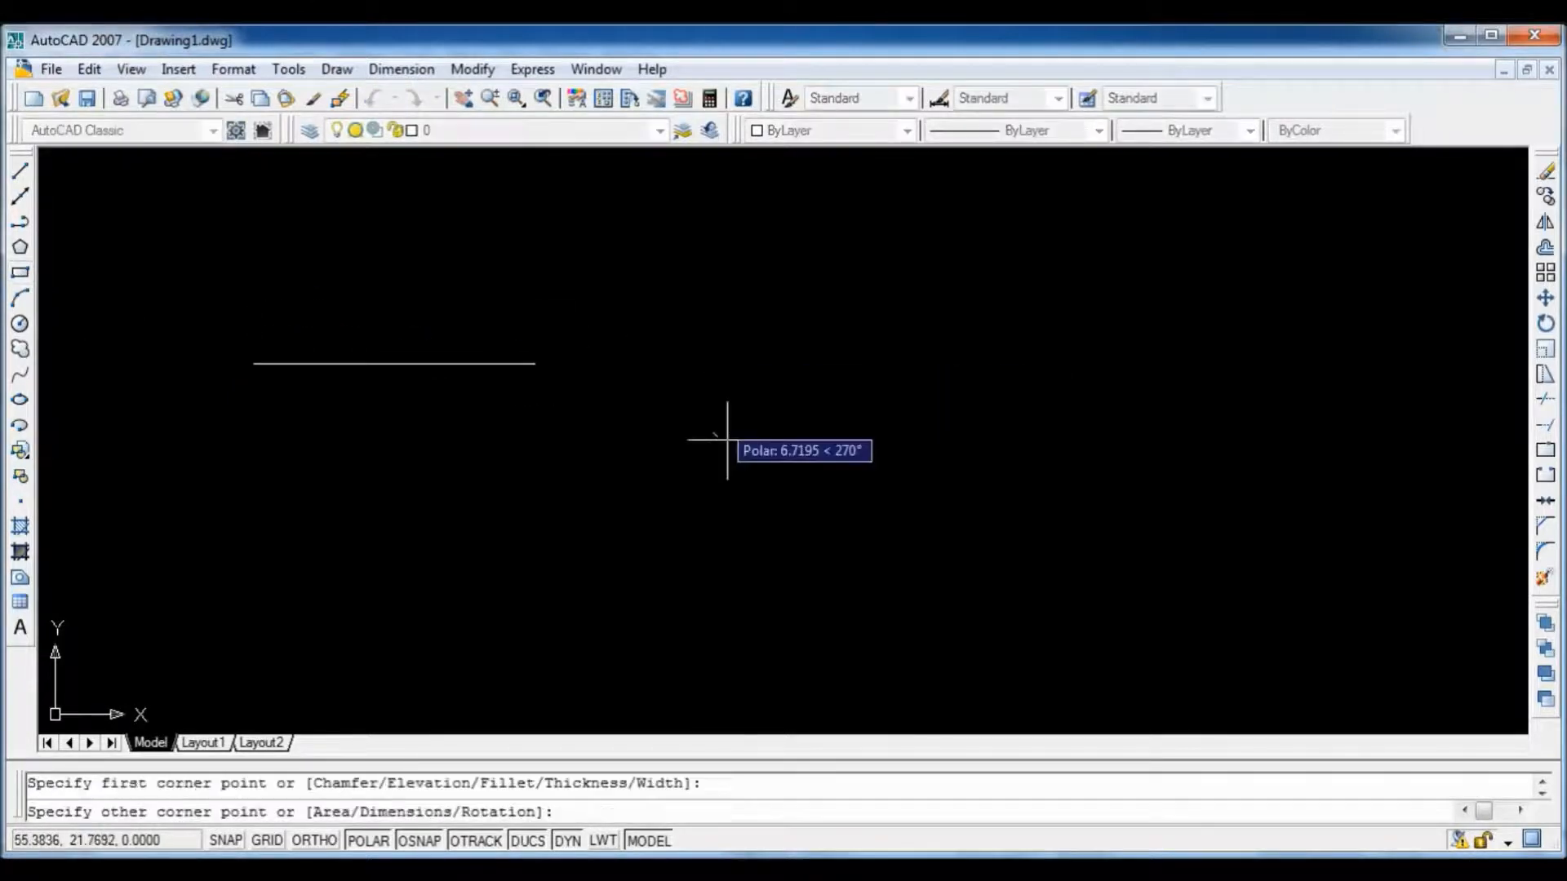
pyautogui.click(917, 507)
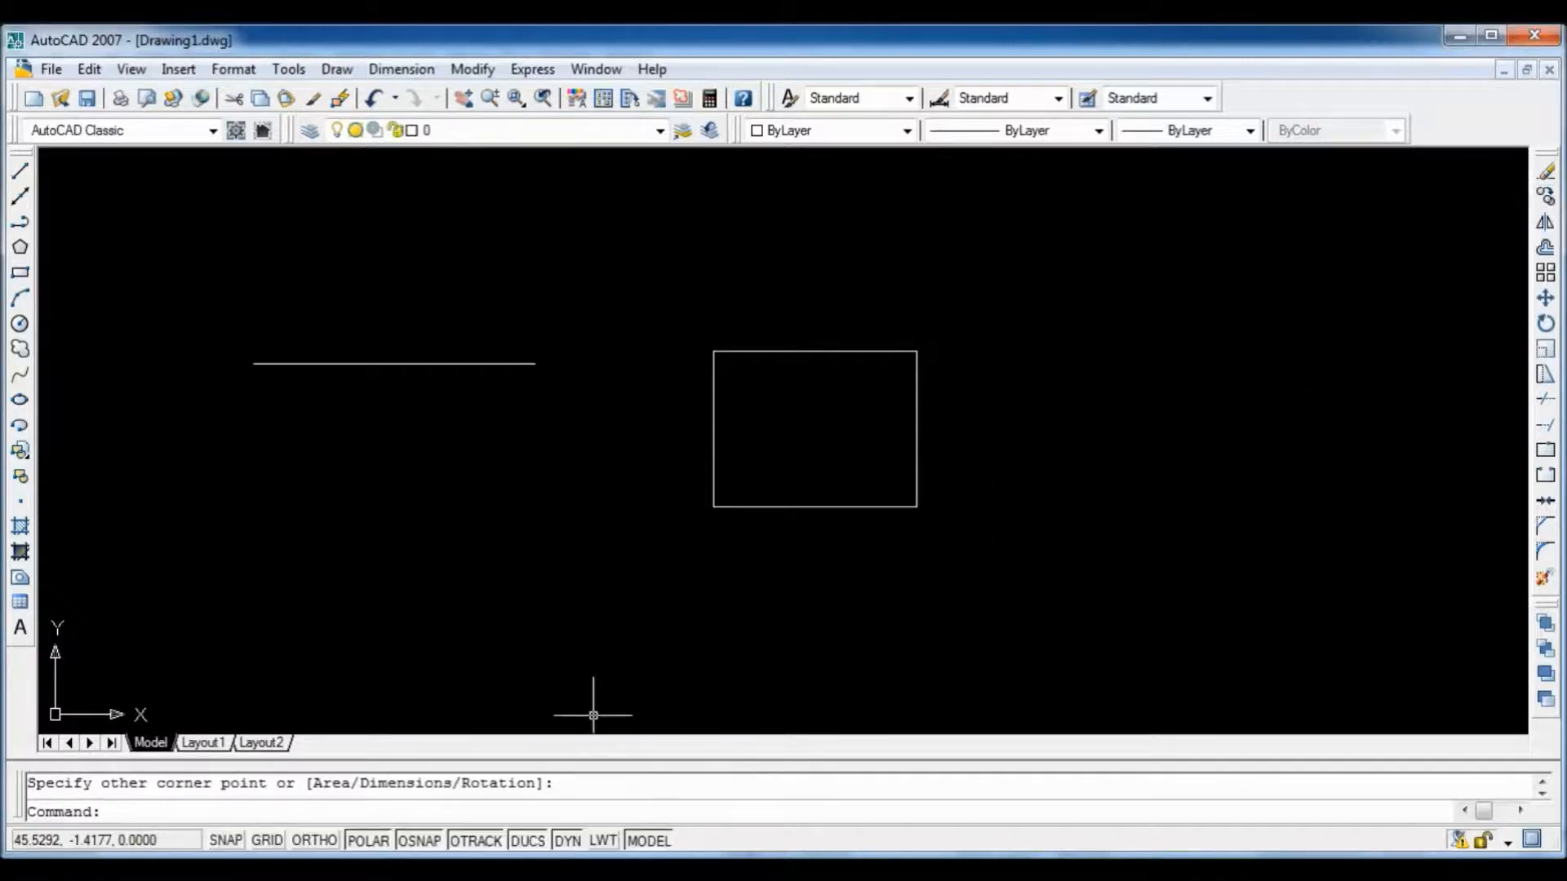
# Step: Copy the horizontal line twice, placing one copy above it and another below it, both shifted slightly right
pyautogui.write('copy')
pyautogui.press('Return')
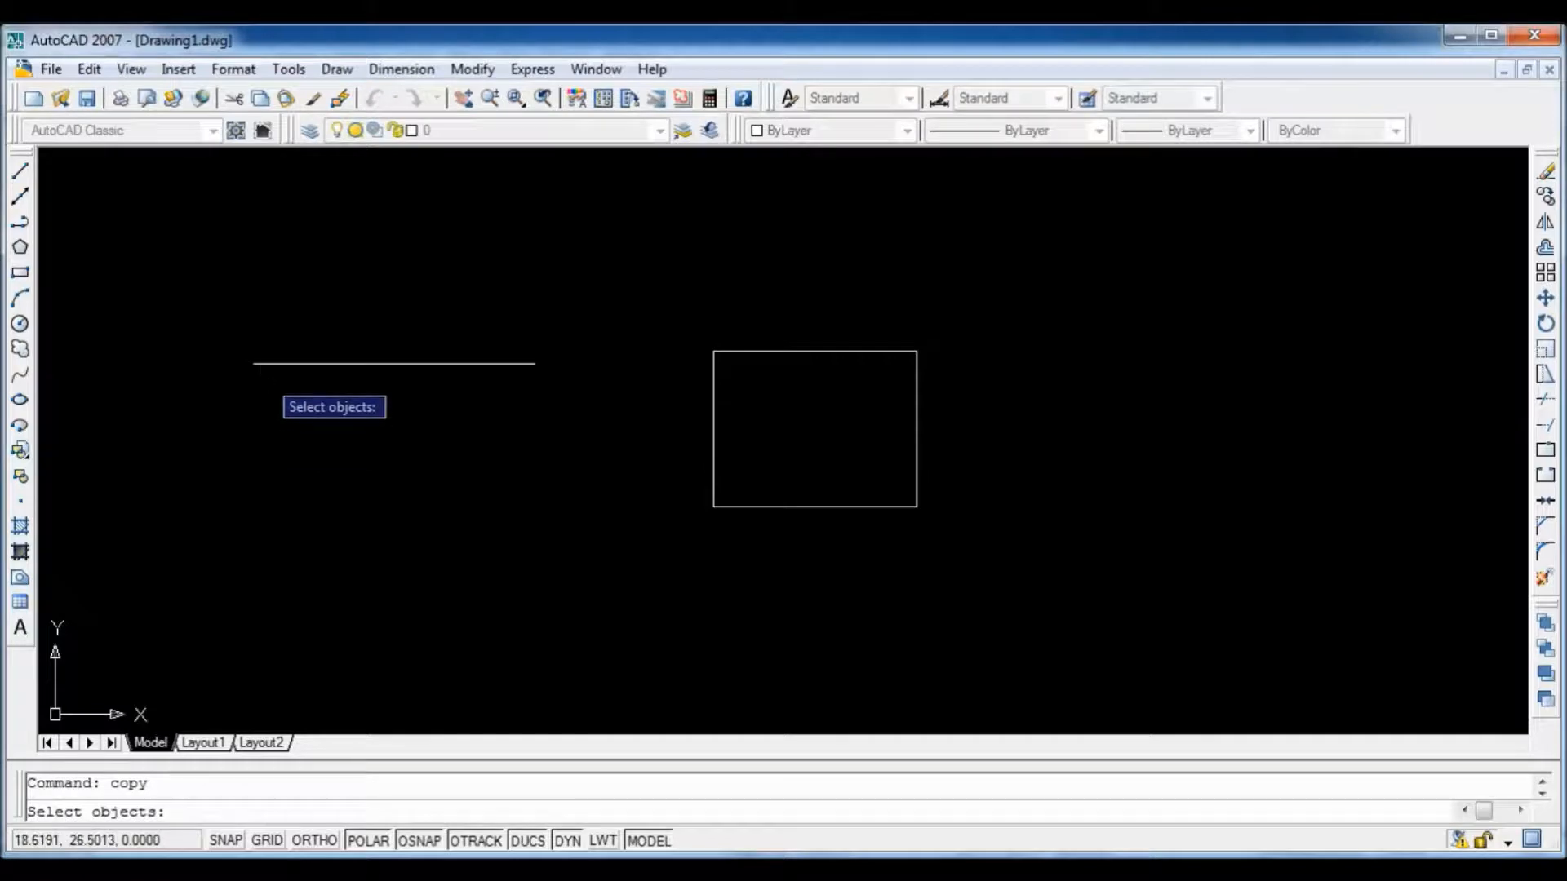
pyautogui.click(265, 365)
pyautogui.press('Return')
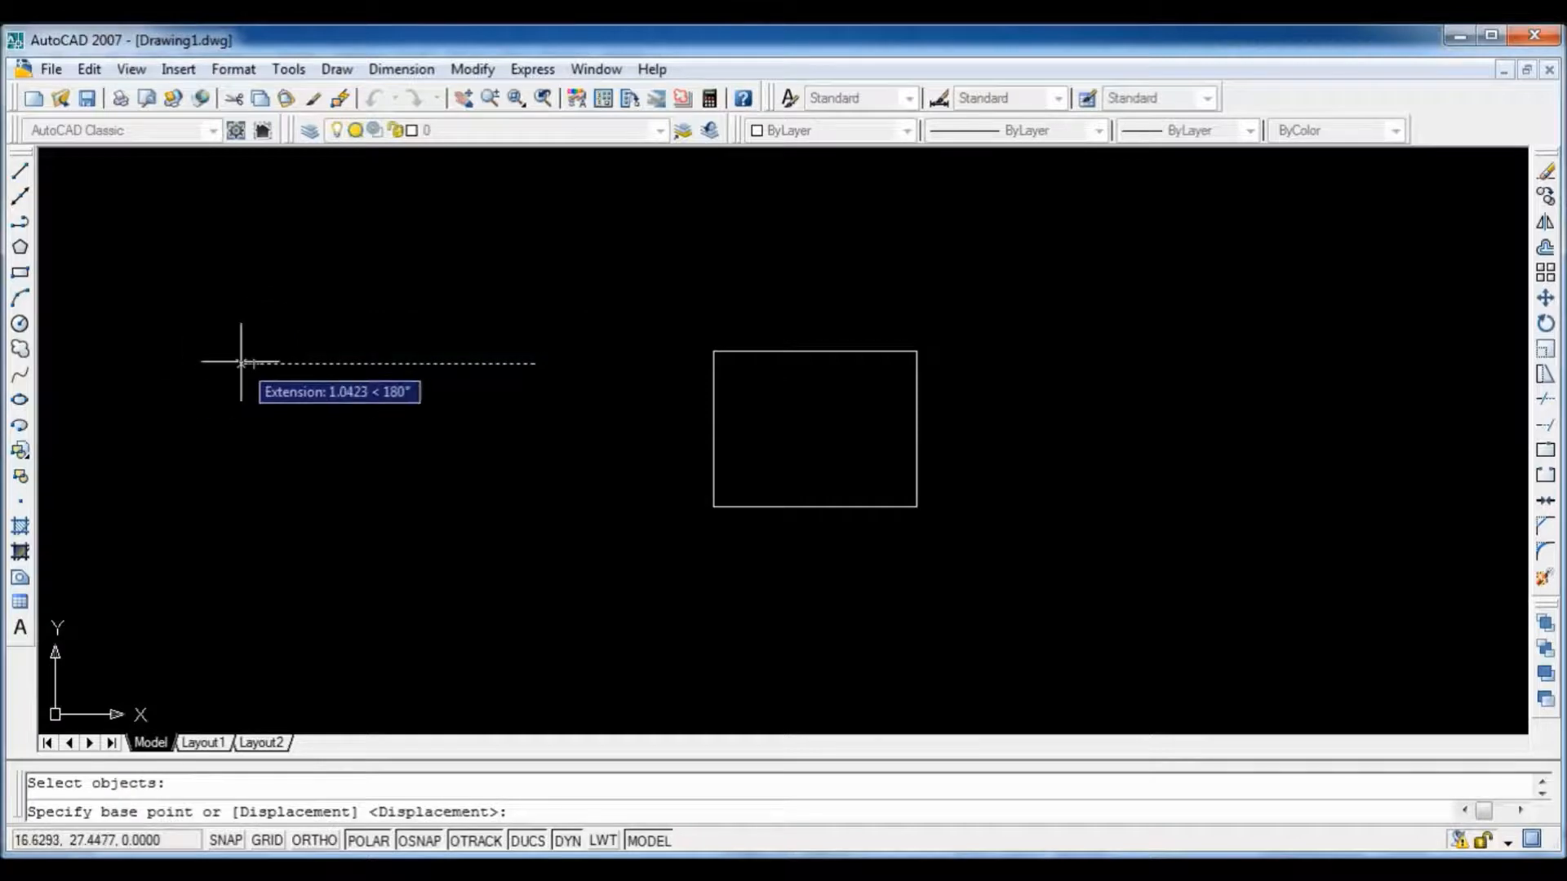
pyautogui.click(242, 364)
pyautogui.click(314, 256)
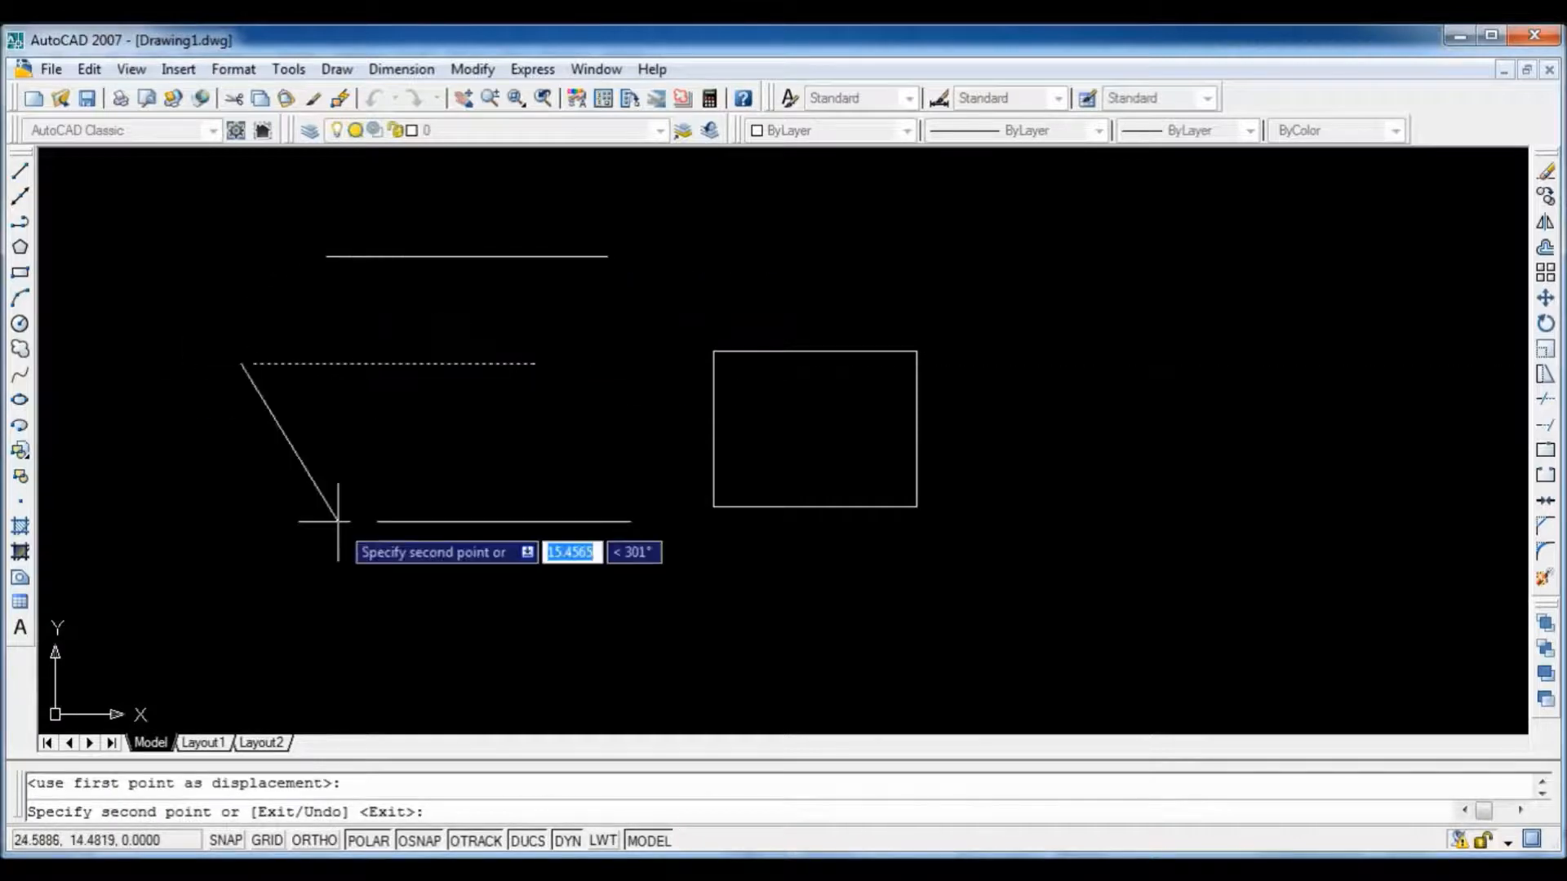
pyautogui.click(351, 521)
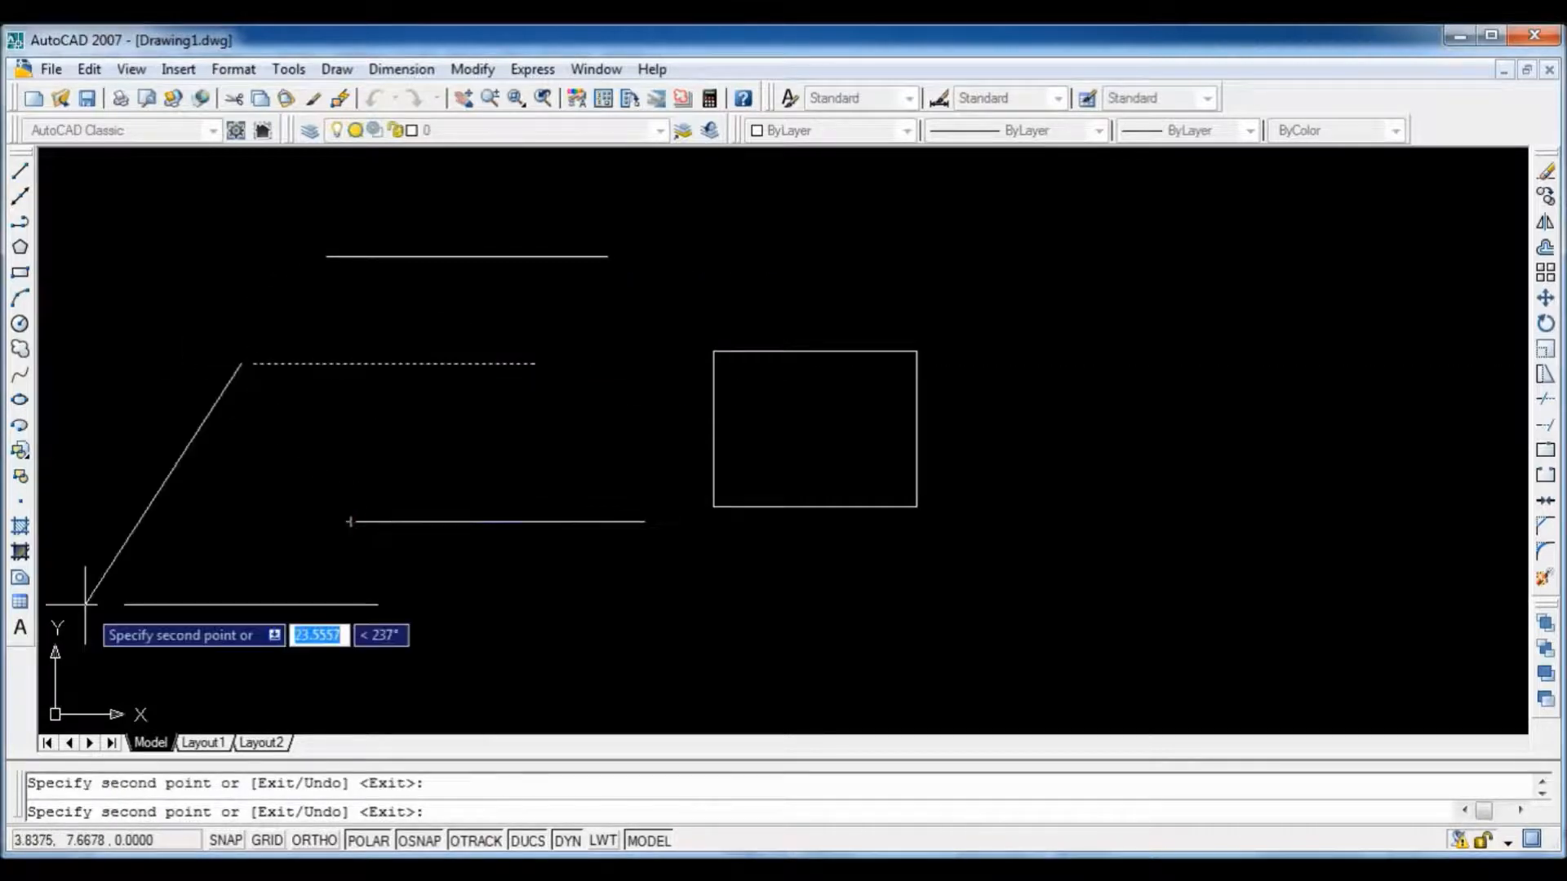
pyautogui.press('Escape')
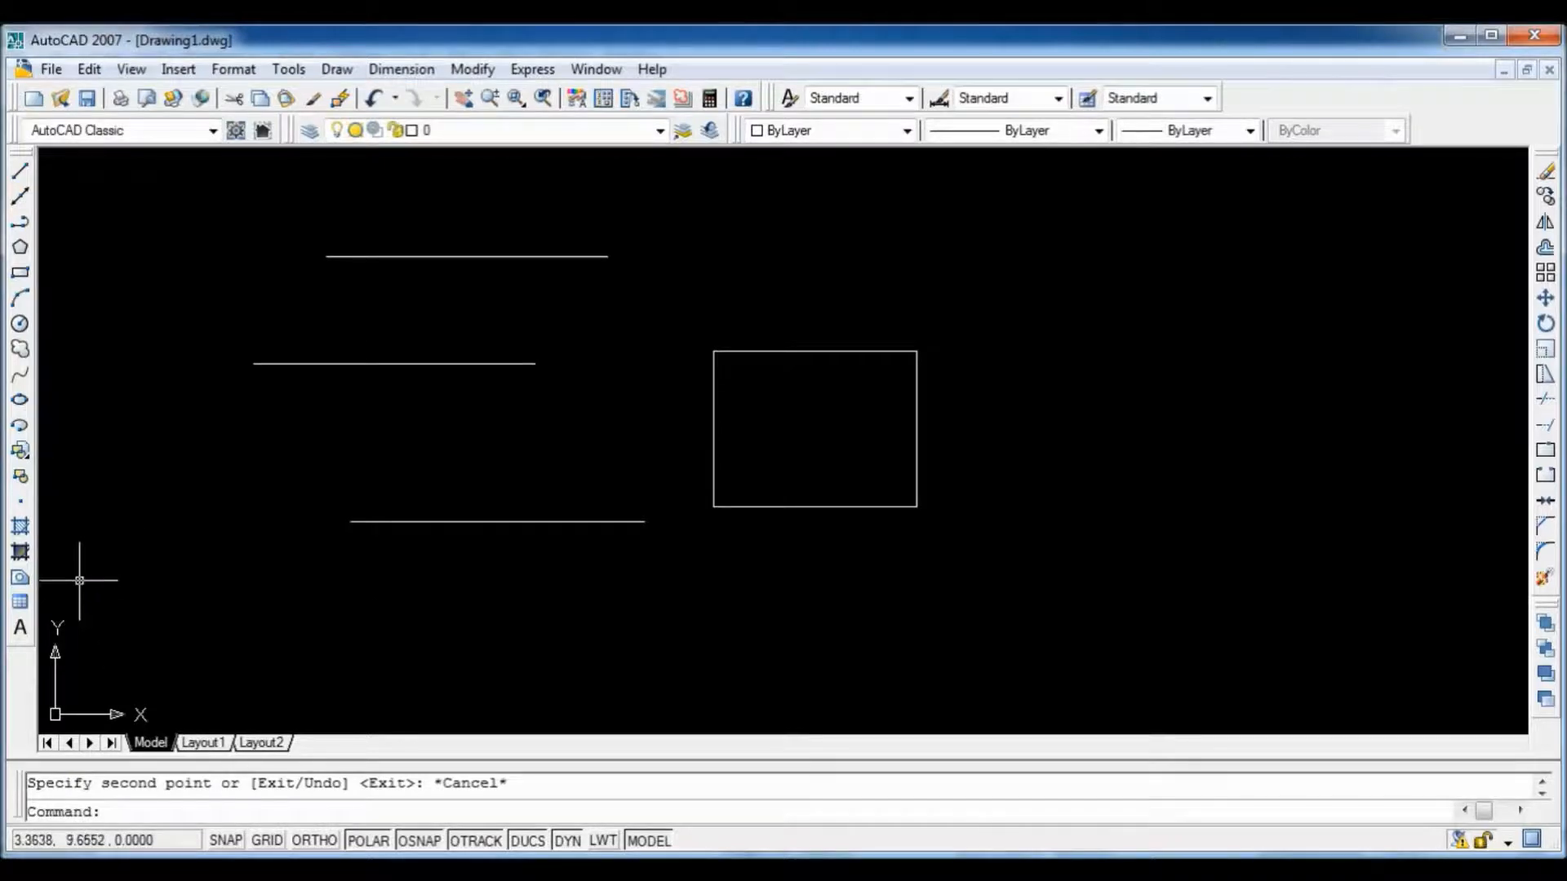
# Step: Erase the two copied lines above and below the original horizontal line
pyautogui.click(1545, 171)
pyautogui.click(475, 256)
pyautogui.click(476, 256)
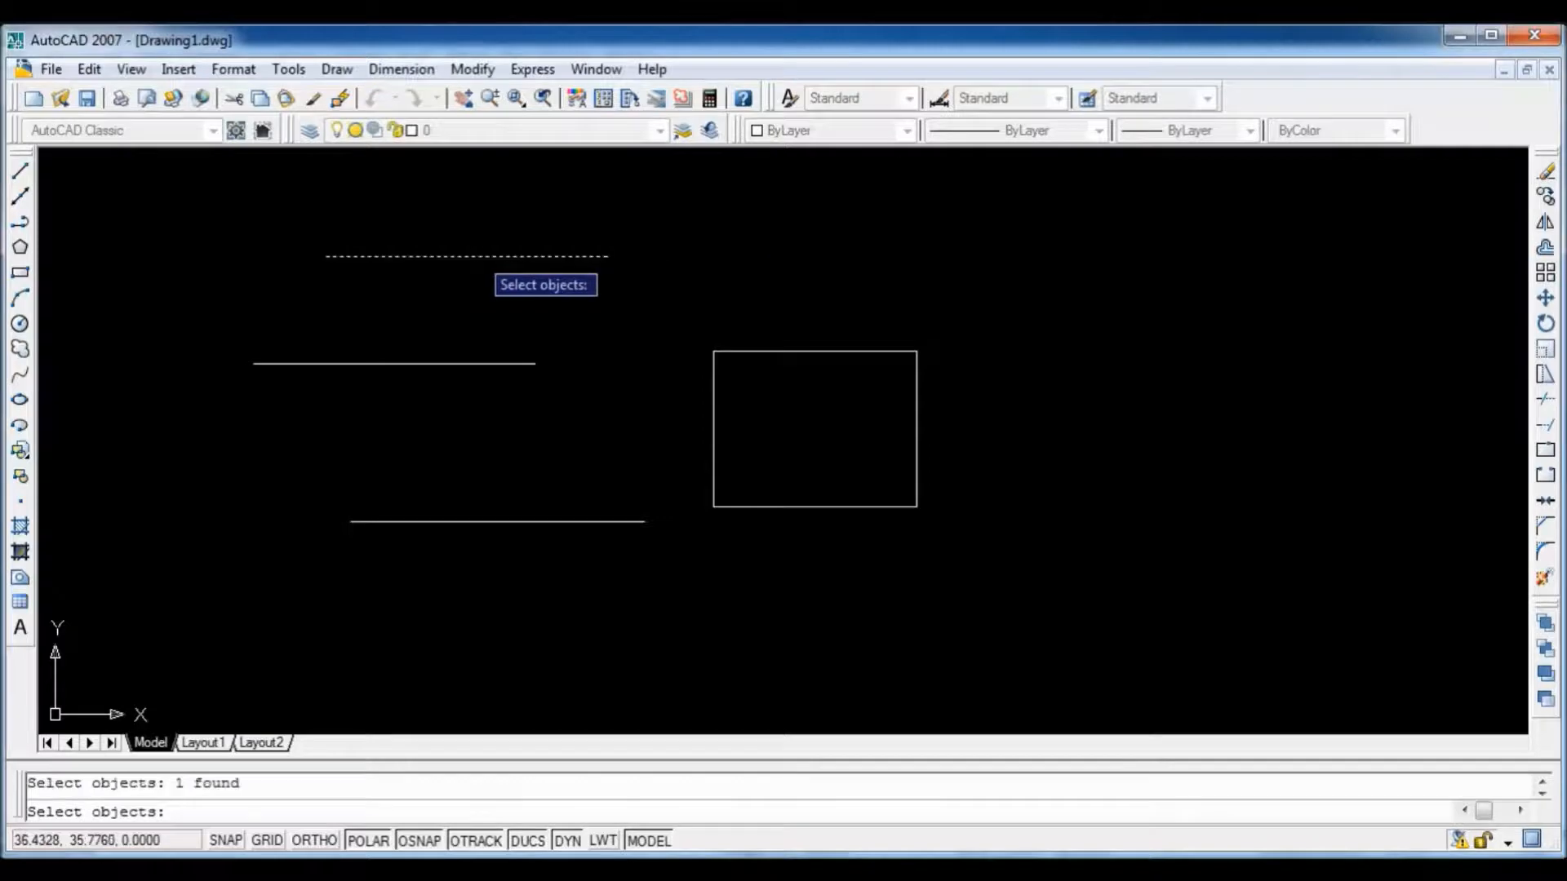
pyautogui.click(588, 522)
pyautogui.press('Return')
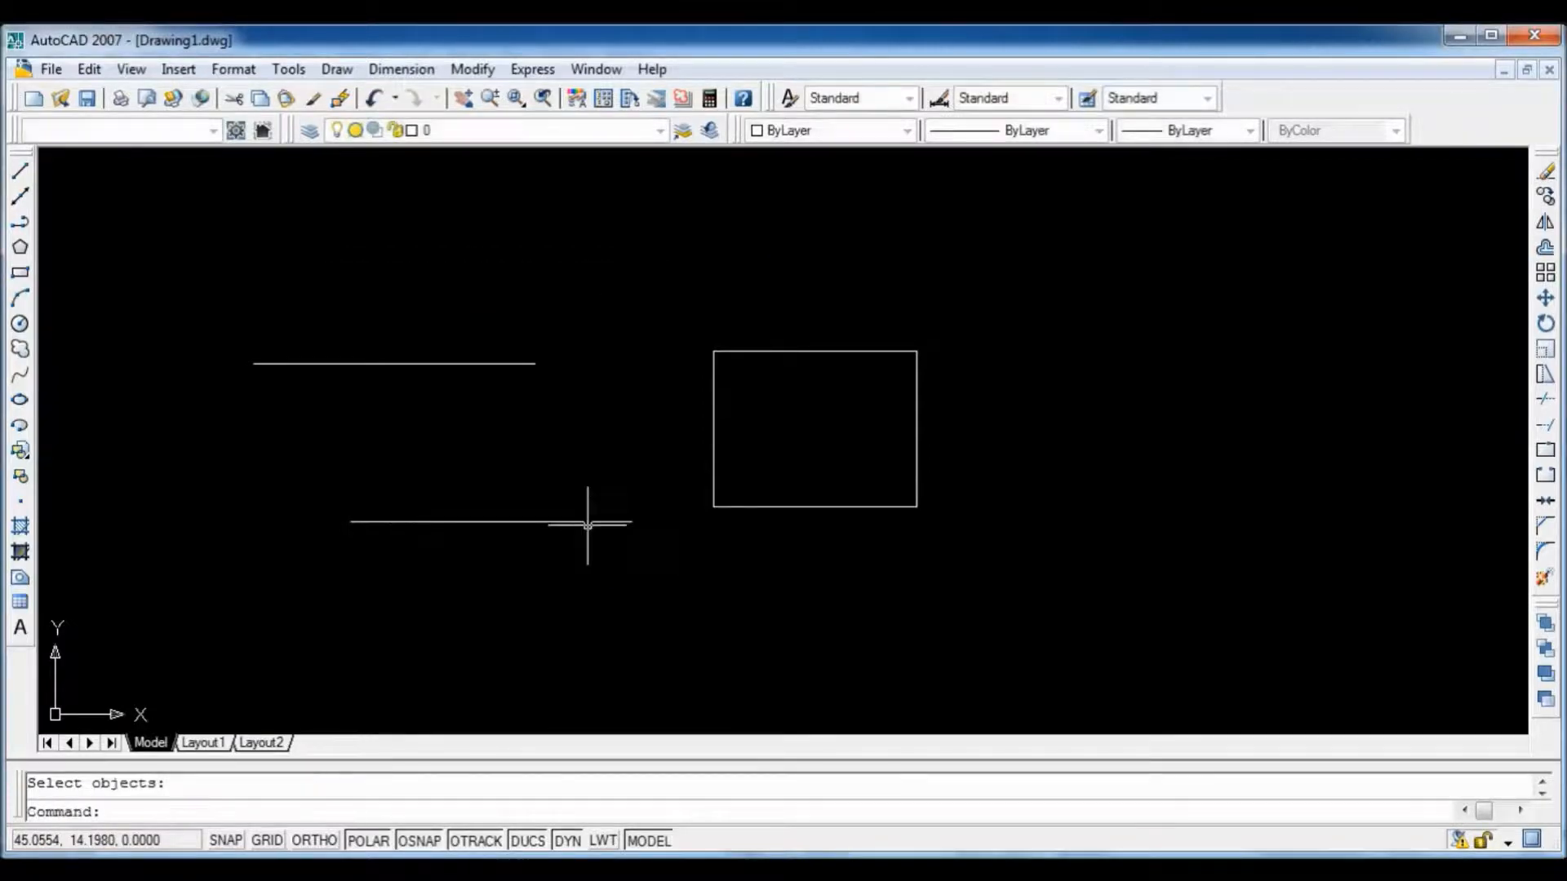
pyautogui.click(588, 522)
pyautogui.press('Delete')
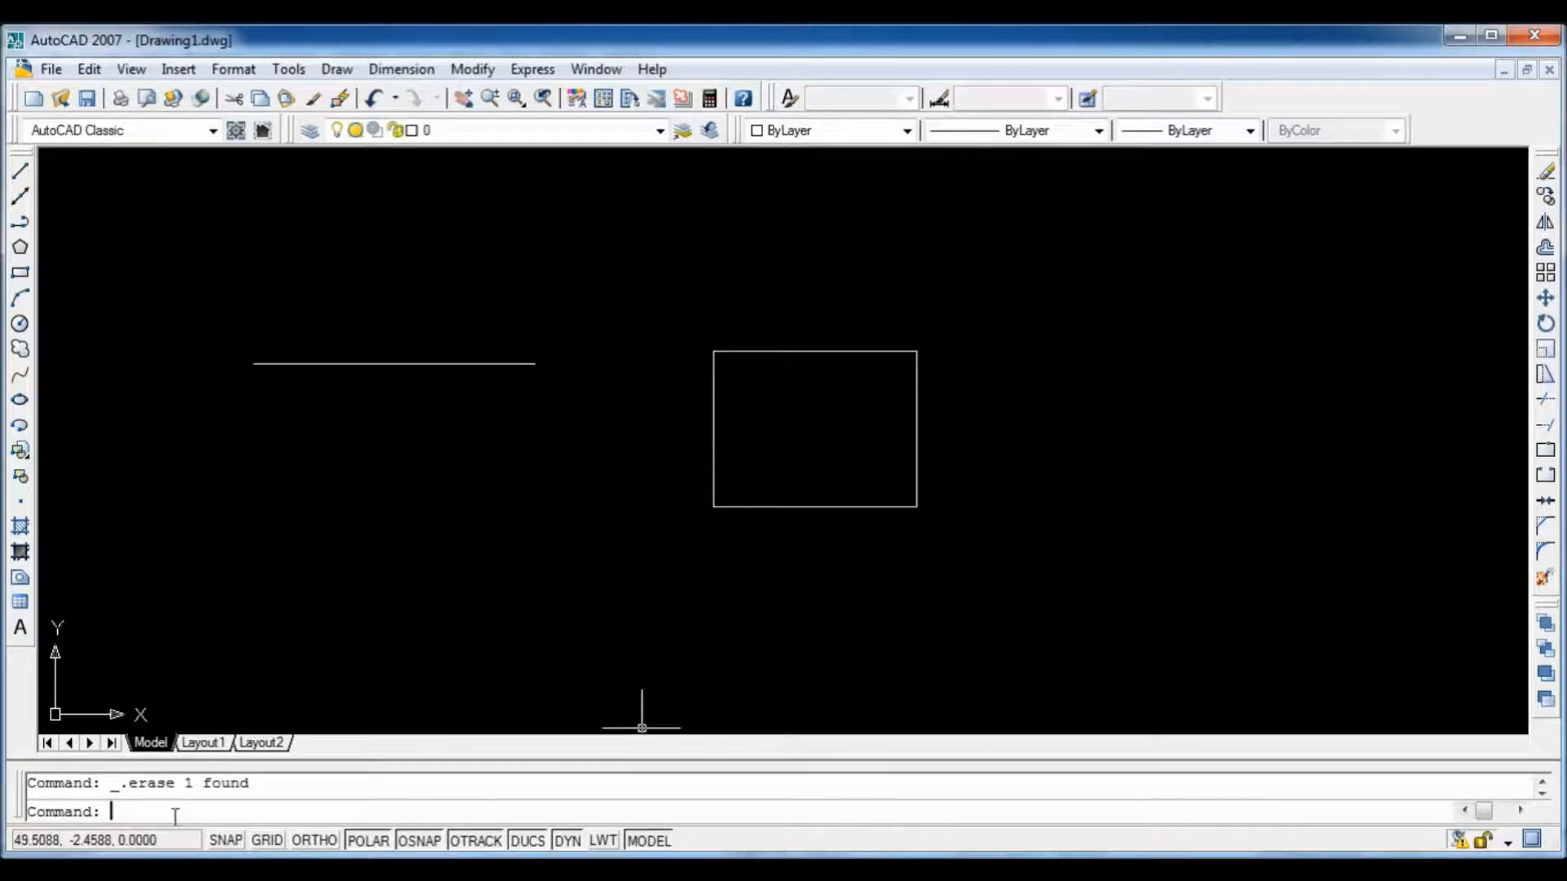
# Step: Offset the horizontal line upward by 5, and offset the resulting line upward by the same distance
pyautogui.write('offset')
pyautogui.press('Return')
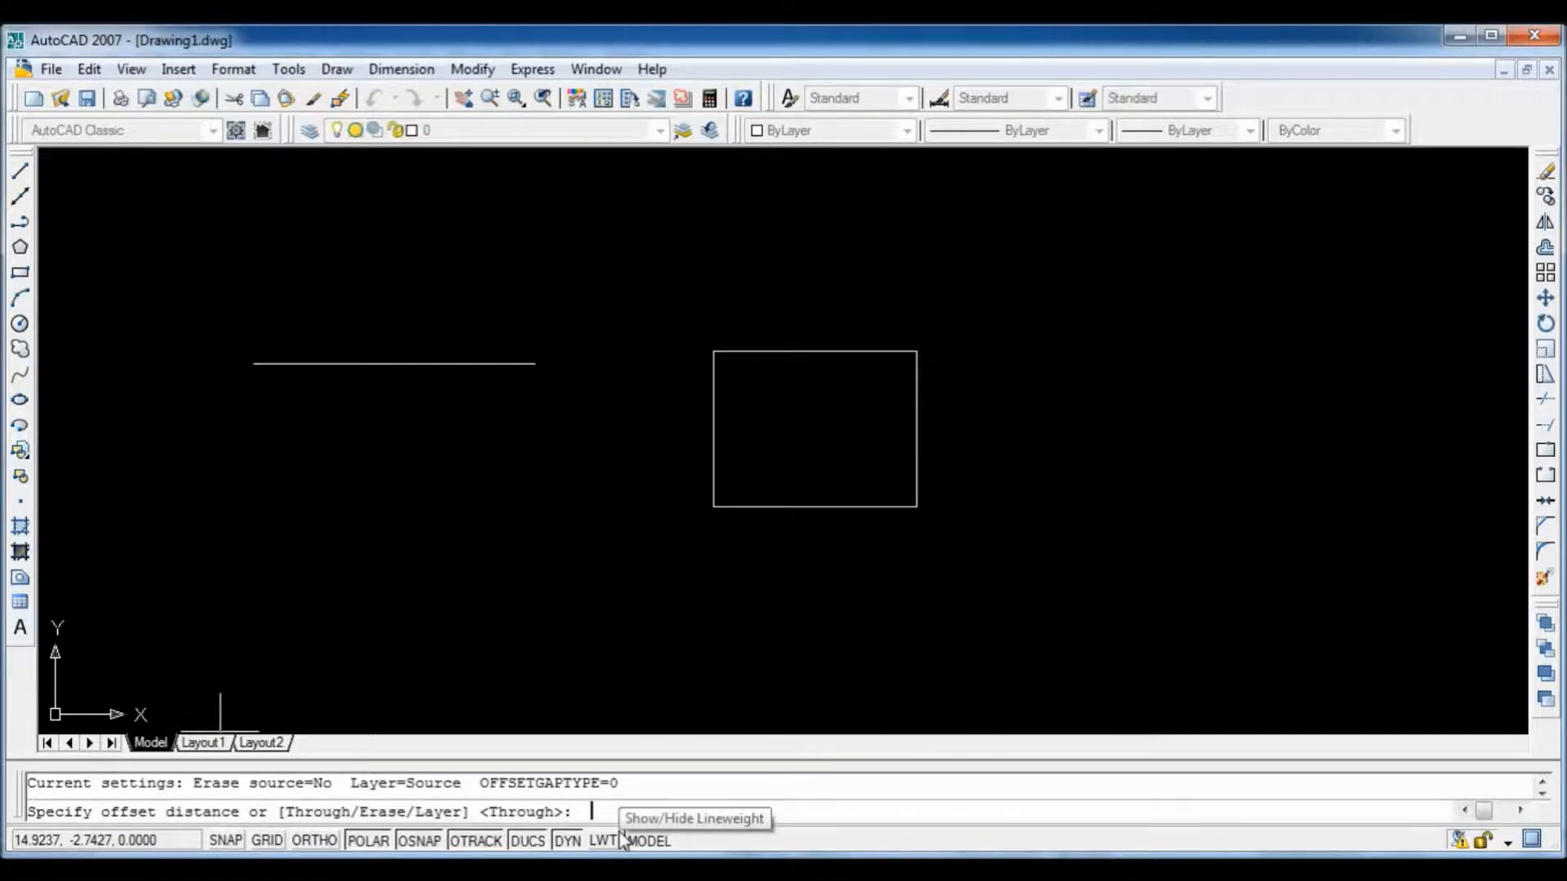
pyautogui.write('5')
pyautogui.press('Return')
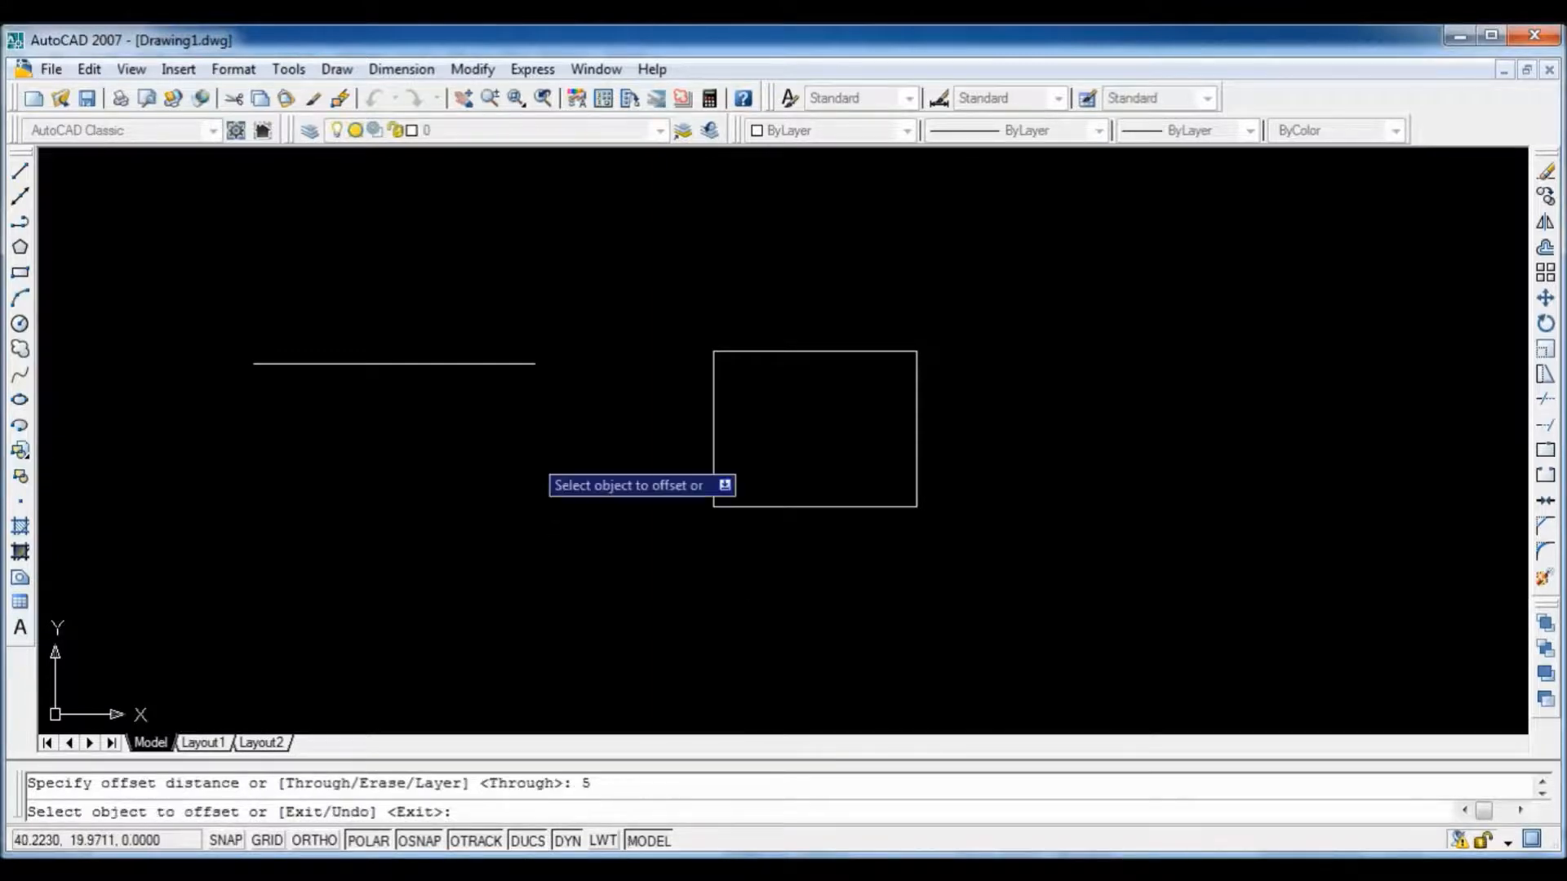
pyautogui.click(448, 363)
pyautogui.click(439, 313)
pyautogui.click(441, 303)
pyautogui.click(440, 264)
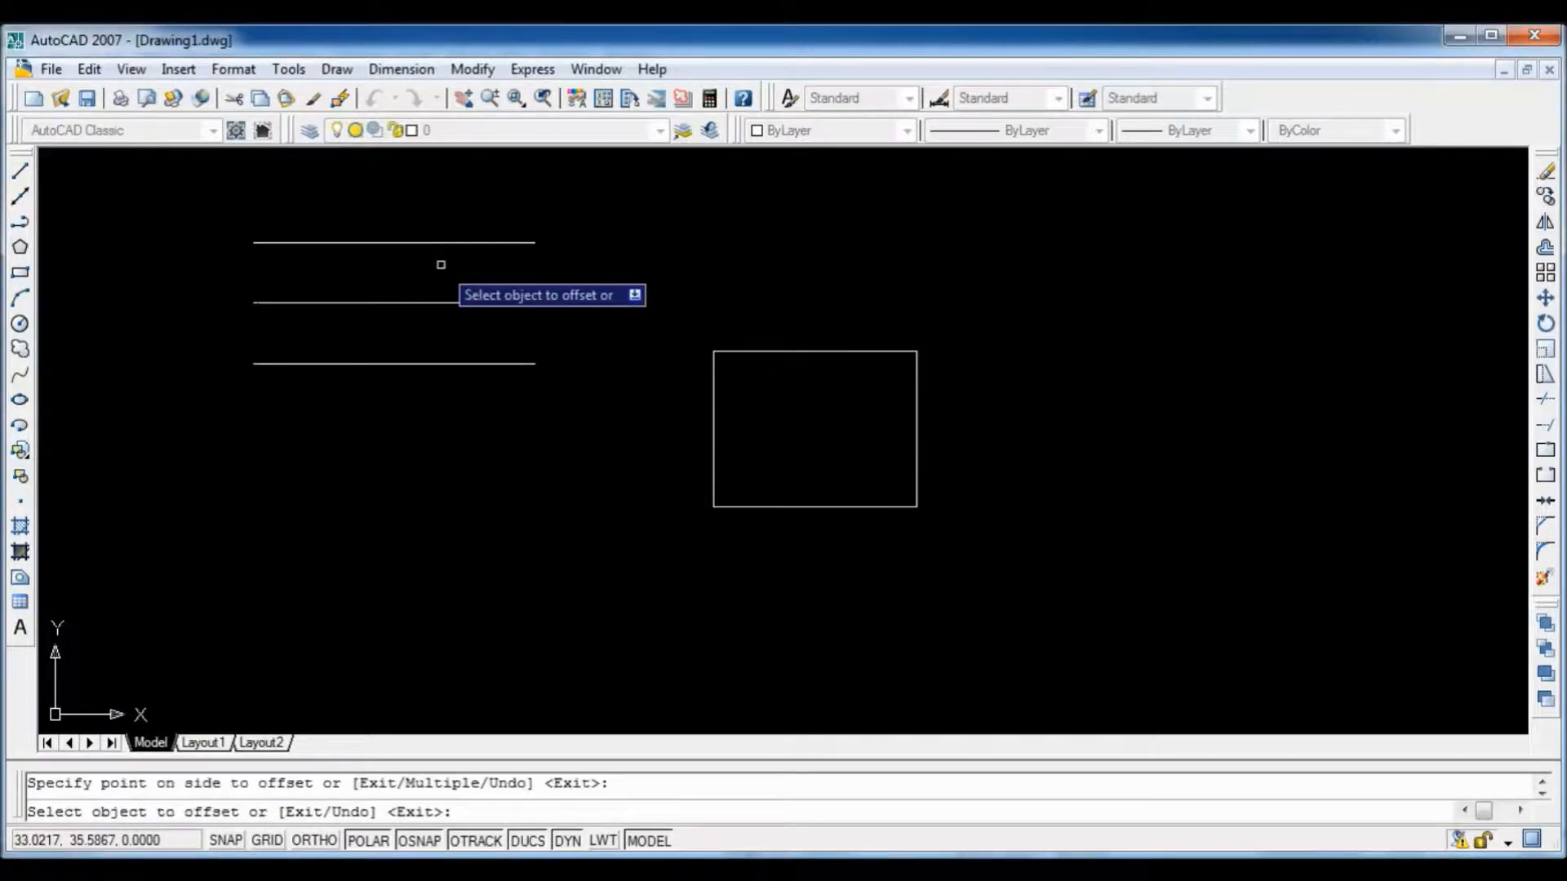
pyautogui.press('Escape')
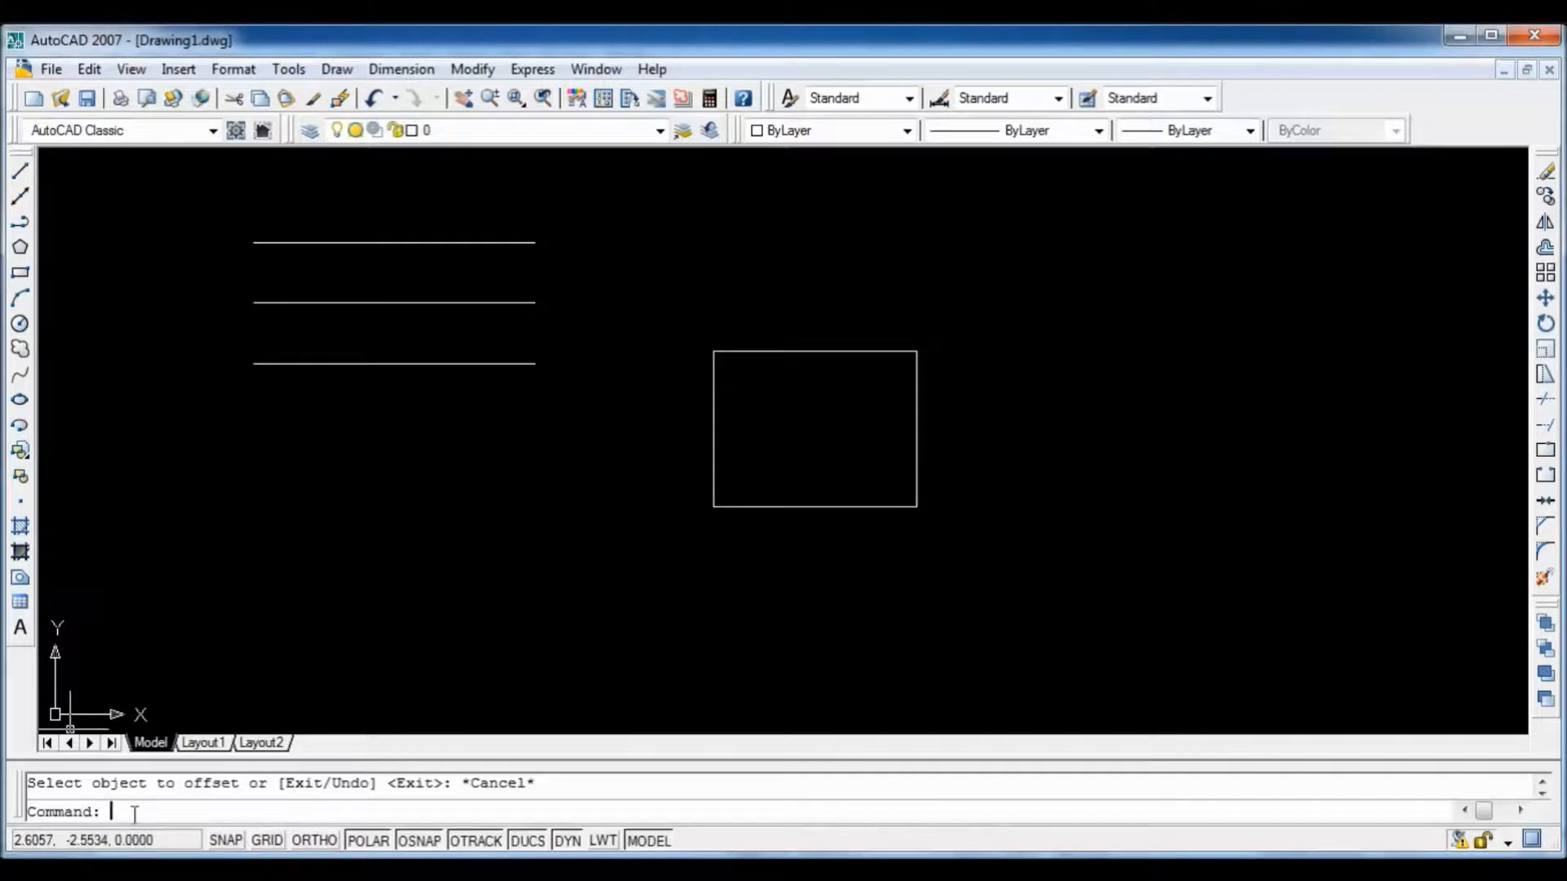
# Step: Offset the rectangle outward by 5, and offset the resulting rectangle outward by the same distance
pyautogui.write('offset')
pyautogui.press('Return')
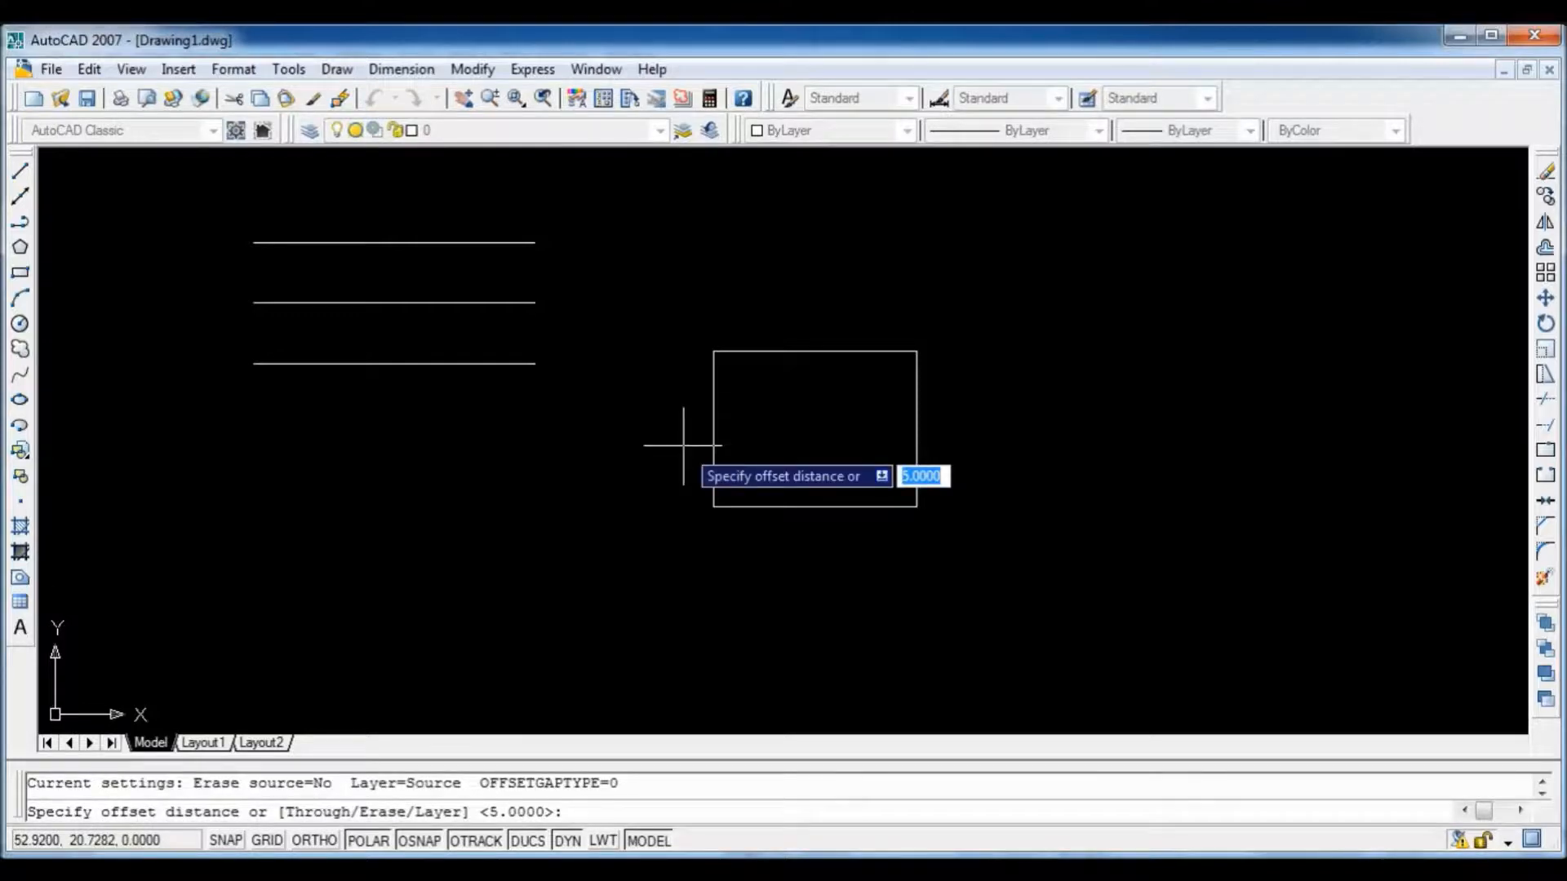
pyautogui.press('Return')
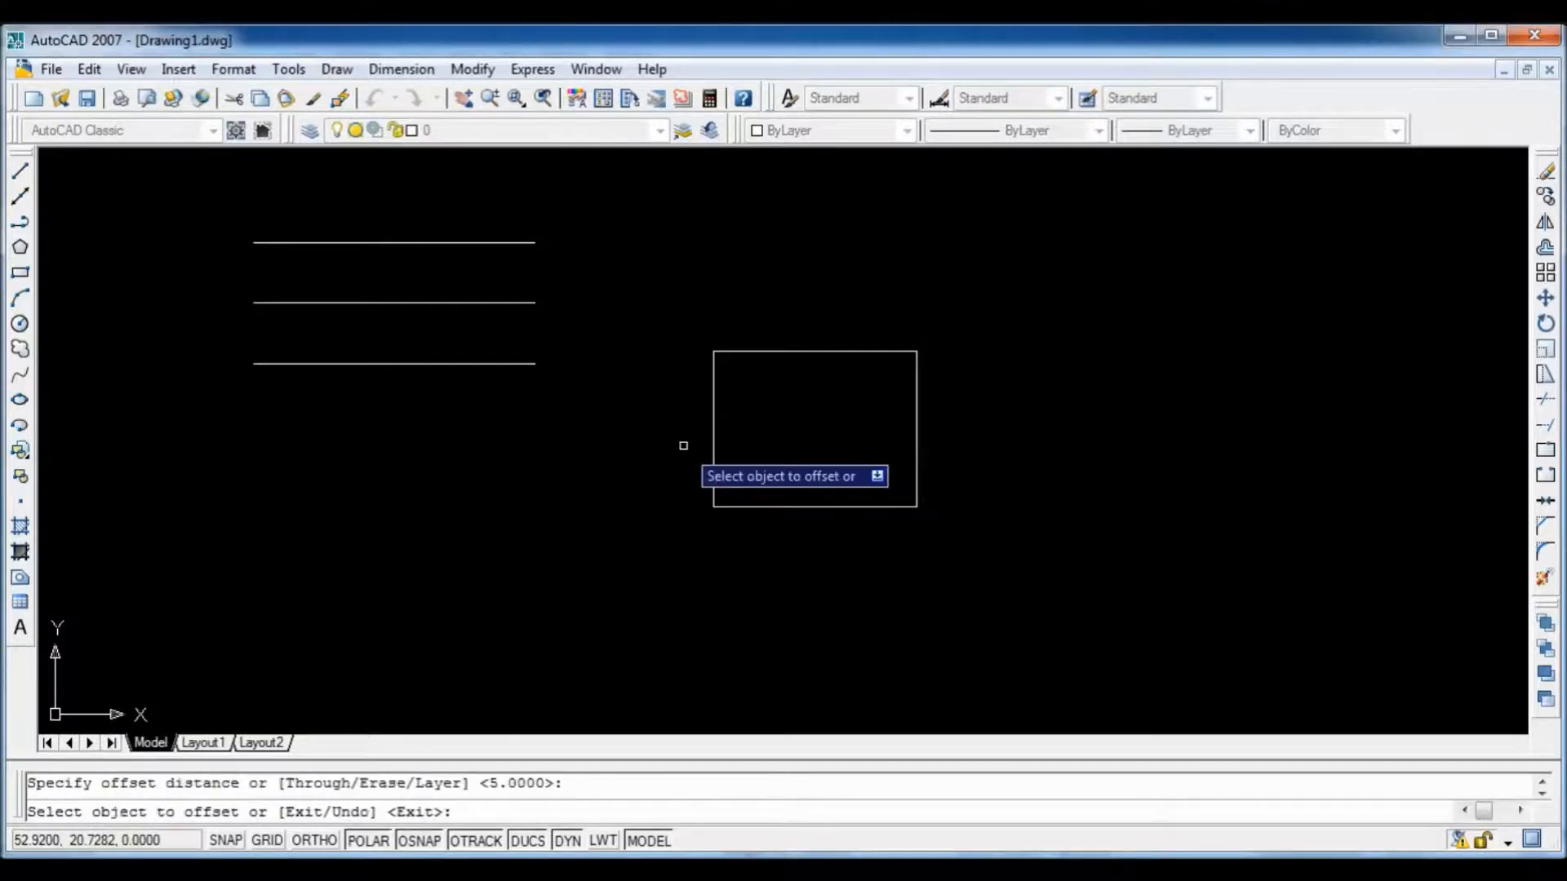
pyautogui.click(718, 422)
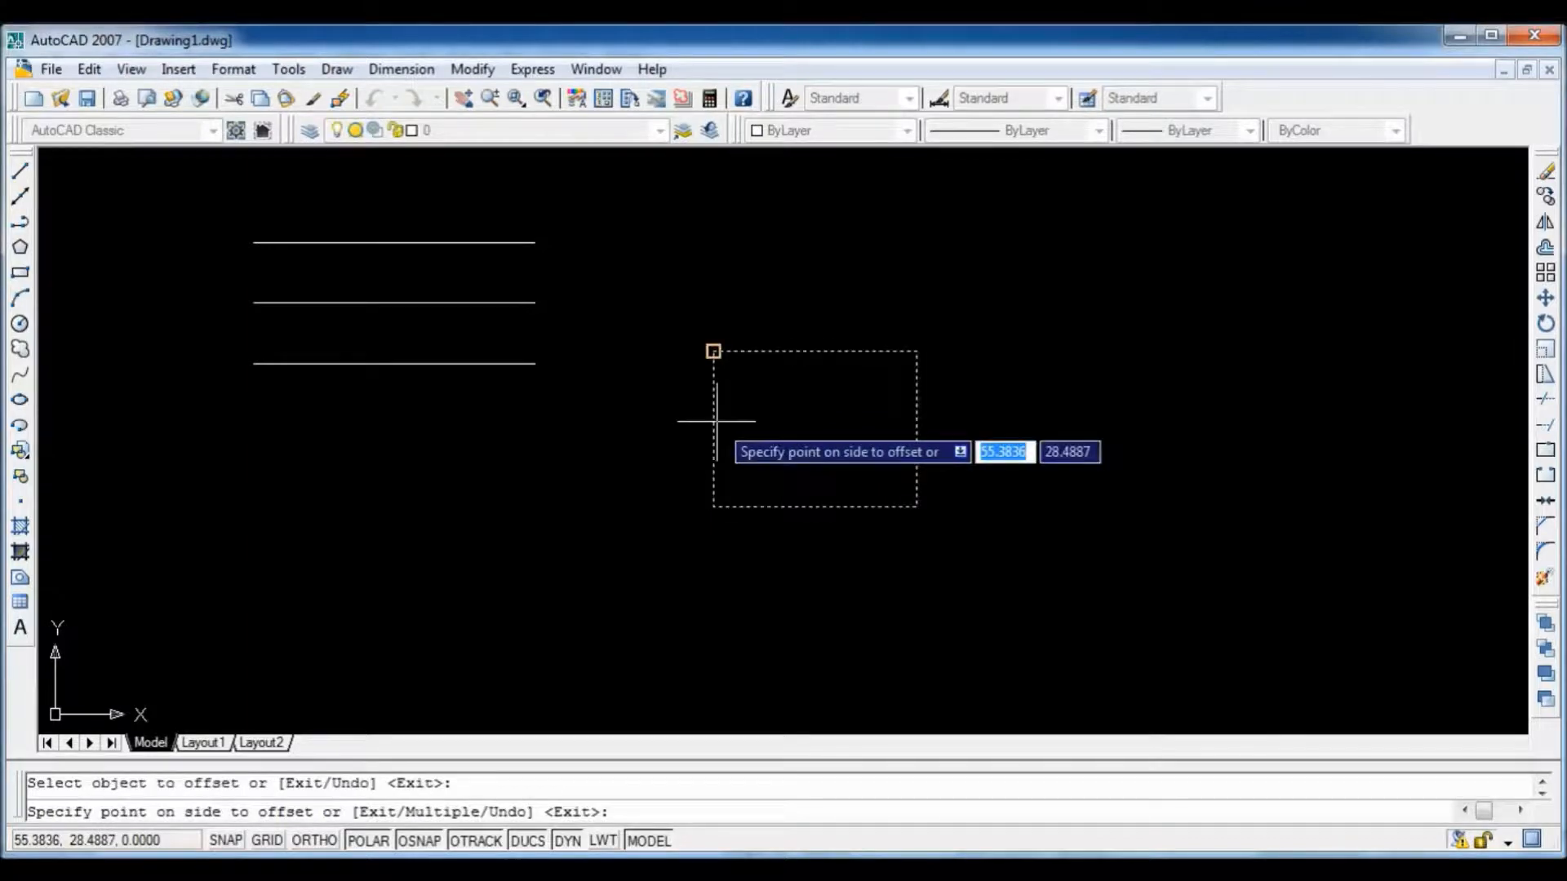
pyautogui.click(668, 422)
pyautogui.click(645, 447)
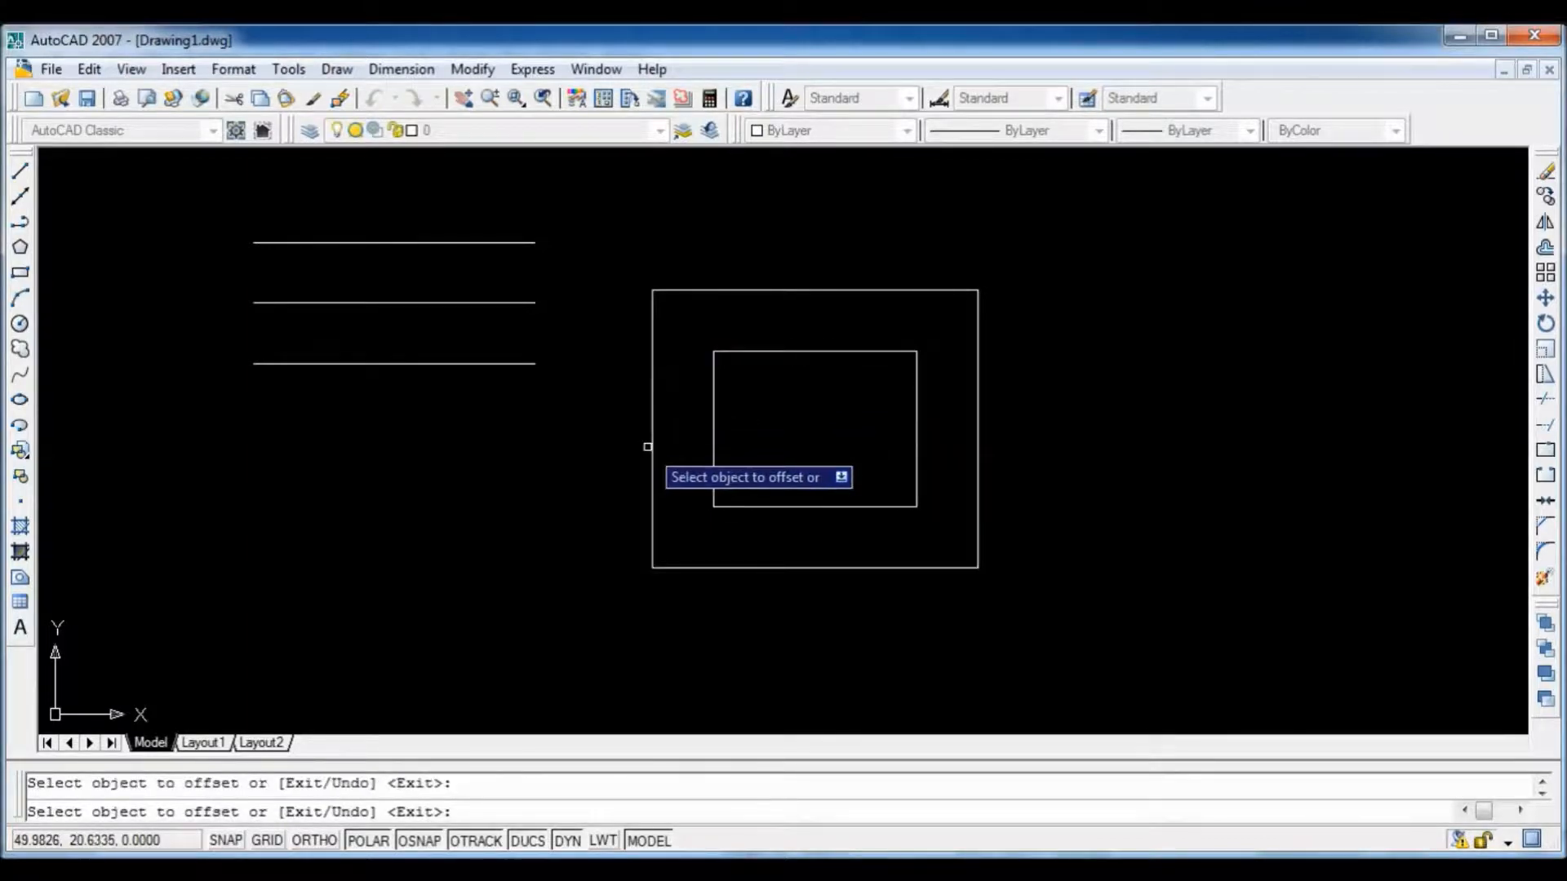
pyautogui.click(653, 447)
pyautogui.click(619, 448)
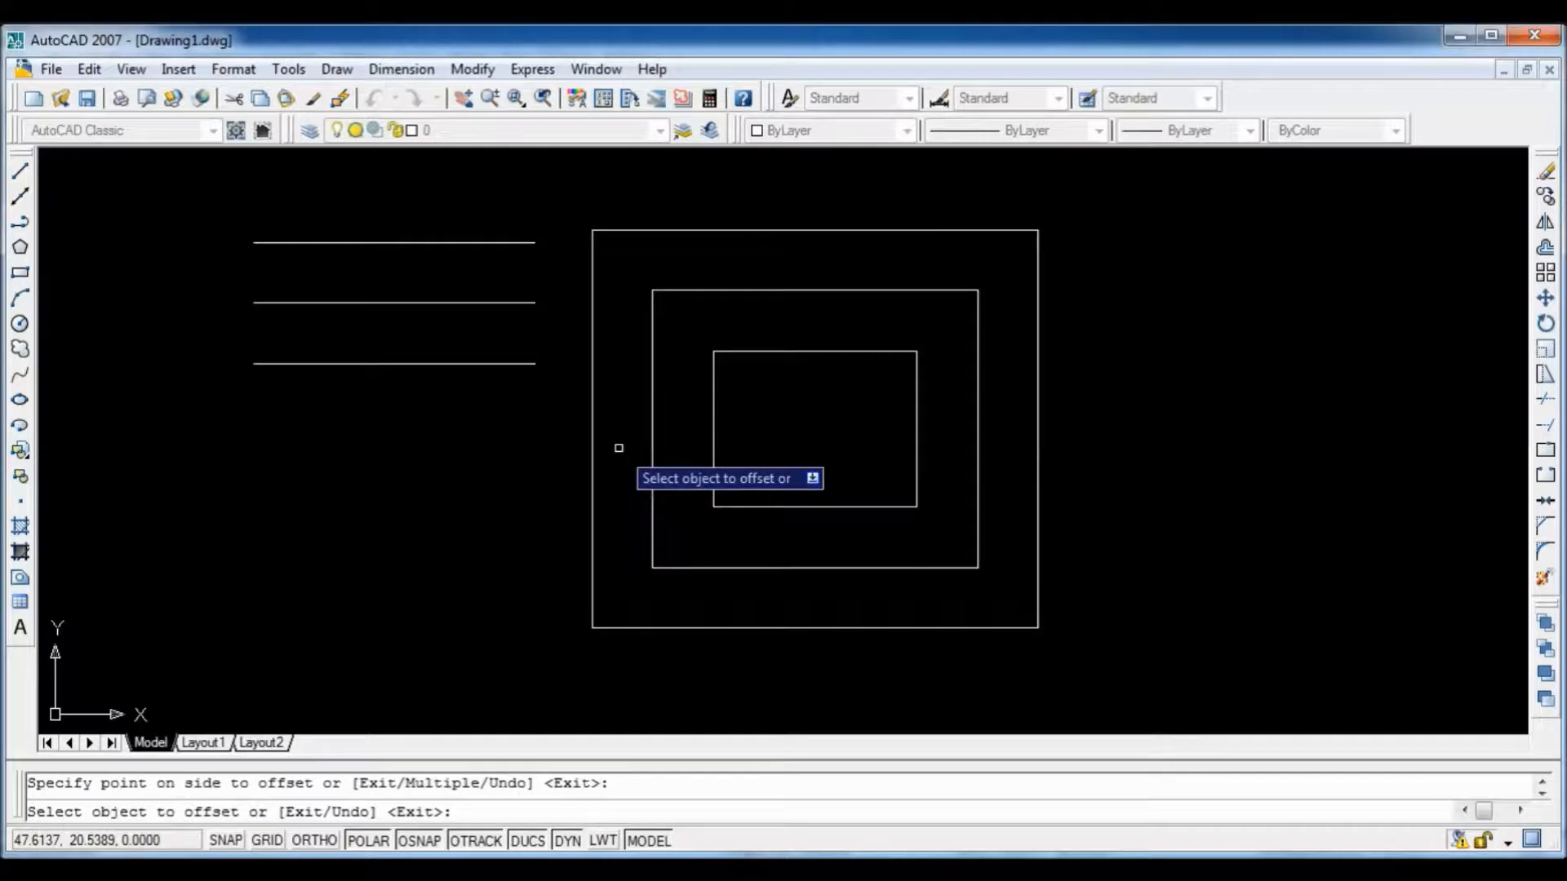
pyautogui.press('Escape')
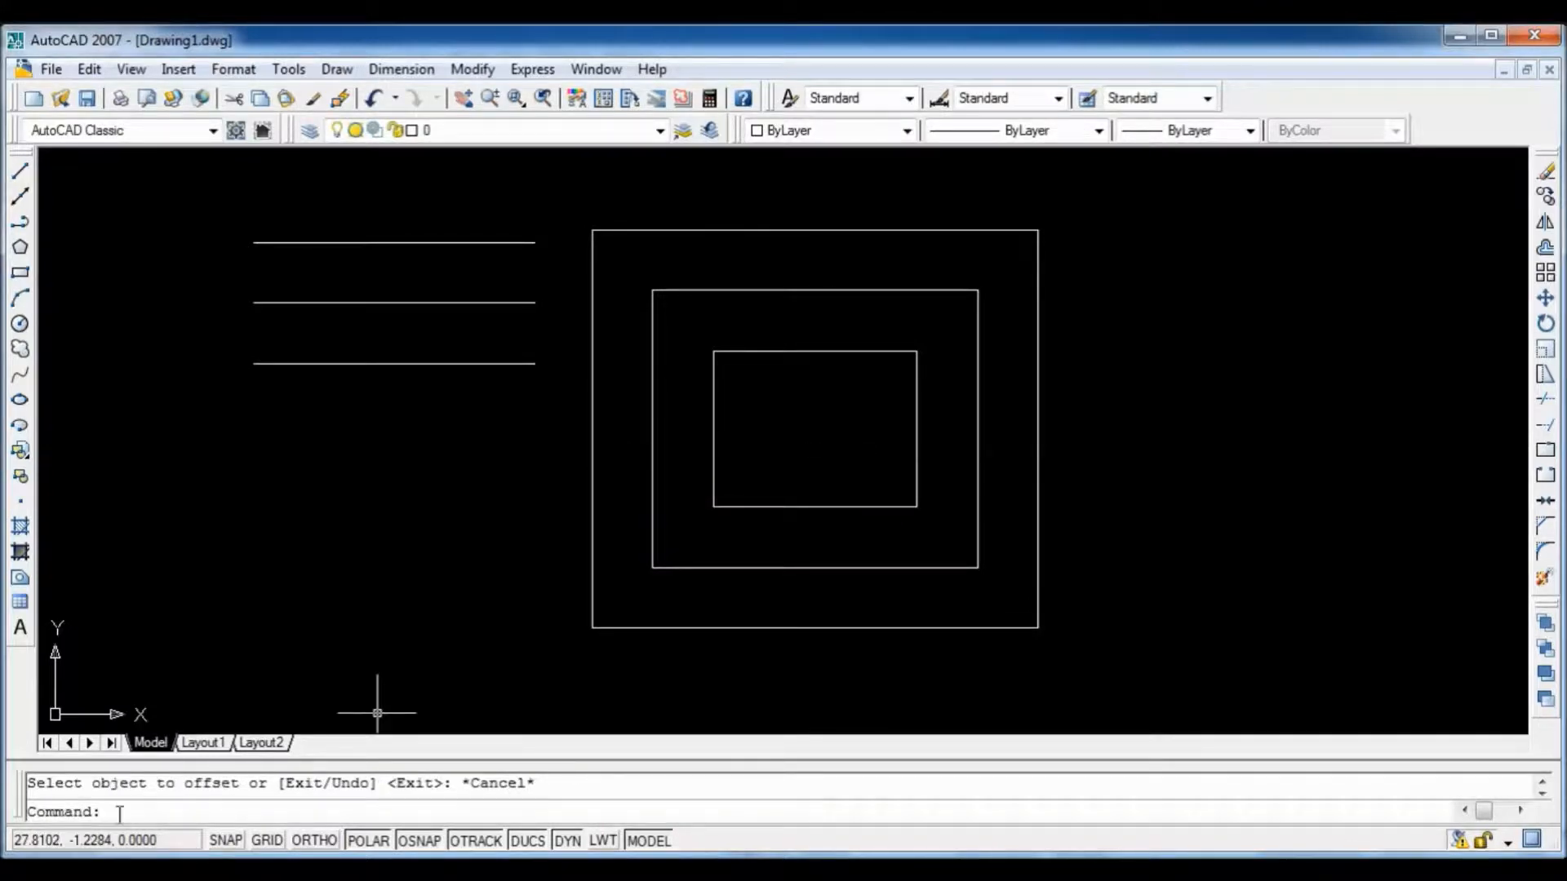
# Step: Offset the innermost rectangle inward by a distance of 2
pyautogui.write('offset')
pyautogui.press('Return')
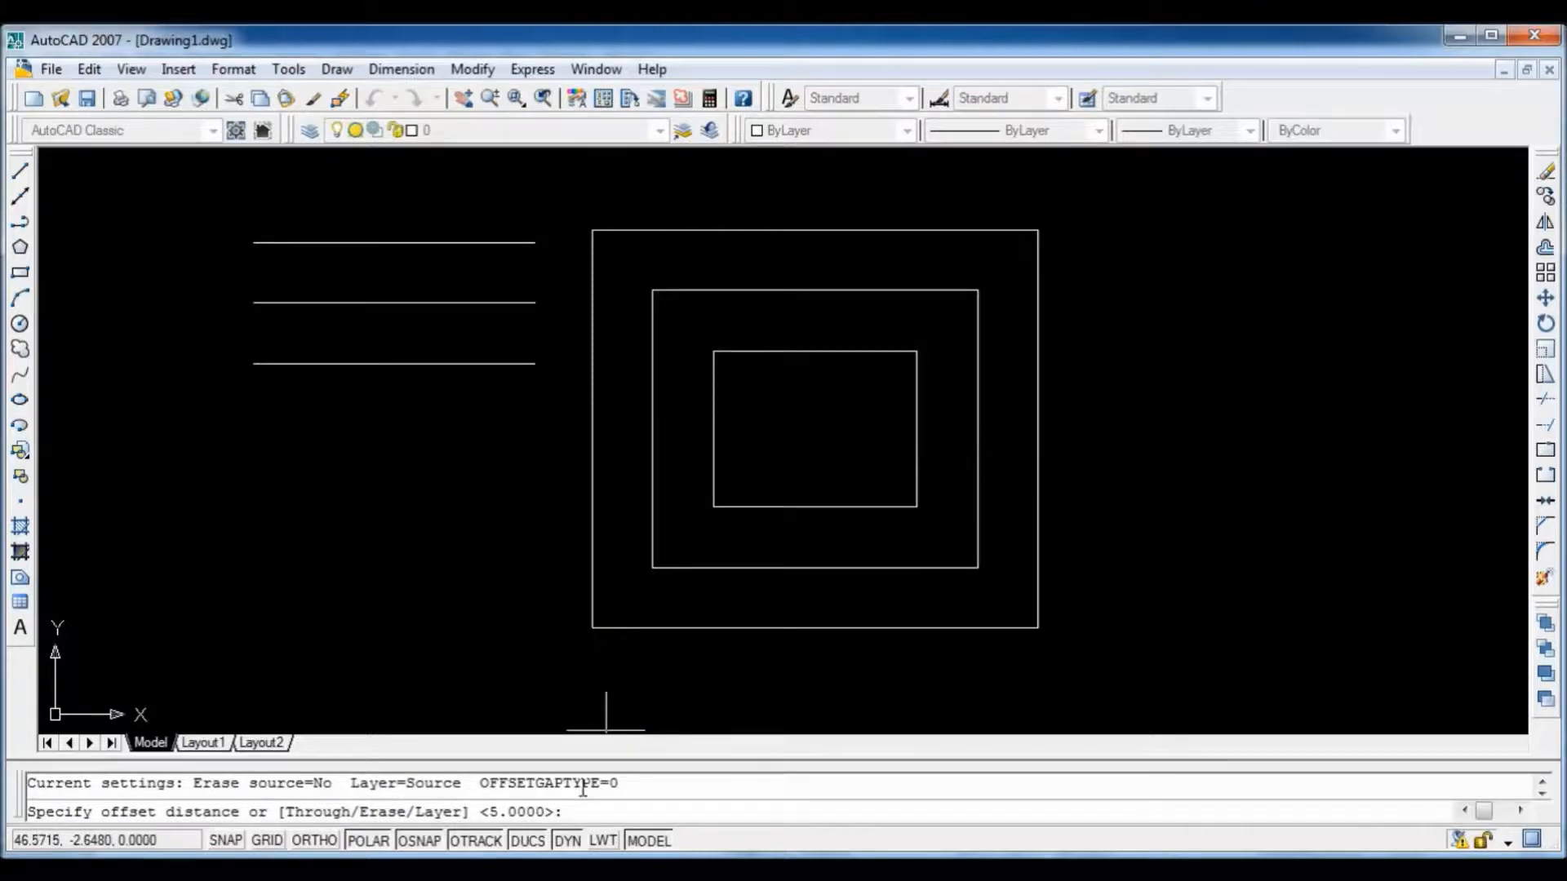
pyautogui.write('2')
pyautogui.press('Return')
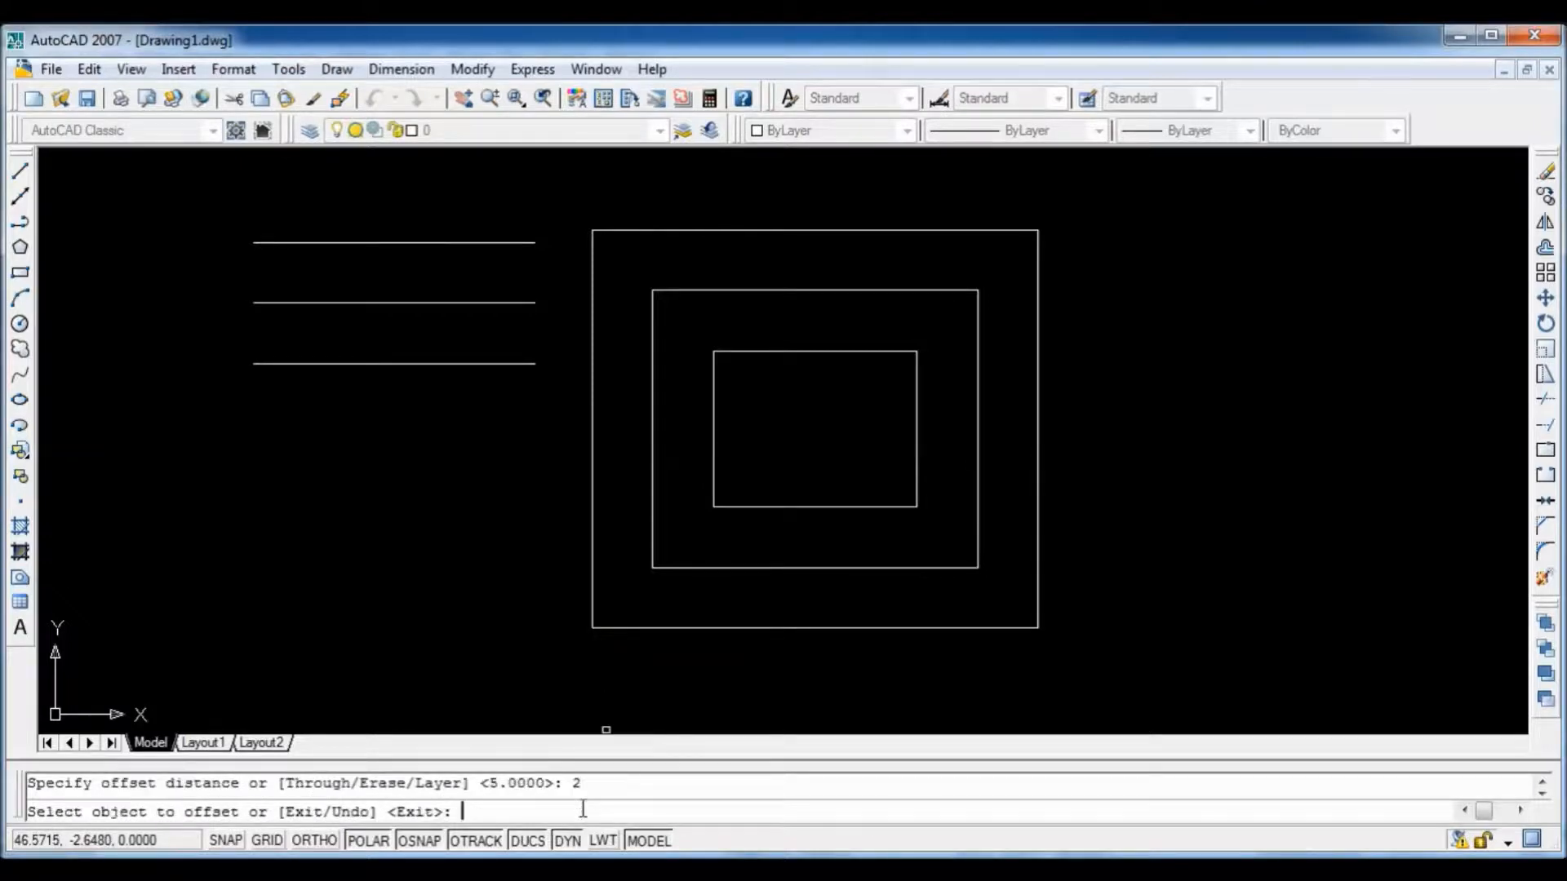
pyautogui.click(768, 350)
pyautogui.click(790, 409)
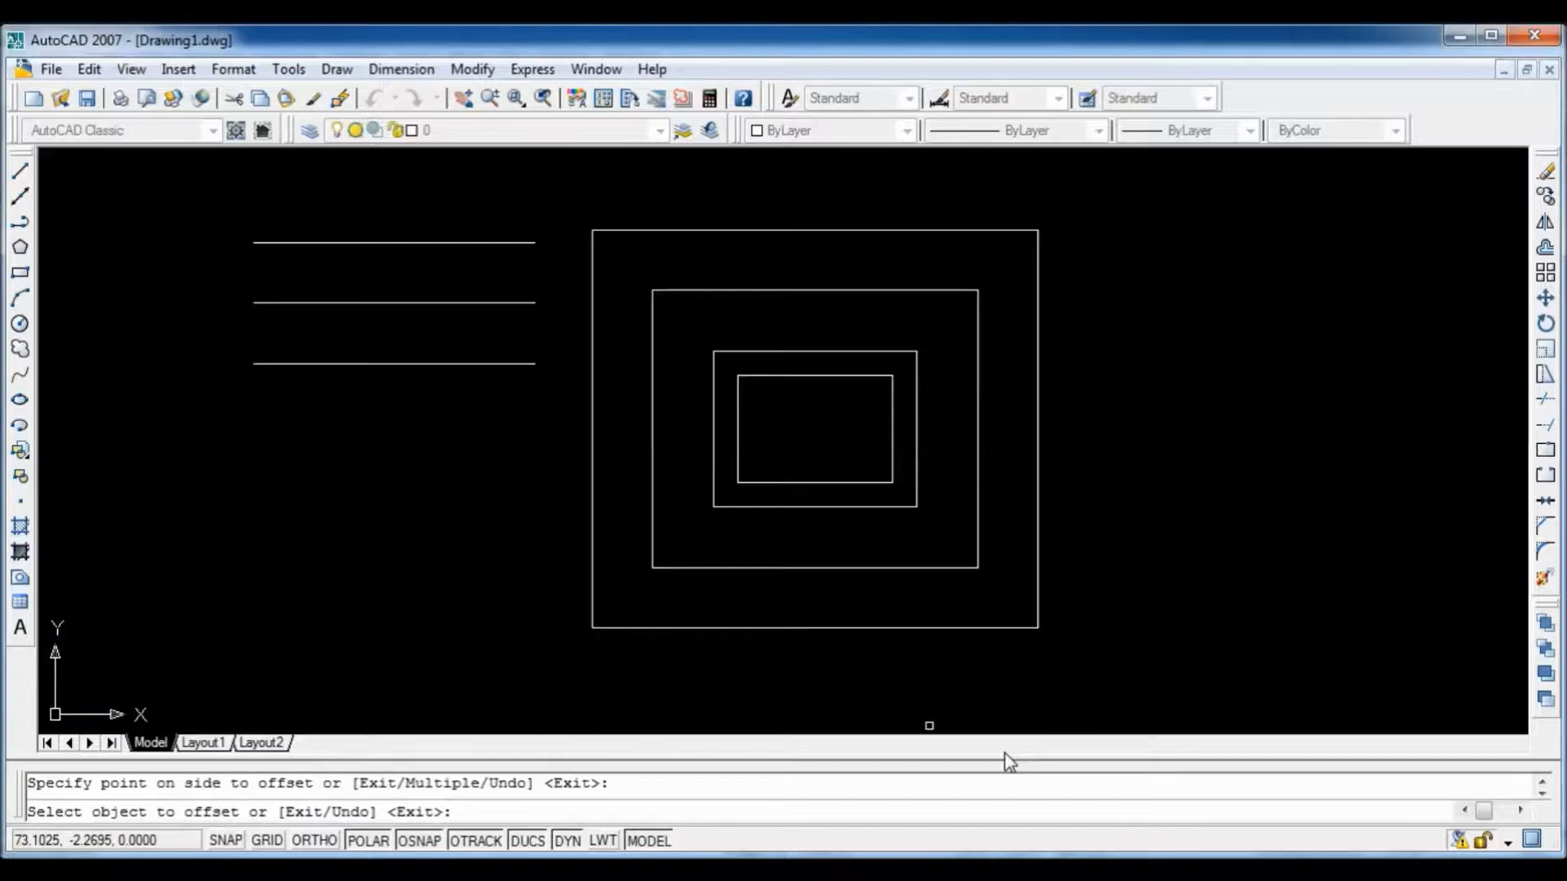
# Step: Explode the outermost rectangle into separate lines
pyautogui.press('Escape')
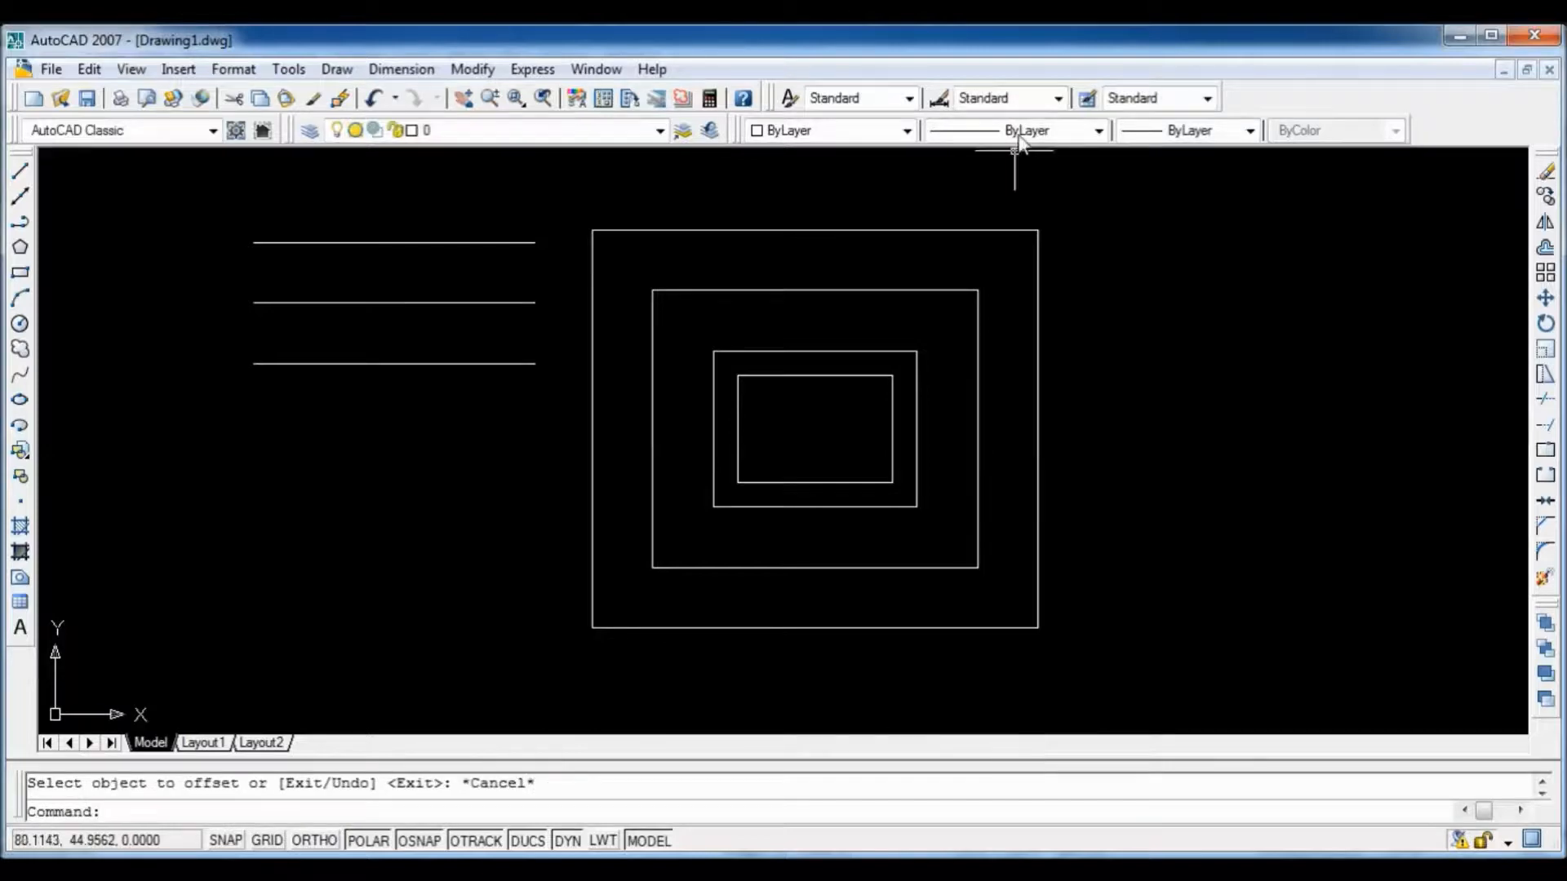
pyautogui.click(890, 229)
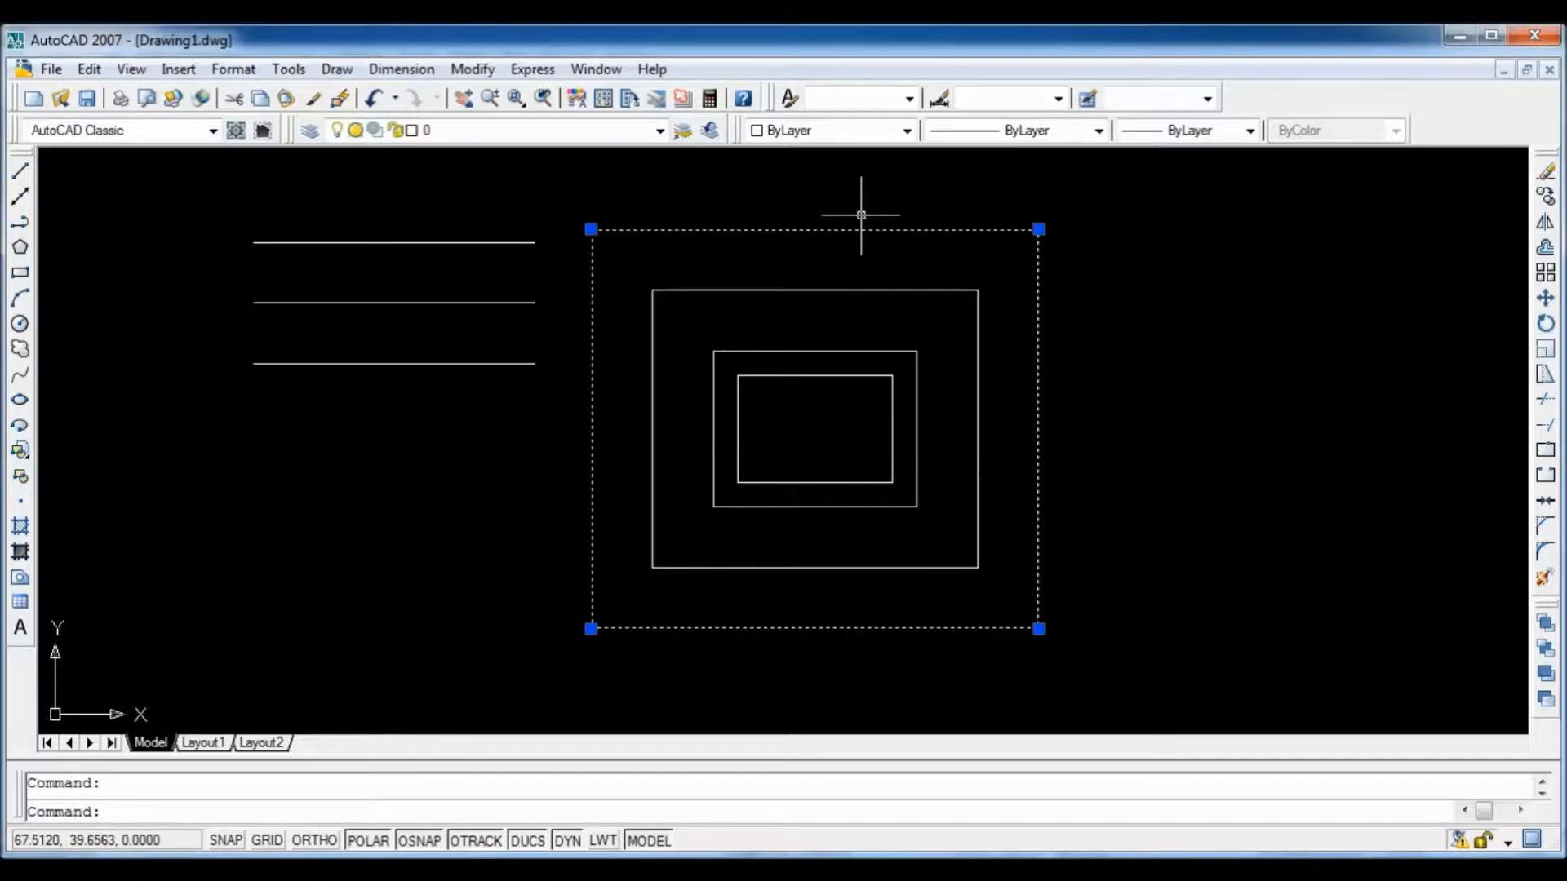
pyautogui.press('Escape')
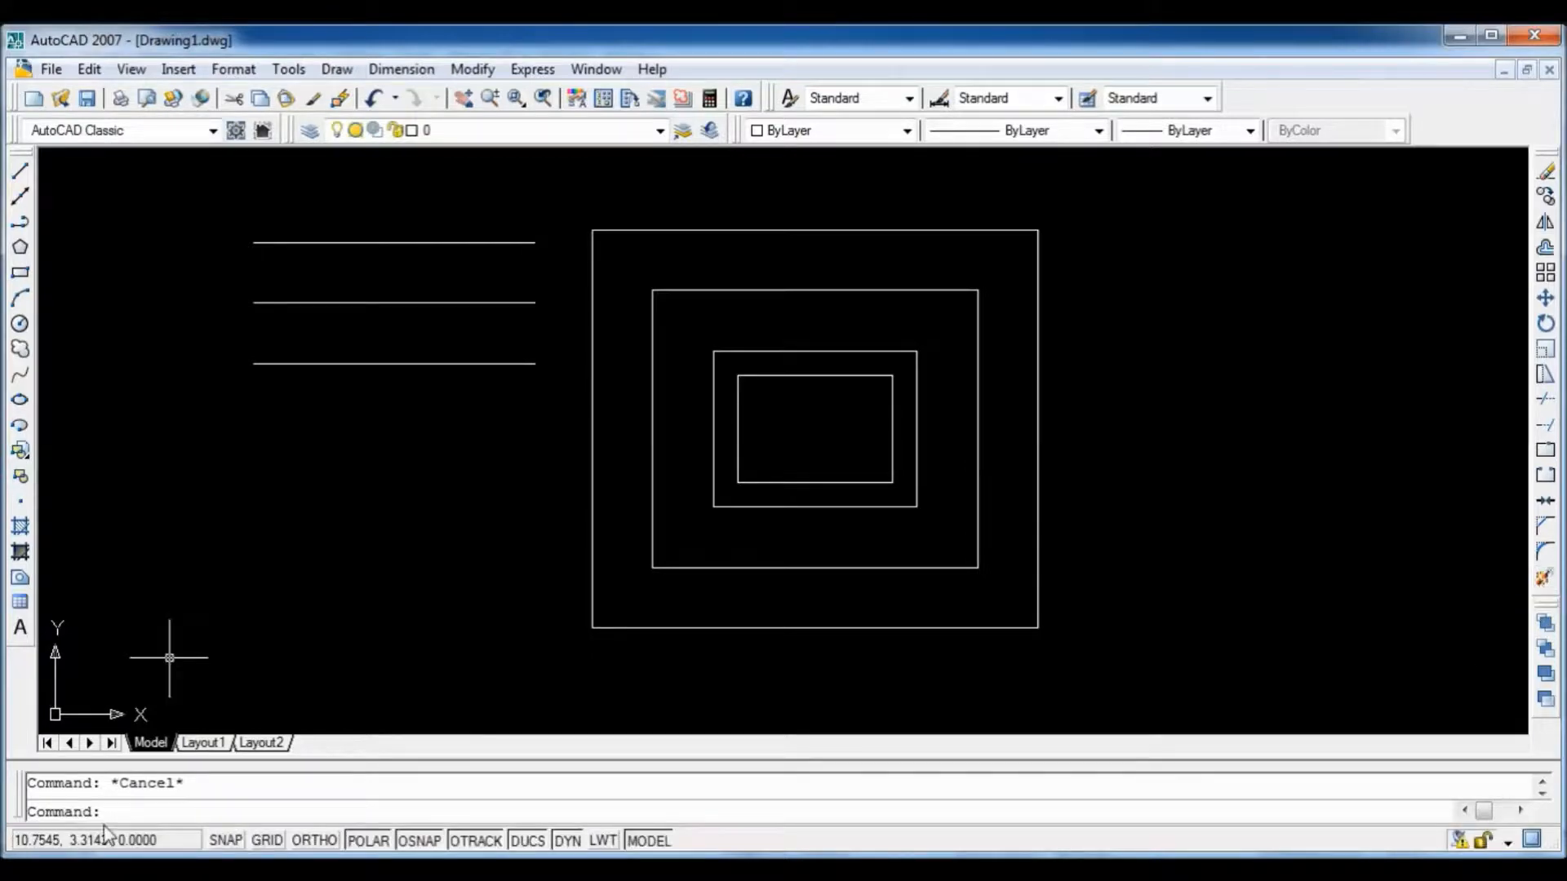
pyautogui.write('explode')
pyautogui.press('Return')
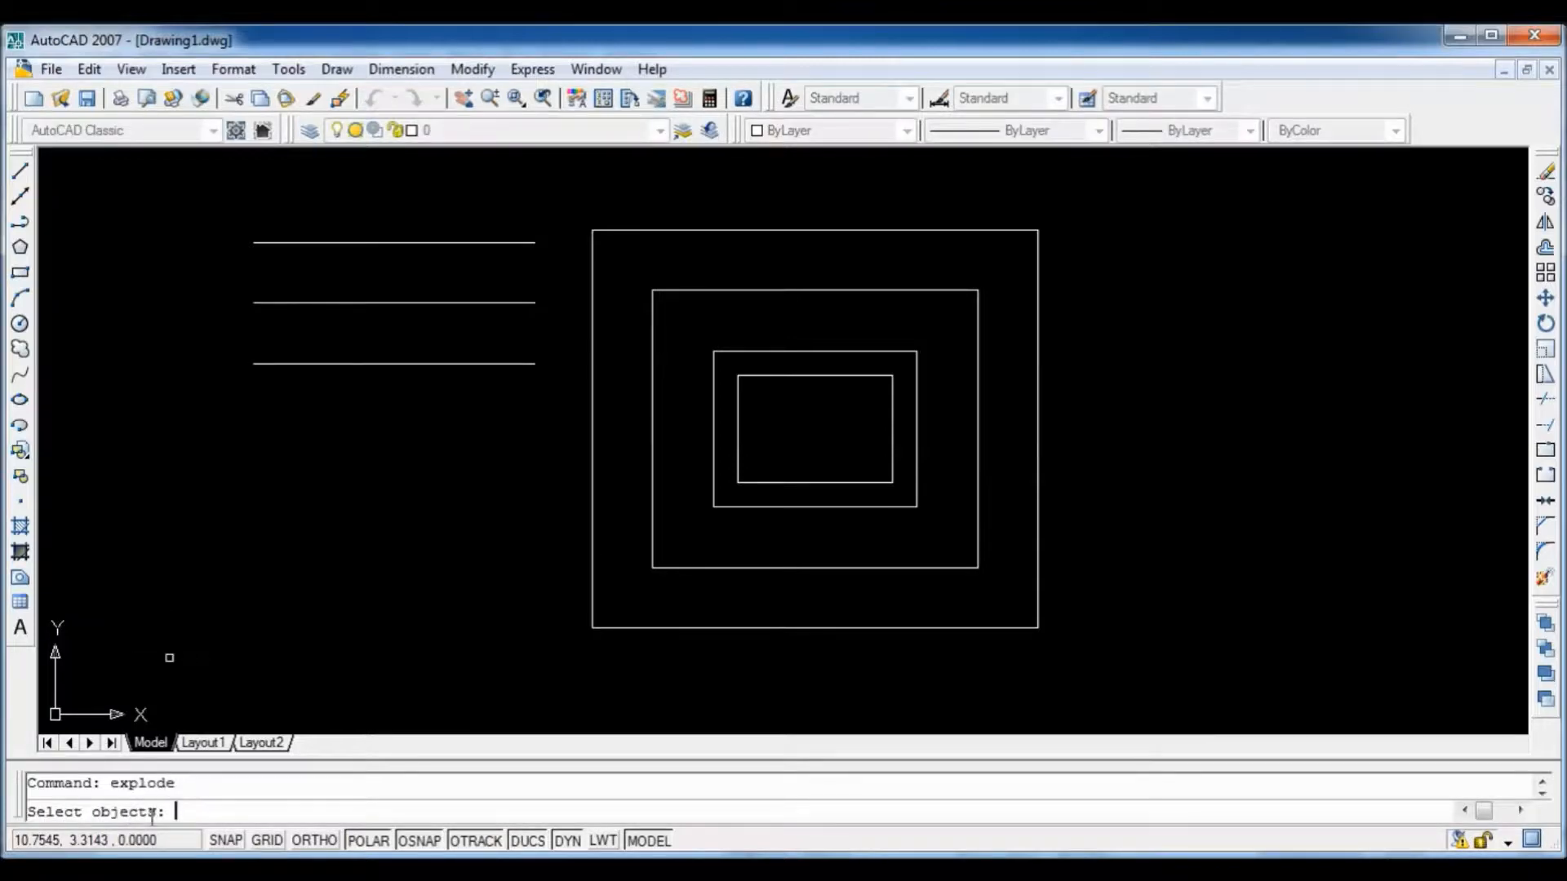
pyautogui.click(842, 231)
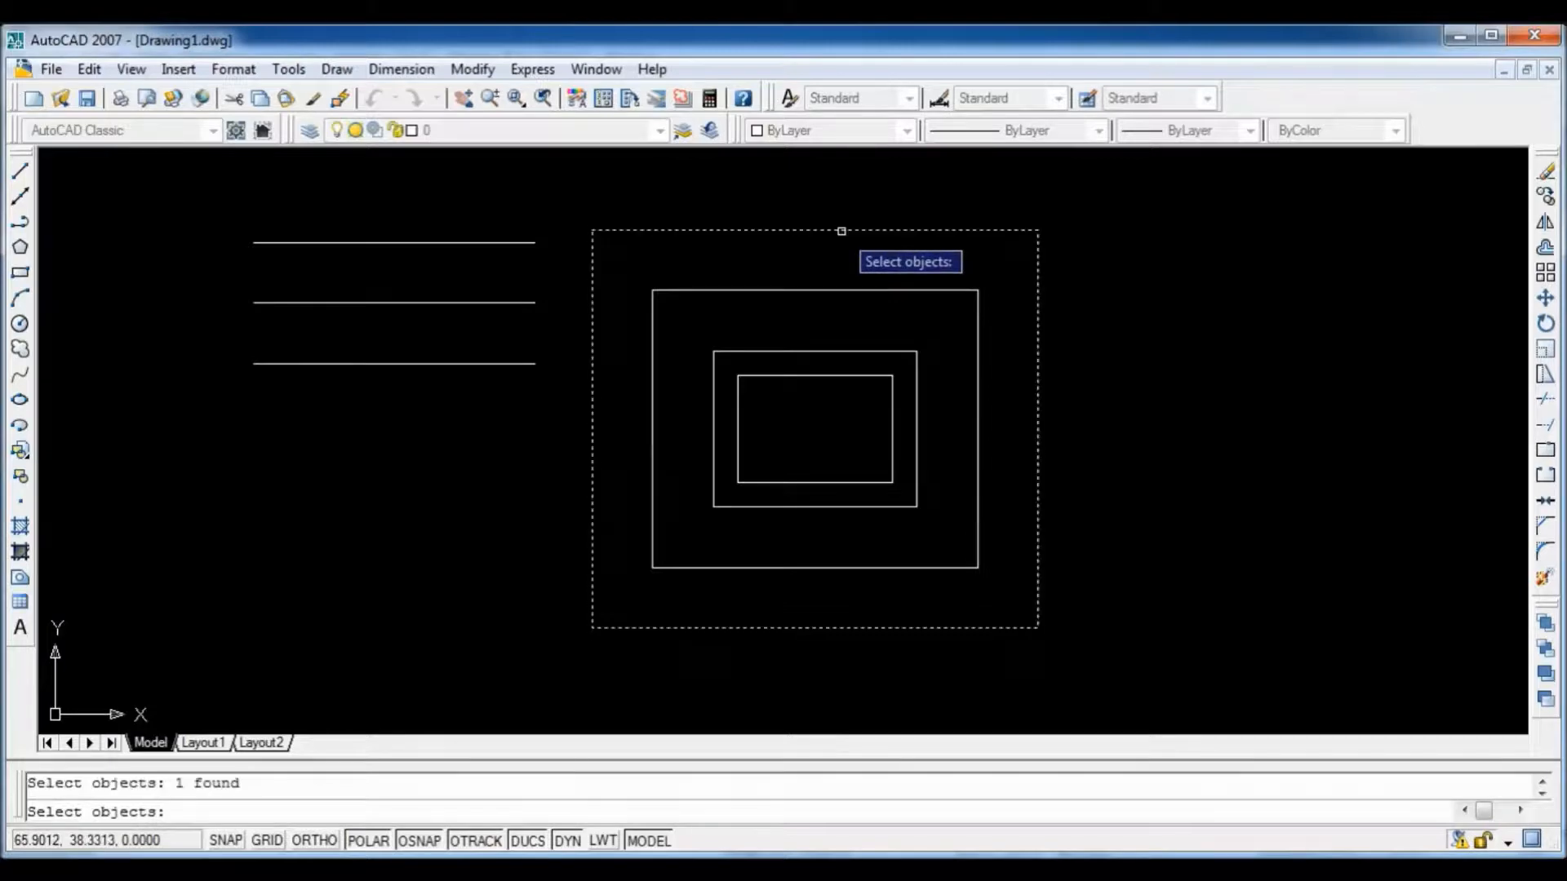
pyautogui.press('Return')
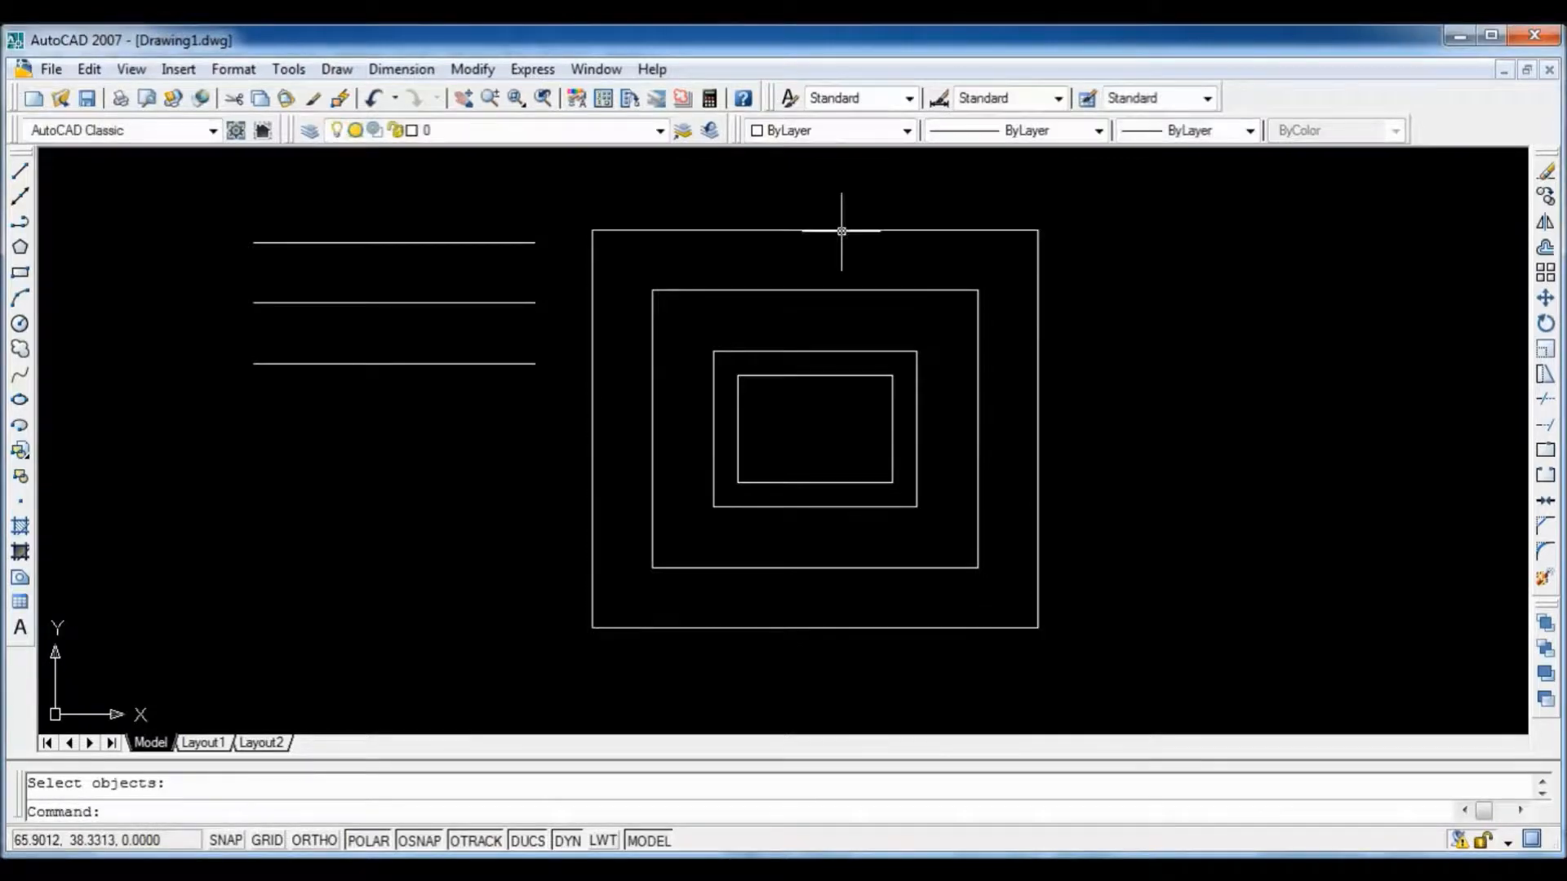
# Step: Compare the selection of the exploded outer rectangle's upper edge with the intact second rectangle, dismissing the Windows color scheme prompt
pyautogui.click(841, 231)
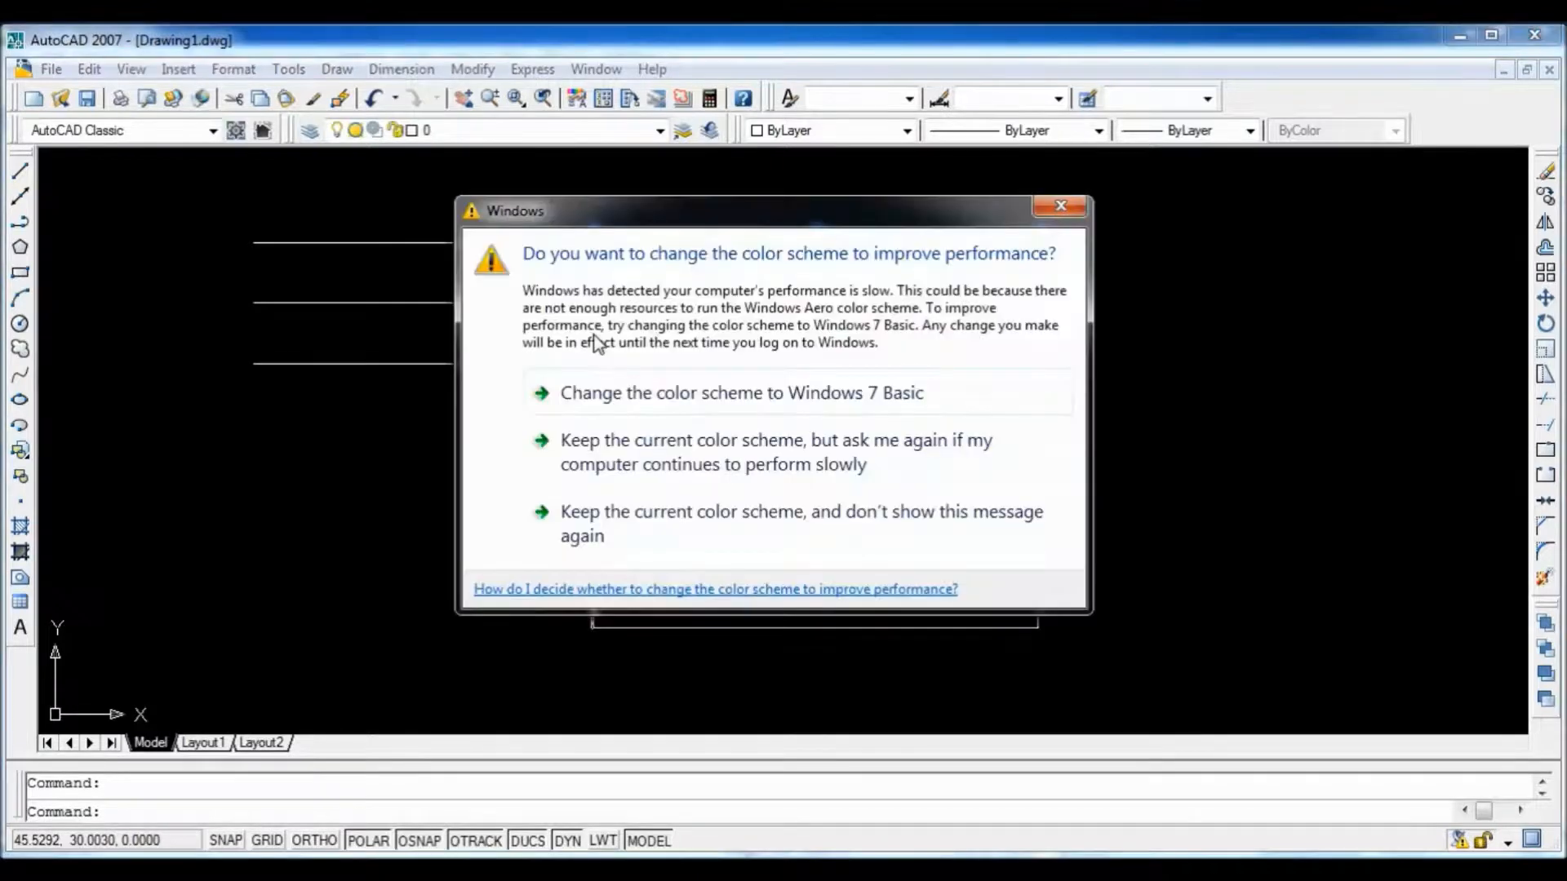
pyautogui.click(1060, 207)
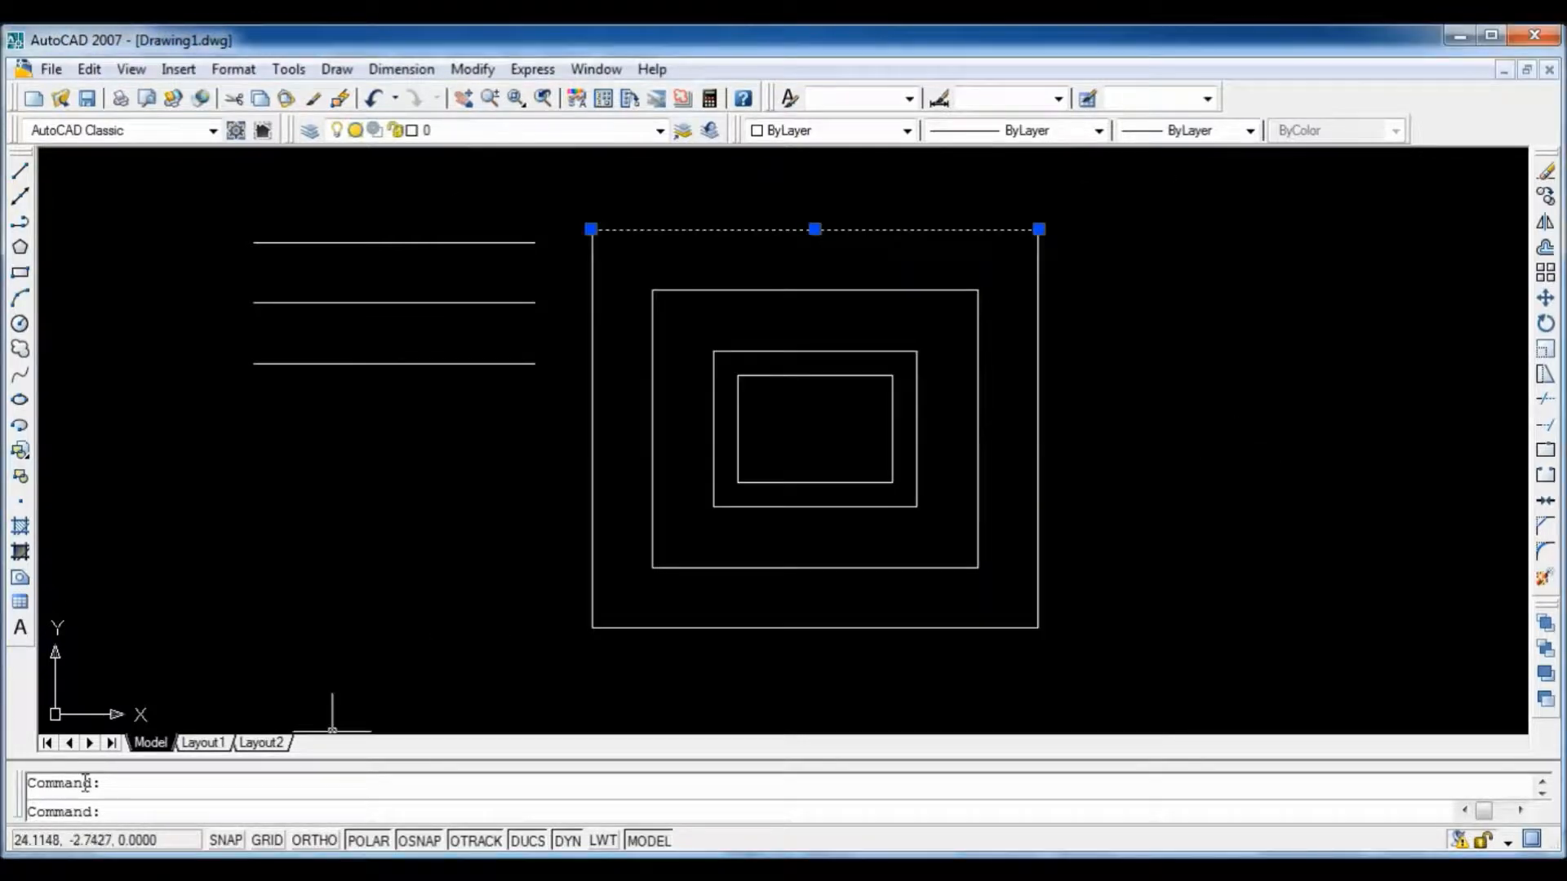
pyautogui.press('Escape')
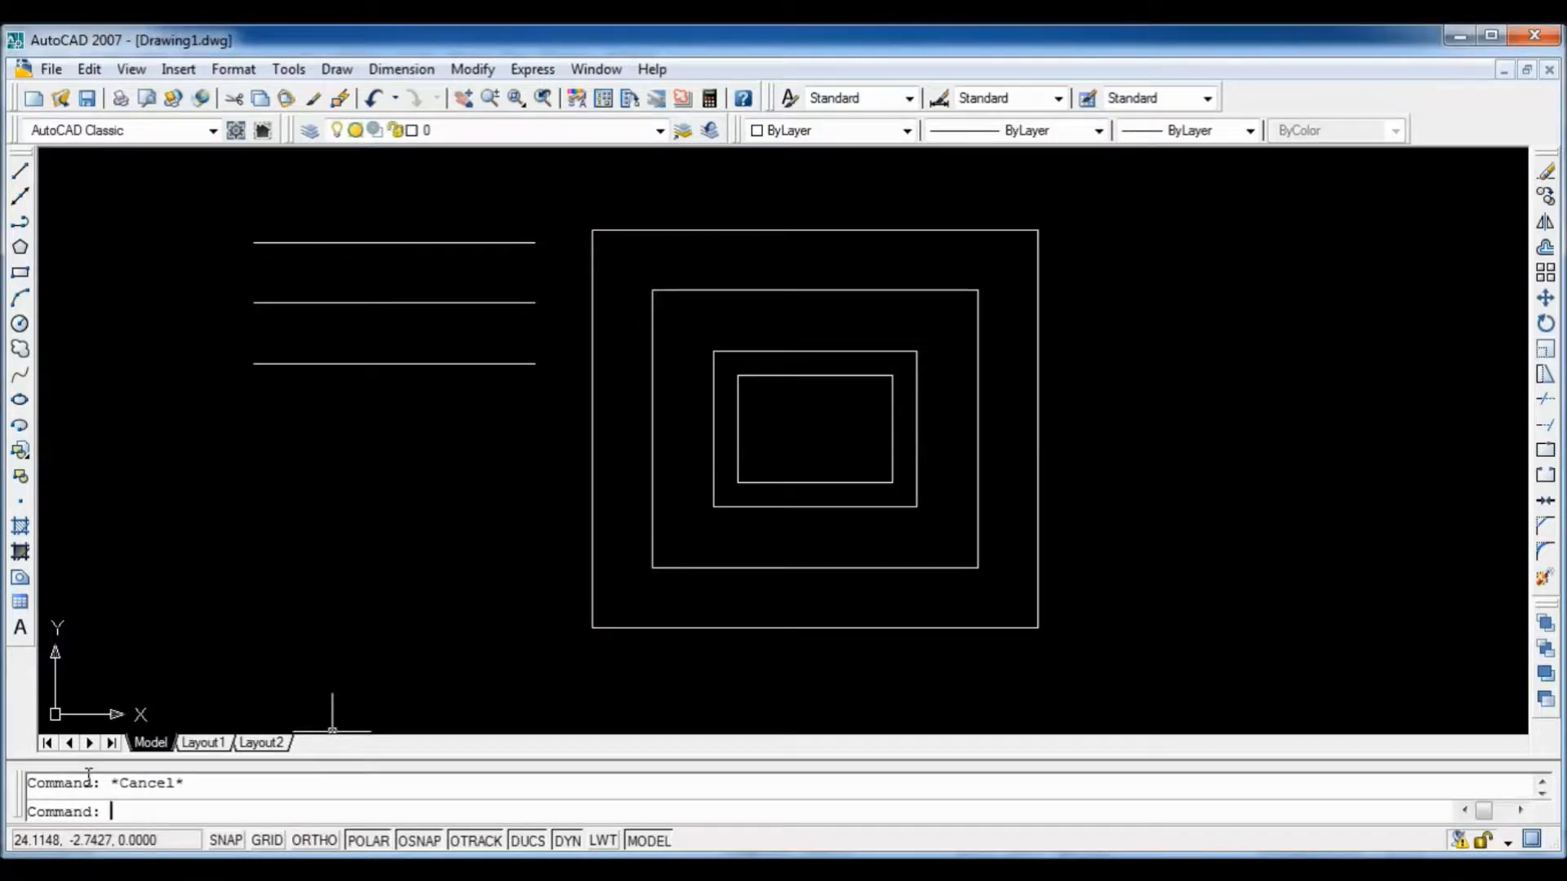
pyautogui.click(752, 290)
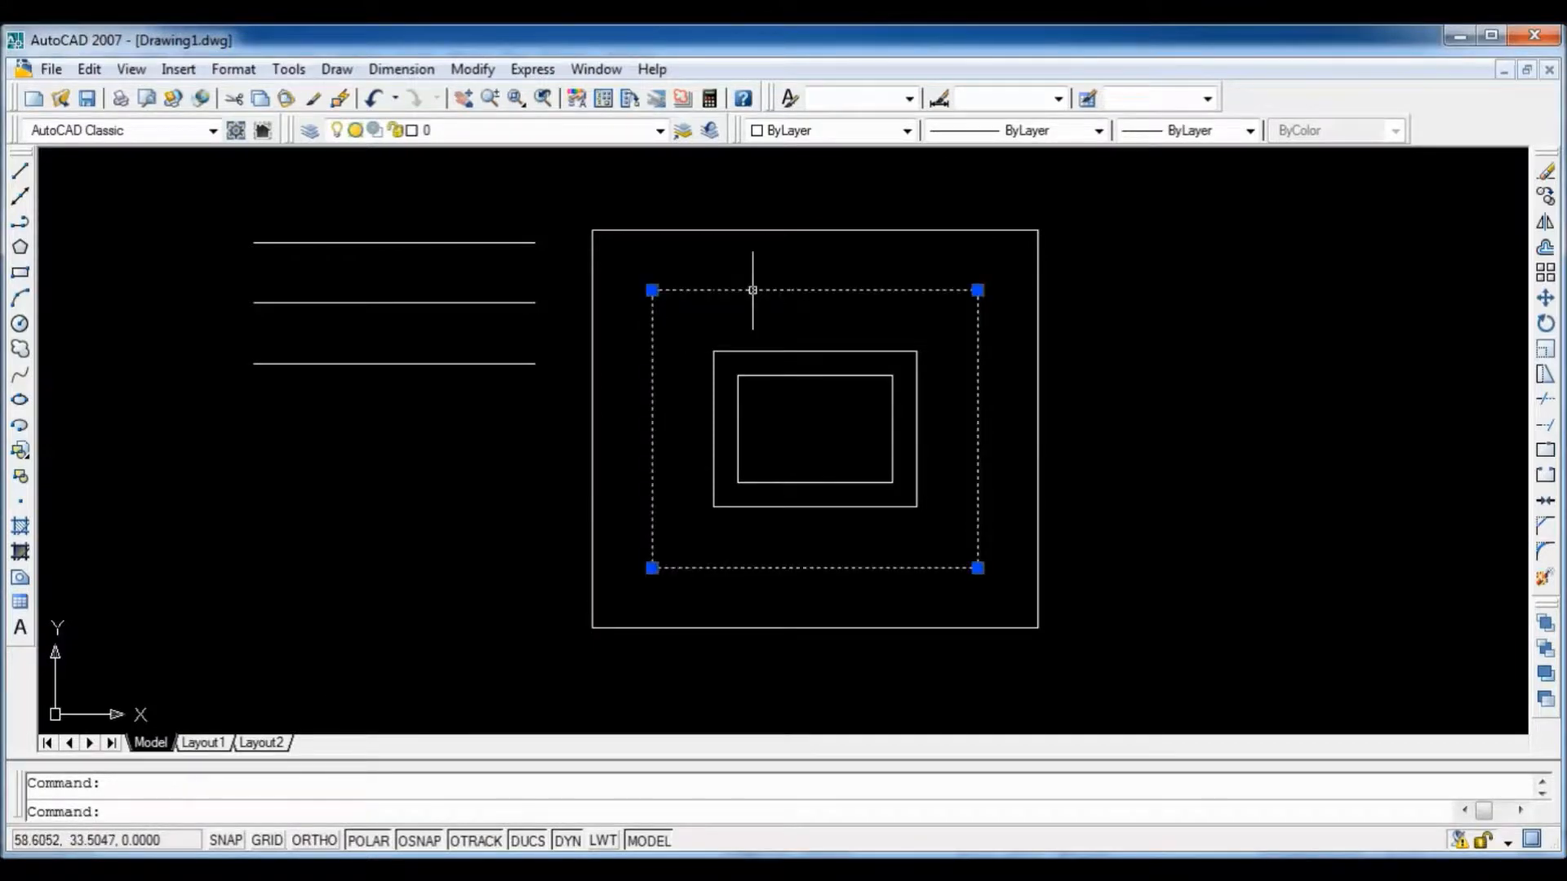
pyautogui.press('Escape')
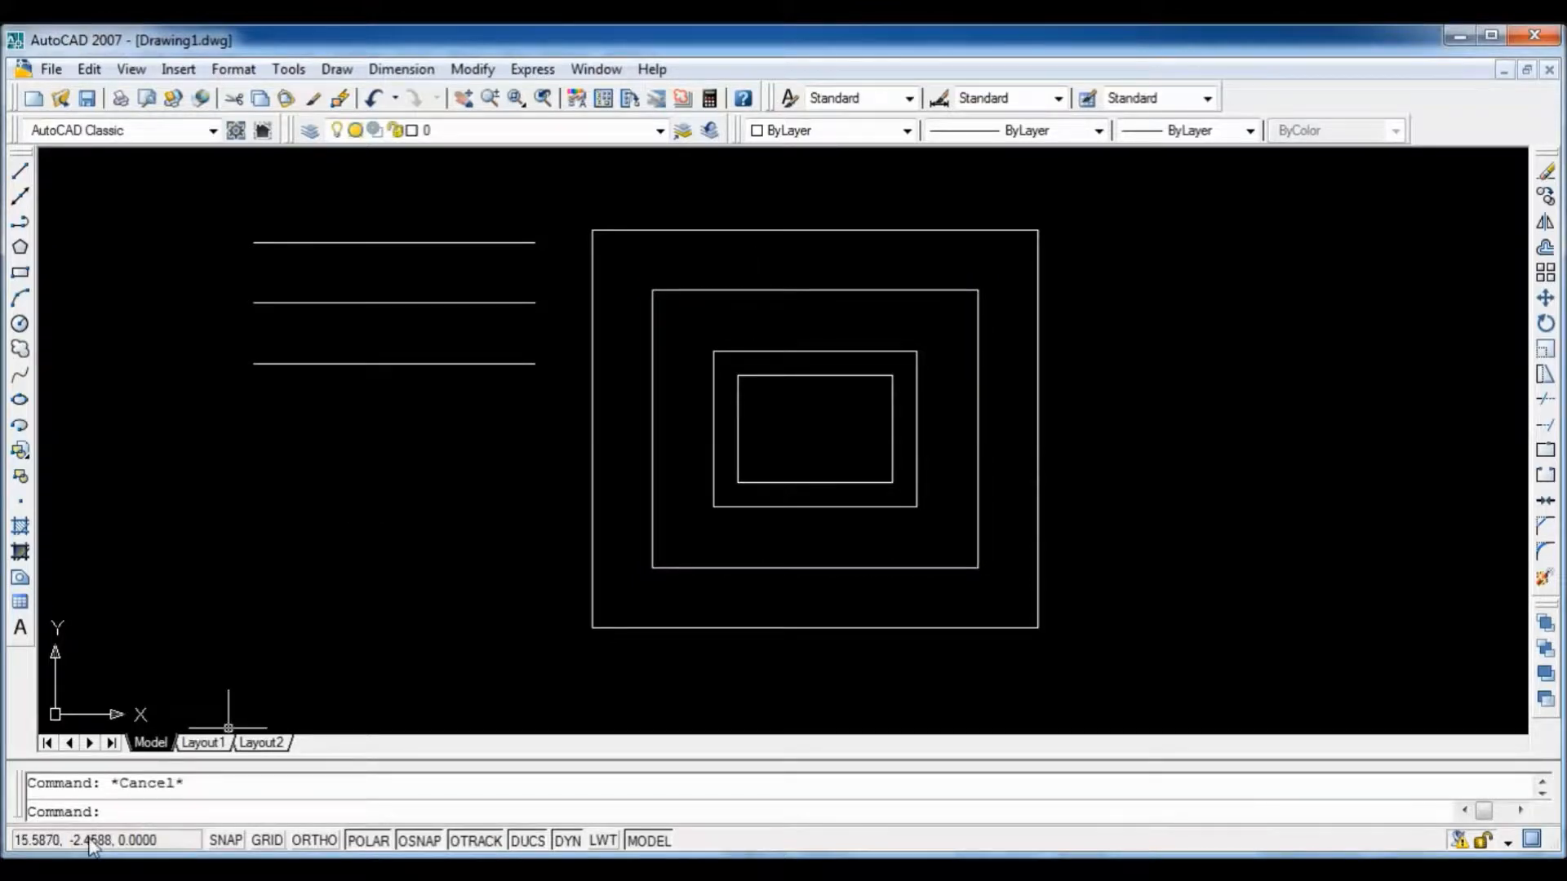
# Step: Convert all four nested rectangles, including the exploded outer one, into regions, and select the outermost to check it
pyautogui.write('region')
pyautogui.press('Return')
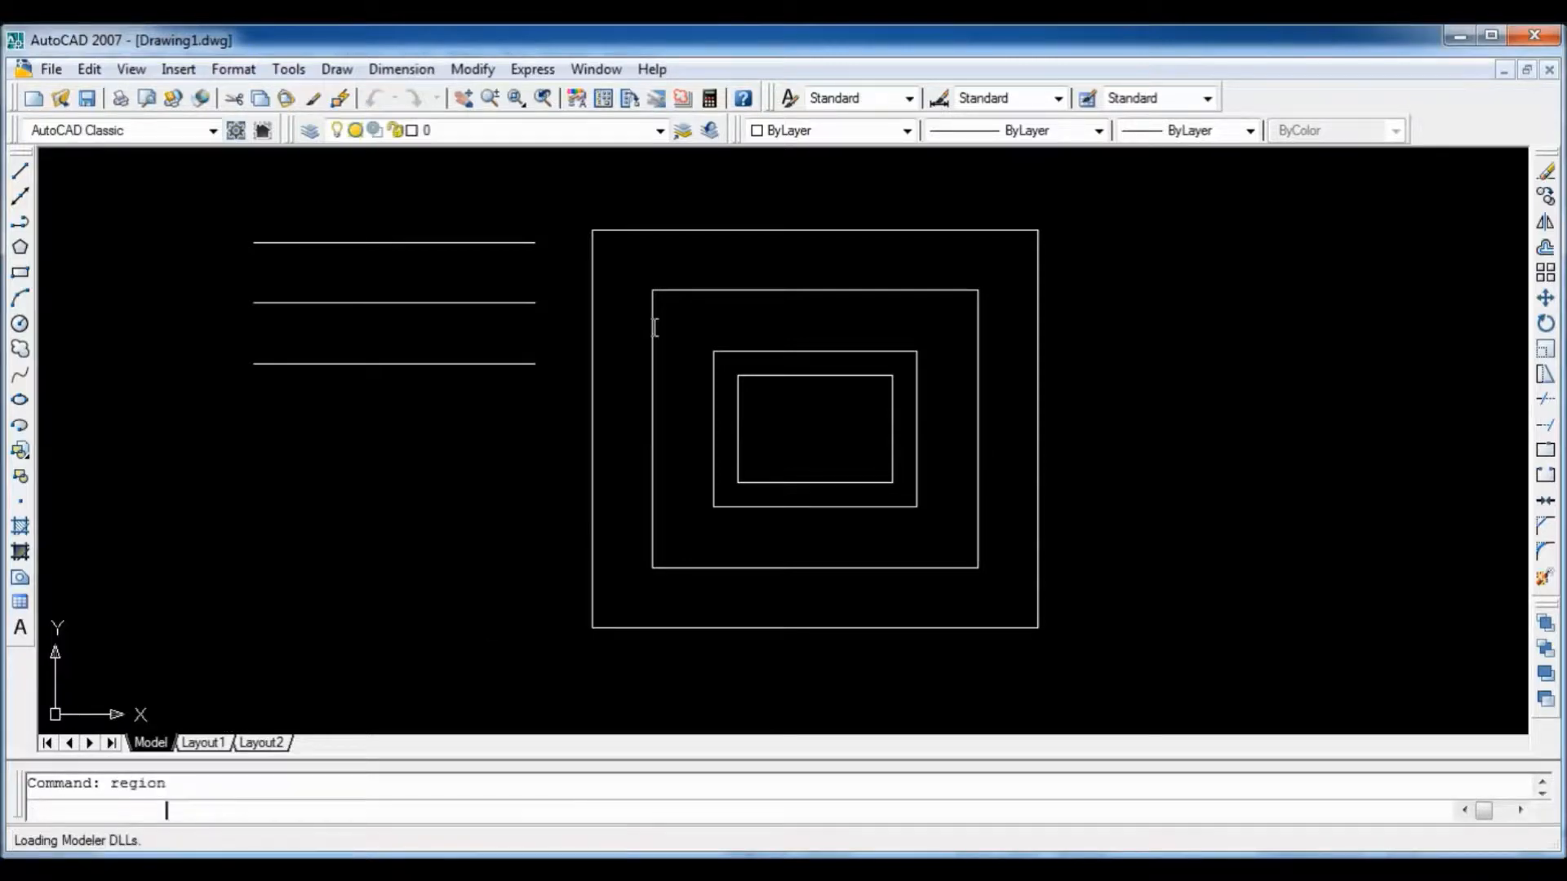
pyautogui.click(570, 209)
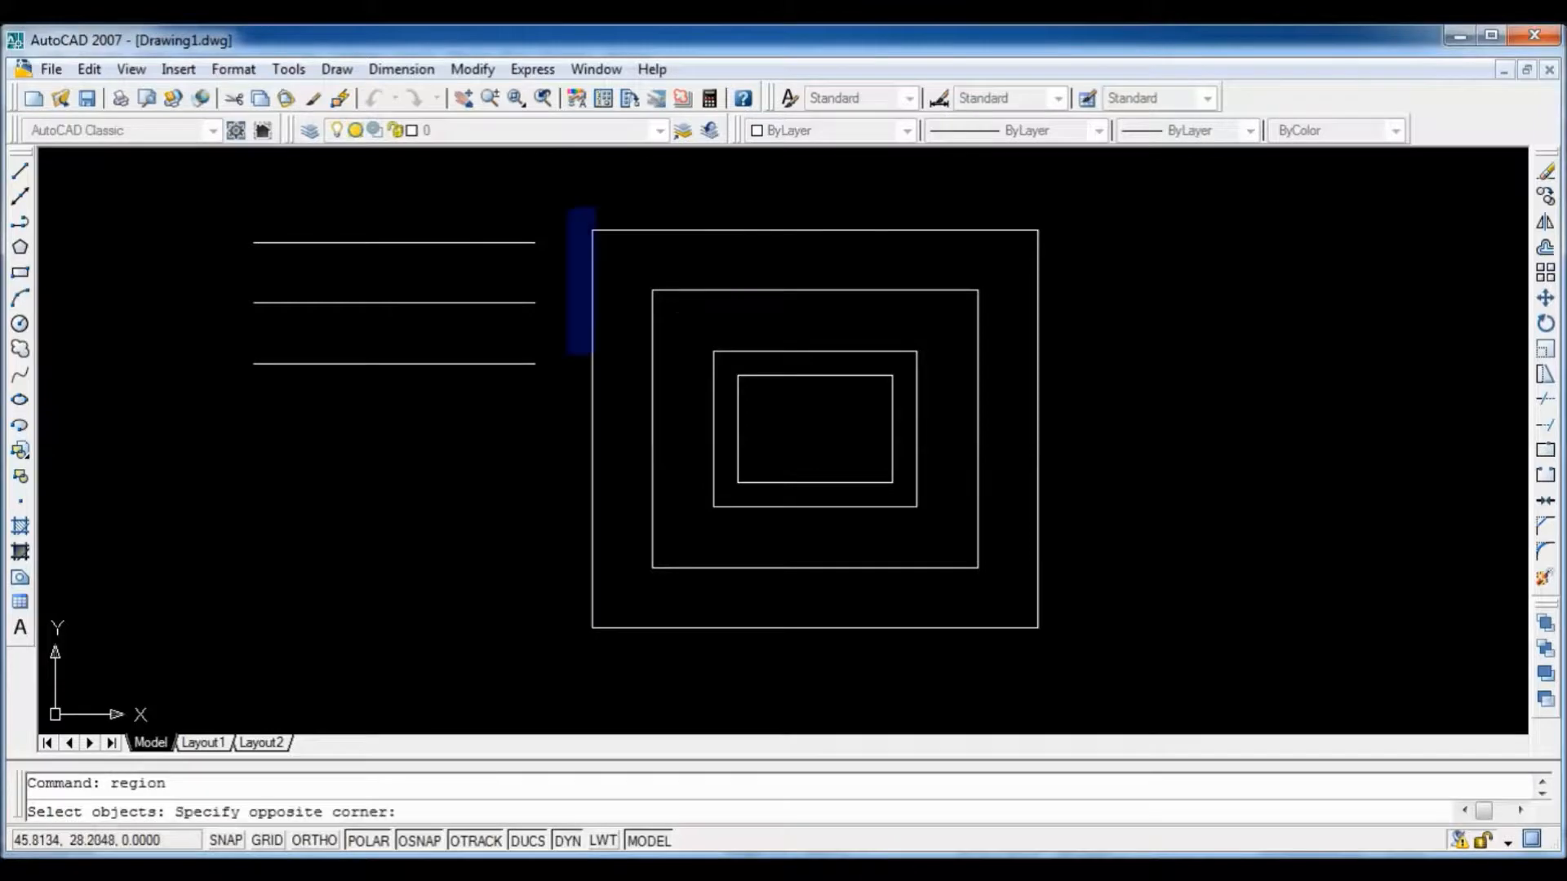
pyautogui.click(1116, 681)
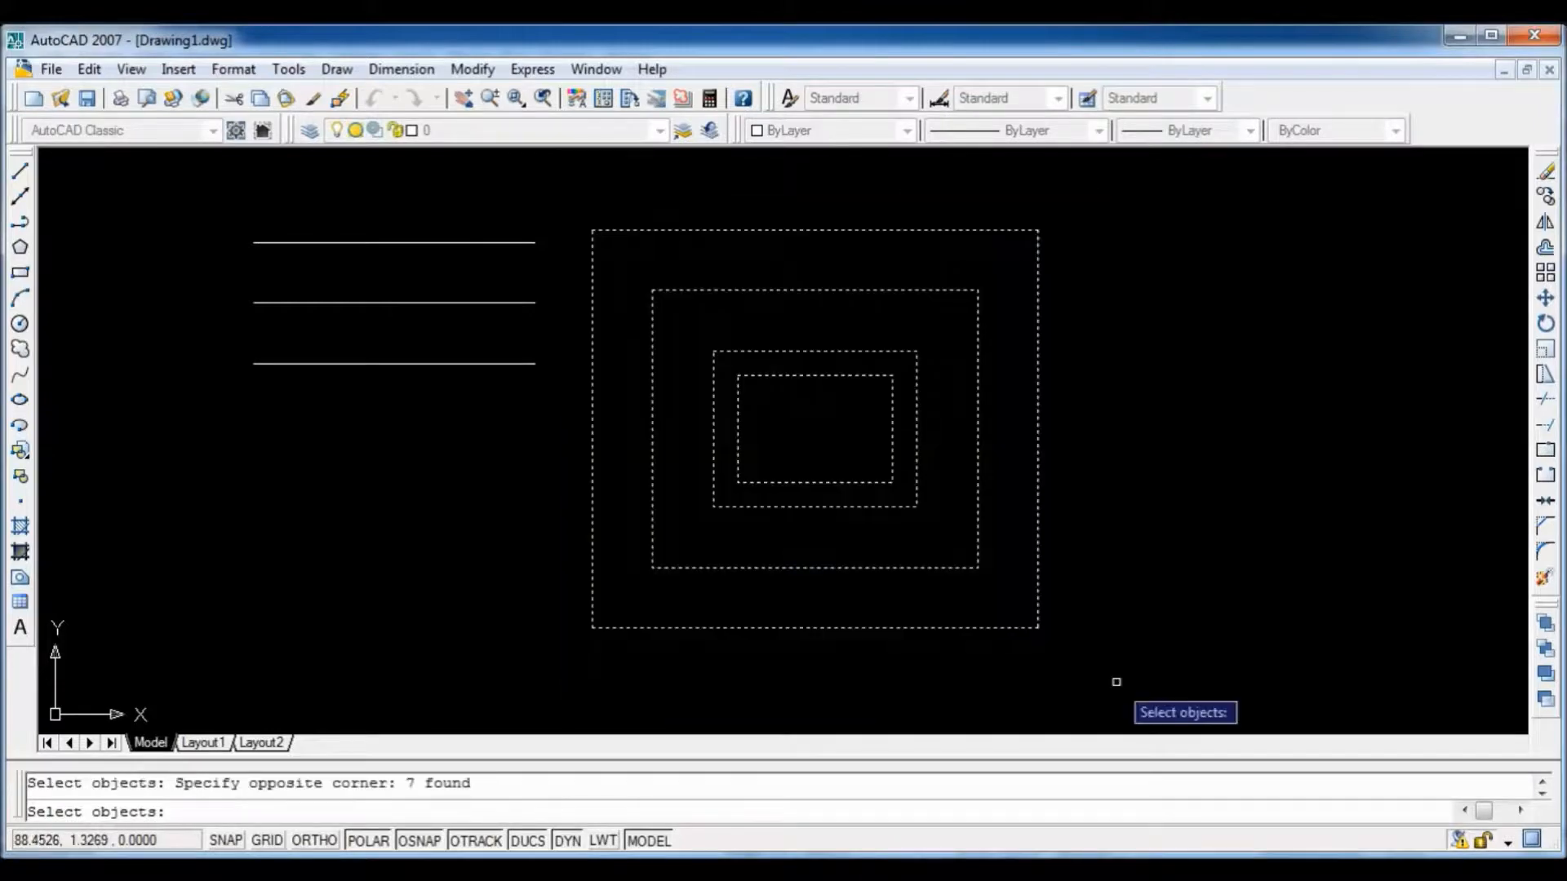
pyautogui.press('Return')
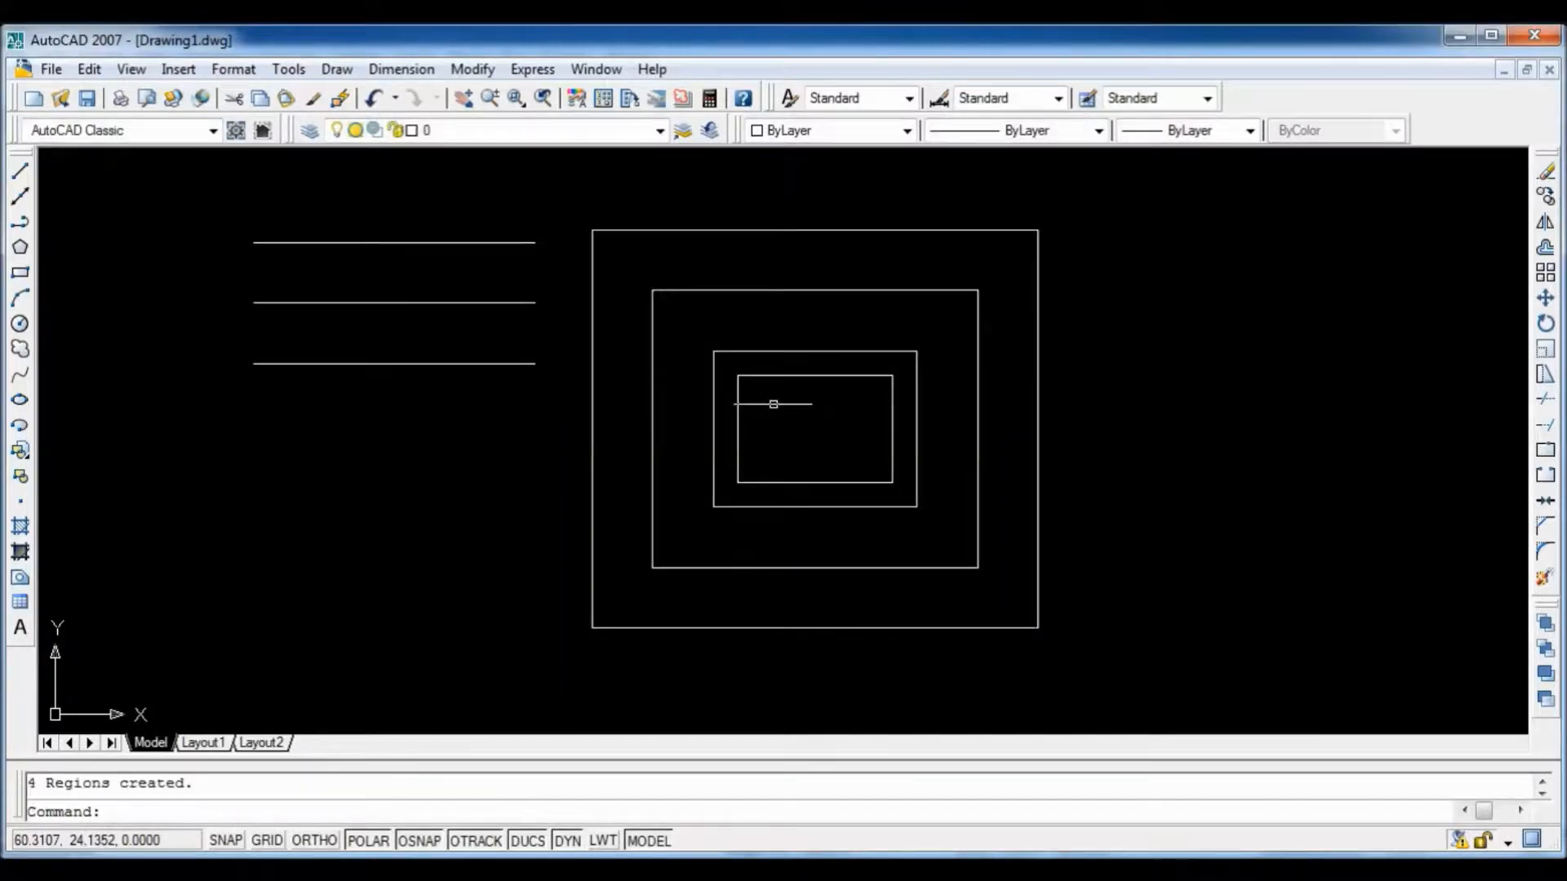
pyautogui.click(780, 231)
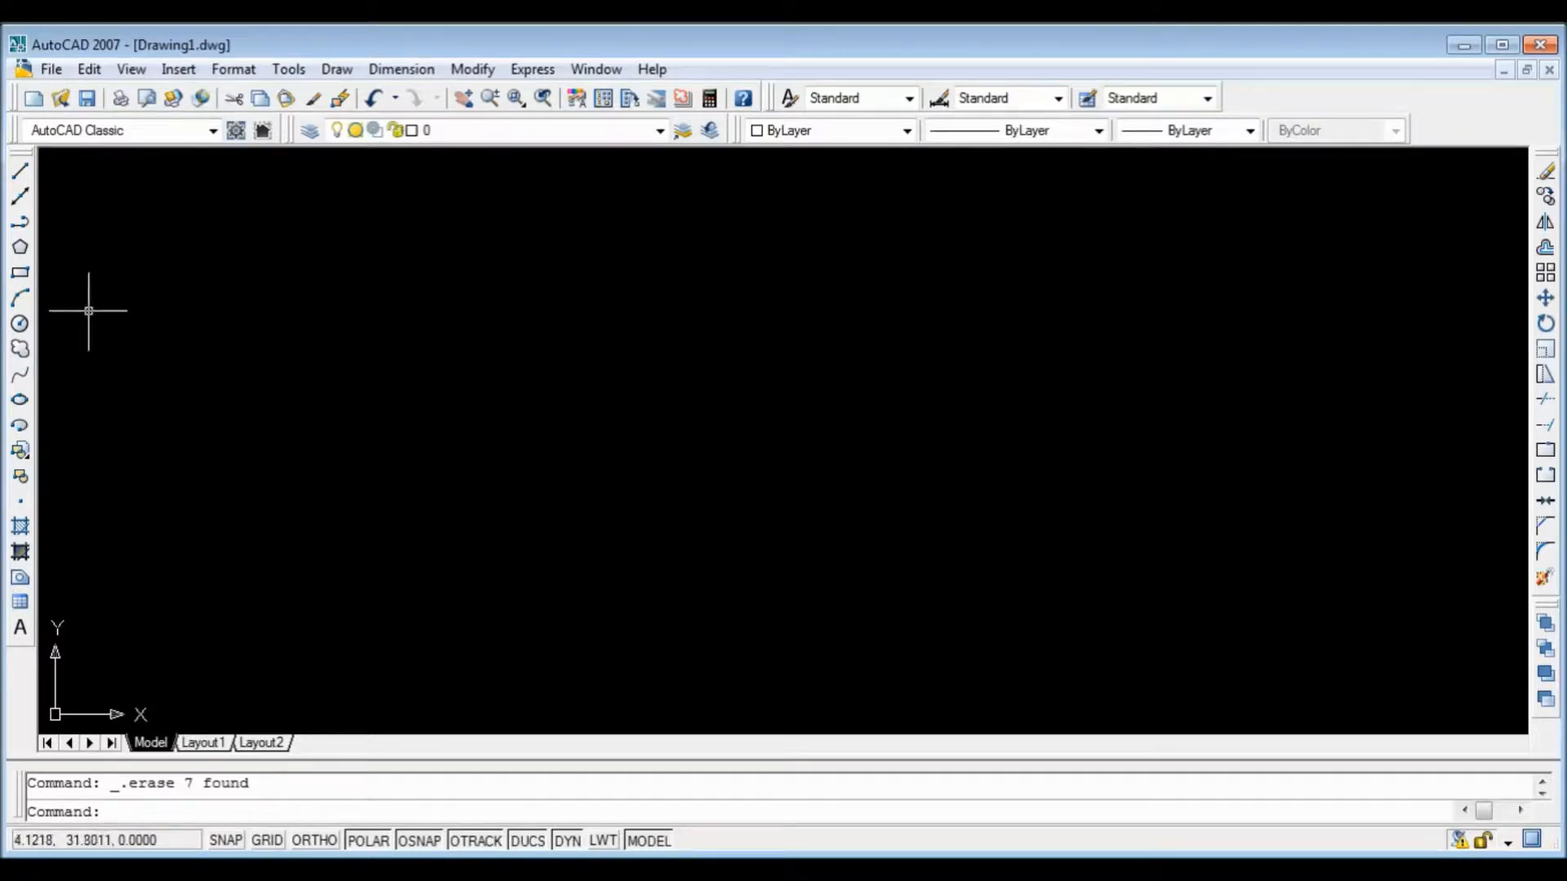
# Step: Draw a horizontal line 9 units long at an angle of 0° in the empty drawing area
pyautogui.click(20, 171)
pyautogui.click(557, 465)
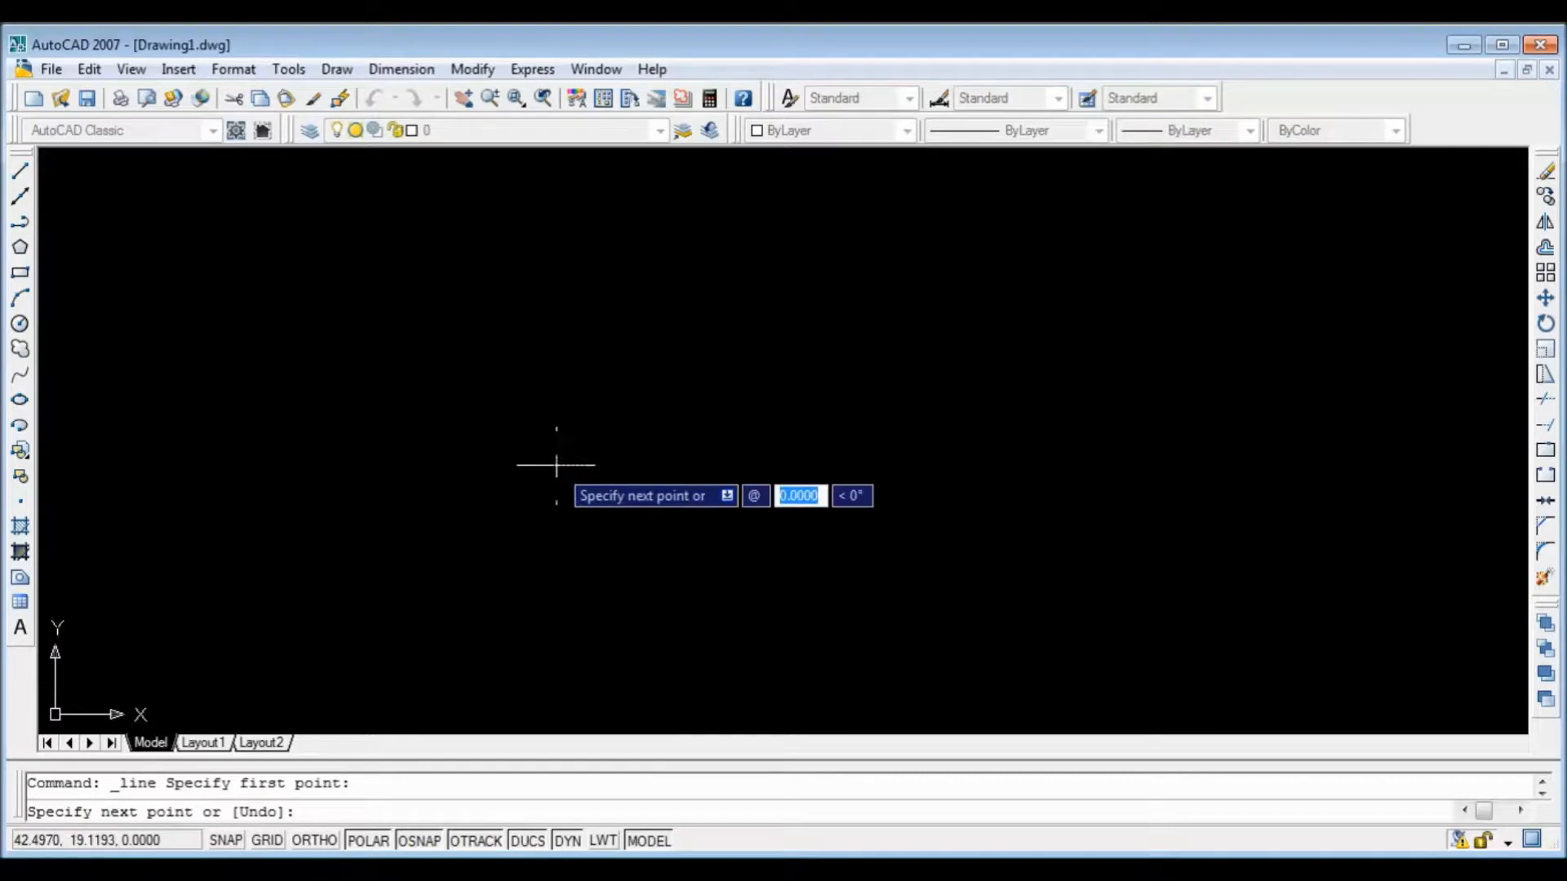
pyautogui.press('Tab')
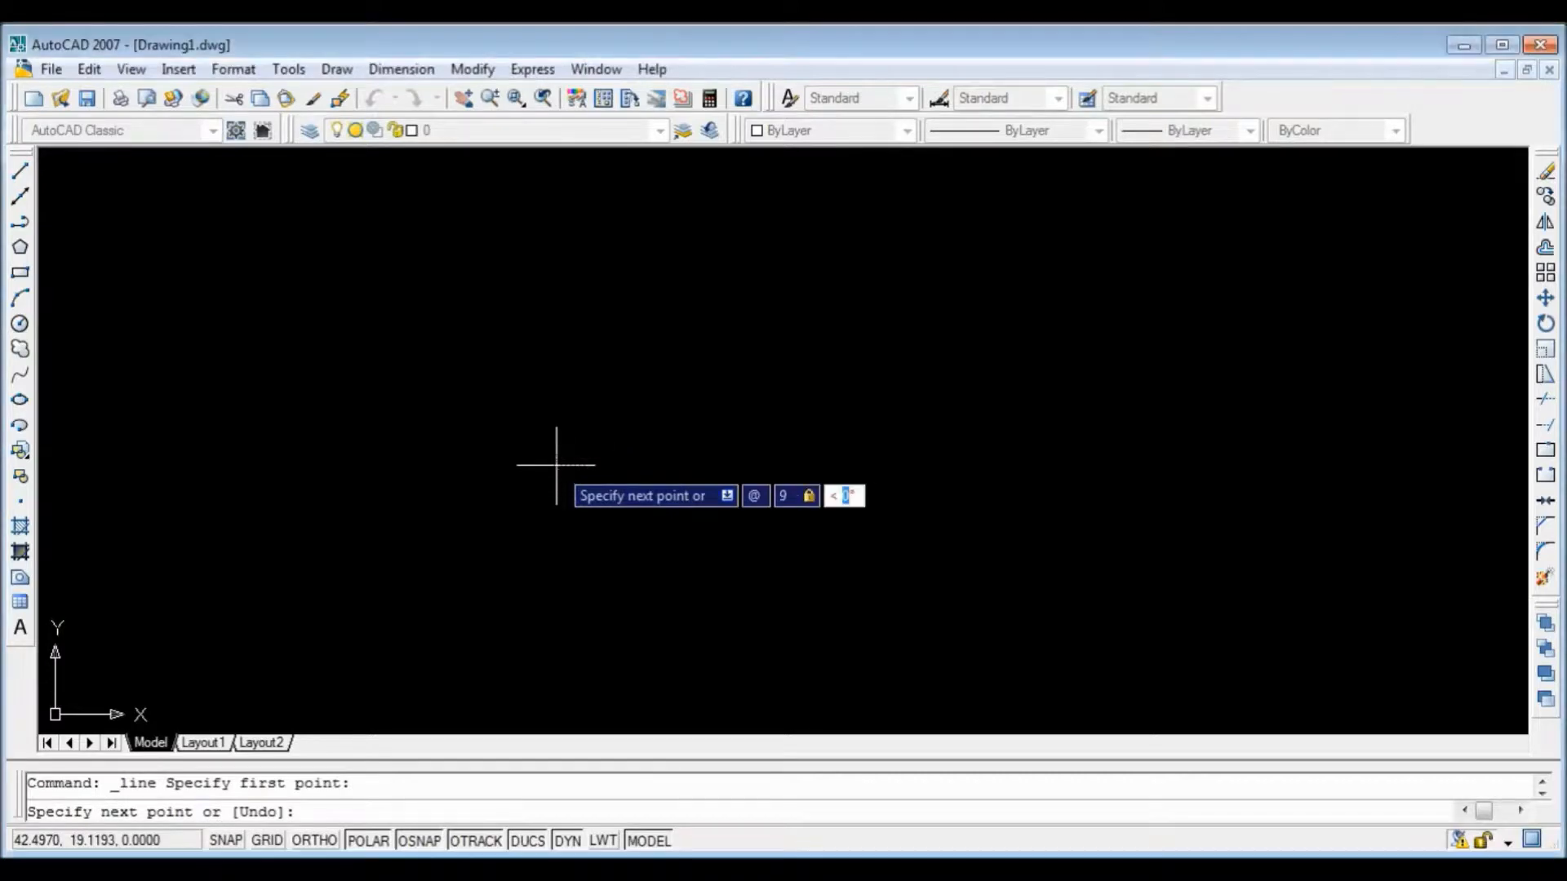
pyautogui.press('Return')
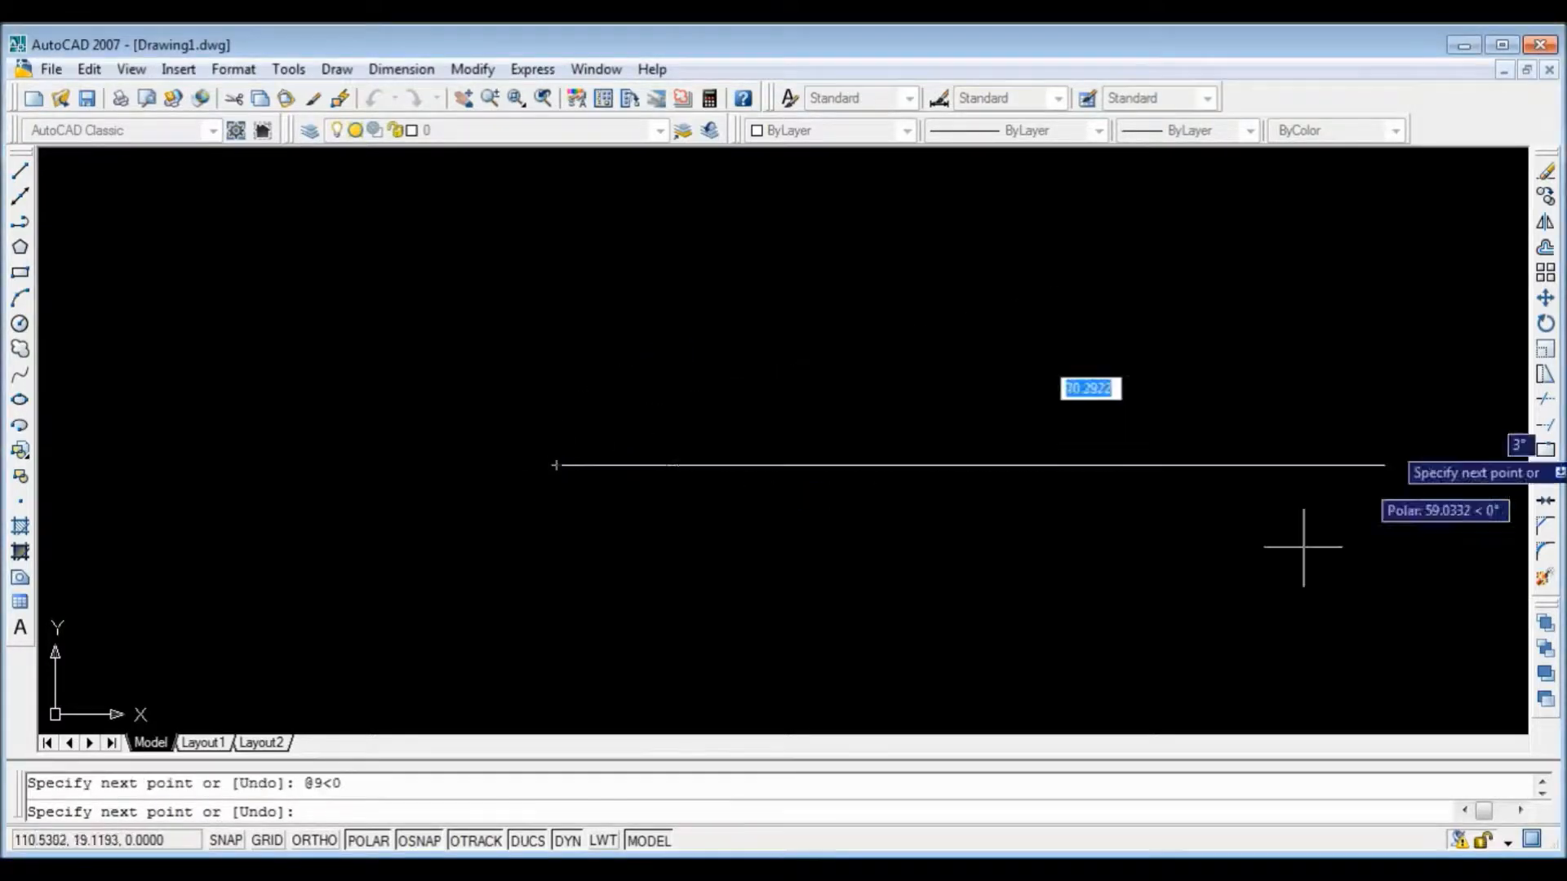
pyautogui.press('Return')
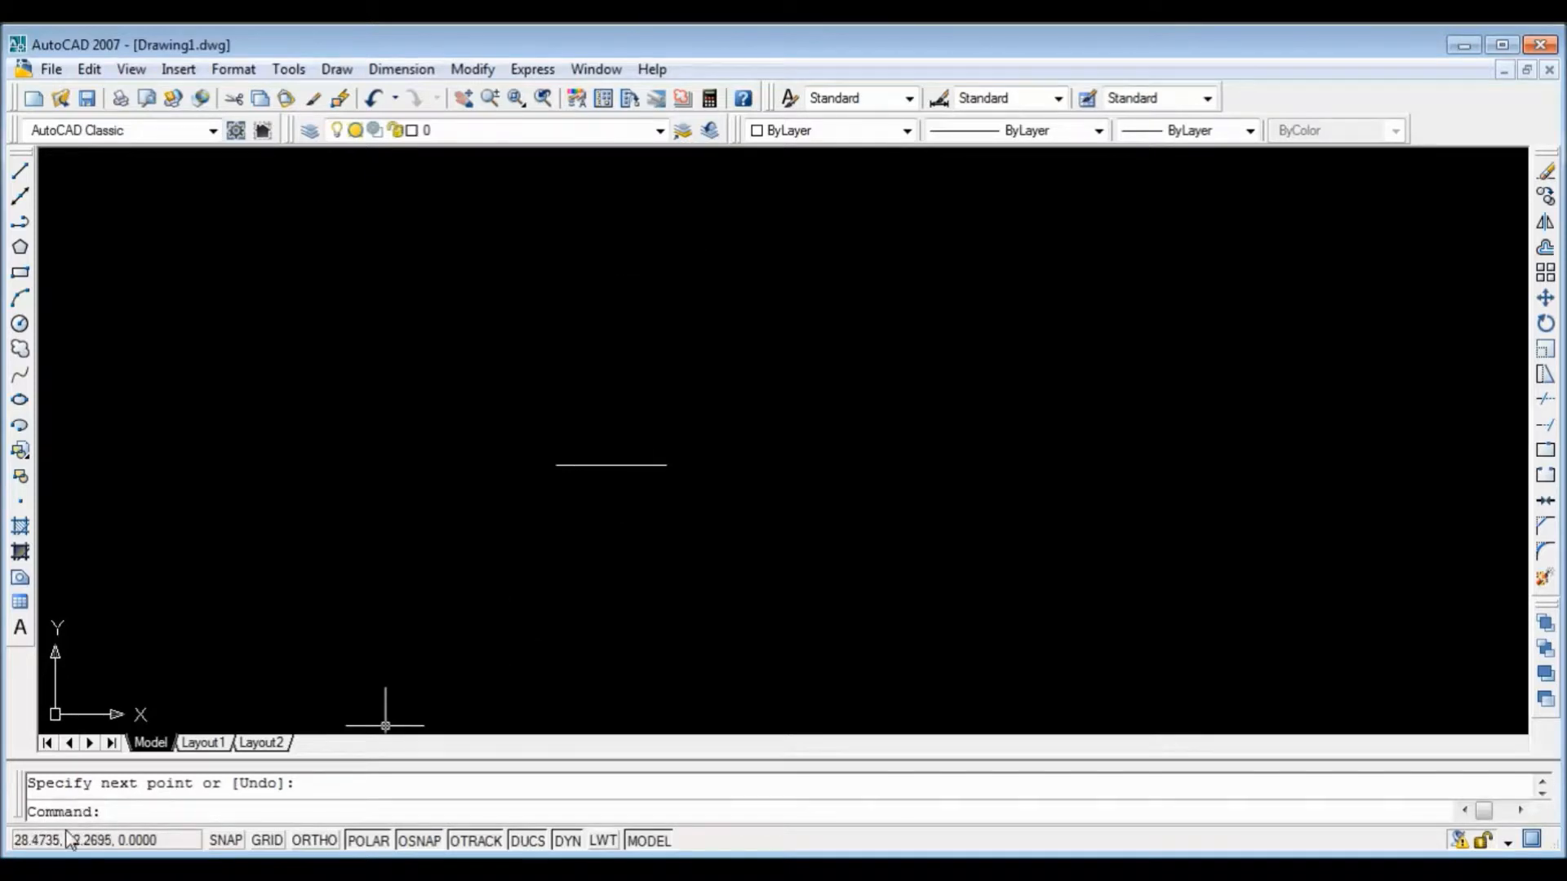
# Step: Offset the horizontal line by a distance of 6, once above and once below it
pyautogui.write('offset')
pyautogui.press('Return')
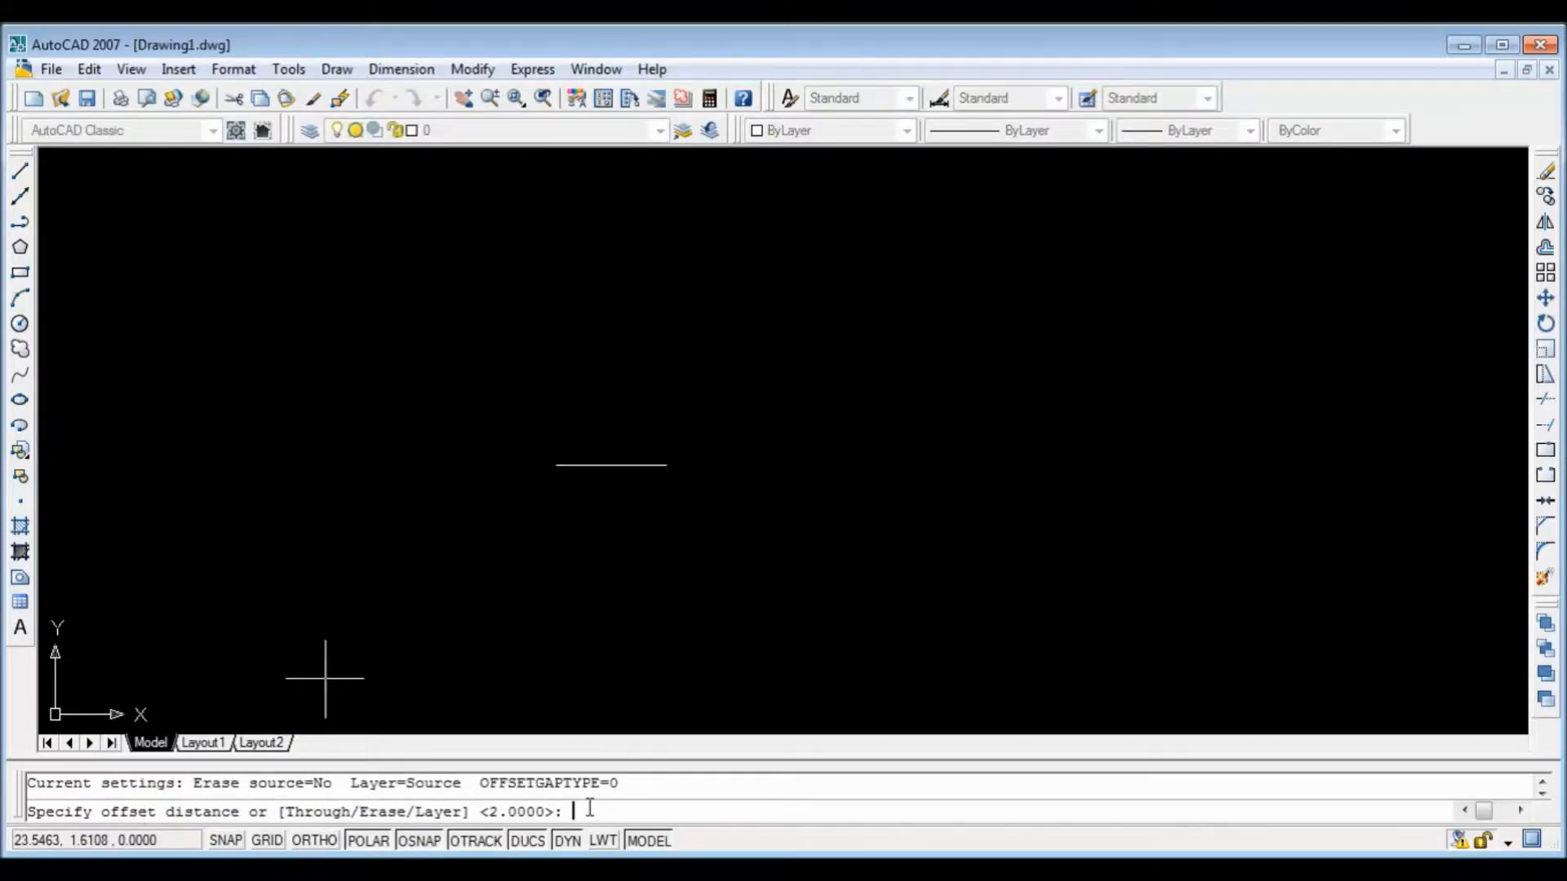
pyautogui.write('6')
pyautogui.press('Return')
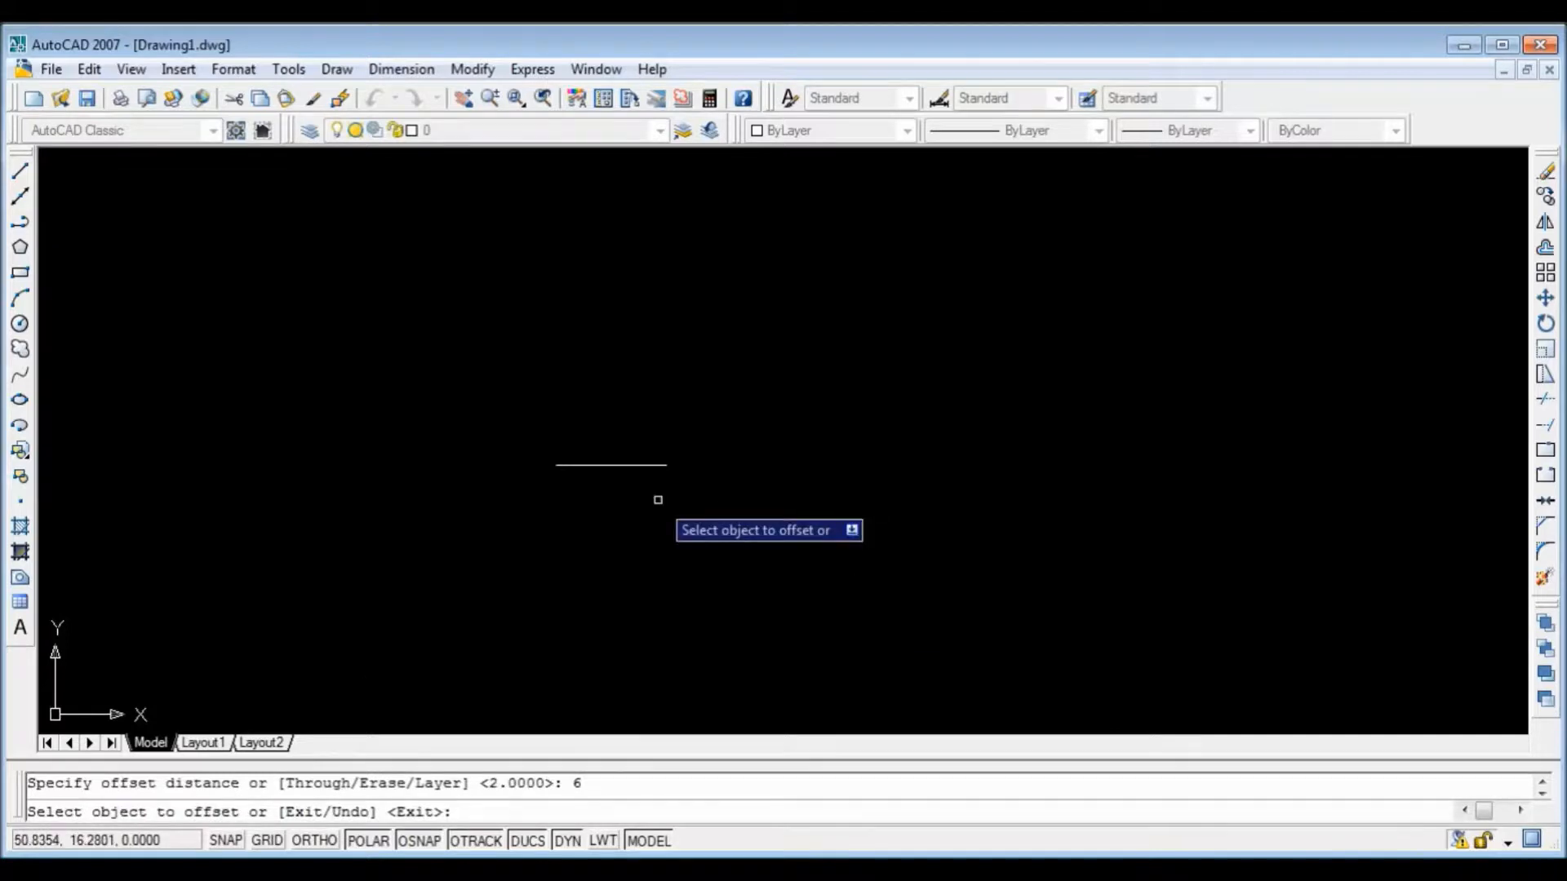
pyautogui.click(644, 466)
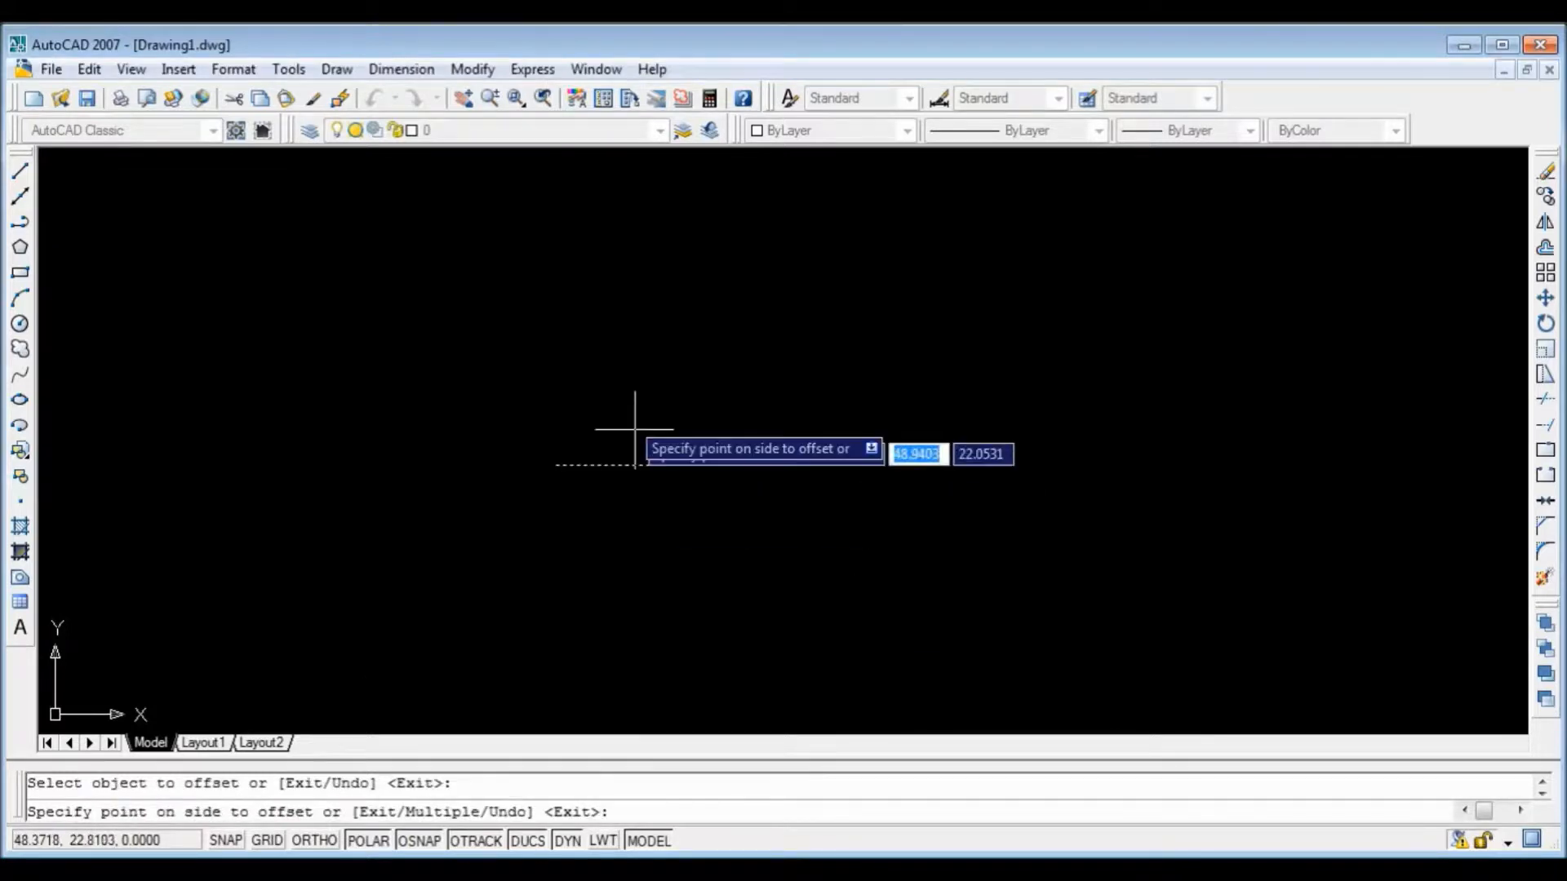
pyautogui.click(612, 354)
pyautogui.click(628, 465)
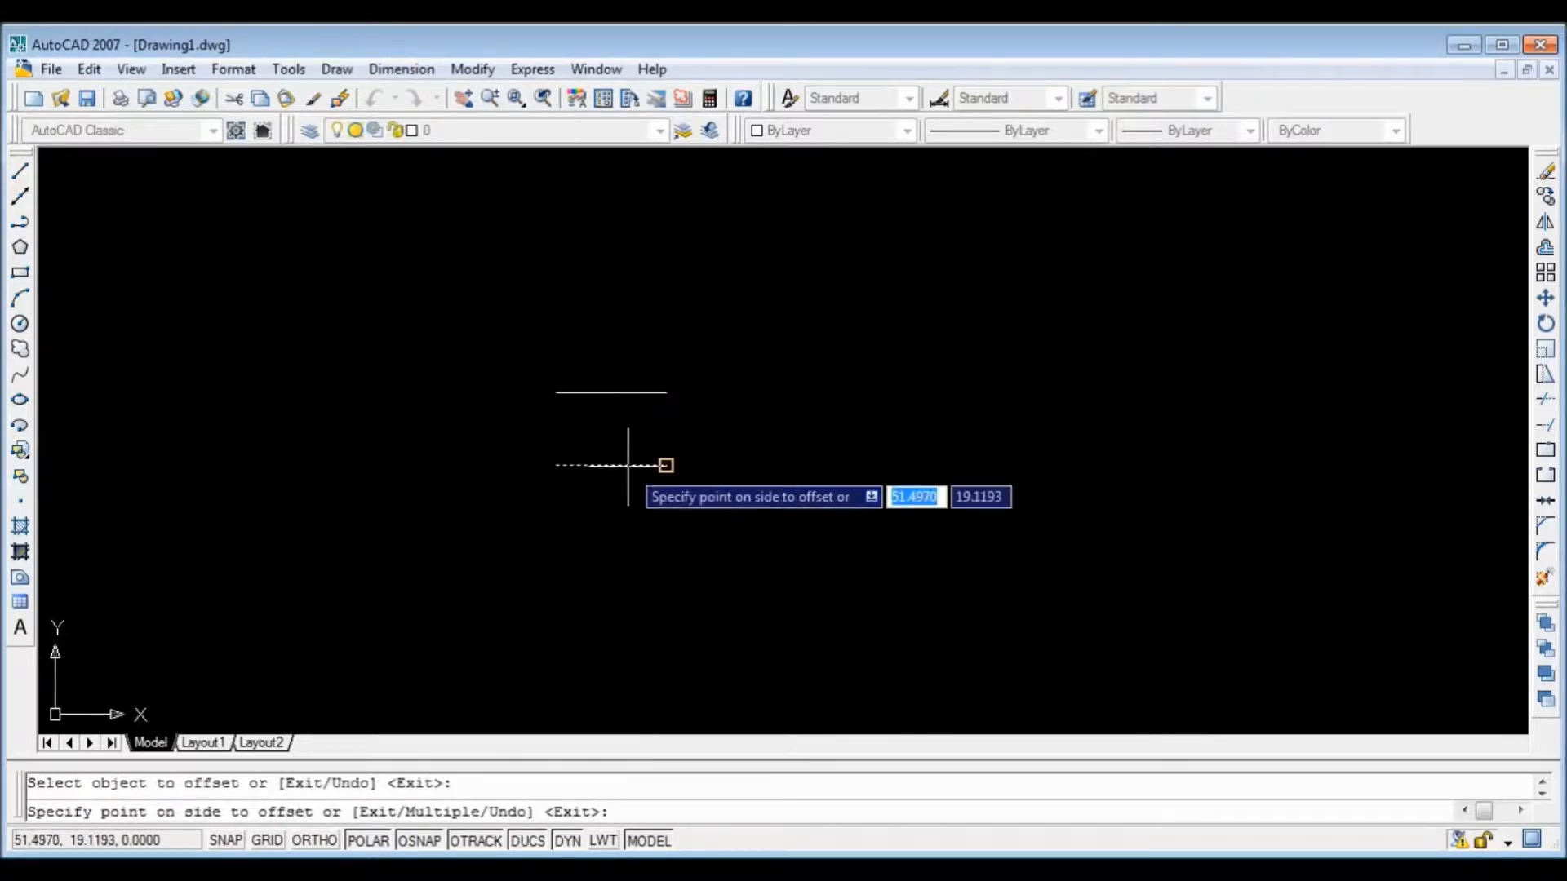
pyautogui.click(629, 549)
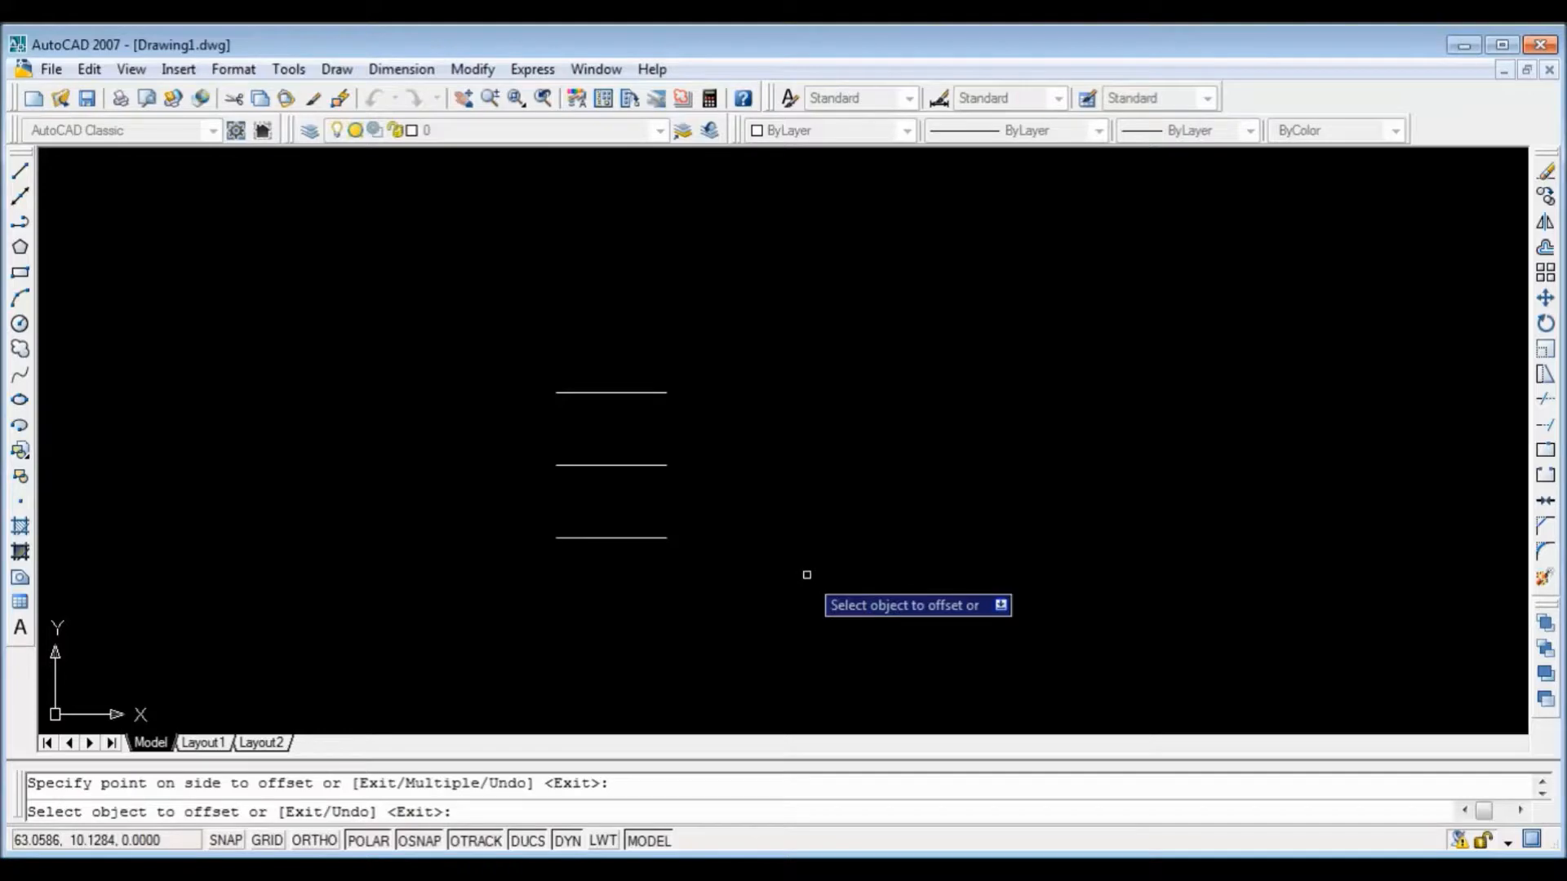
# Step: Start a line and enable all object snap modes in the drafting settings while the command is running
pyautogui.click(21, 173)
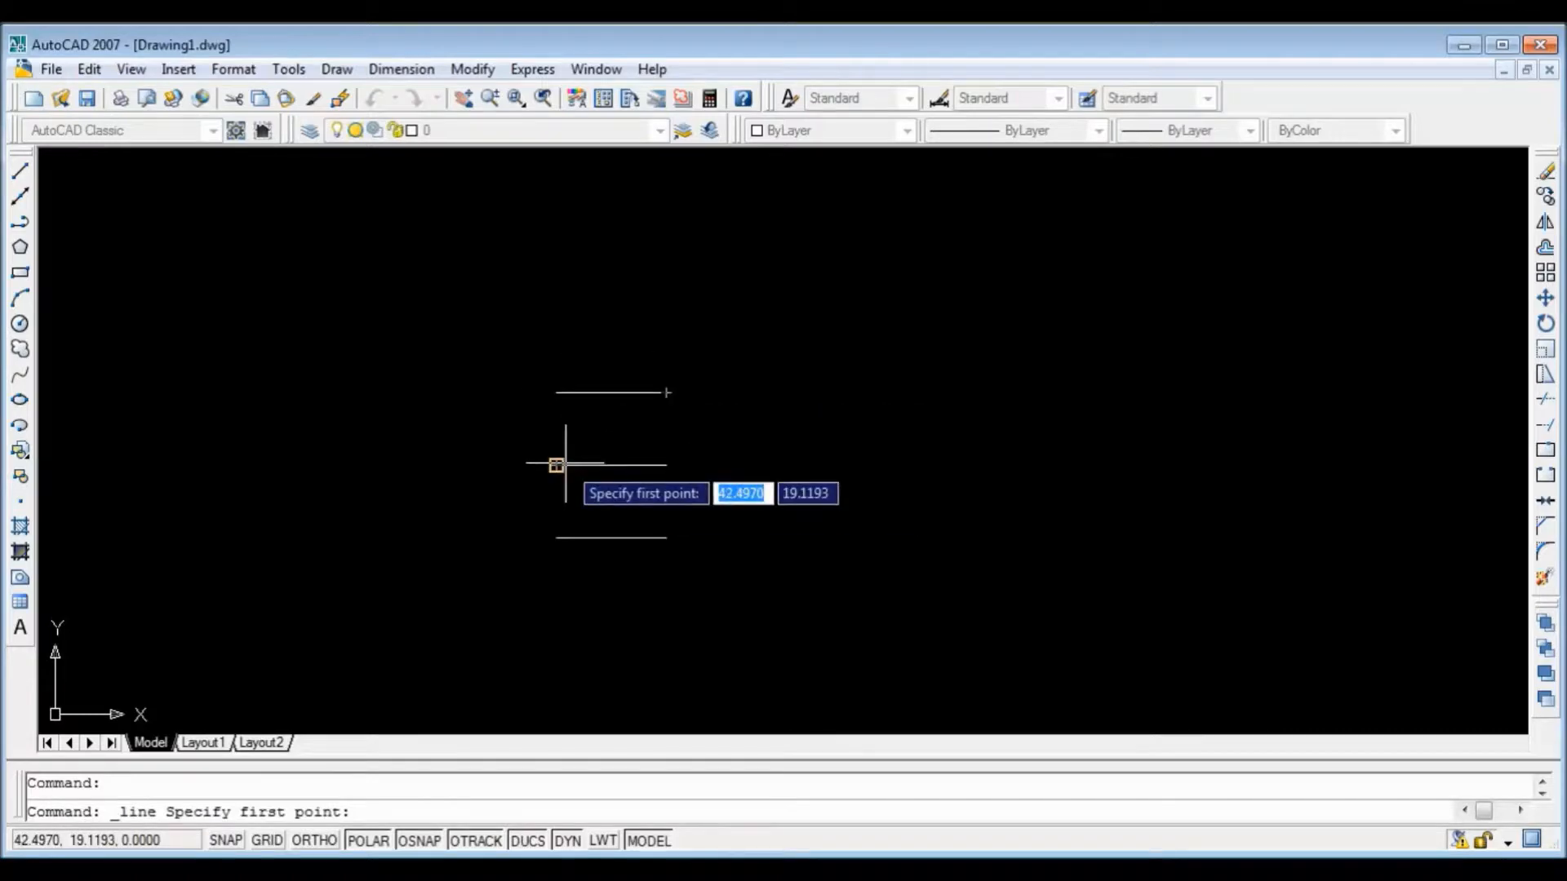
pyautogui.click(294, 72)
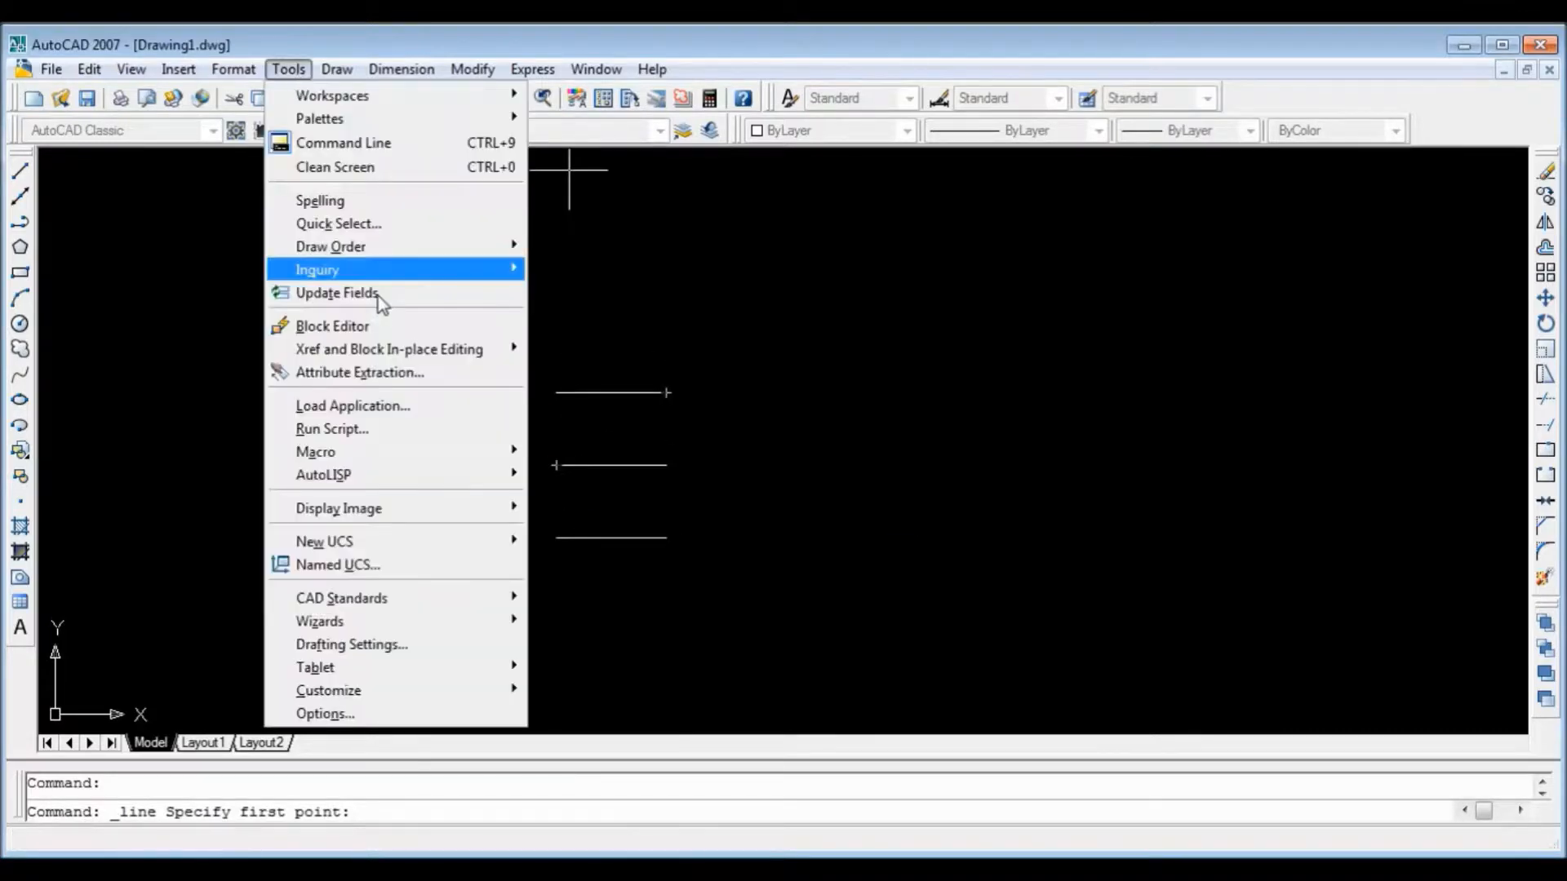
pyautogui.click(430, 647)
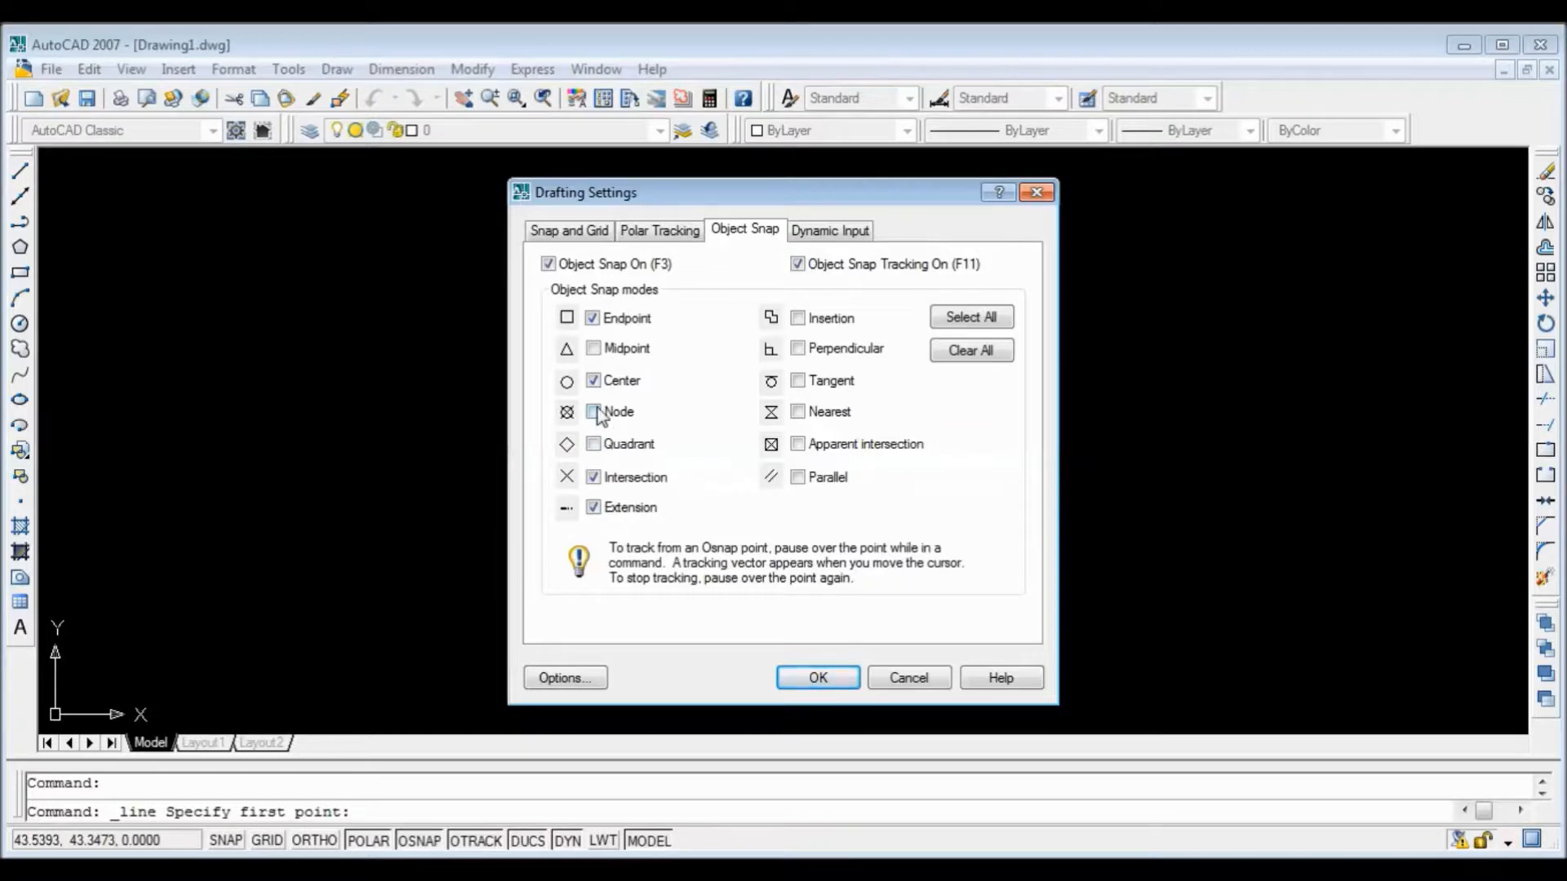
pyautogui.click(594, 349)
pyautogui.click(594, 412)
pyautogui.click(959, 321)
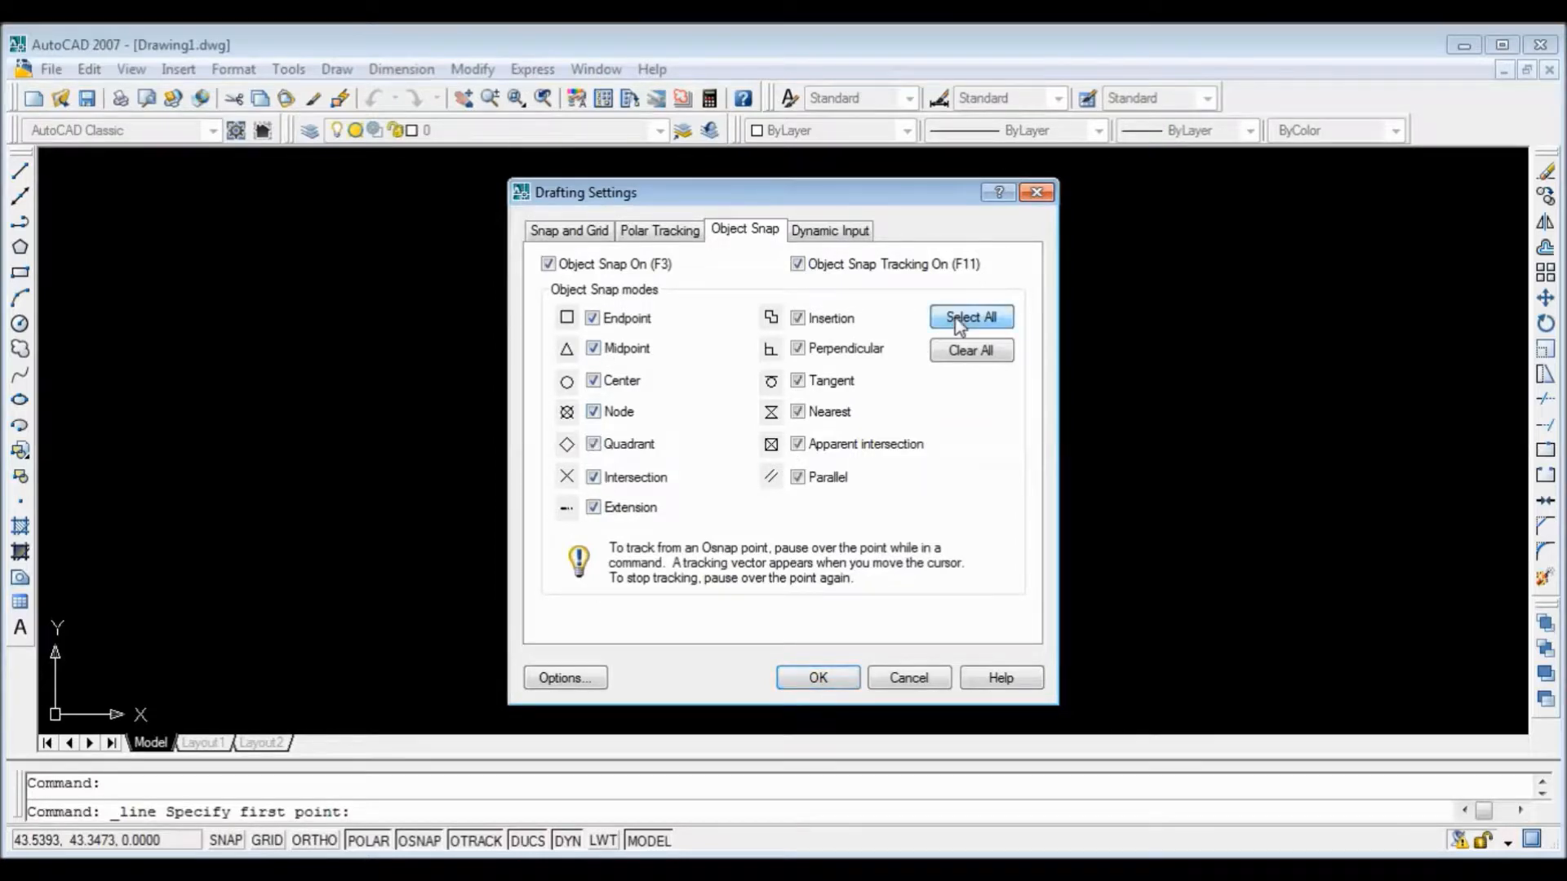
pyautogui.click(843, 681)
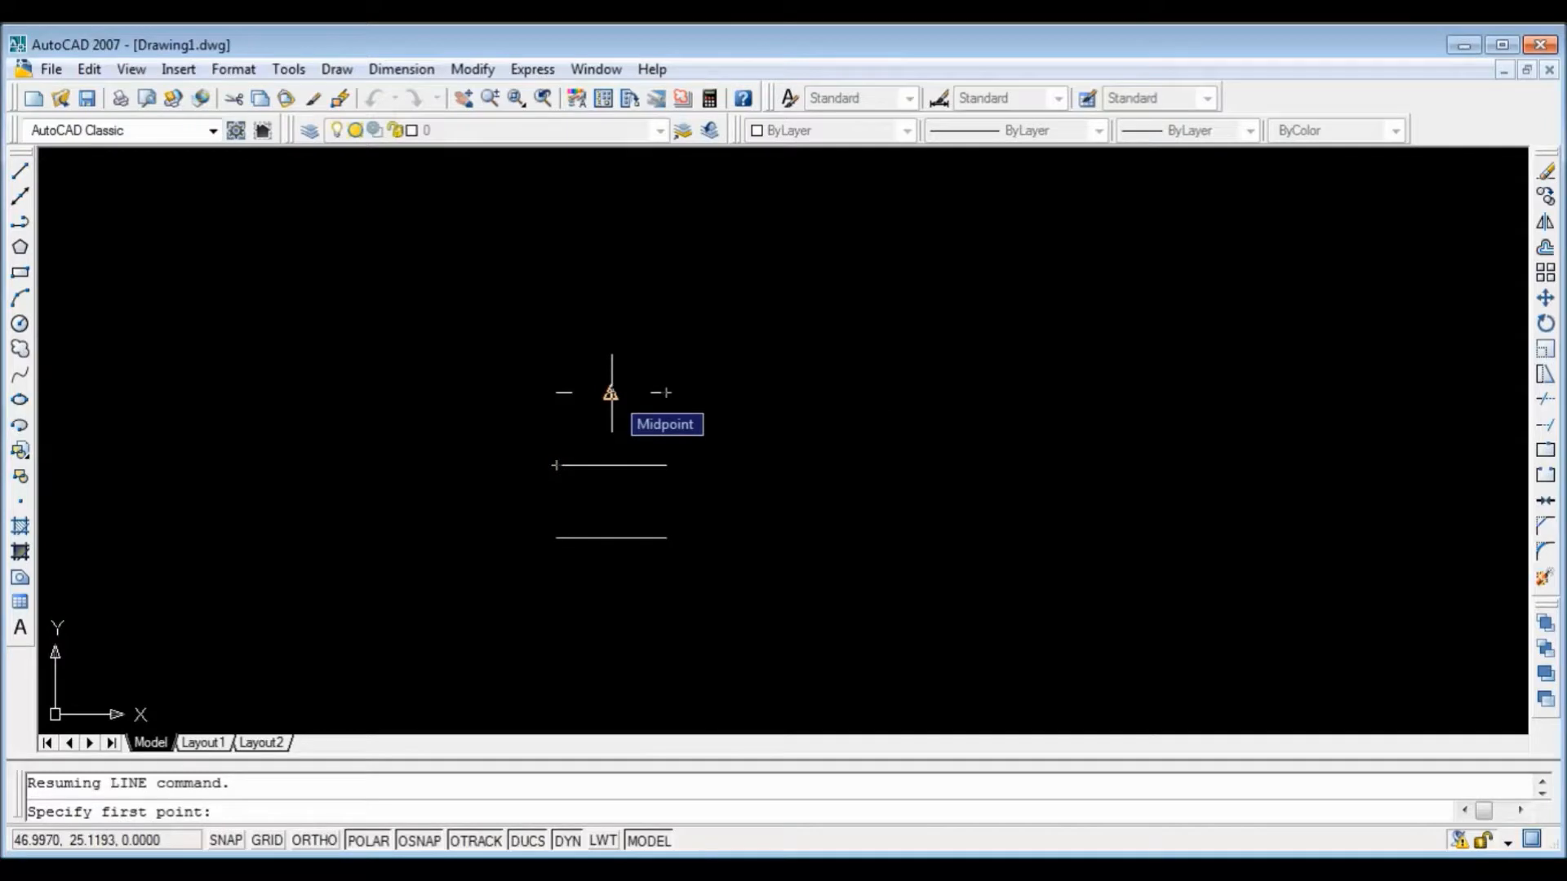
# Step: Draw a vertical line from the midpoint of the upper horizontal line to the midpoint of the lower one
pyautogui.click(611, 393)
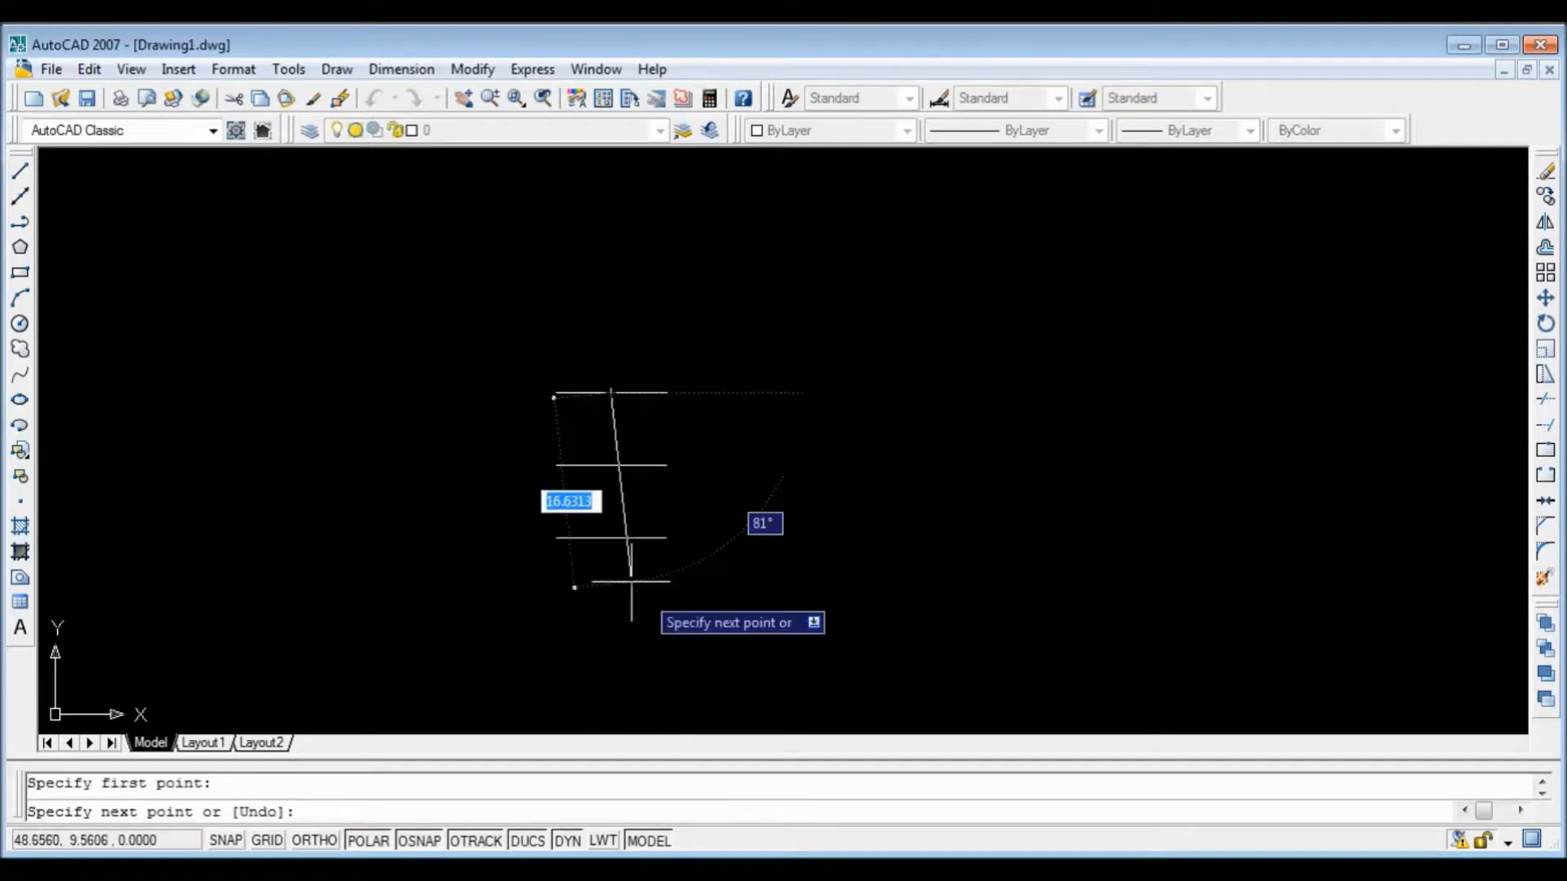
pyautogui.click(611, 537)
pyautogui.press('Return')
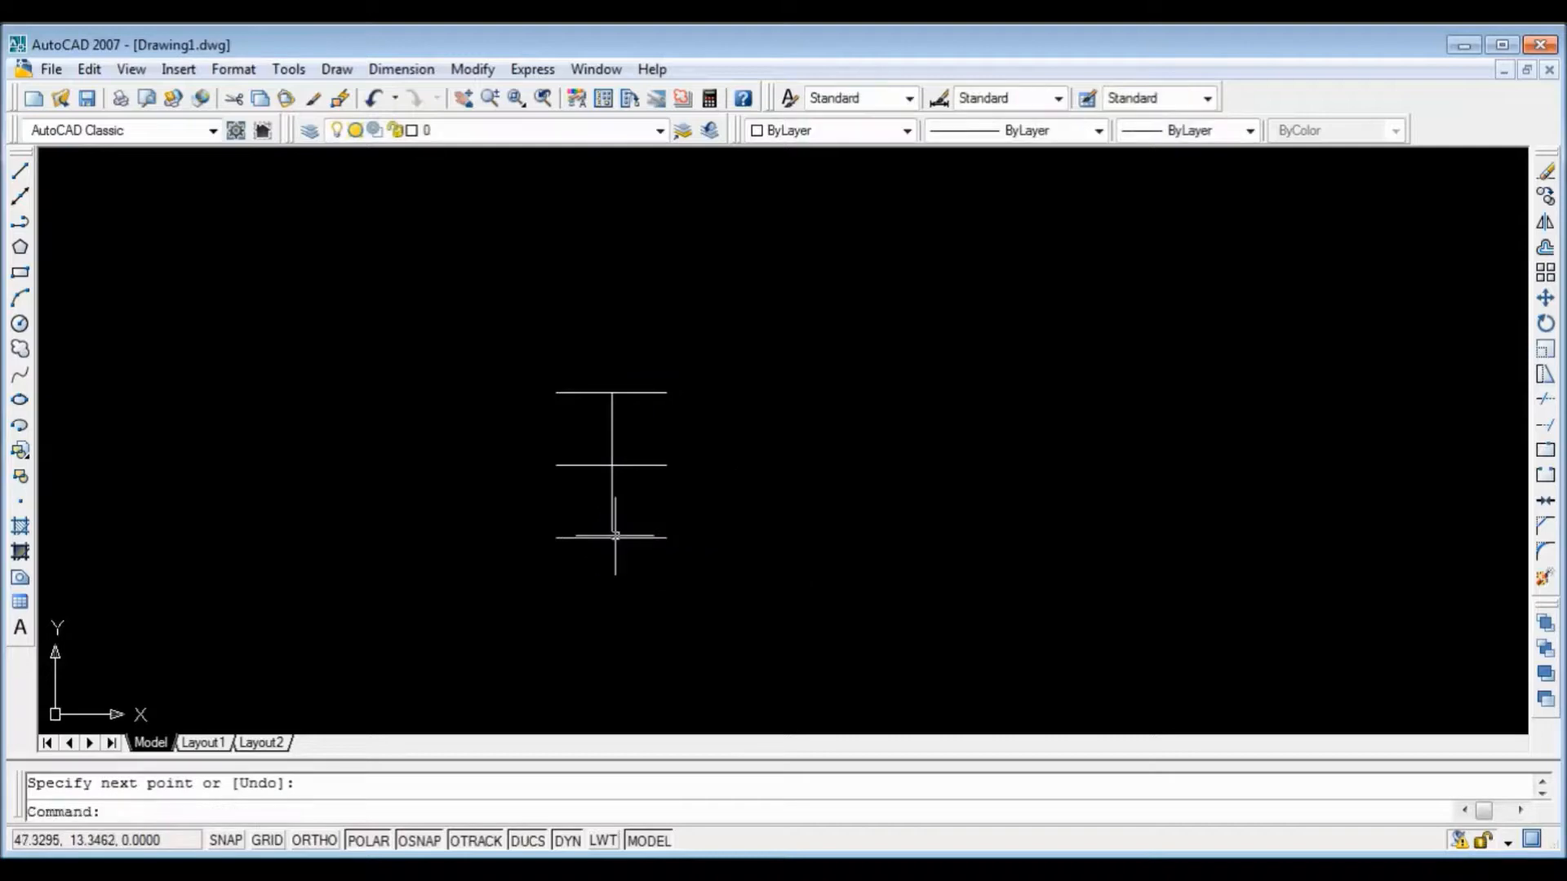
# Step: Erase the upper and lower horizontal lines, keeping the crossing middle and vertical lines
pyautogui.click(657, 393)
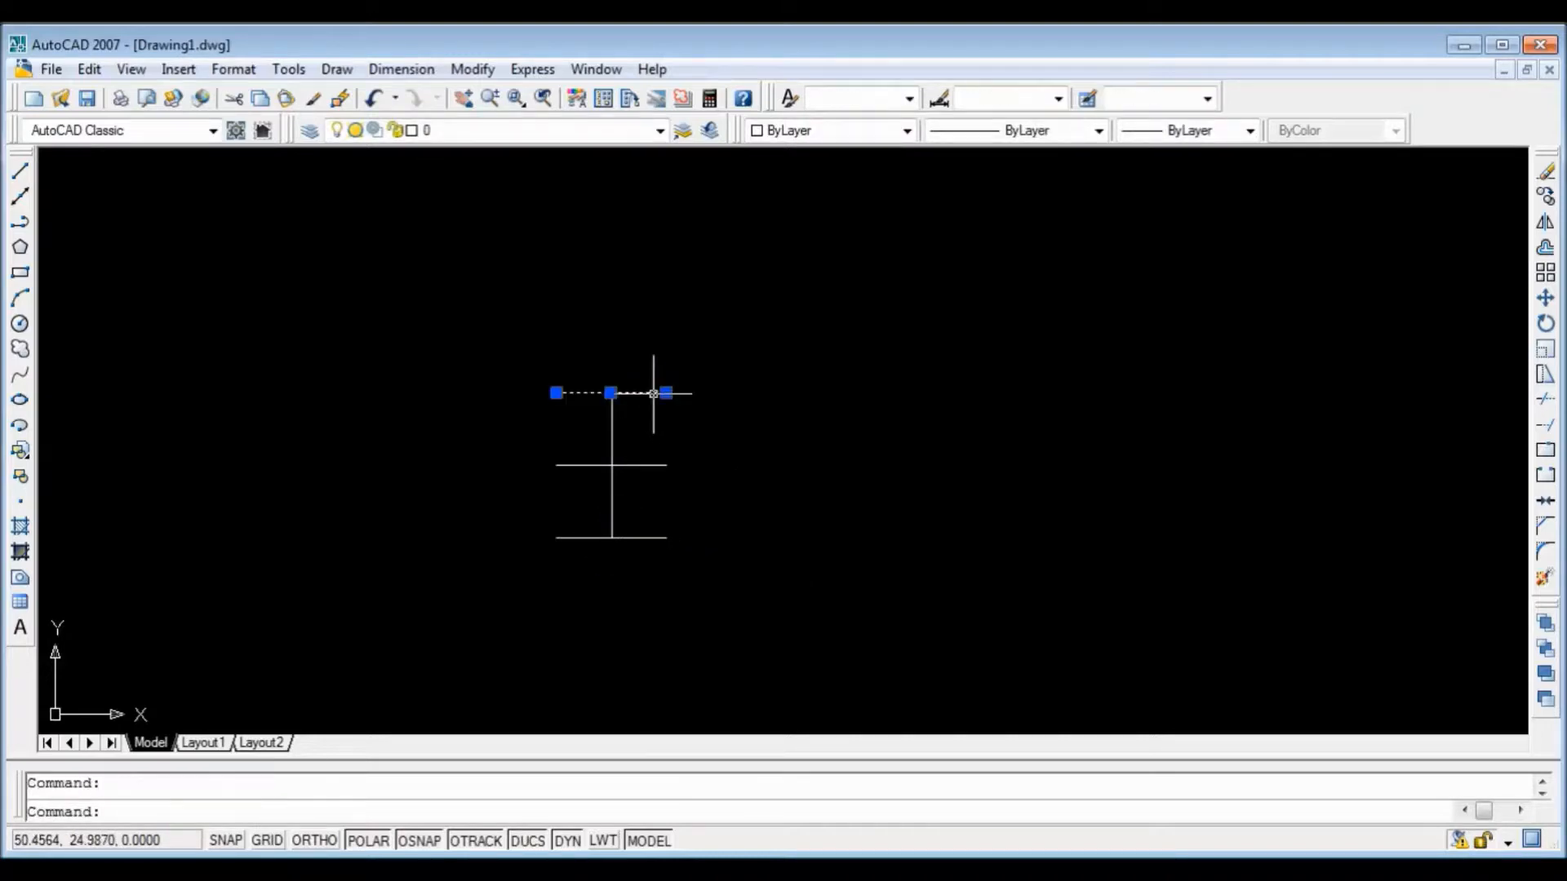
pyautogui.click(656, 537)
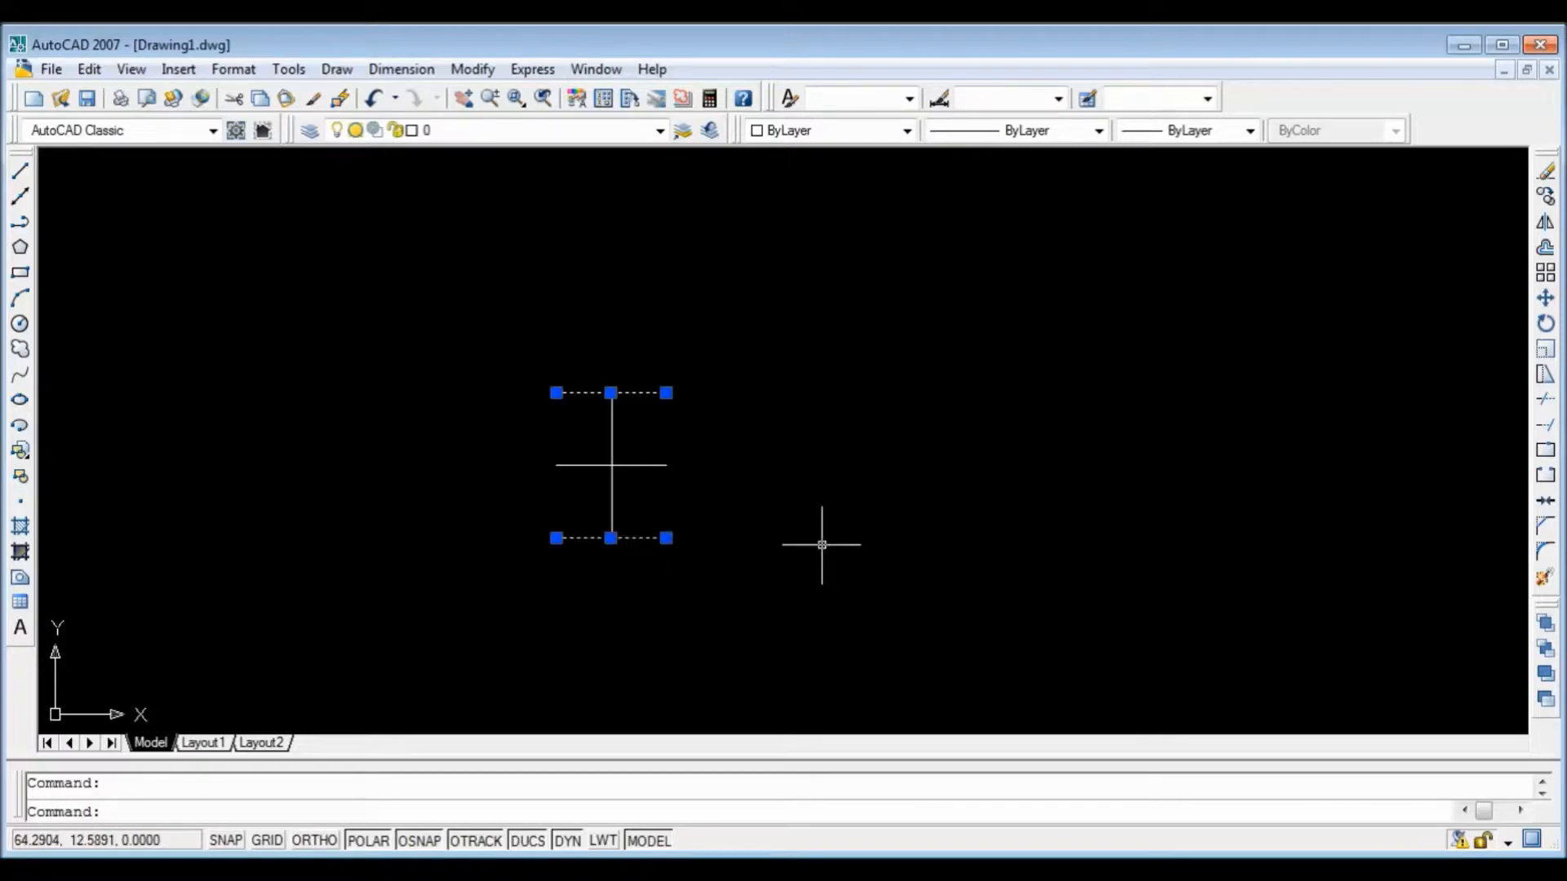
pyautogui.press('Delete')
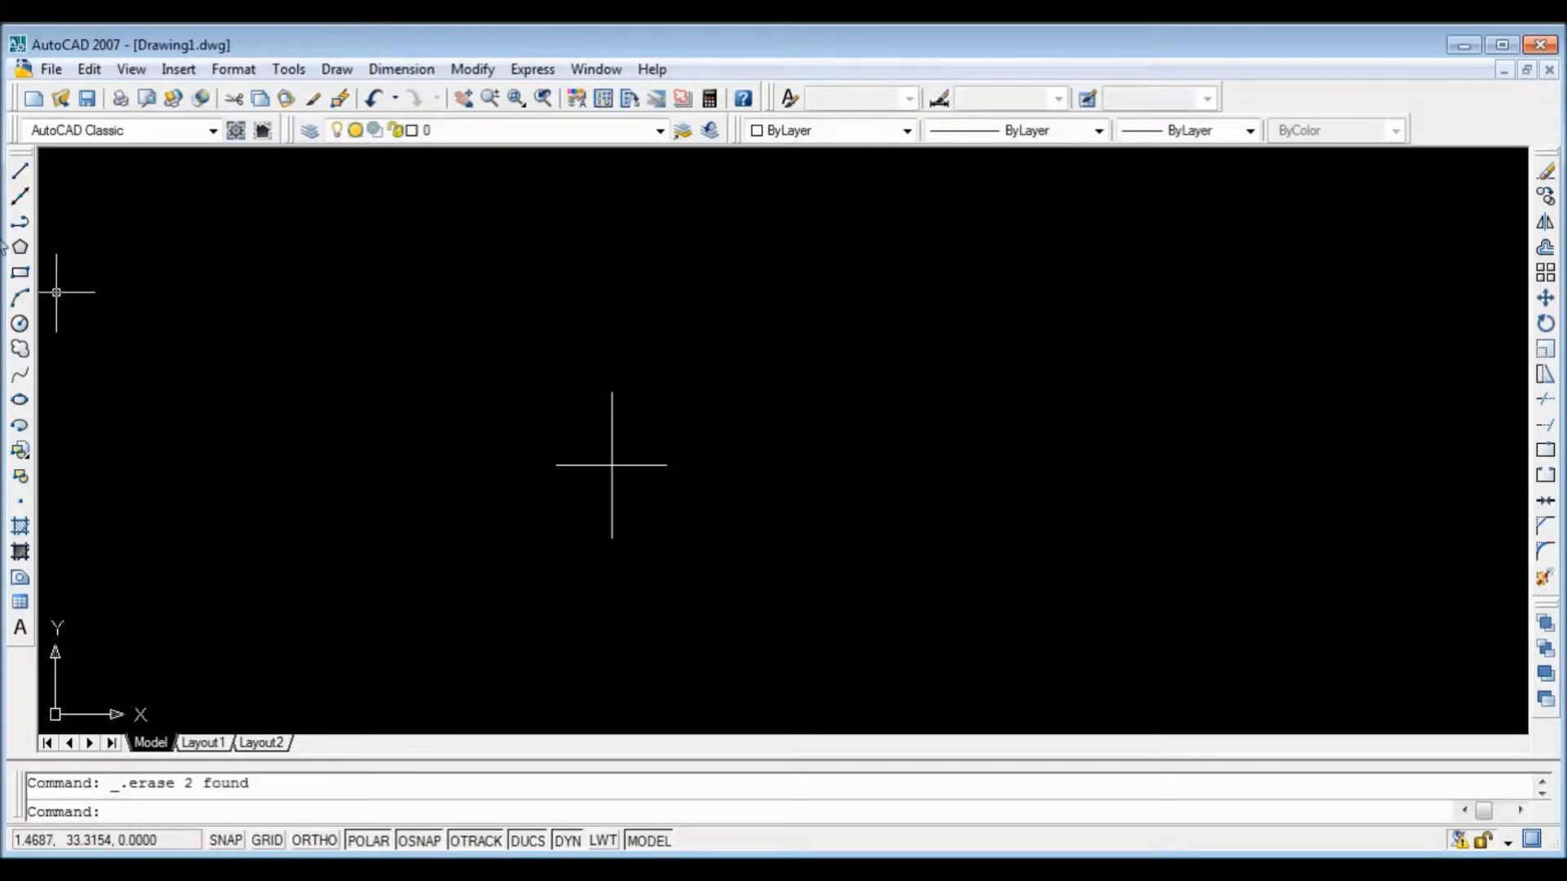
# Step: Draw a closed rhombus by joining the four endpoints of the crossing vertical and horizontal lines
pyautogui.click(21, 171)
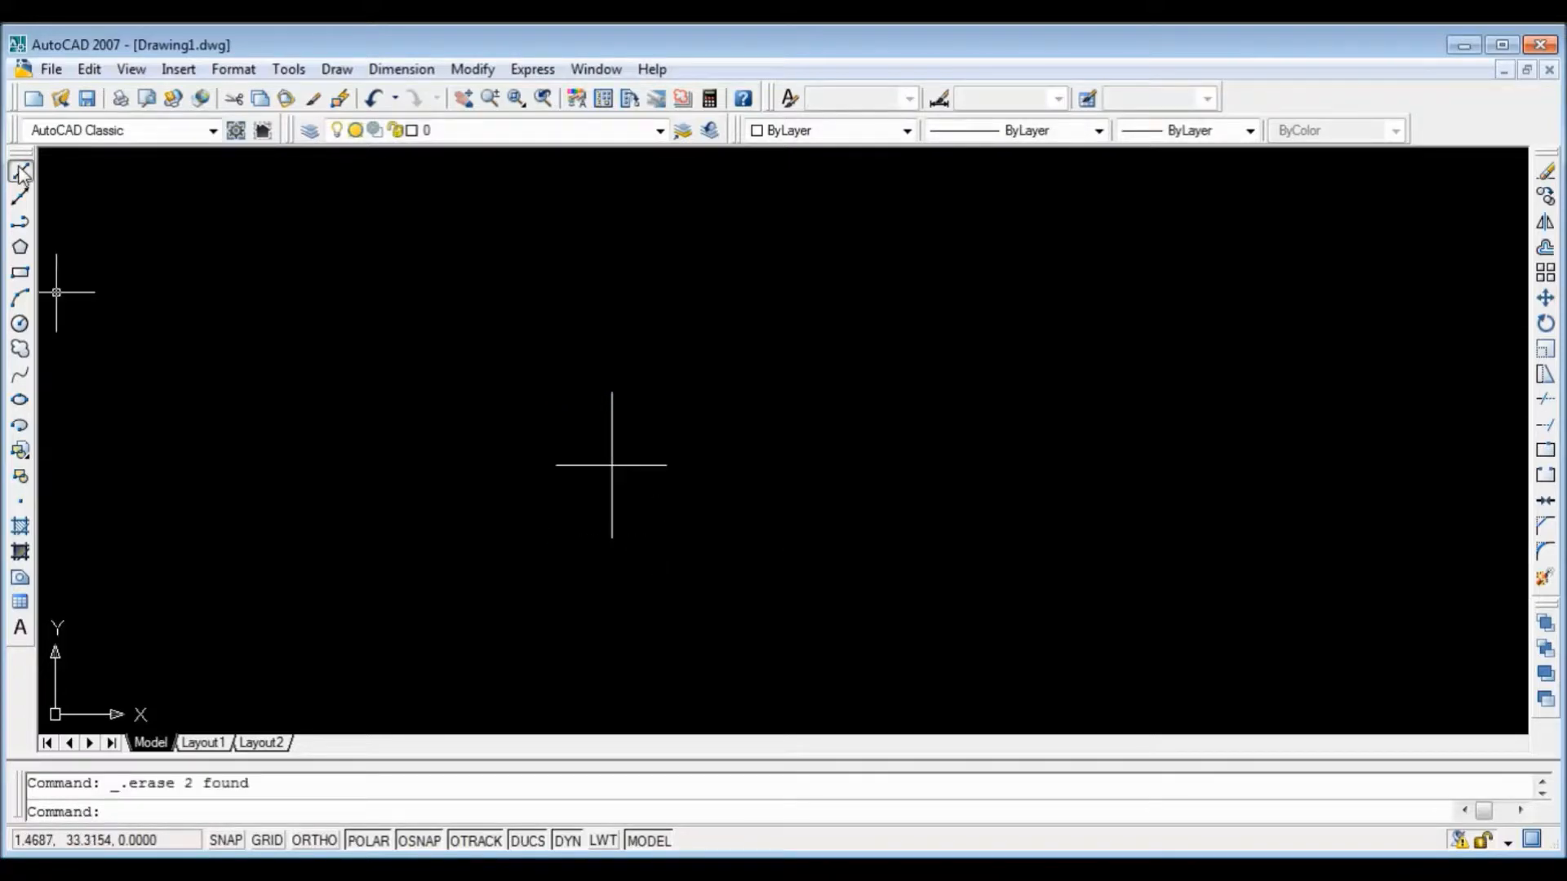
pyautogui.click(611, 392)
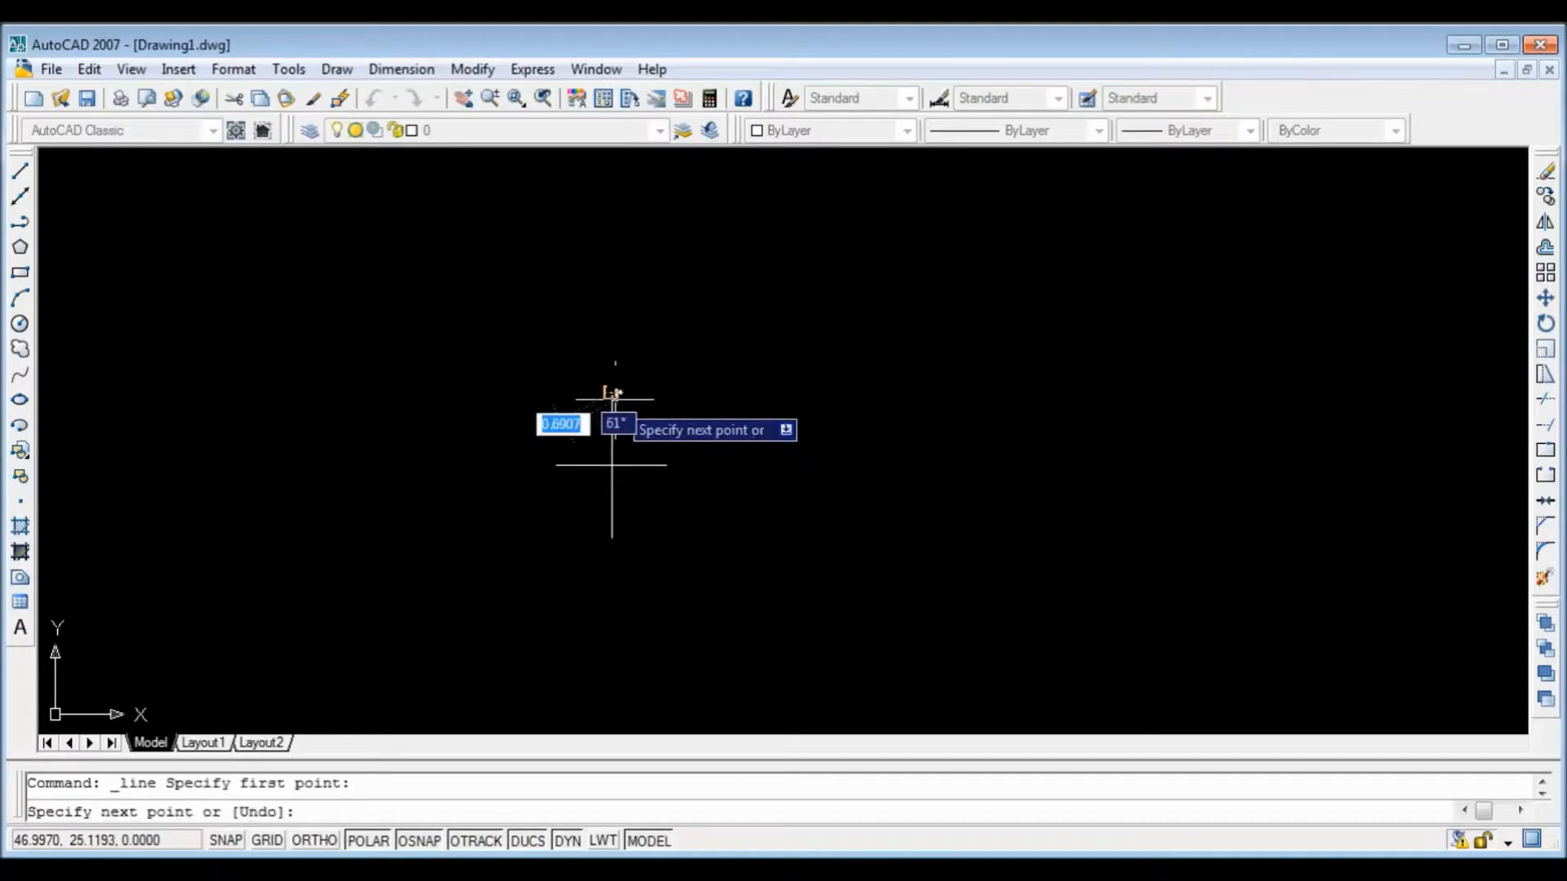
pyautogui.click(556, 465)
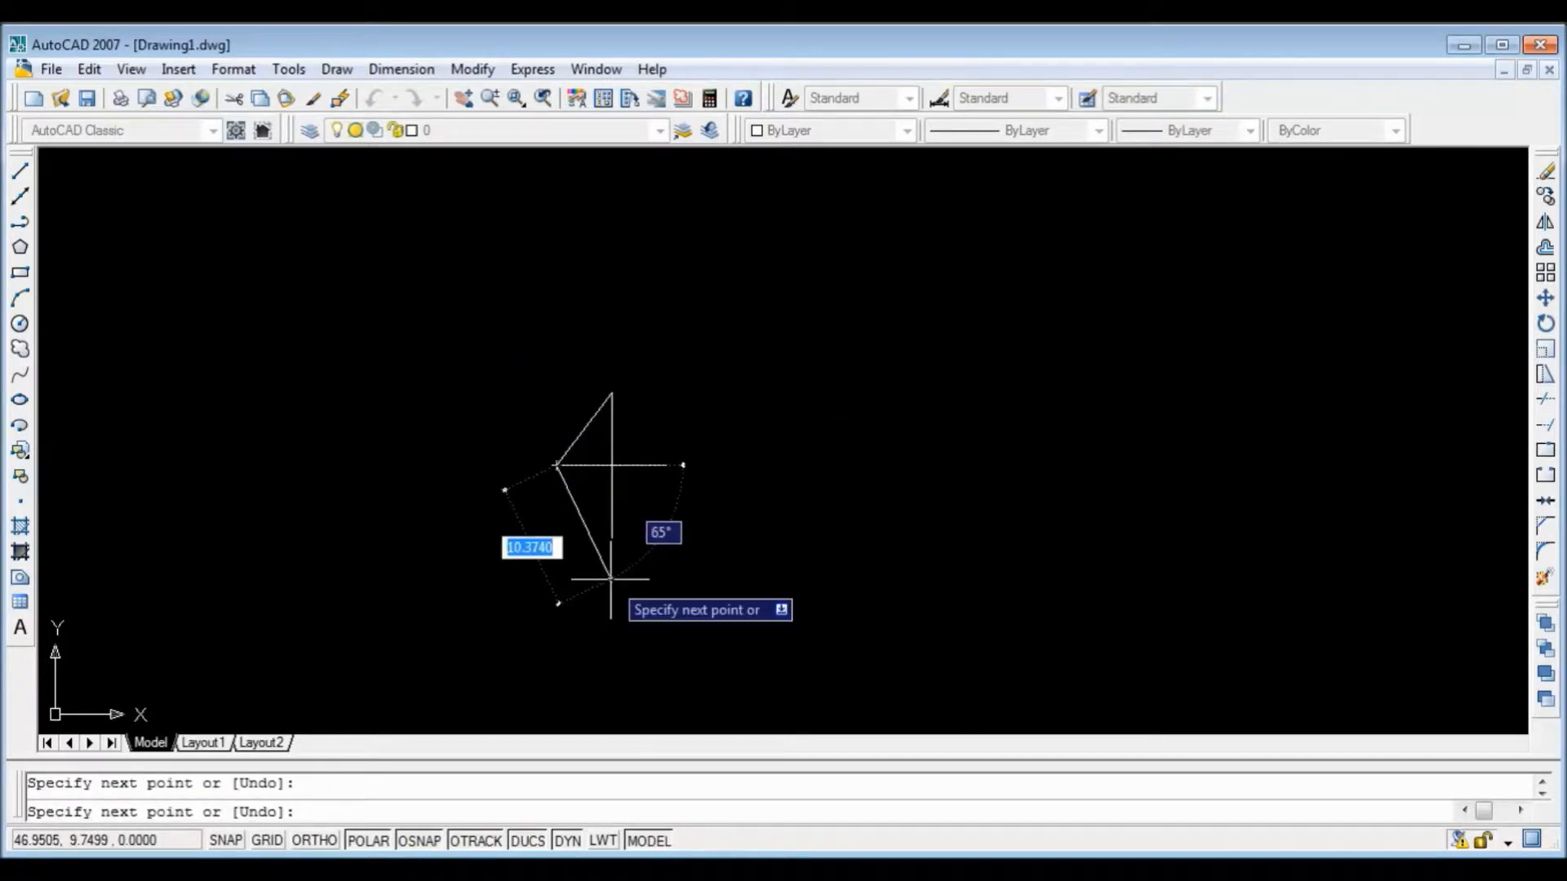
pyautogui.click(610, 538)
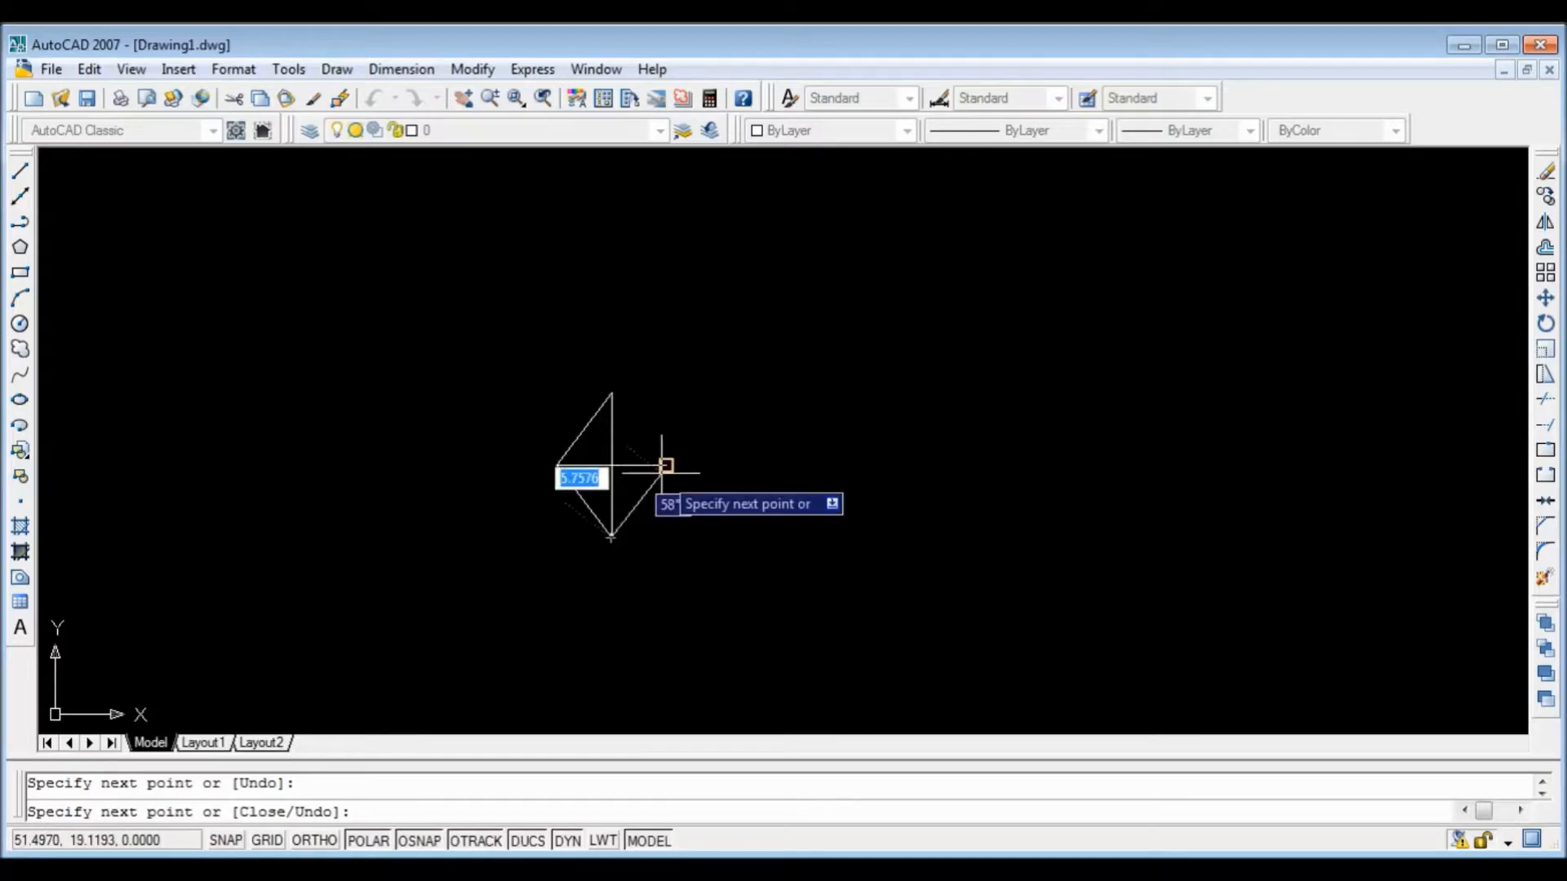
pyautogui.click(665, 465)
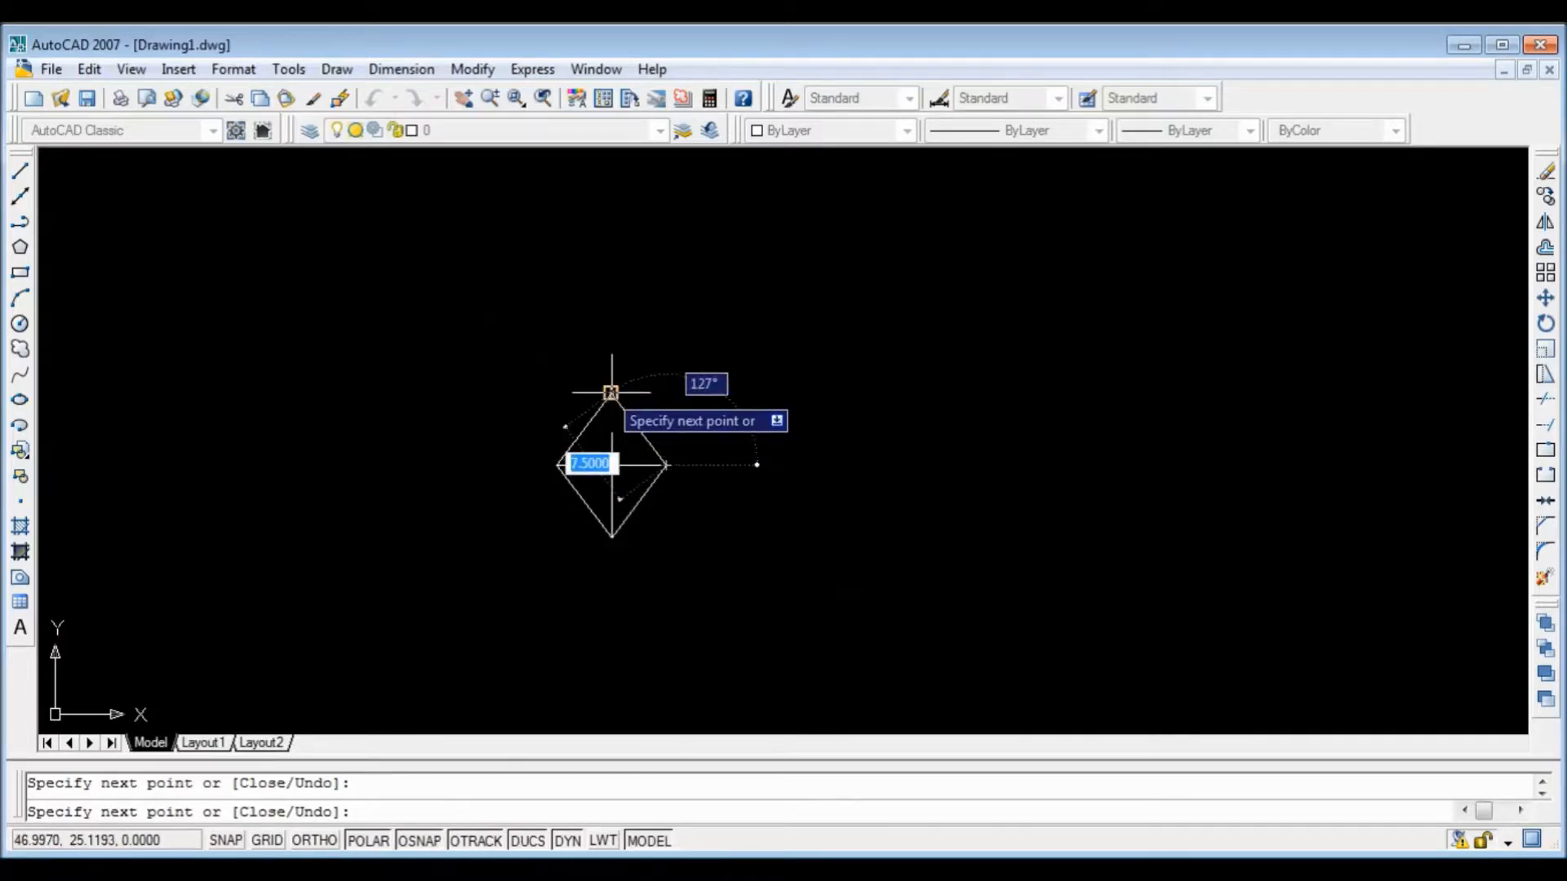
pyautogui.click(611, 393)
pyautogui.press('Return')
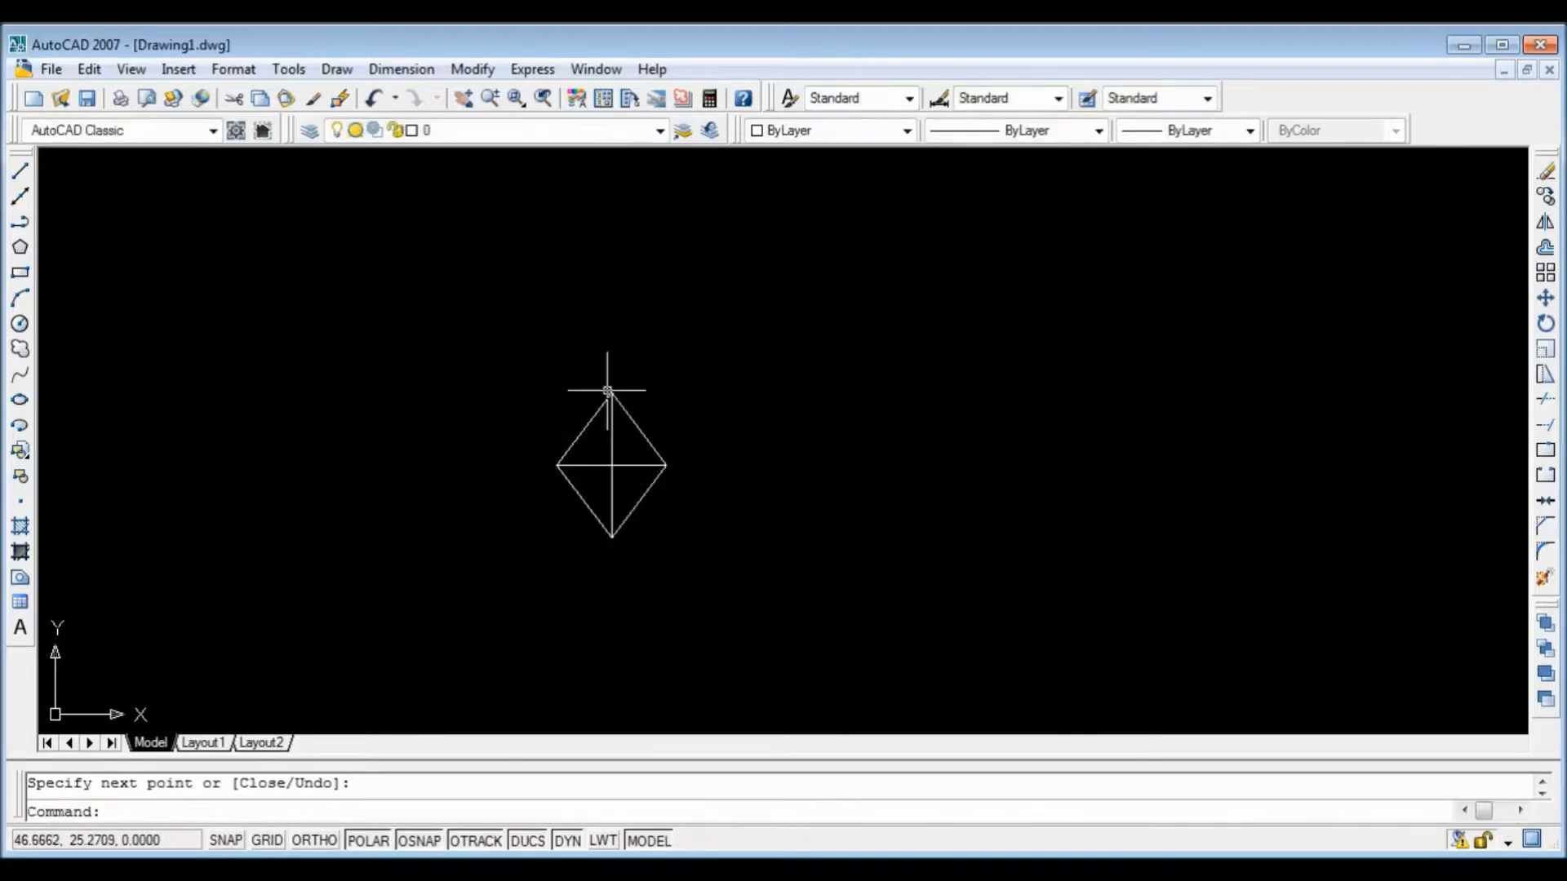
# Step: Erase the horizontal and vertical lines crossing inside the rhombus
pyautogui.click(629, 463)
pyautogui.click(612, 449)
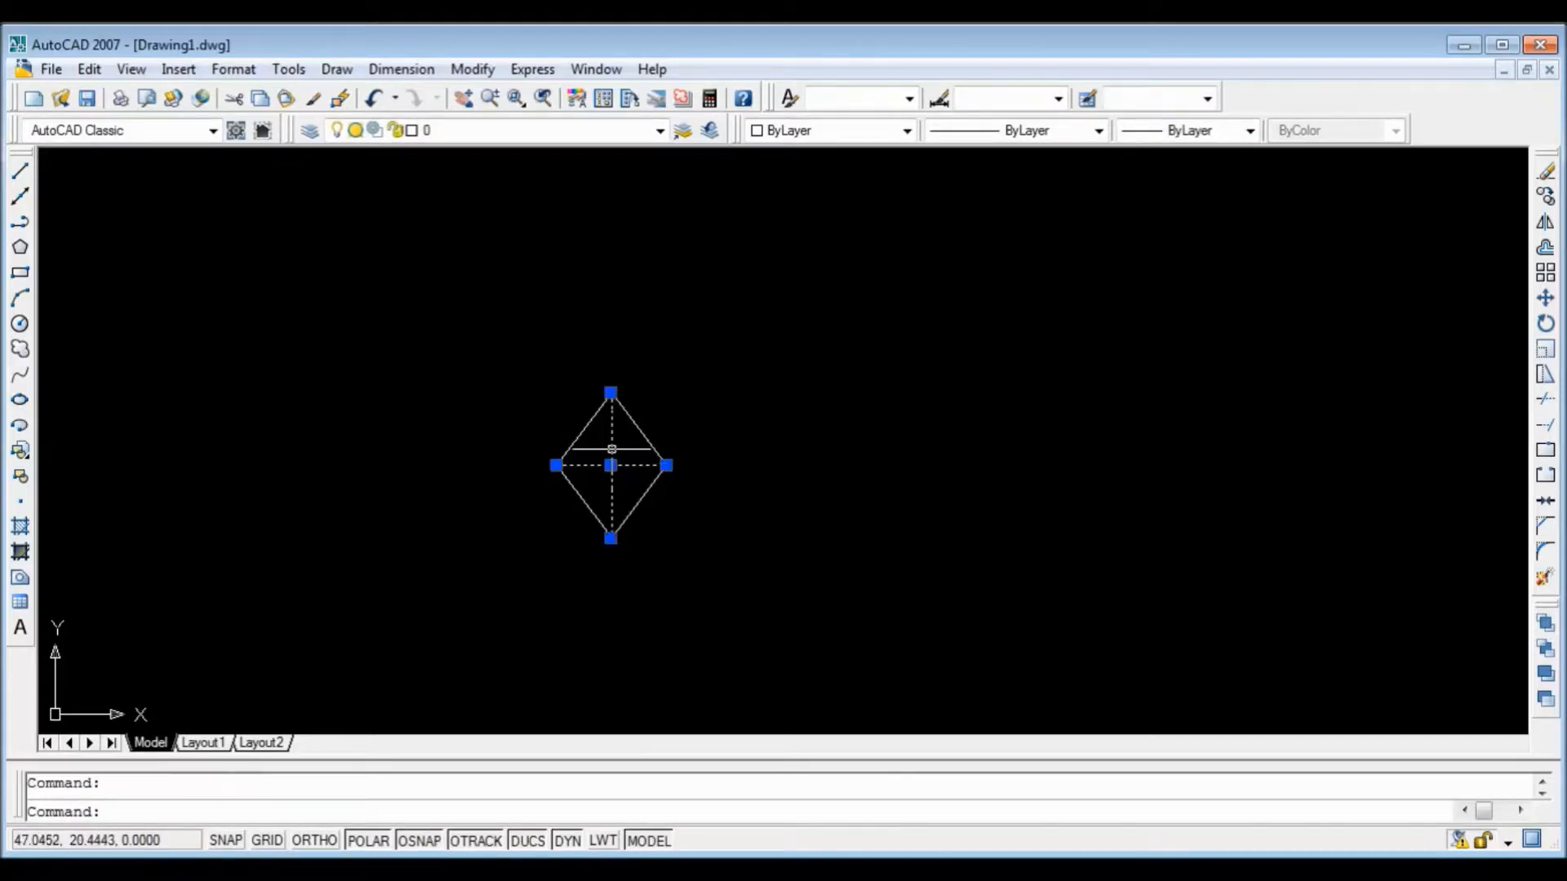
pyautogui.press('Delete')
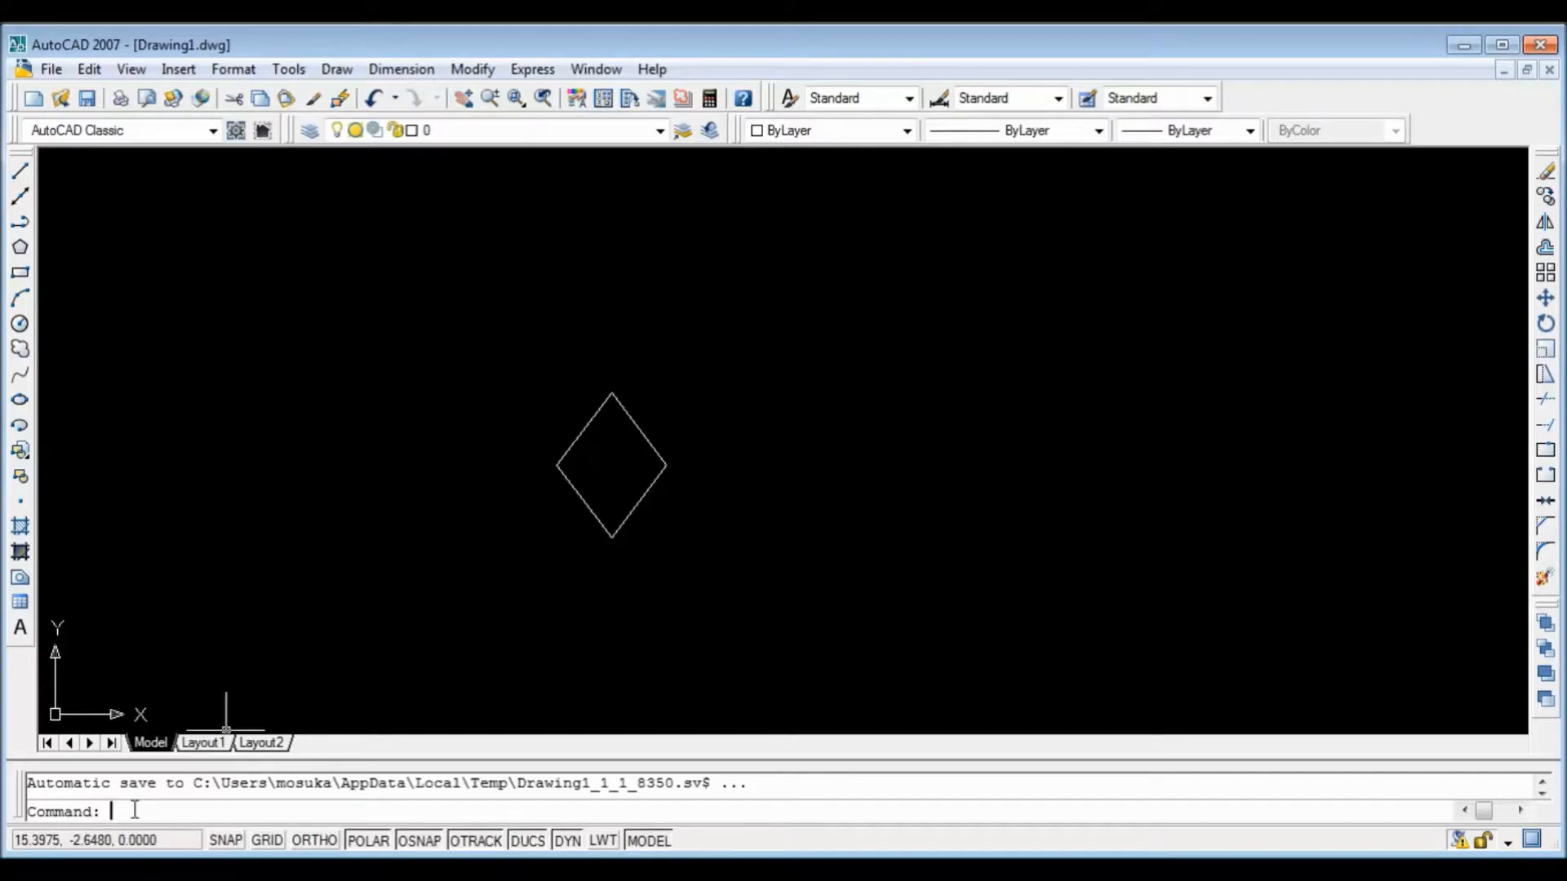
# Step: Offset each of the four rhombus sides outward by a distance of 2
pyautogui.write('offset')
pyautogui.press('Return')
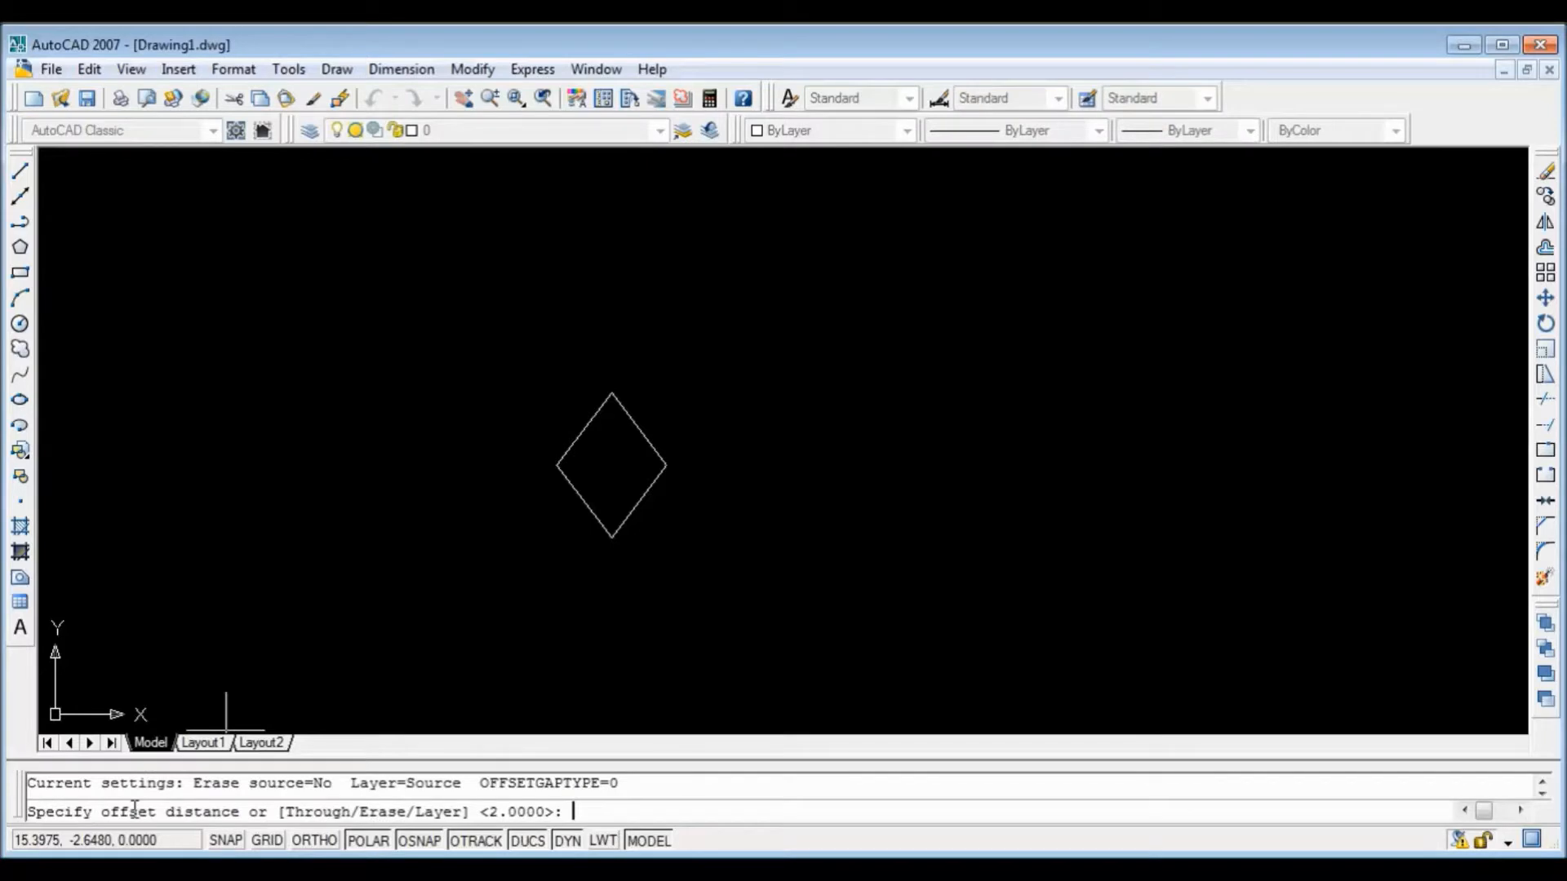
pyautogui.press('Return')
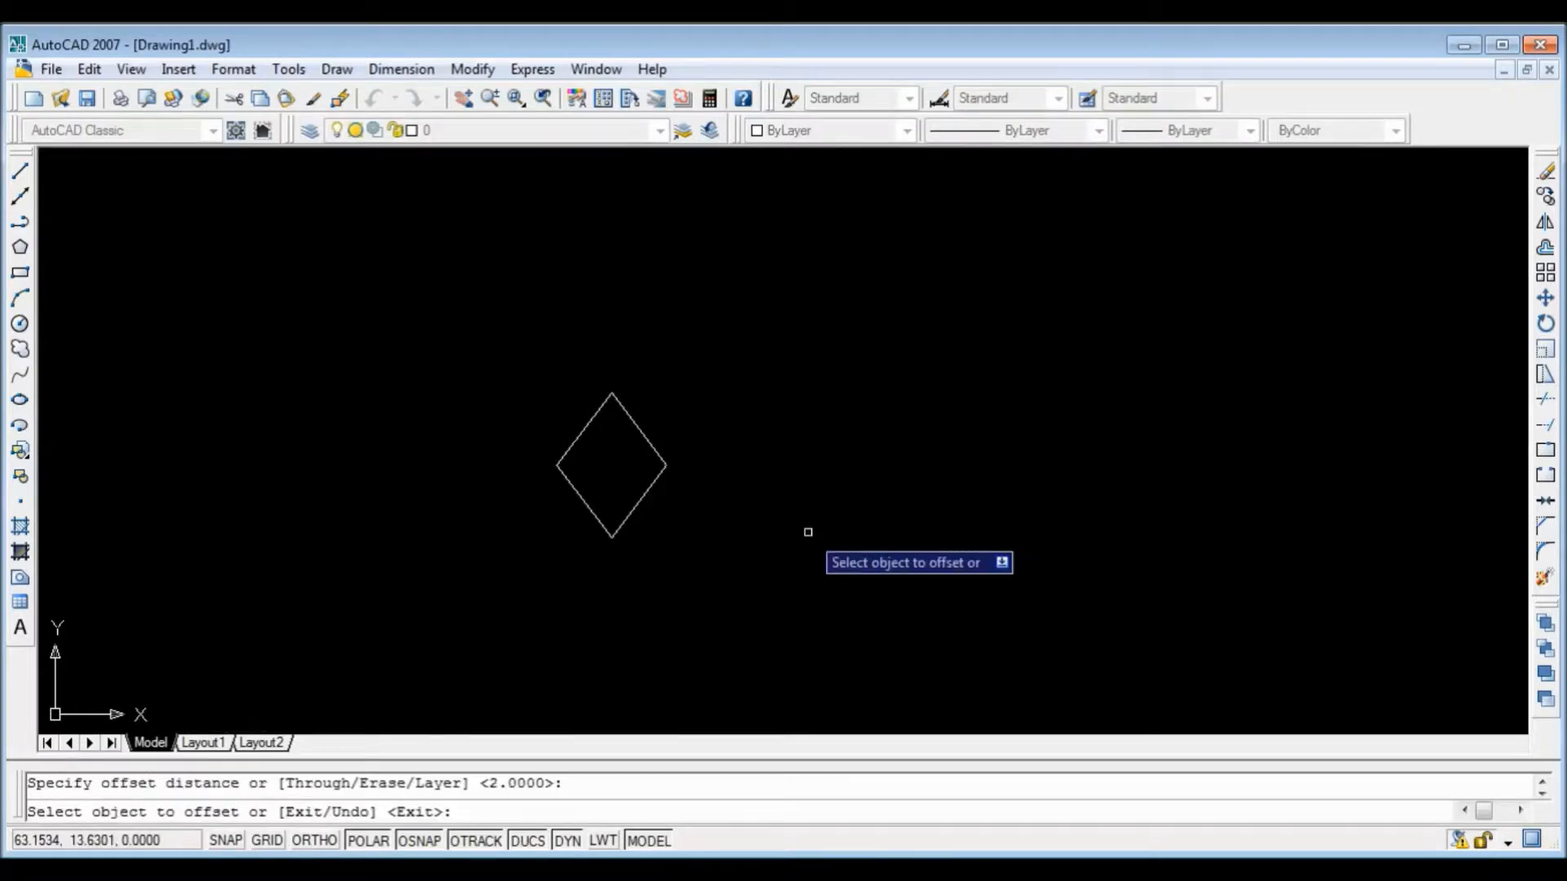
pyautogui.click(574, 444)
pyautogui.click(550, 409)
pyautogui.click(639, 430)
pyautogui.click(675, 415)
pyautogui.click(644, 493)
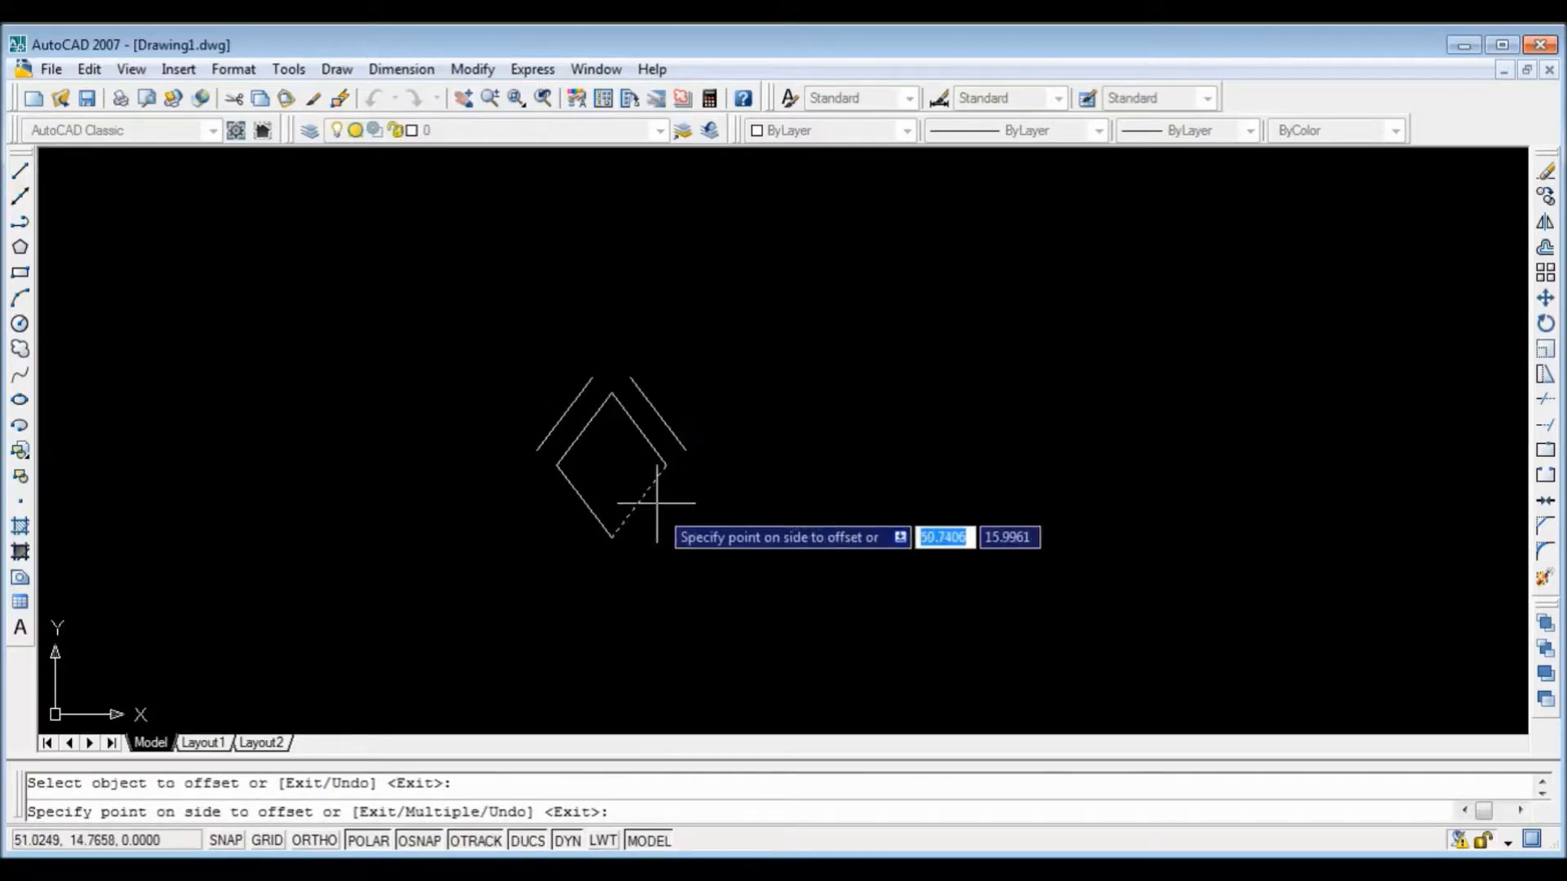
pyautogui.click(650, 512)
pyautogui.click(573, 494)
pyautogui.click(560, 517)
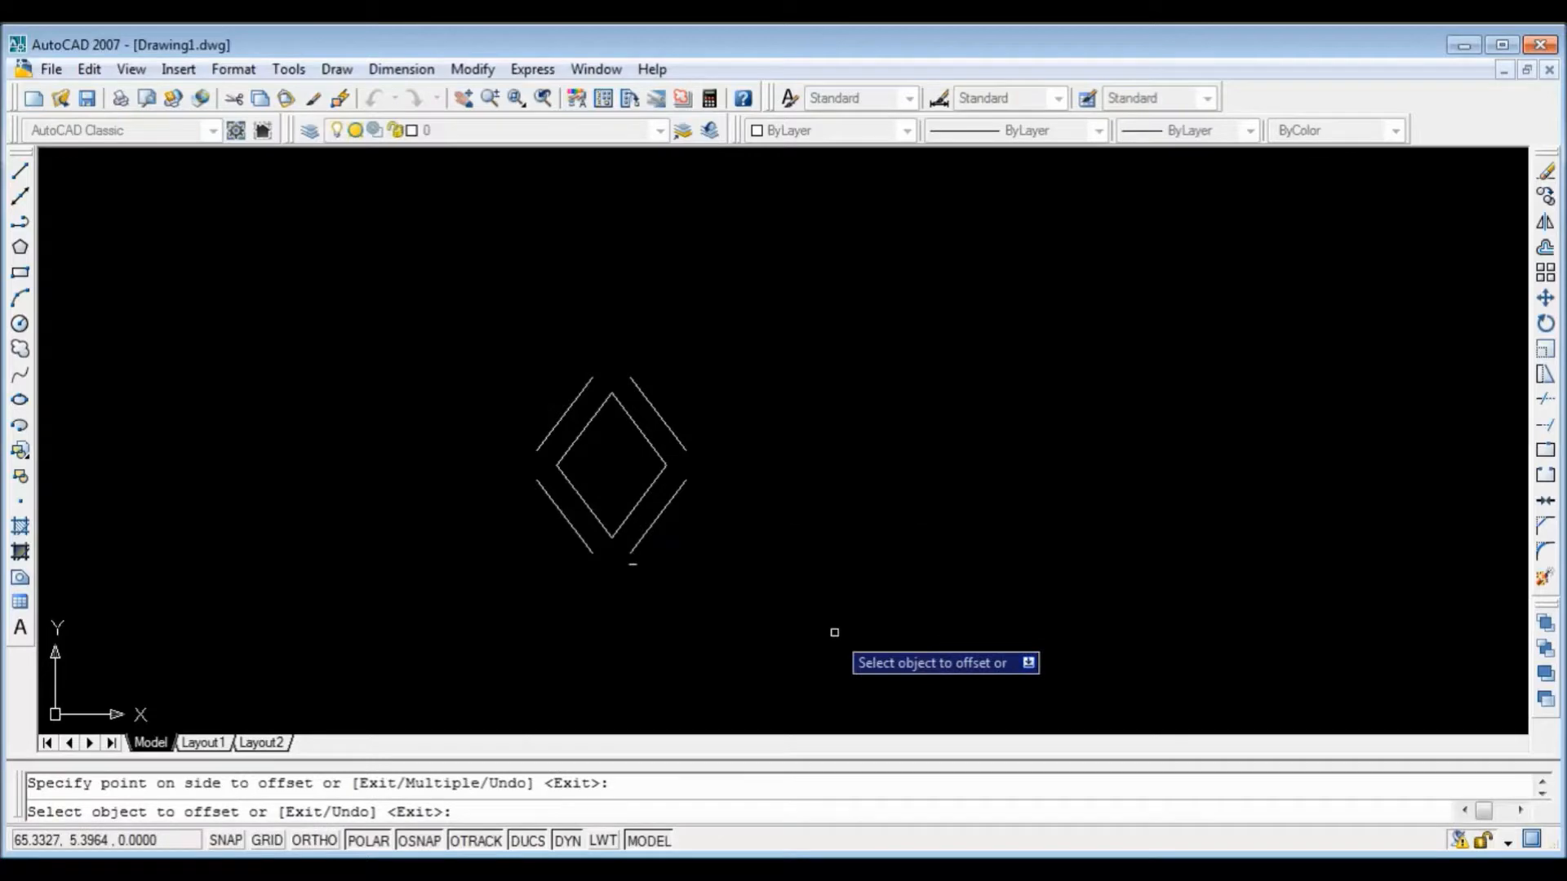
pyautogui.press('Return')
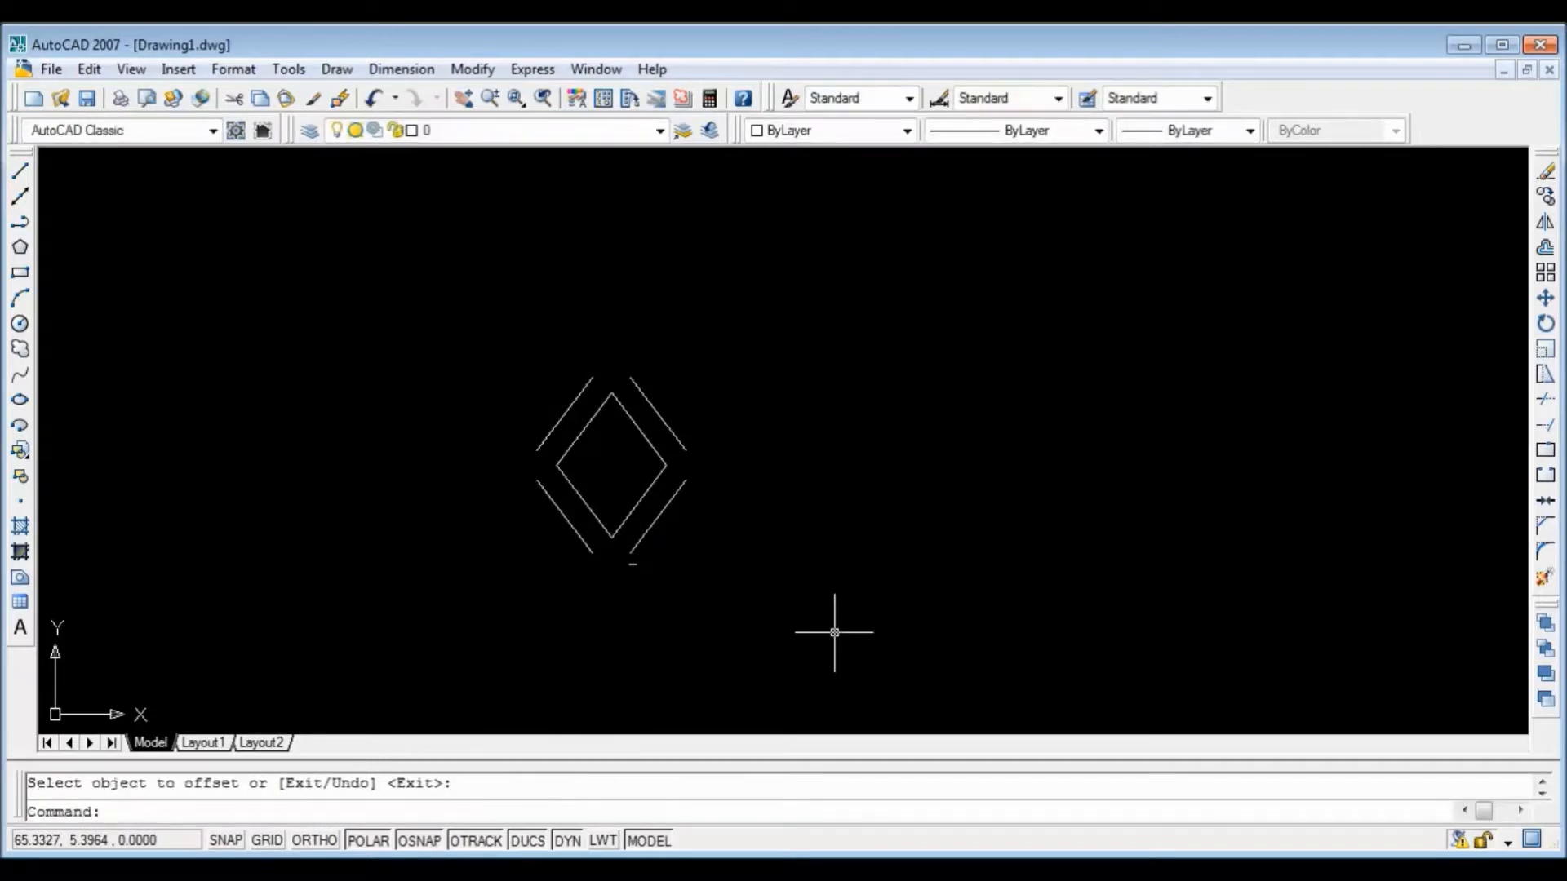
# Step: Draw a vertical line through the rhombus's upper and lower corners, reaching past the offset lines at both ends
pyautogui.click(21, 170)
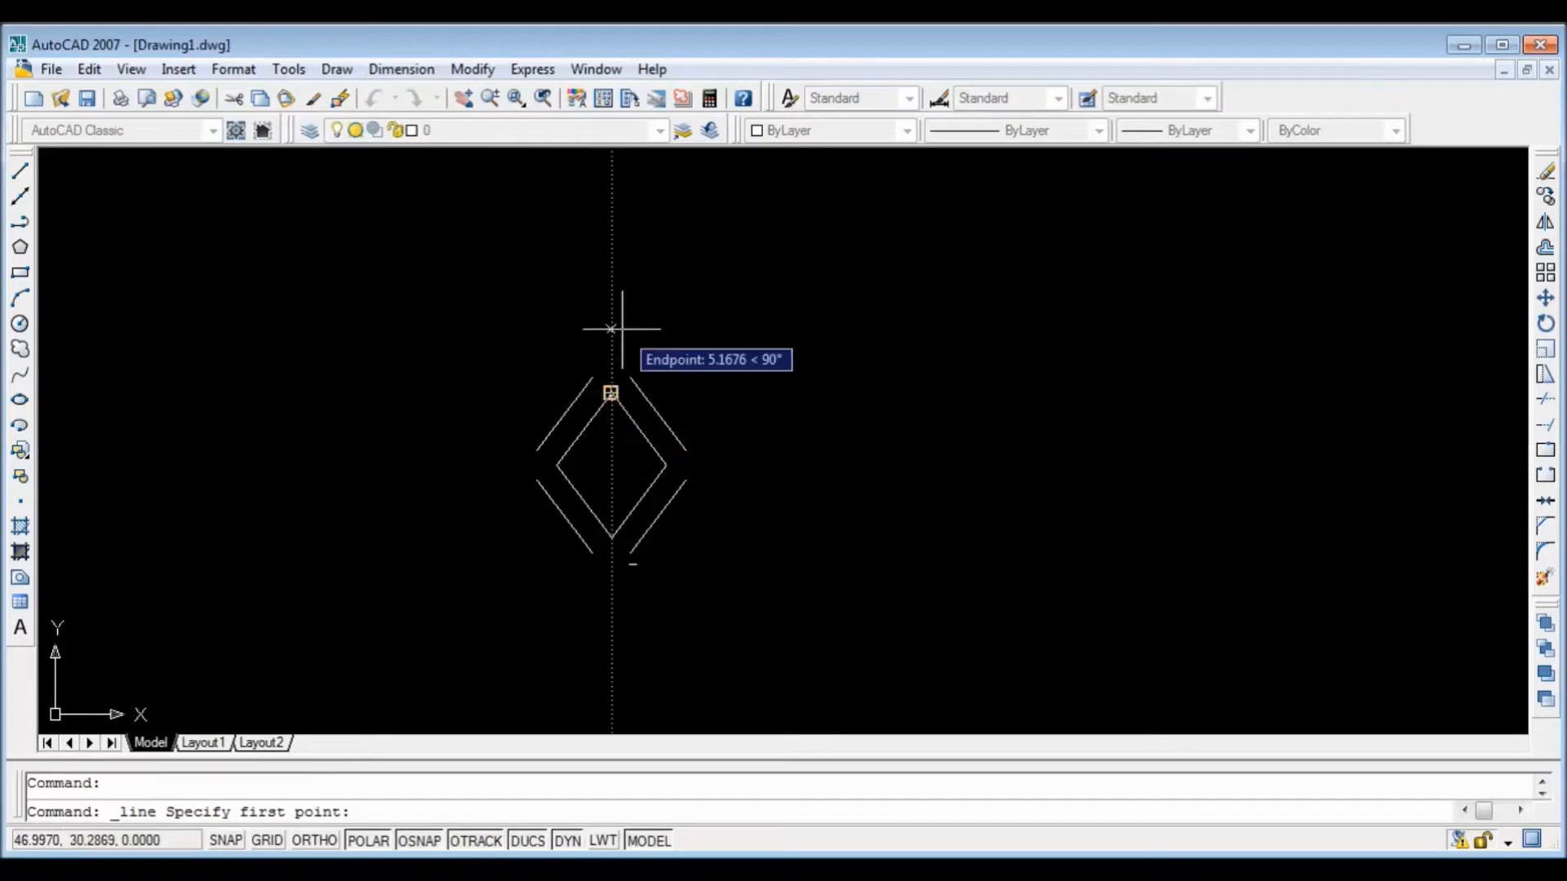
pyautogui.click(610, 303)
pyautogui.click(612, 629)
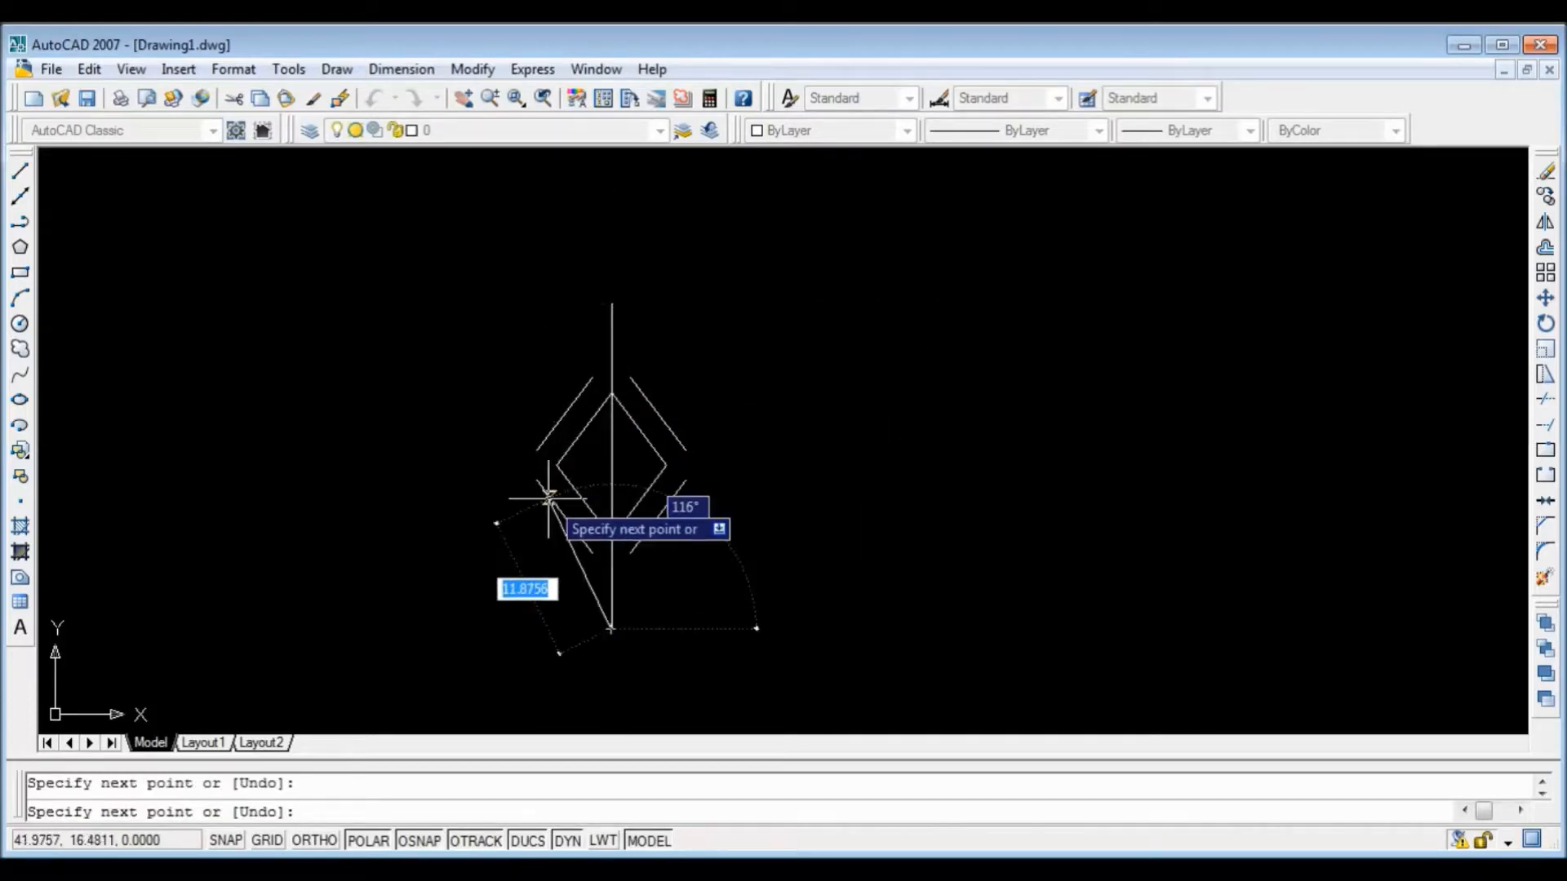
pyautogui.press('Return')
# Step: Draw a horizontal line through the rhombus's two side corners, reaching past the offset lines at both ends
pyautogui.click(19, 170)
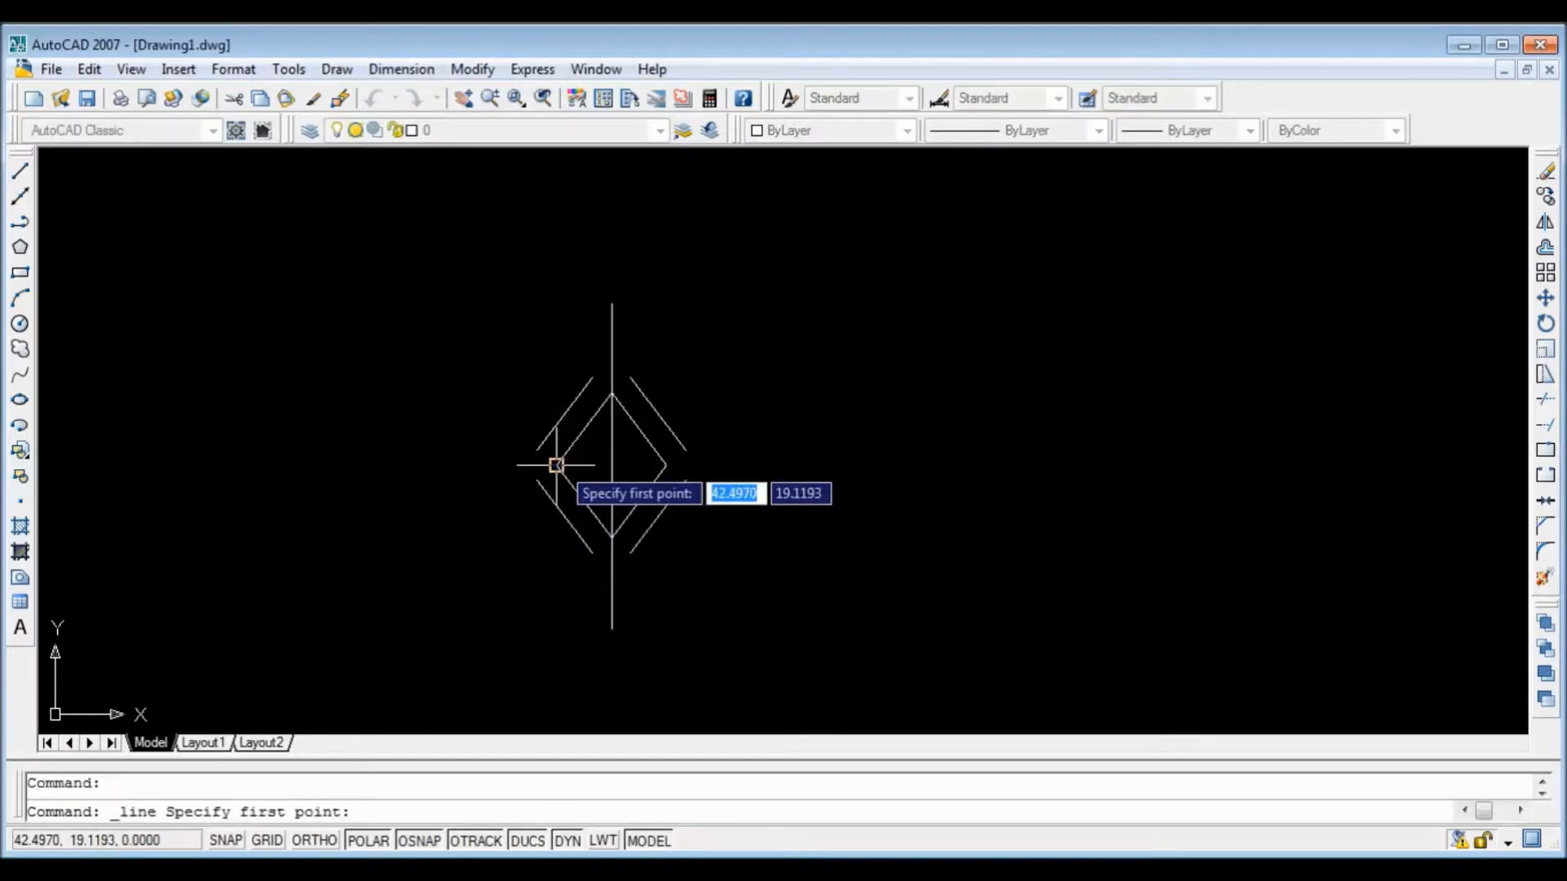
pyautogui.click(471, 465)
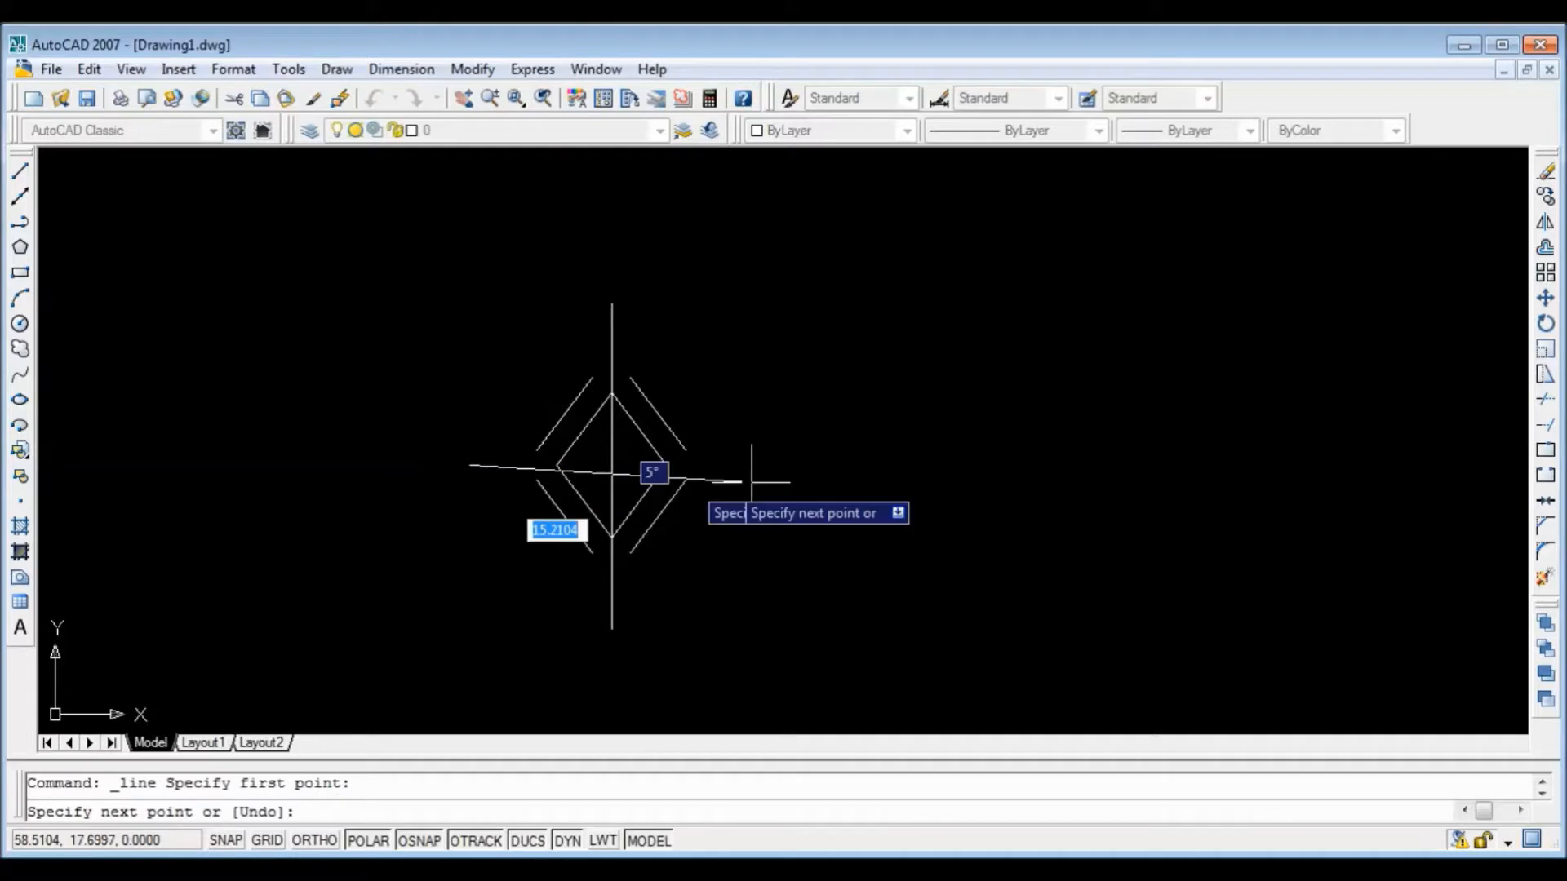
pyautogui.click(805, 465)
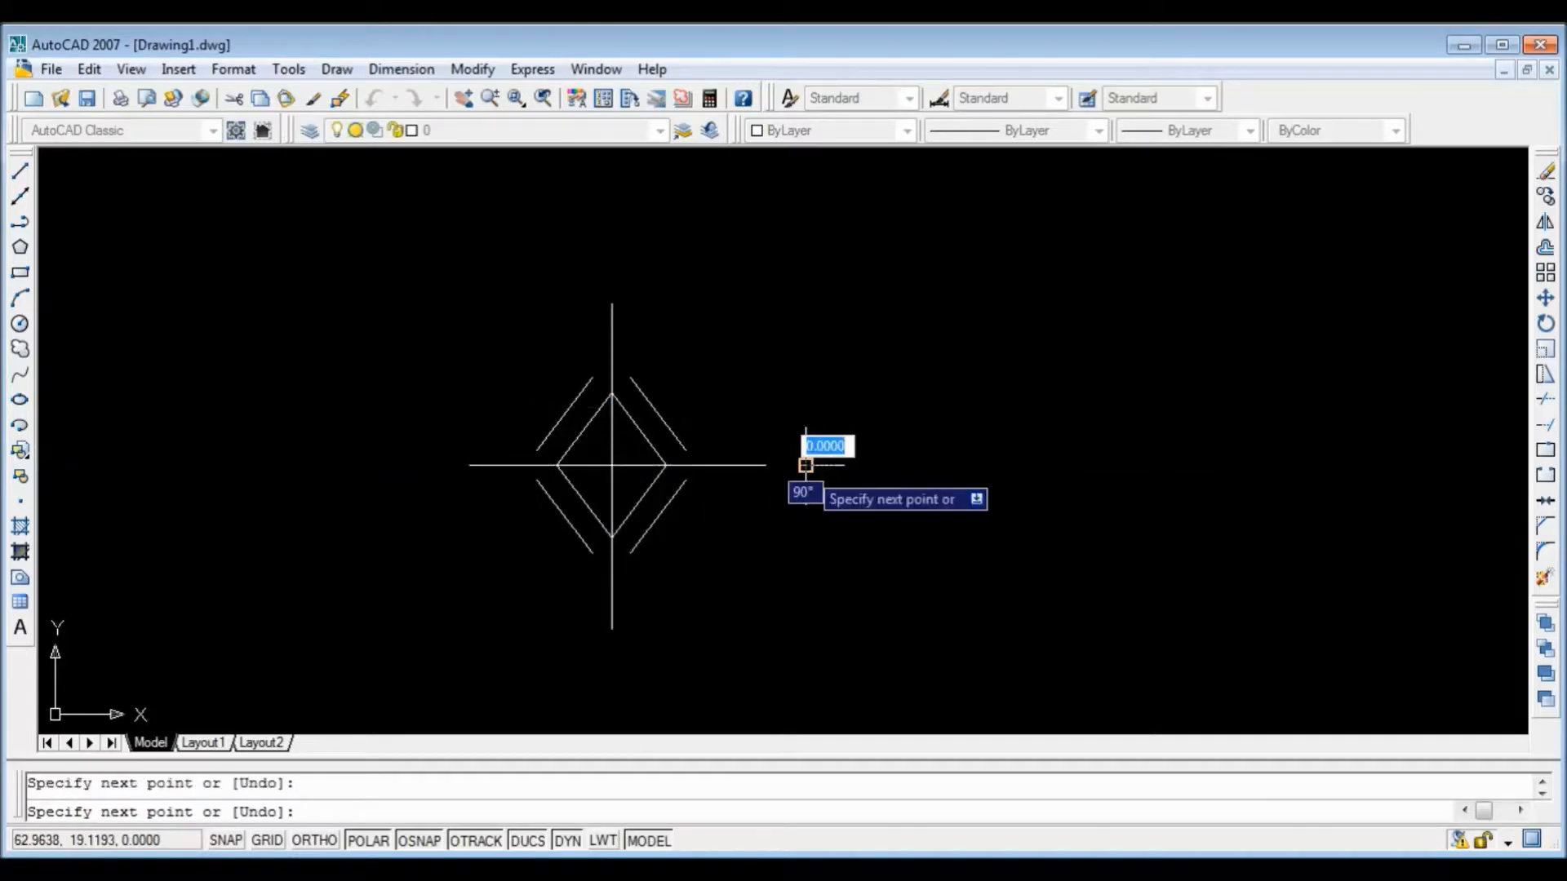
pyautogui.press('Return')
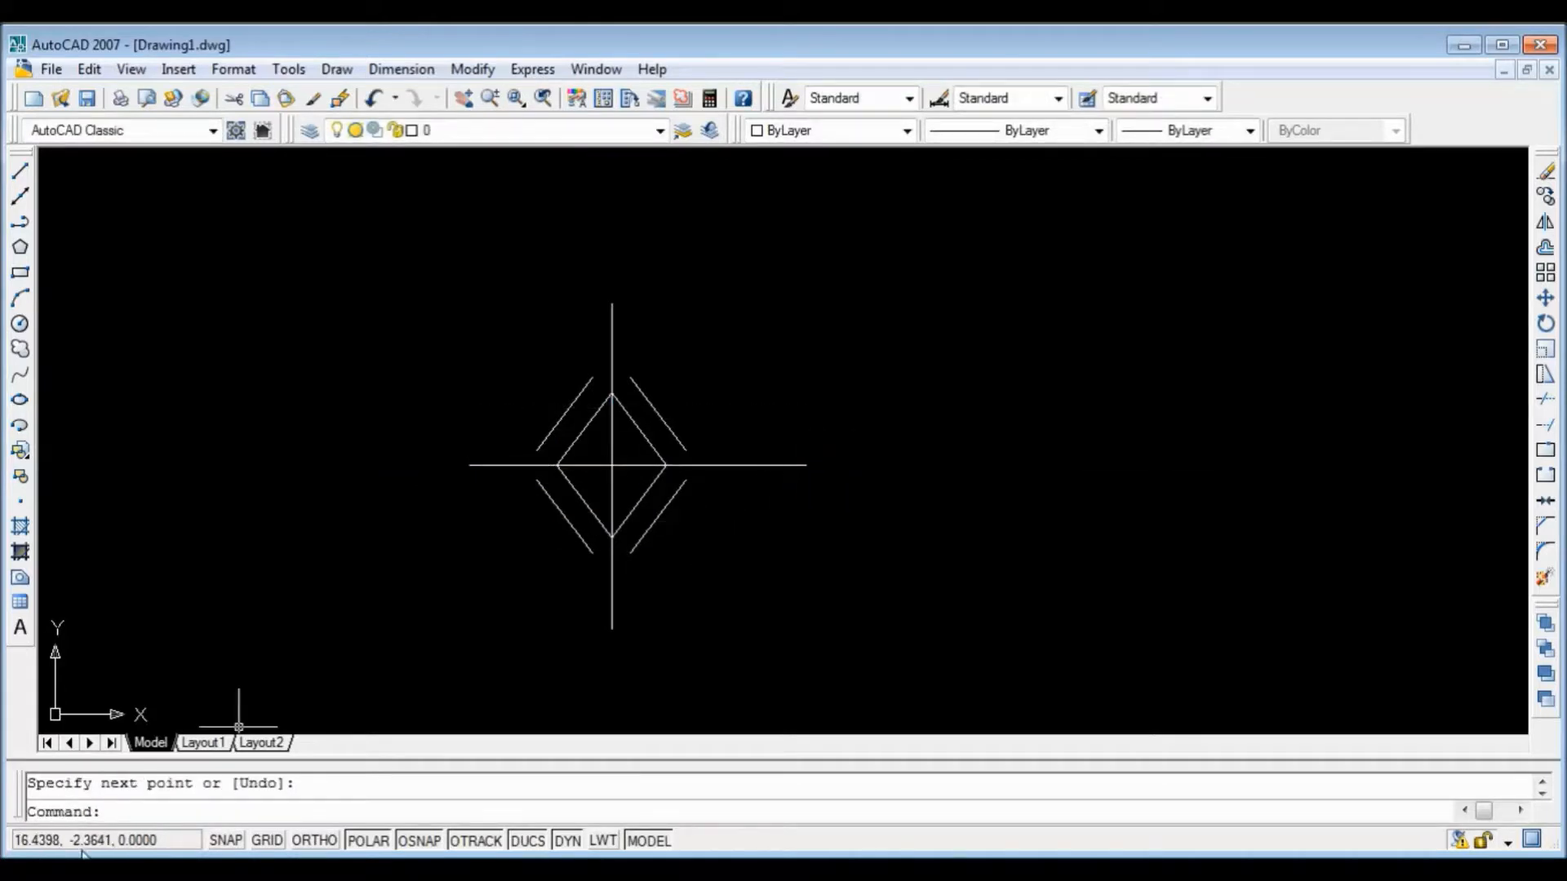
# Step: Extend both ends of the four offset lines to the vertical and horizontal lines, using all objects as boundary edges
pyautogui.write('extend')
pyautogui.press('Return')
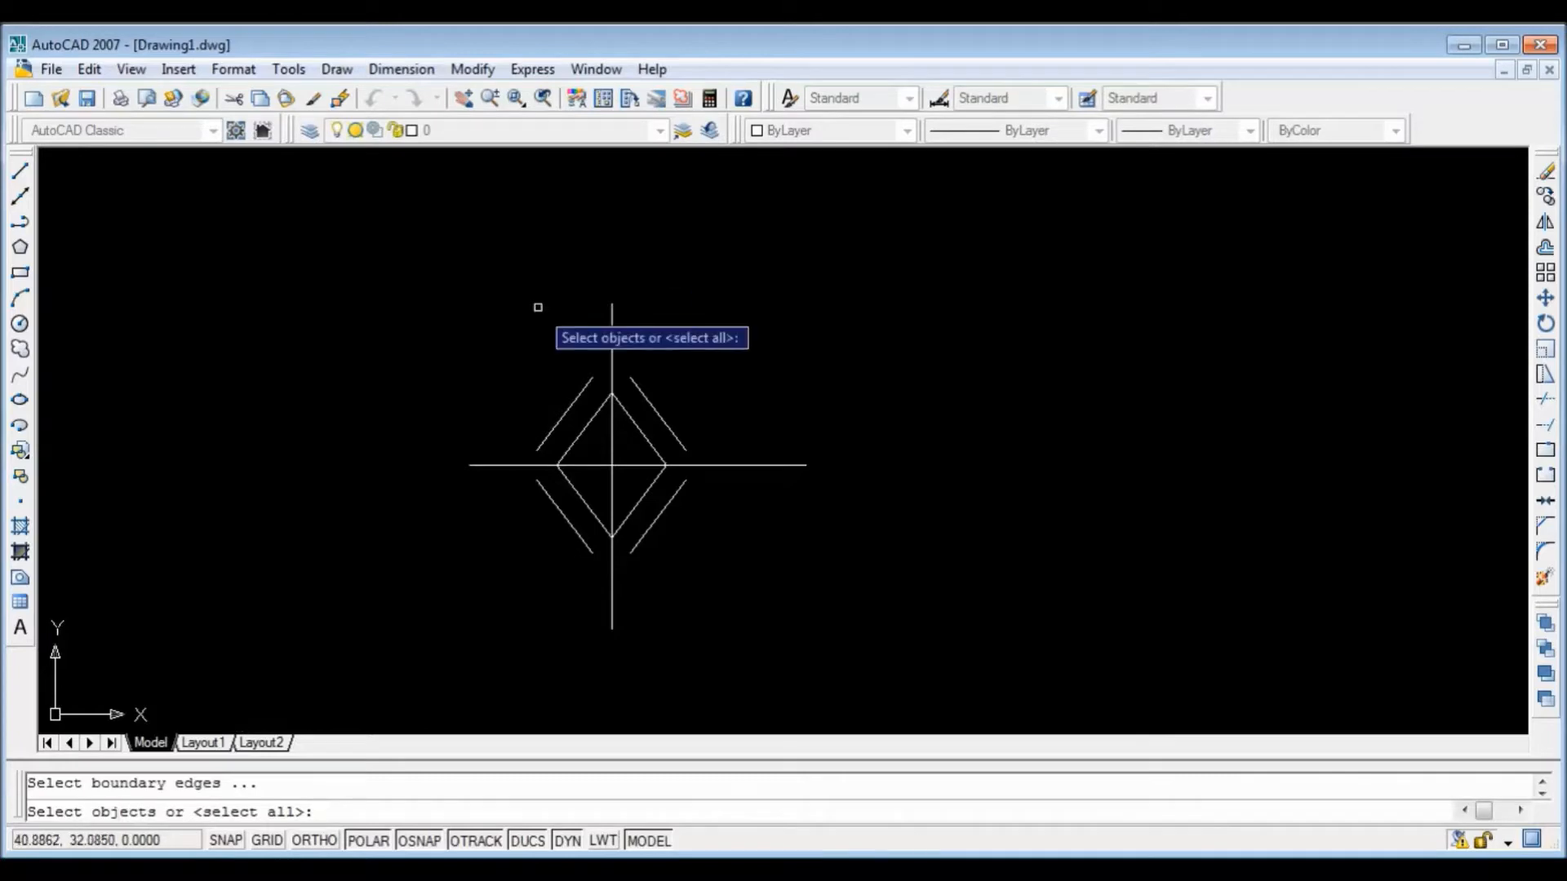
pyautogui.click(422, 240)
pyautogui.click(867, 655)
pyautogui.press('Return')
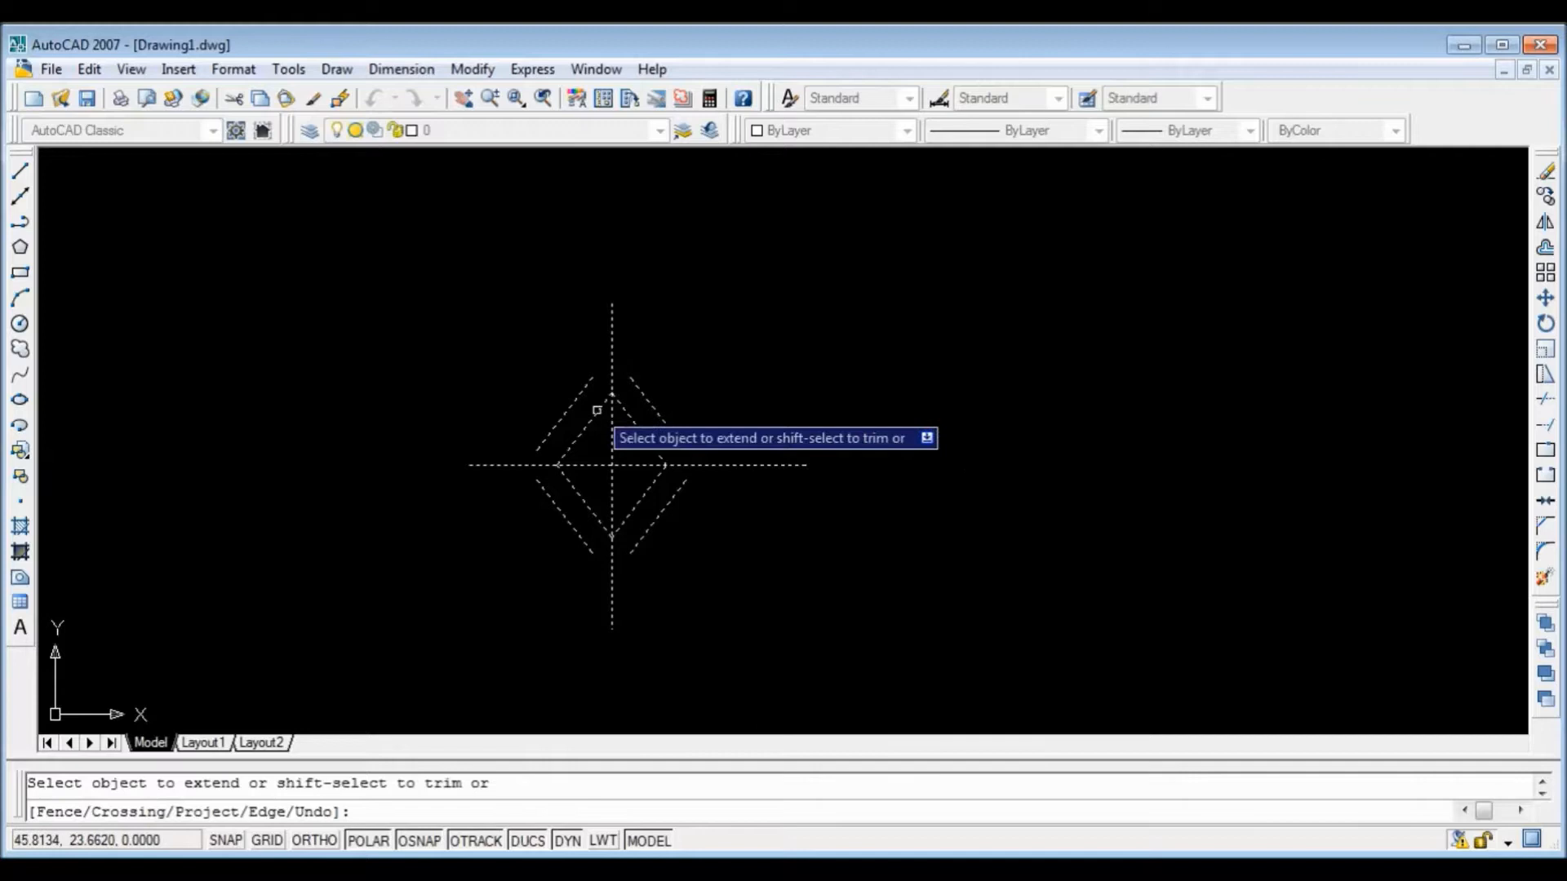
pyautogui.click(585, 387)
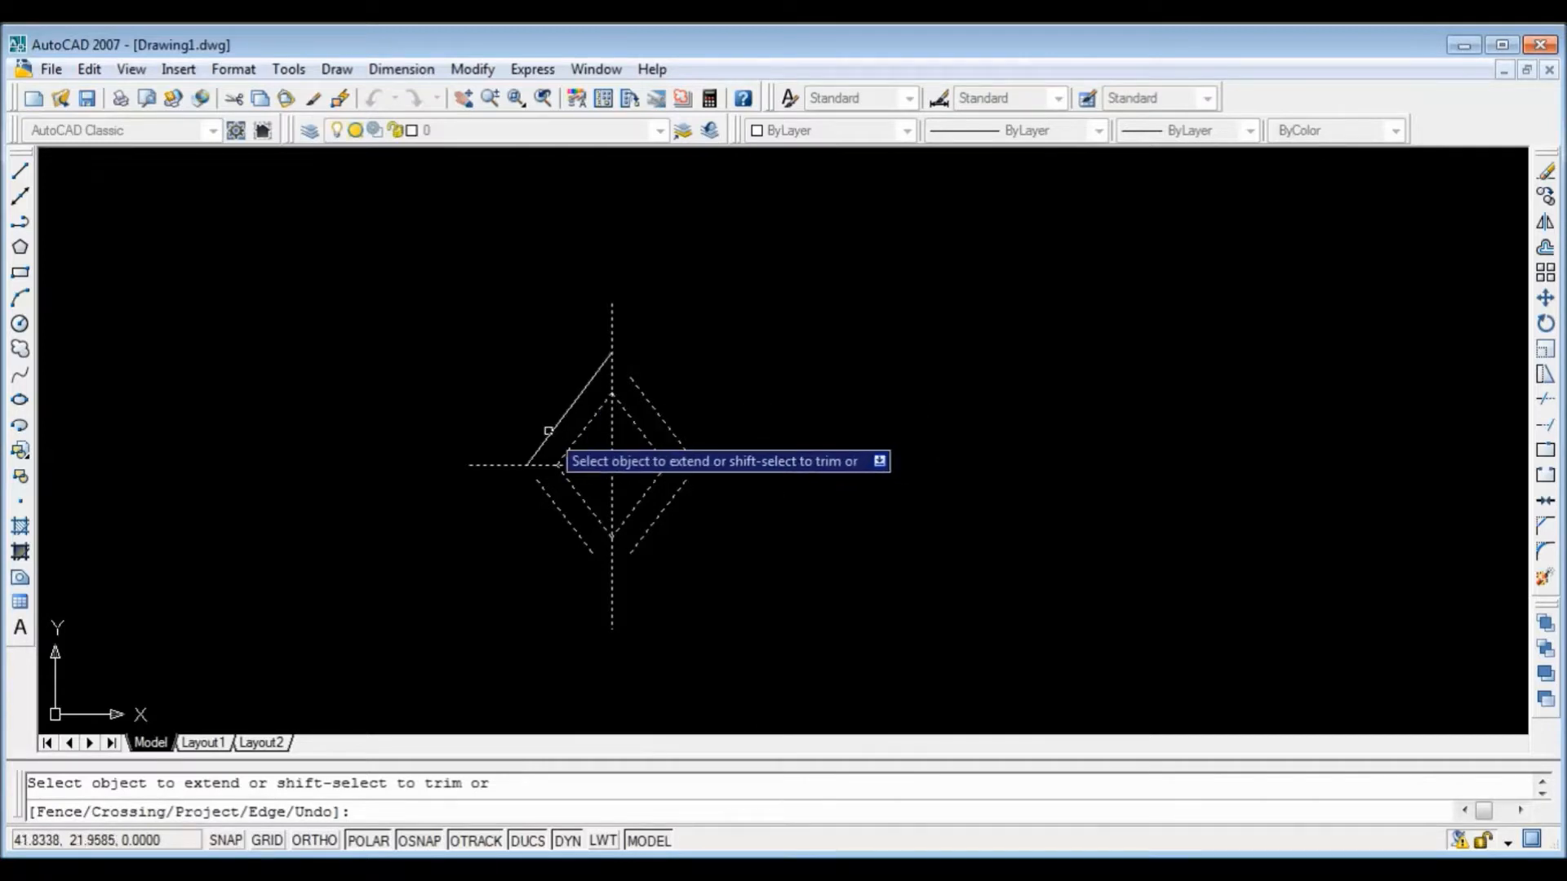
pyautogui.click(557, 506)
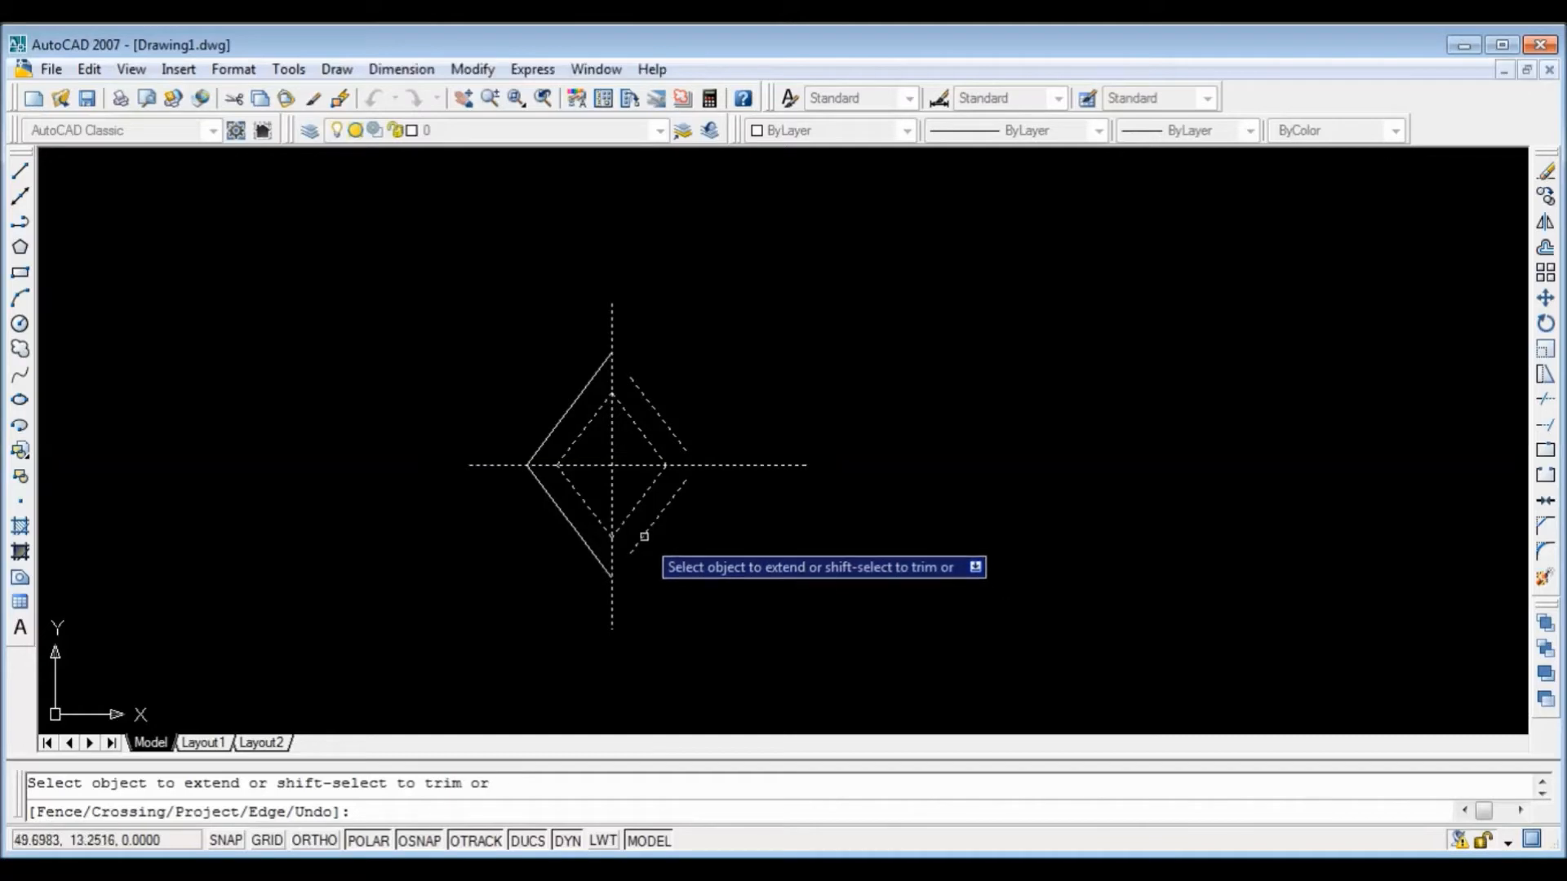
pyautogui.click(645, 536)
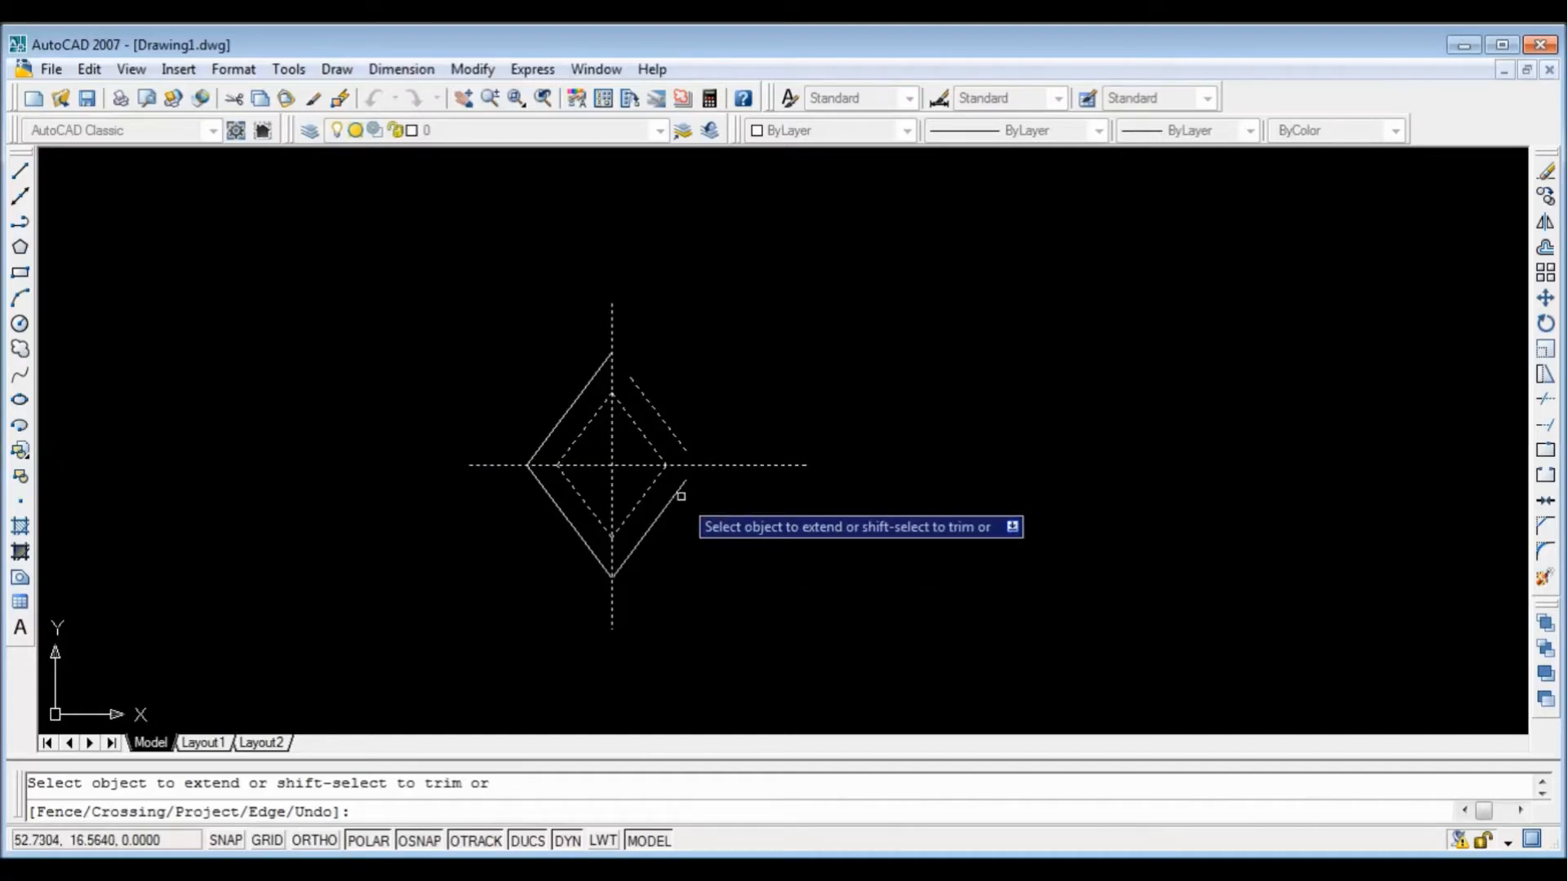
pyautogui.click(687, 496)
pyautogui.click(672, 480)
pyautogui.click(664, 427)
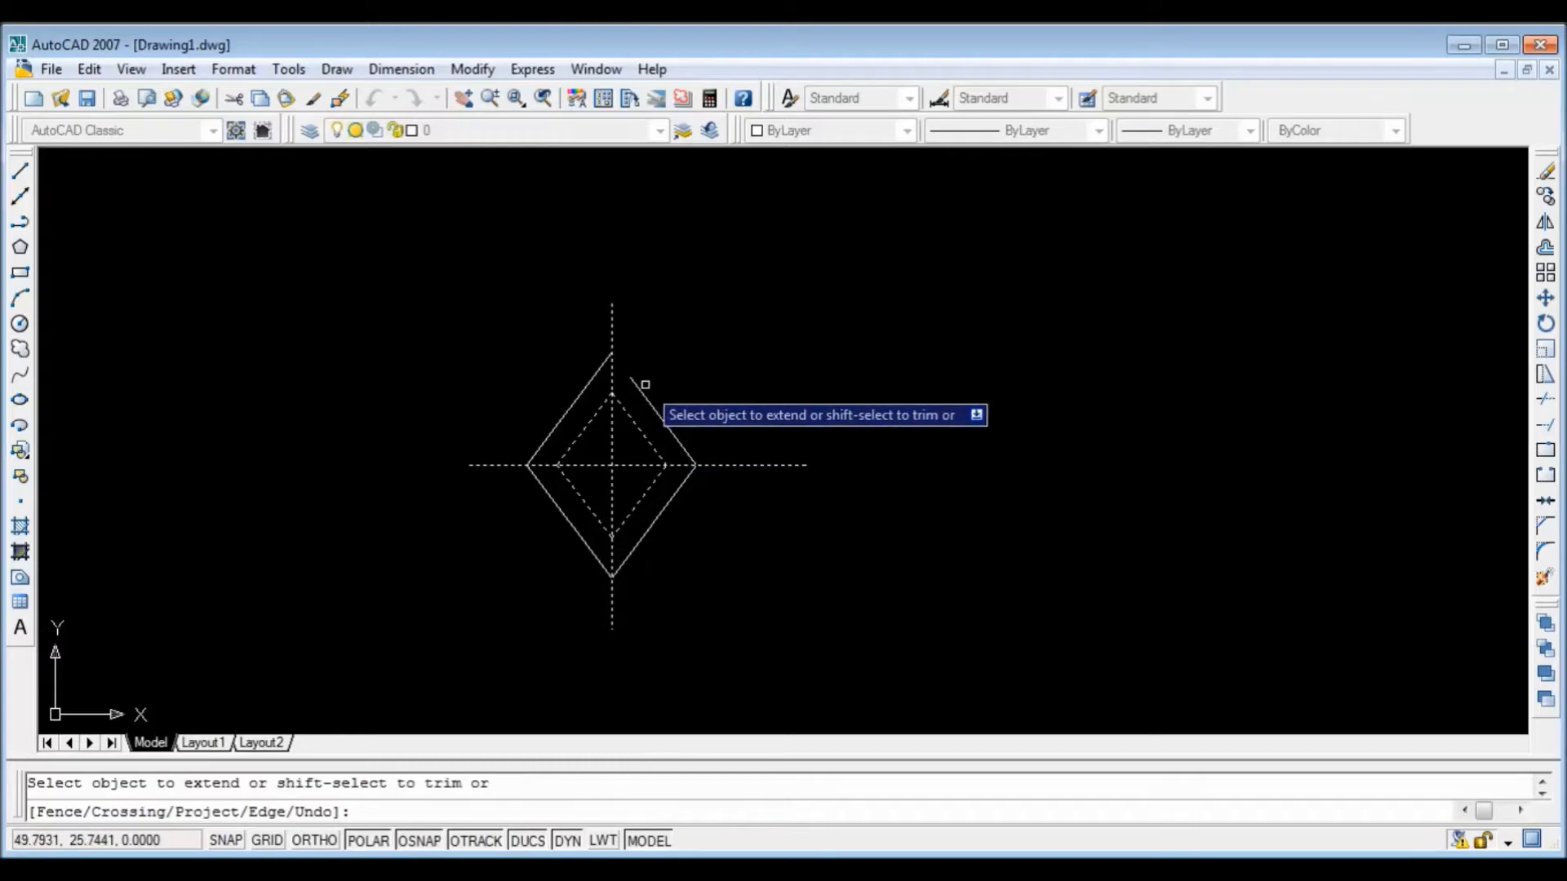
pyautogui.click(642, 393)
pyautogui.press('Return')
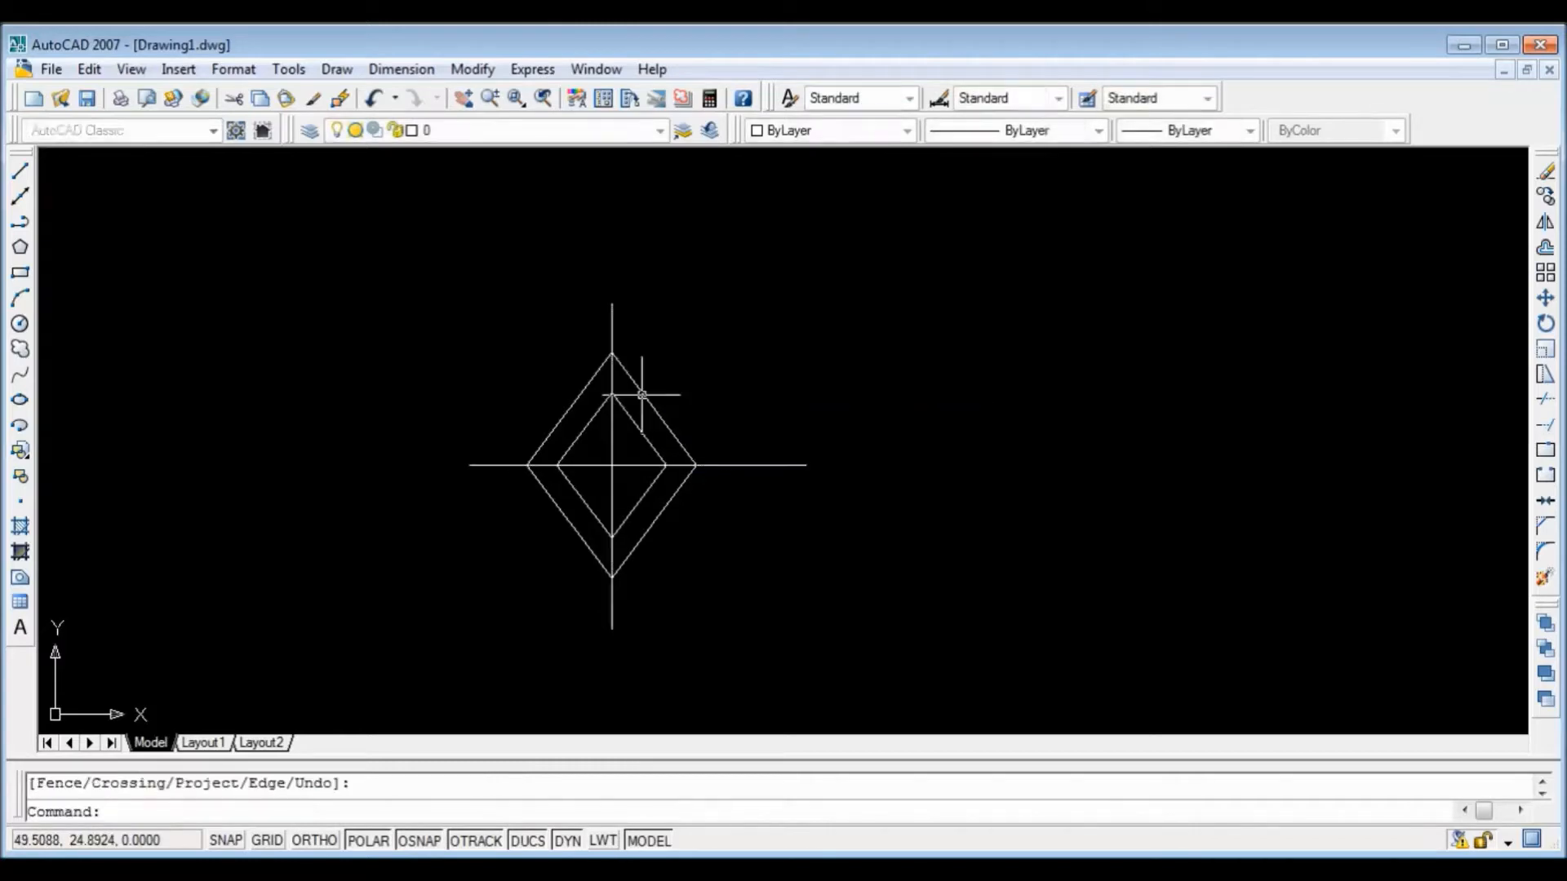
# Step: Erase the long vertical and horizontal lines crossing the two rhombuses
pyautogui.click(607, 323)
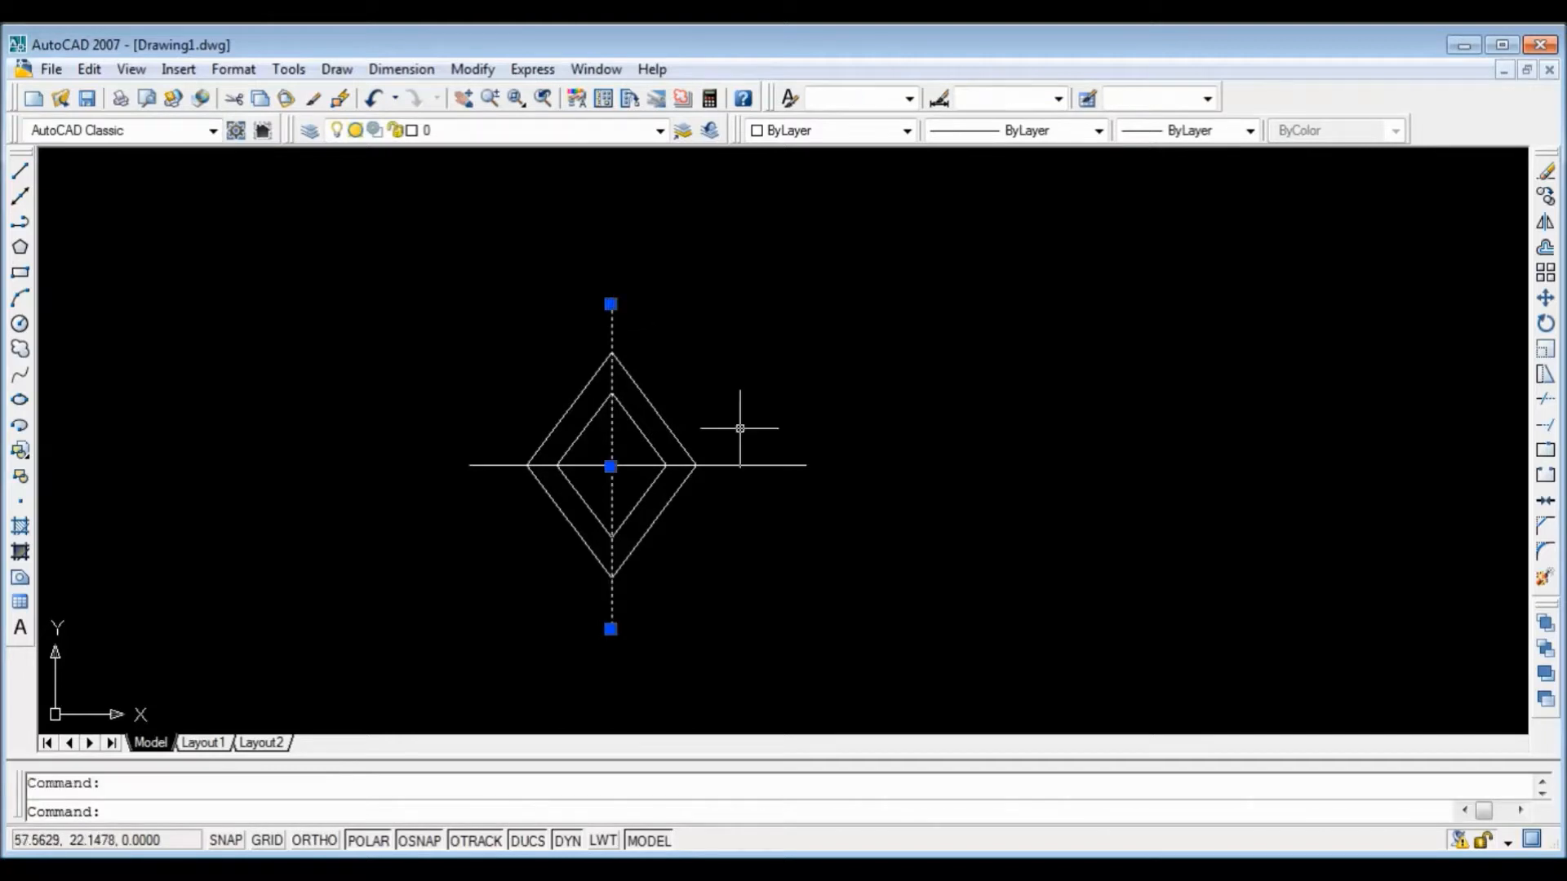
pyautogui.click(762, 464)
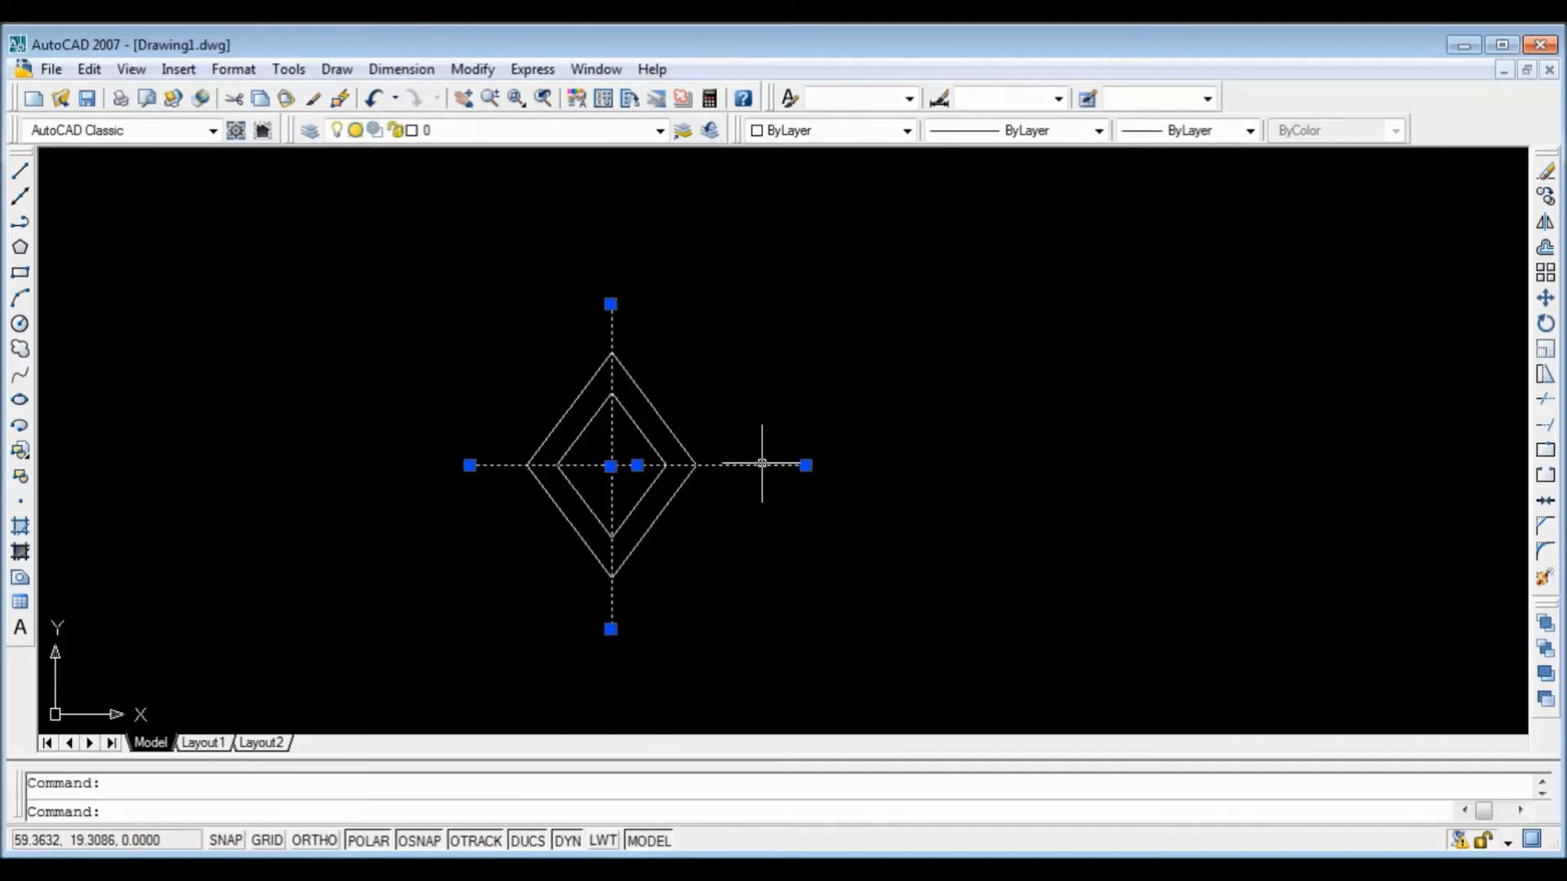
pyautogui.press('Delete')
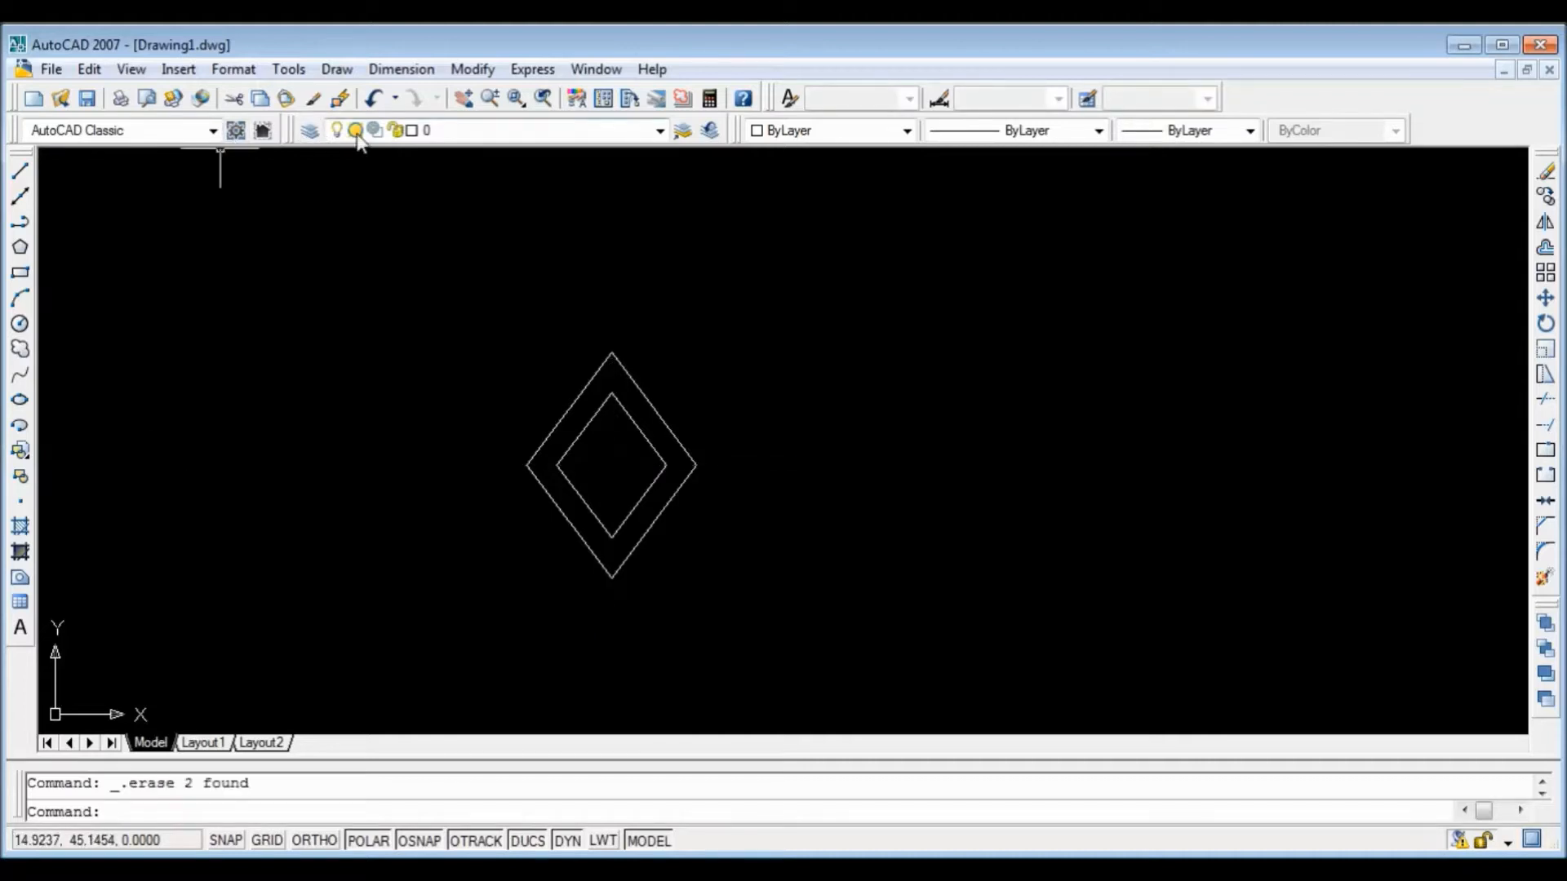
pyautogui.click(425, 72)
pyautogui.click(432, 95)
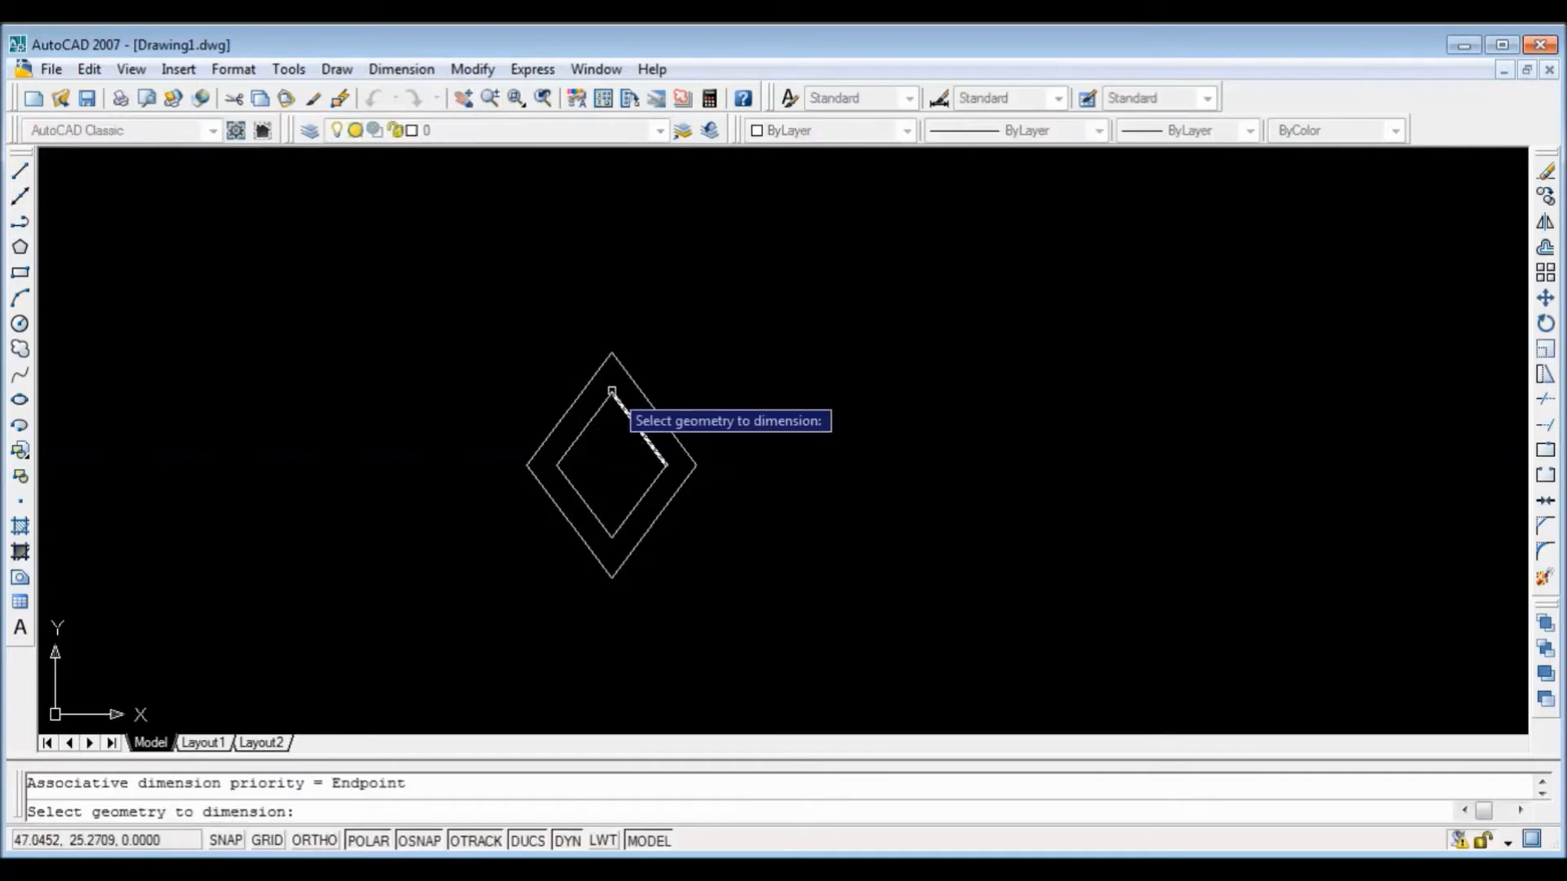
pyautogui.press('Return')
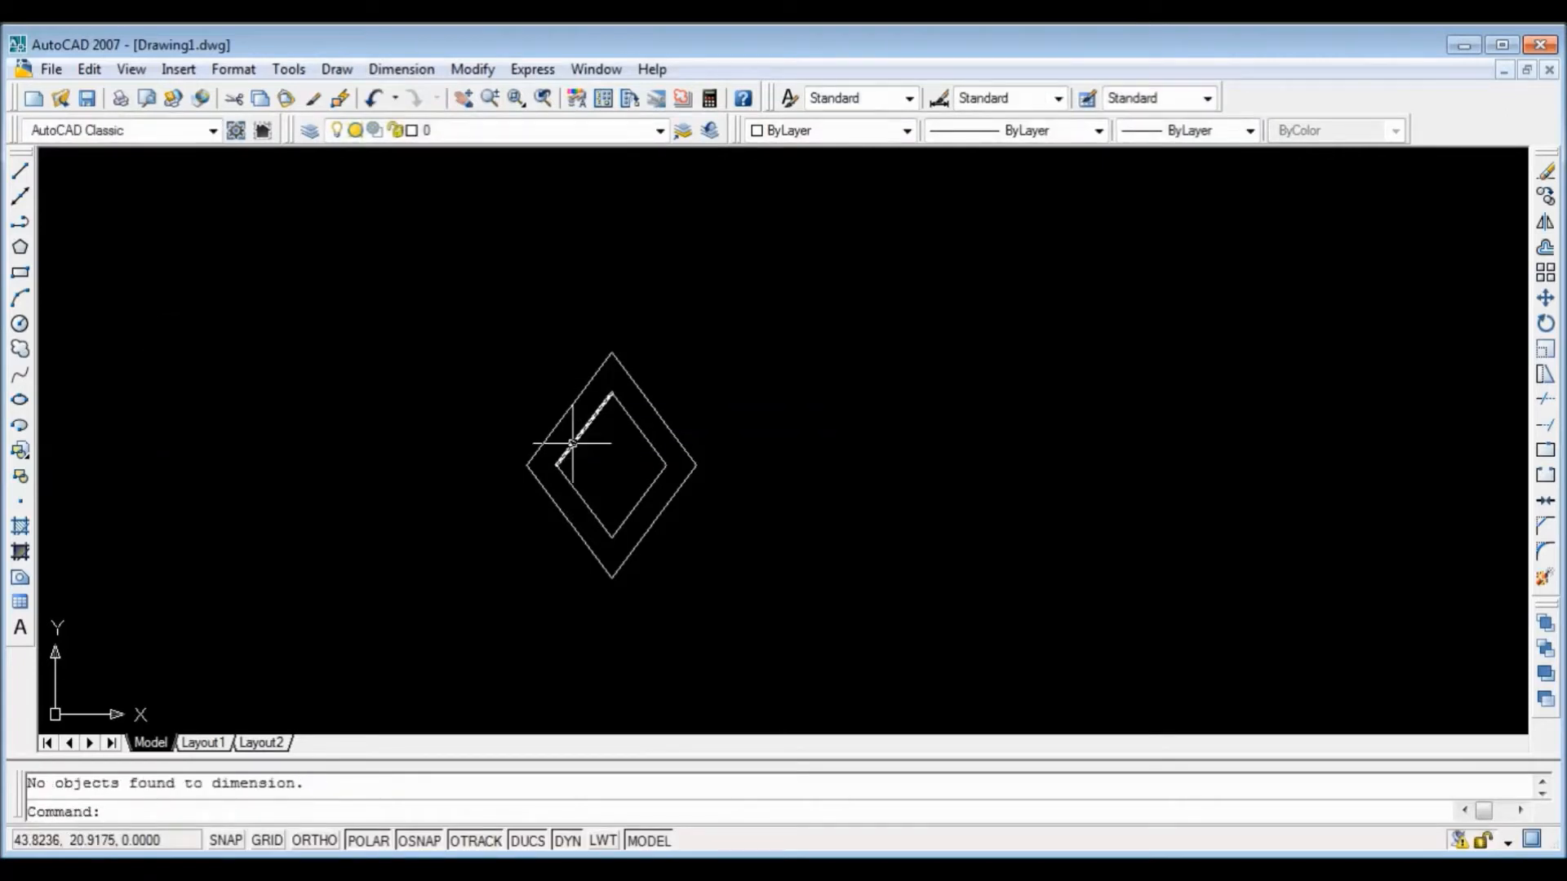
# Step: Draw a vertical line from the inner rhombus's upper corner to its lower corner
pyautogui.click(20, 170)
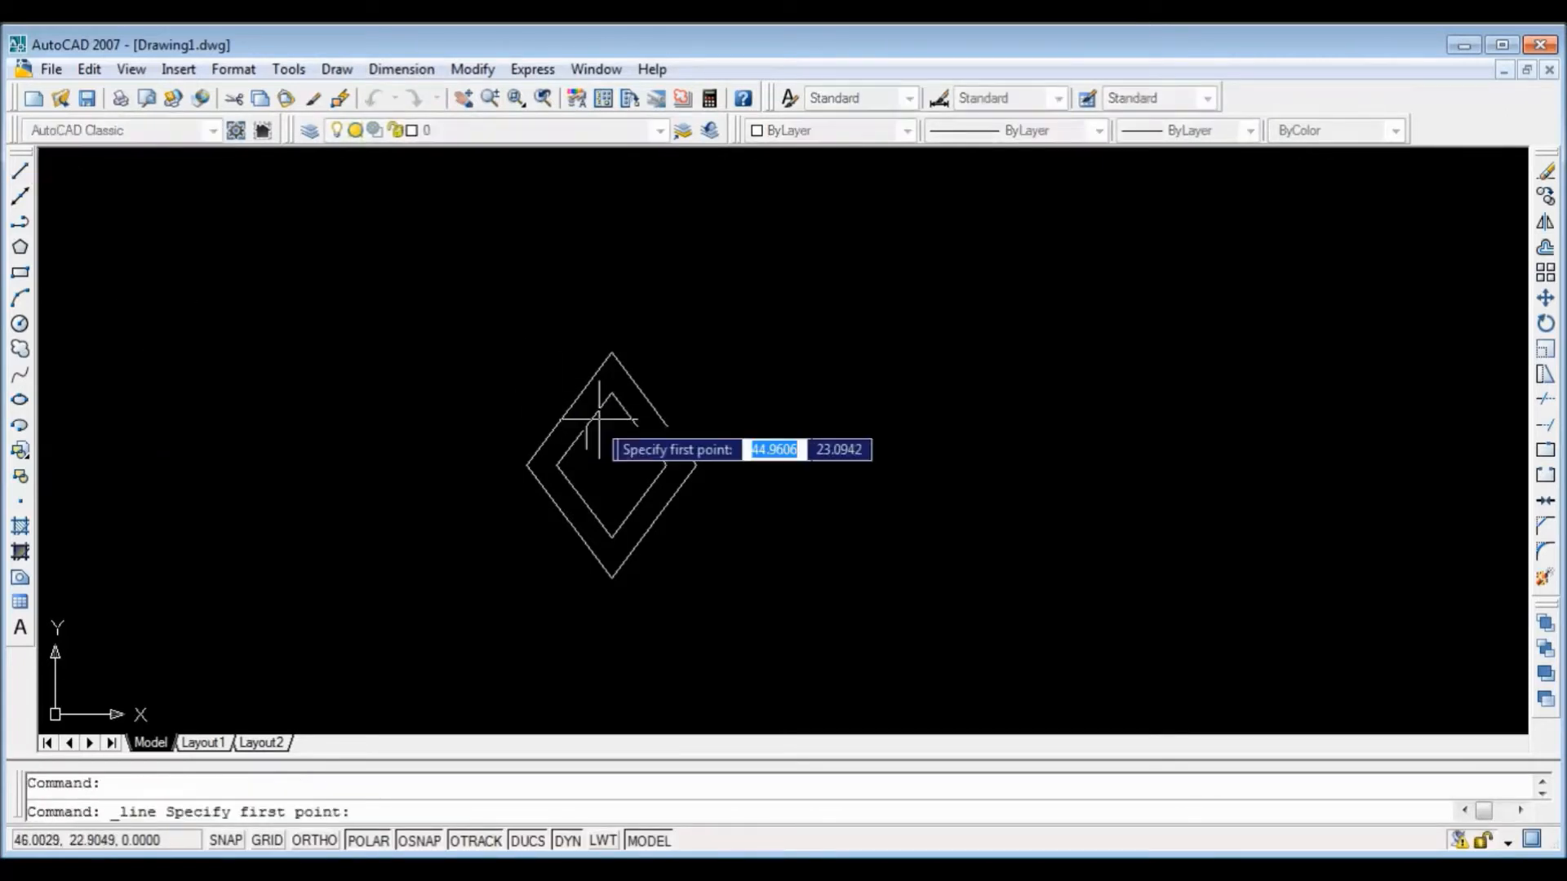
pyautogui.click(611, 393)
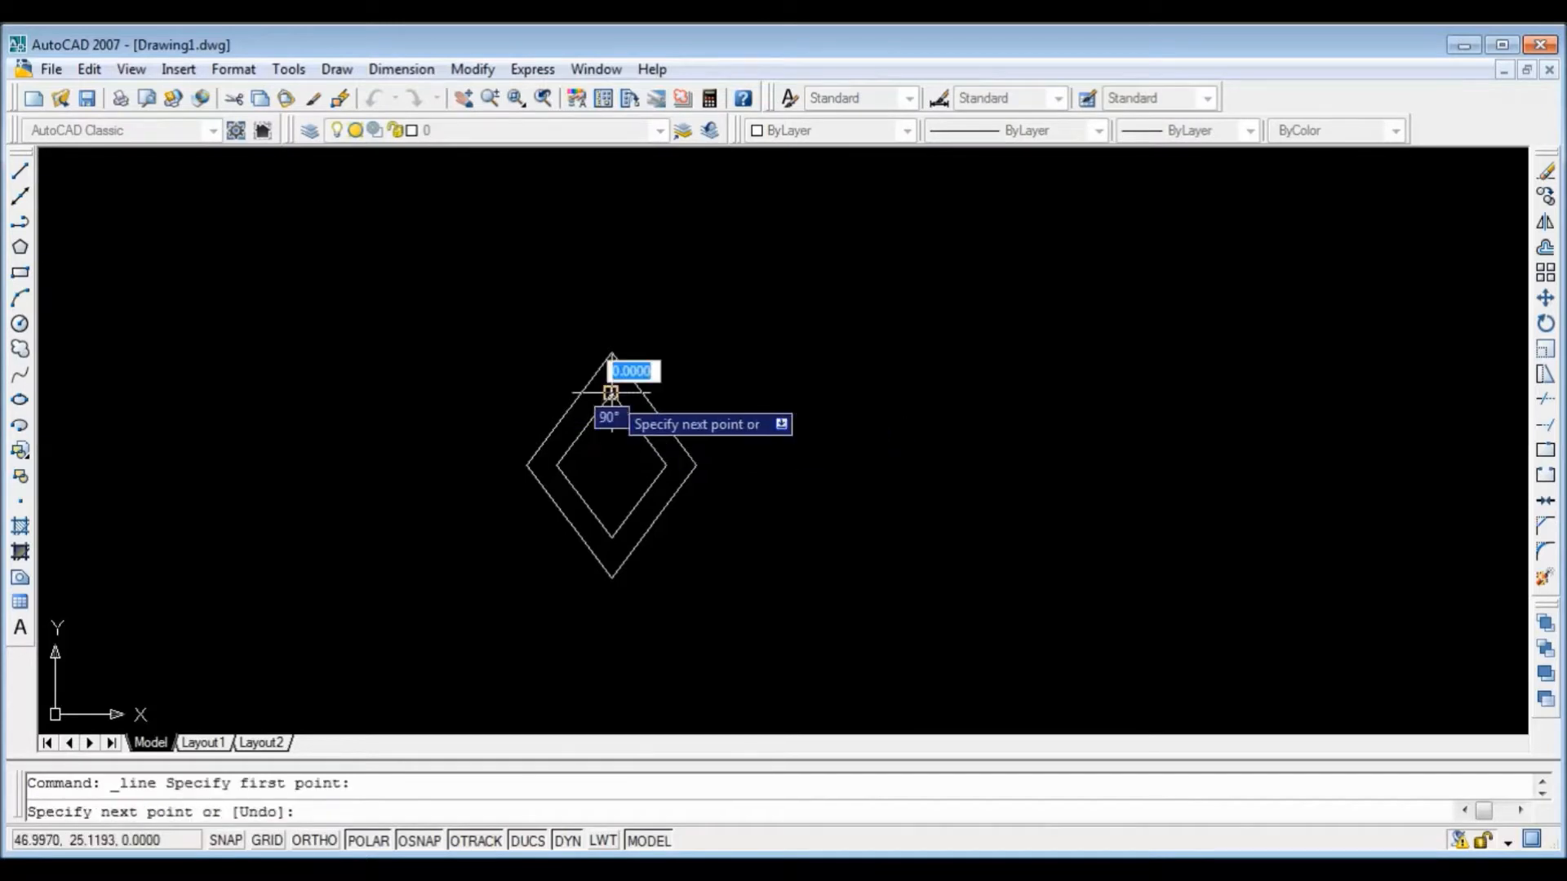
pyautogui.click(610, 538)
pyautogui.press('Return')
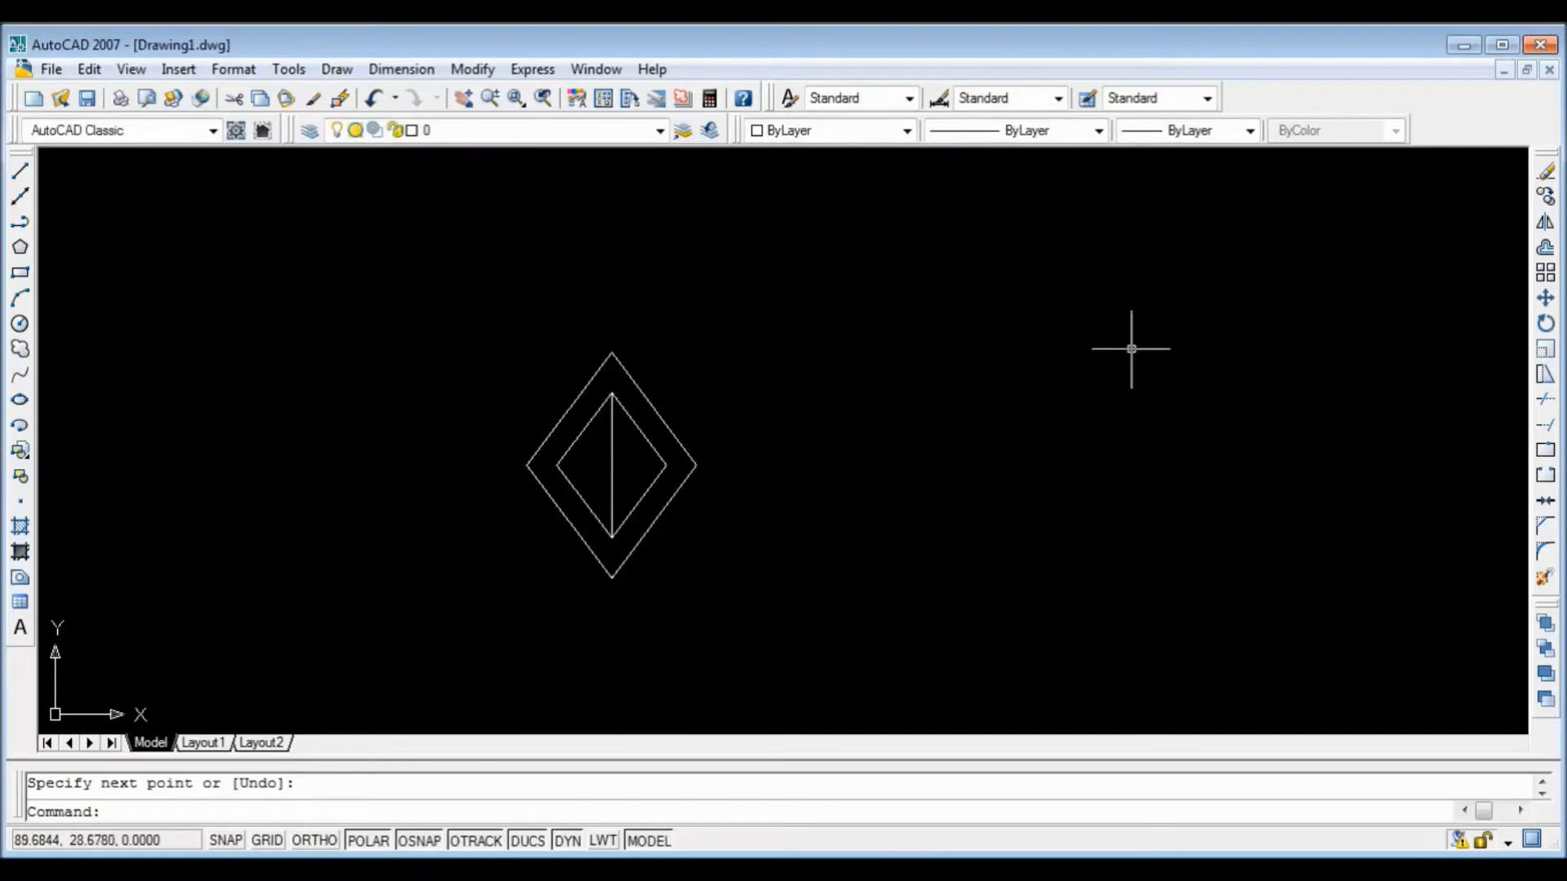
# Step: Draw a horizontal line between the inner rhombus's two side corners
pyautogui.click(19, 170)
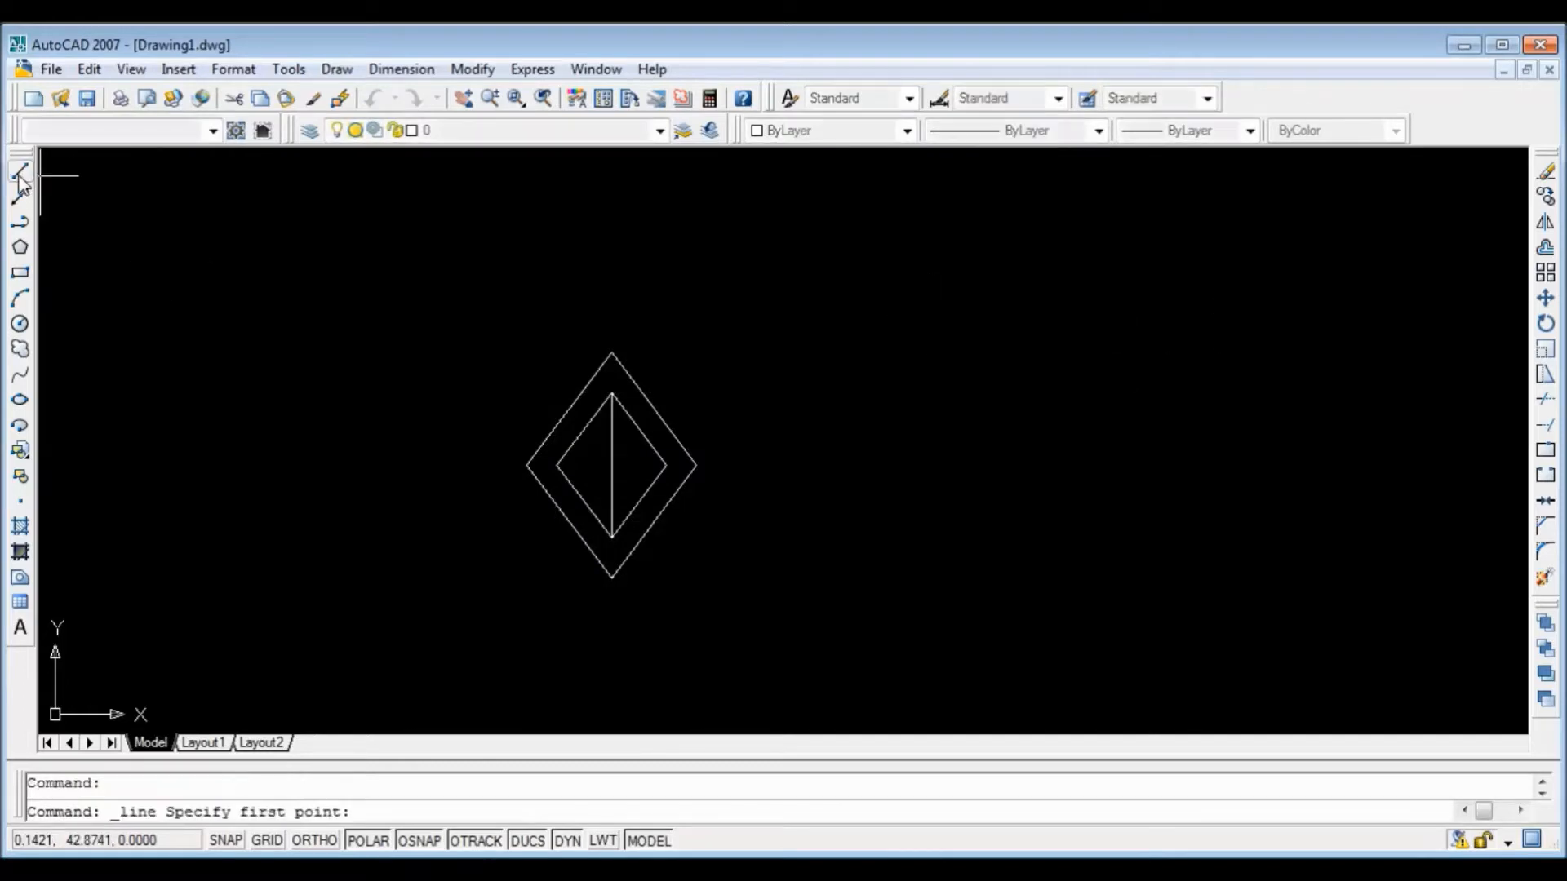
pyautogui.click(556, 466)
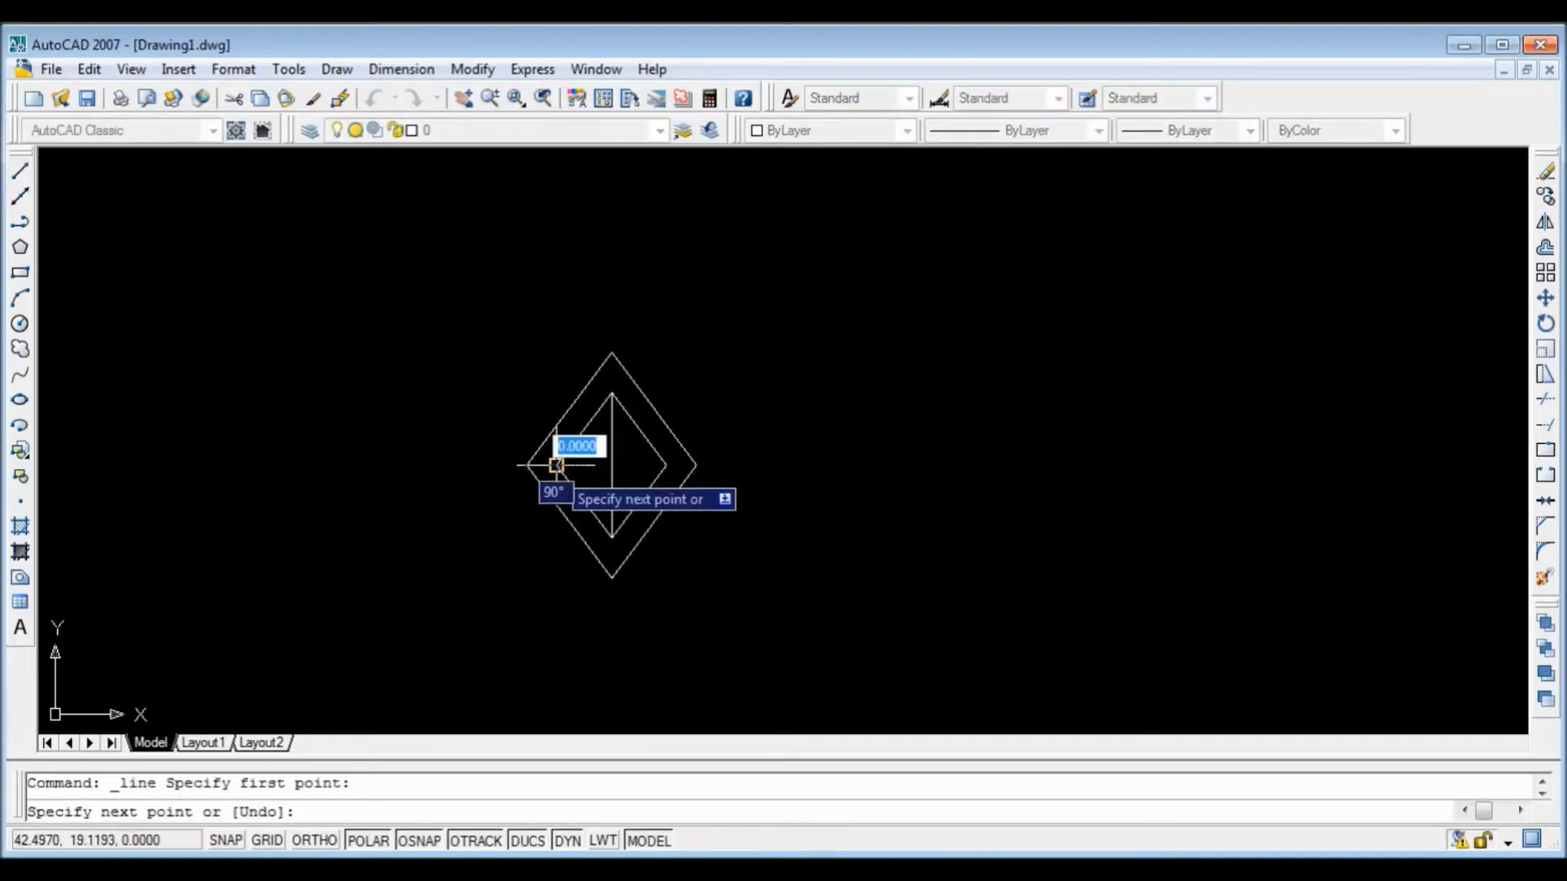
pyautogui.click(666, 465)
pyautogui.press('Return')
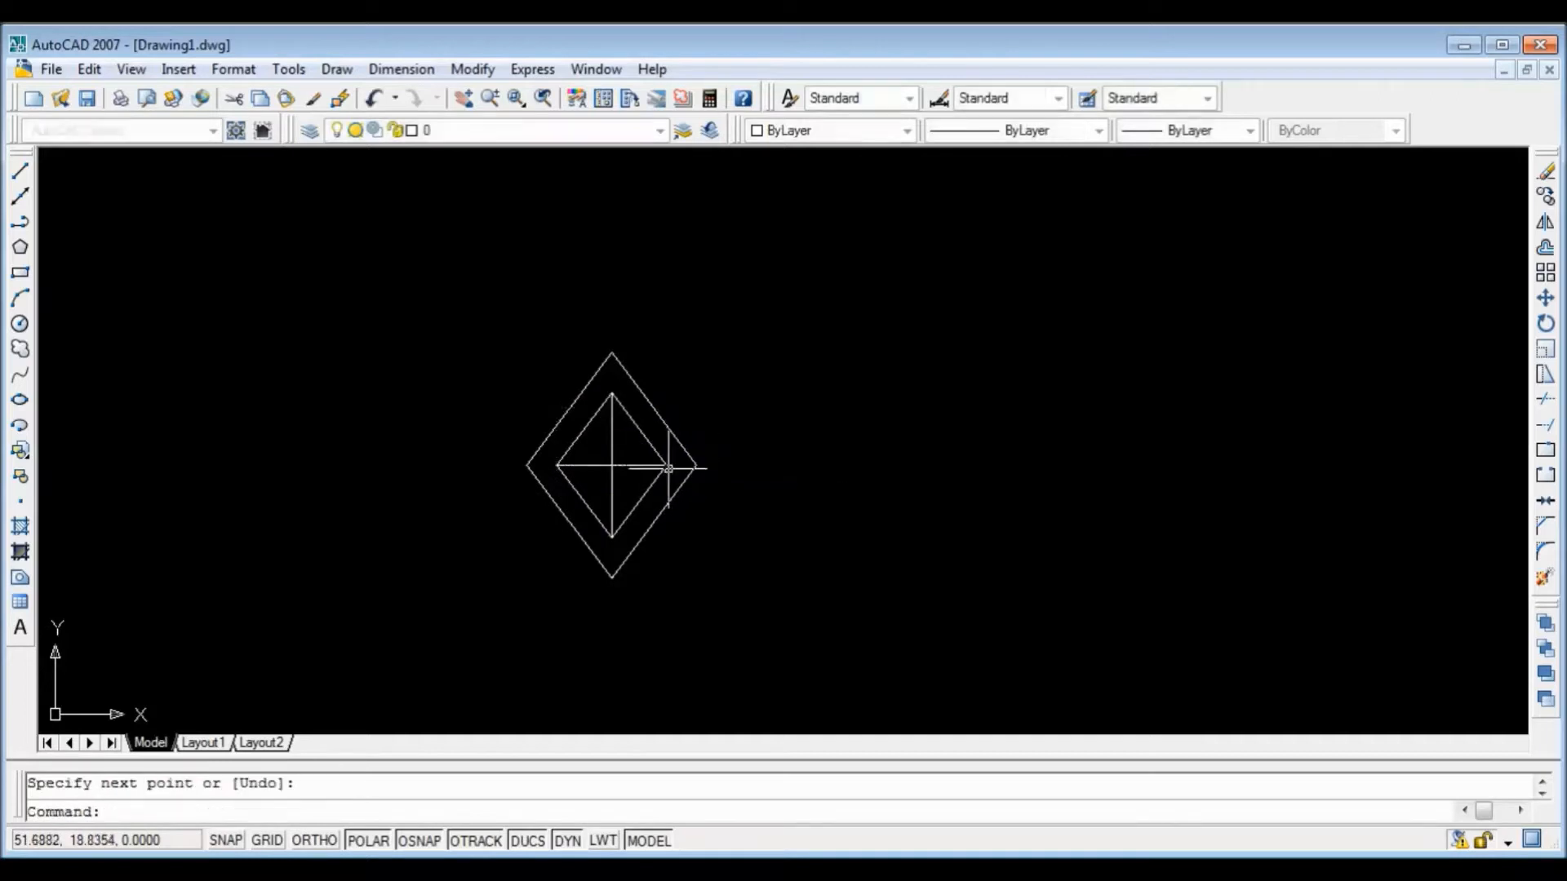
# Step: Draw a short horizontal line from the outer rhombus's left corner to the inner rhombus's left corner
pyautogui.click(18, 173)
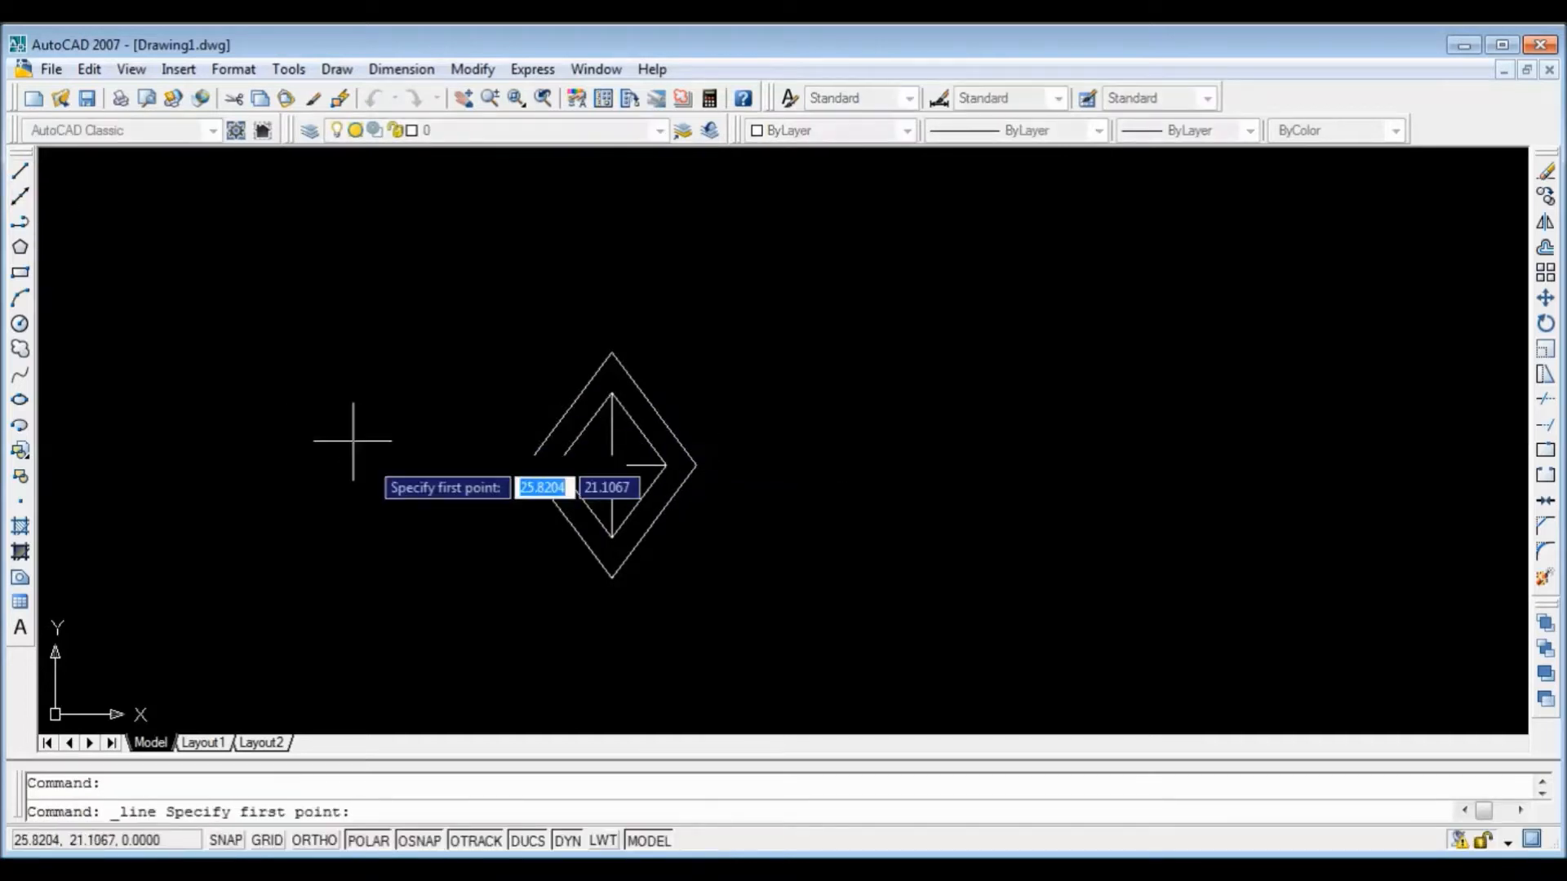
pyautogui.click(530, 465)
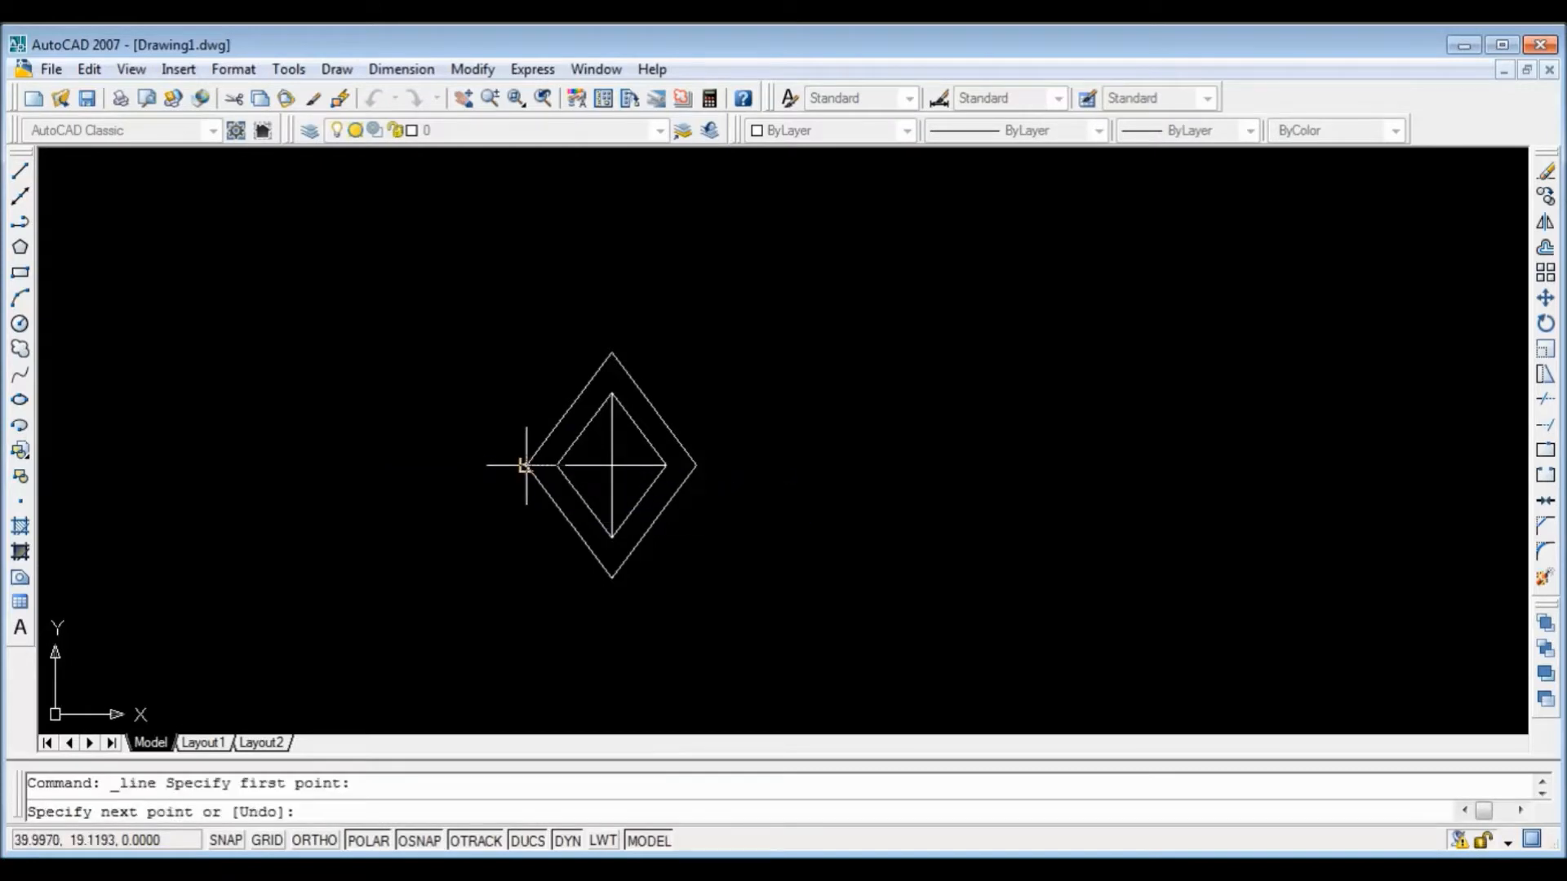
pyautogui.click(556, 465)
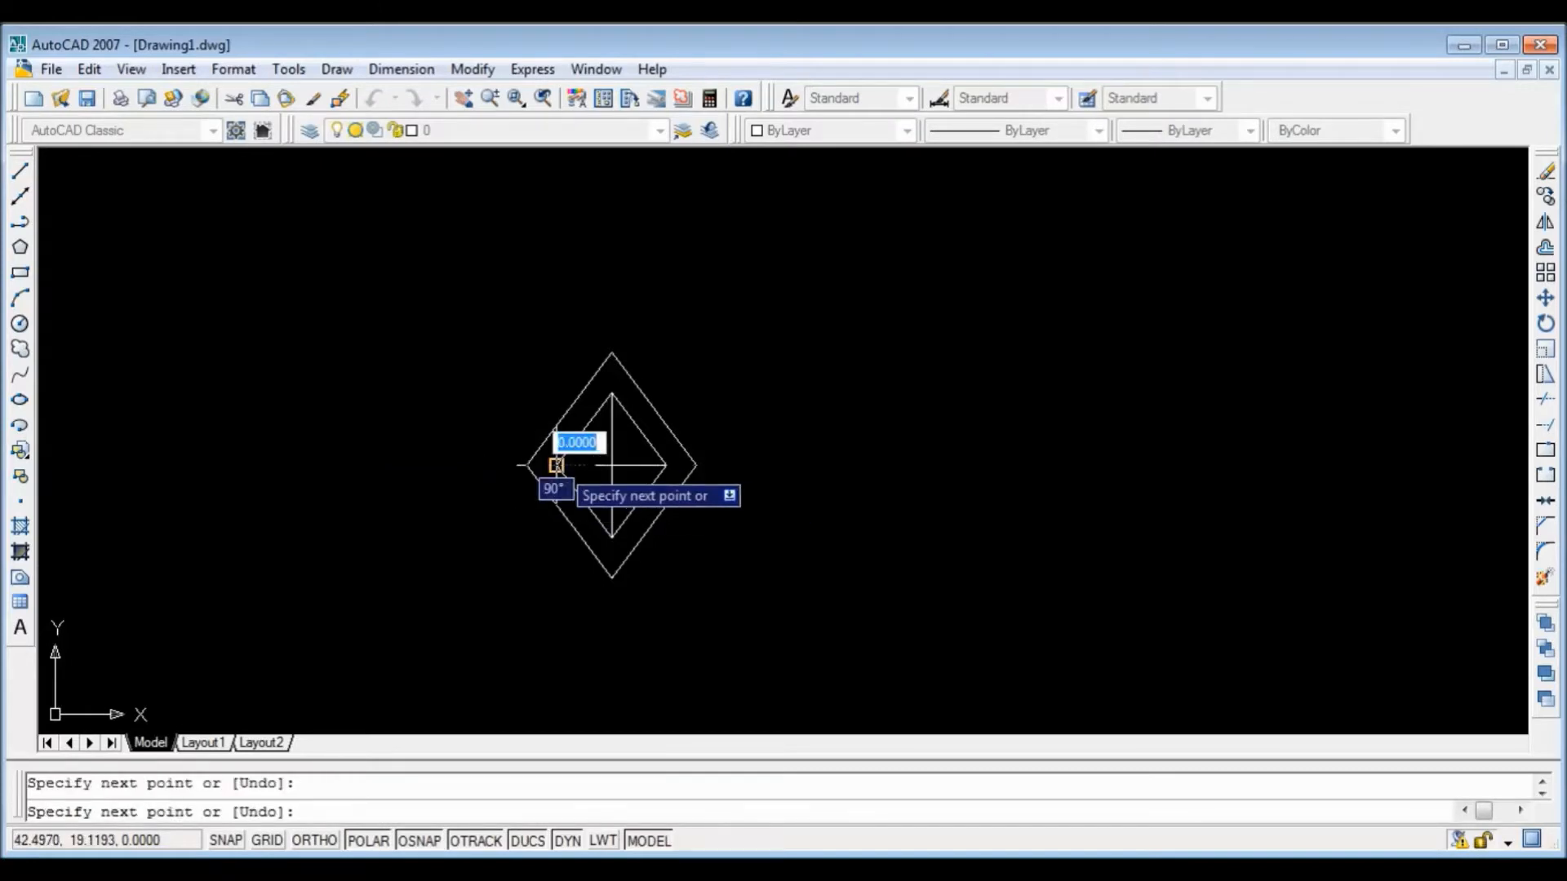
pyautogui.press('Return')
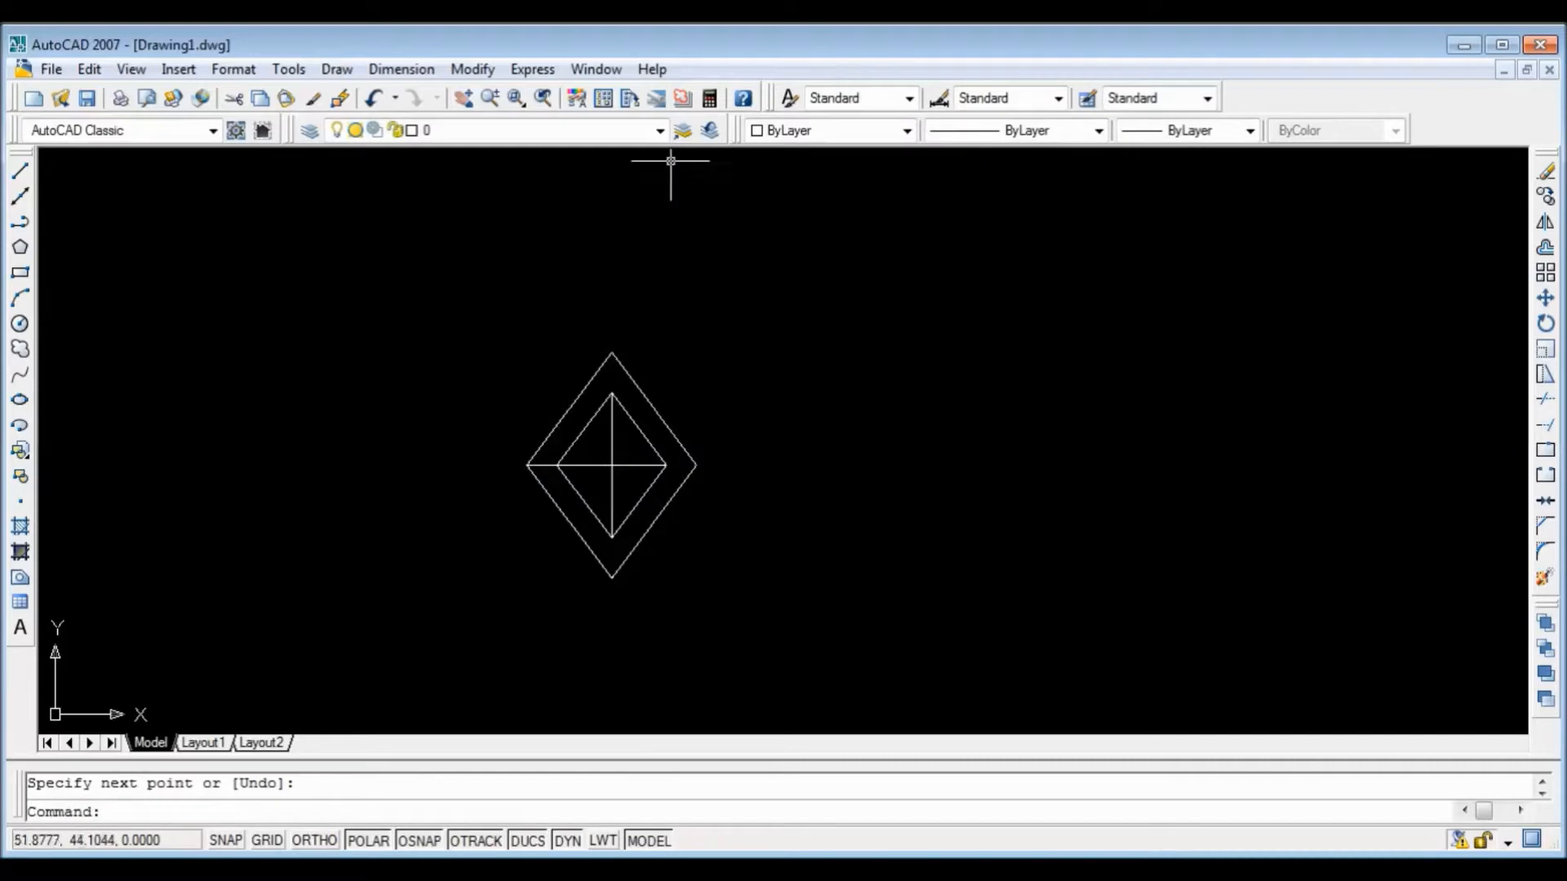
# Step: Add a Quick Dimension for the inner rhombus's vertical diagonal, placed to the right of both rhombuses, and erase that dimension
pyautogui.click(401, 69)
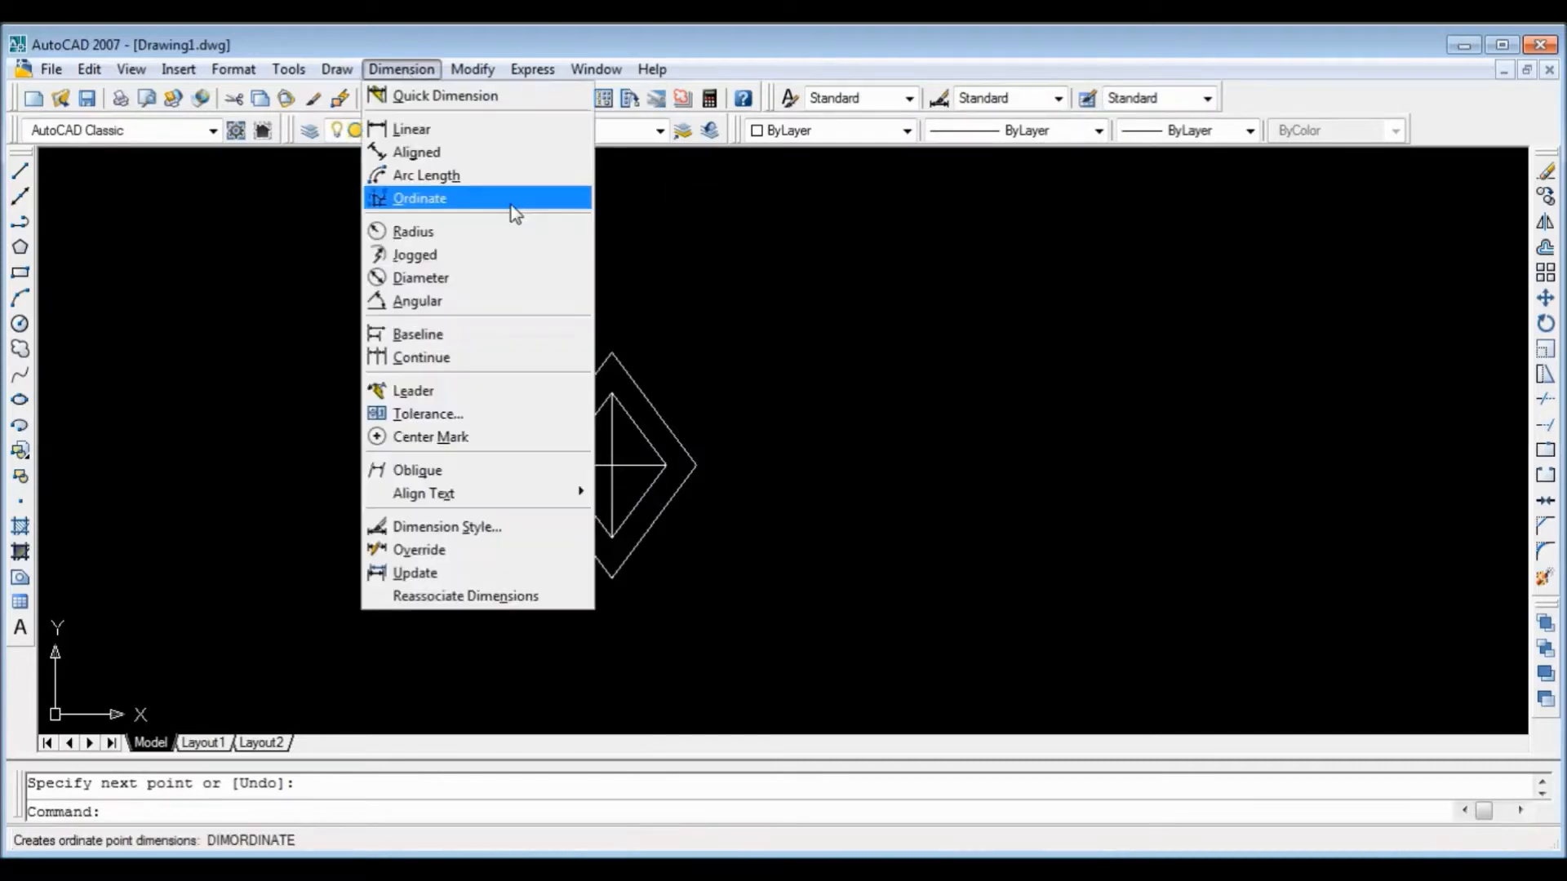
pyautogui.click(486, 99)
pyautogui.click(609, 425)
pyautogui.press('Return')
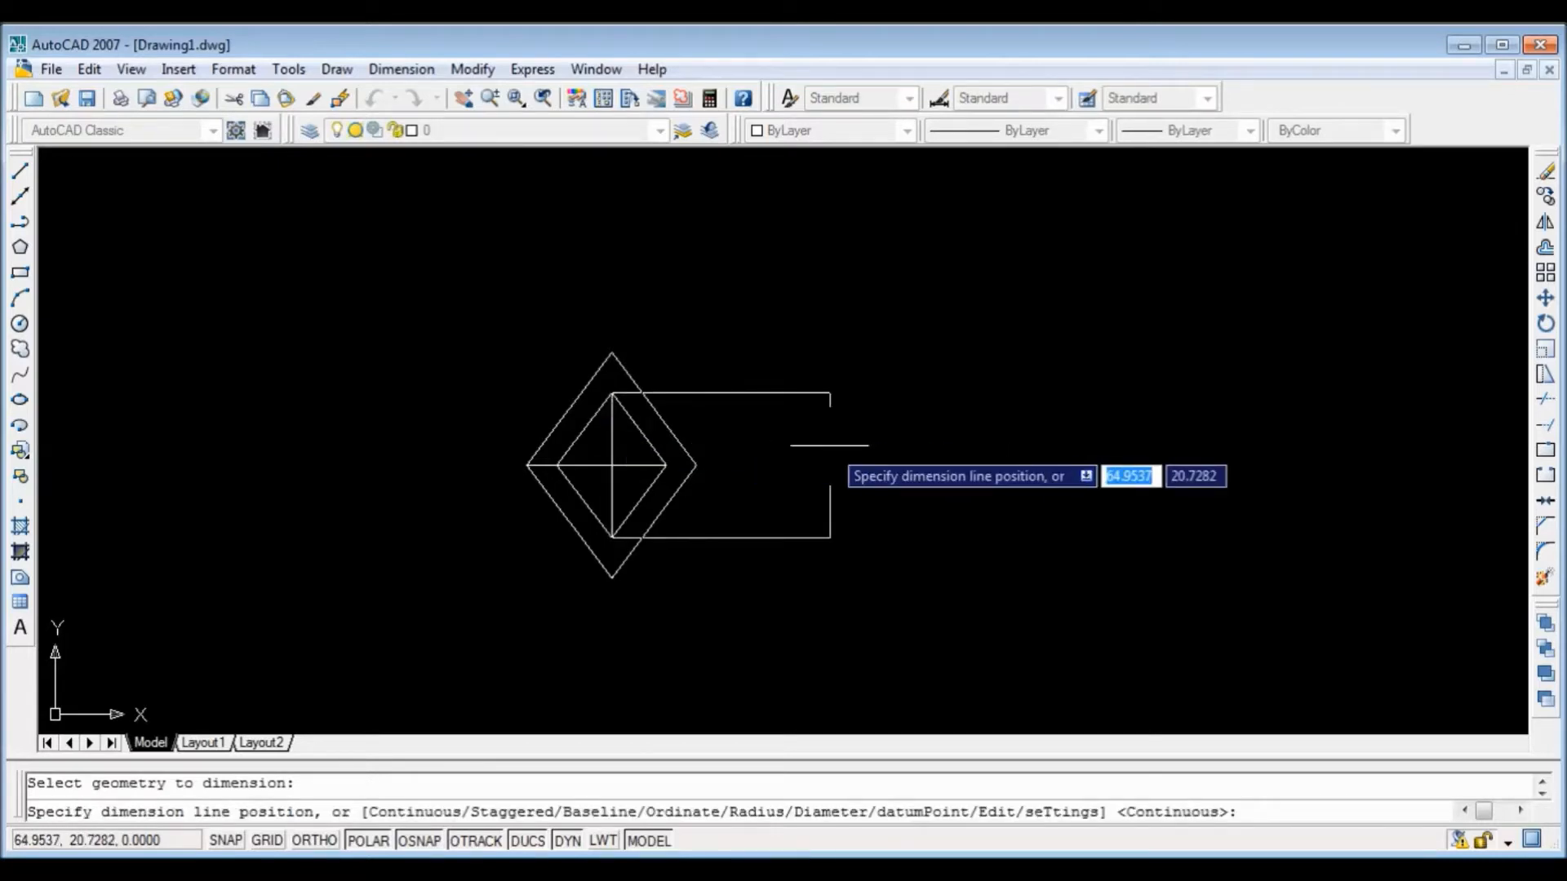
pyautogui.click(830, 446)
pyautogui.scroll(3, 887, 484)
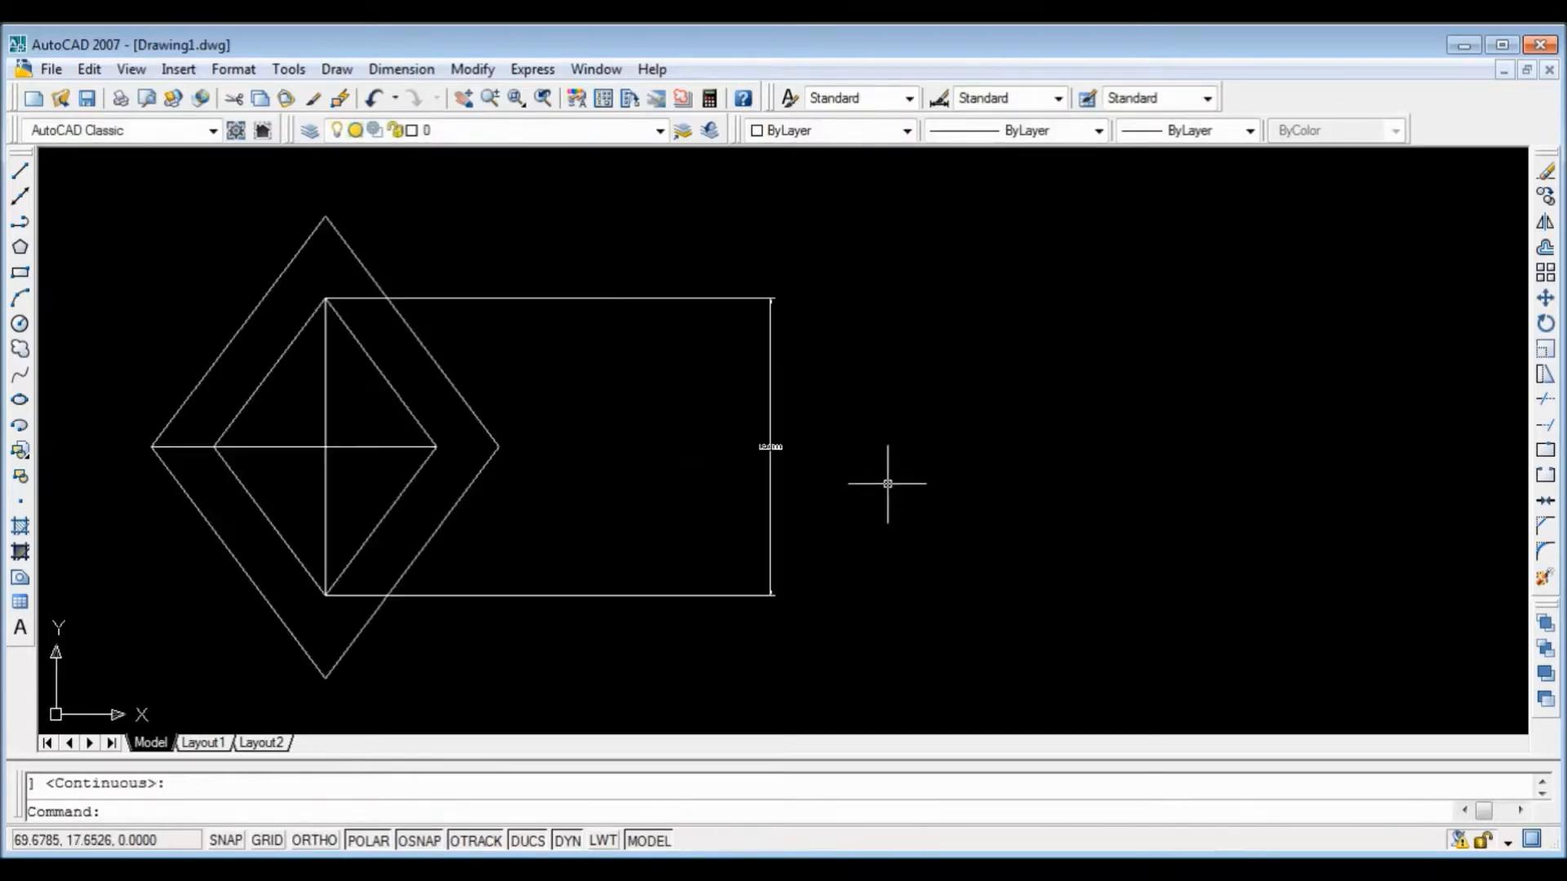
pyautogui.scroll(4, 888, 484)
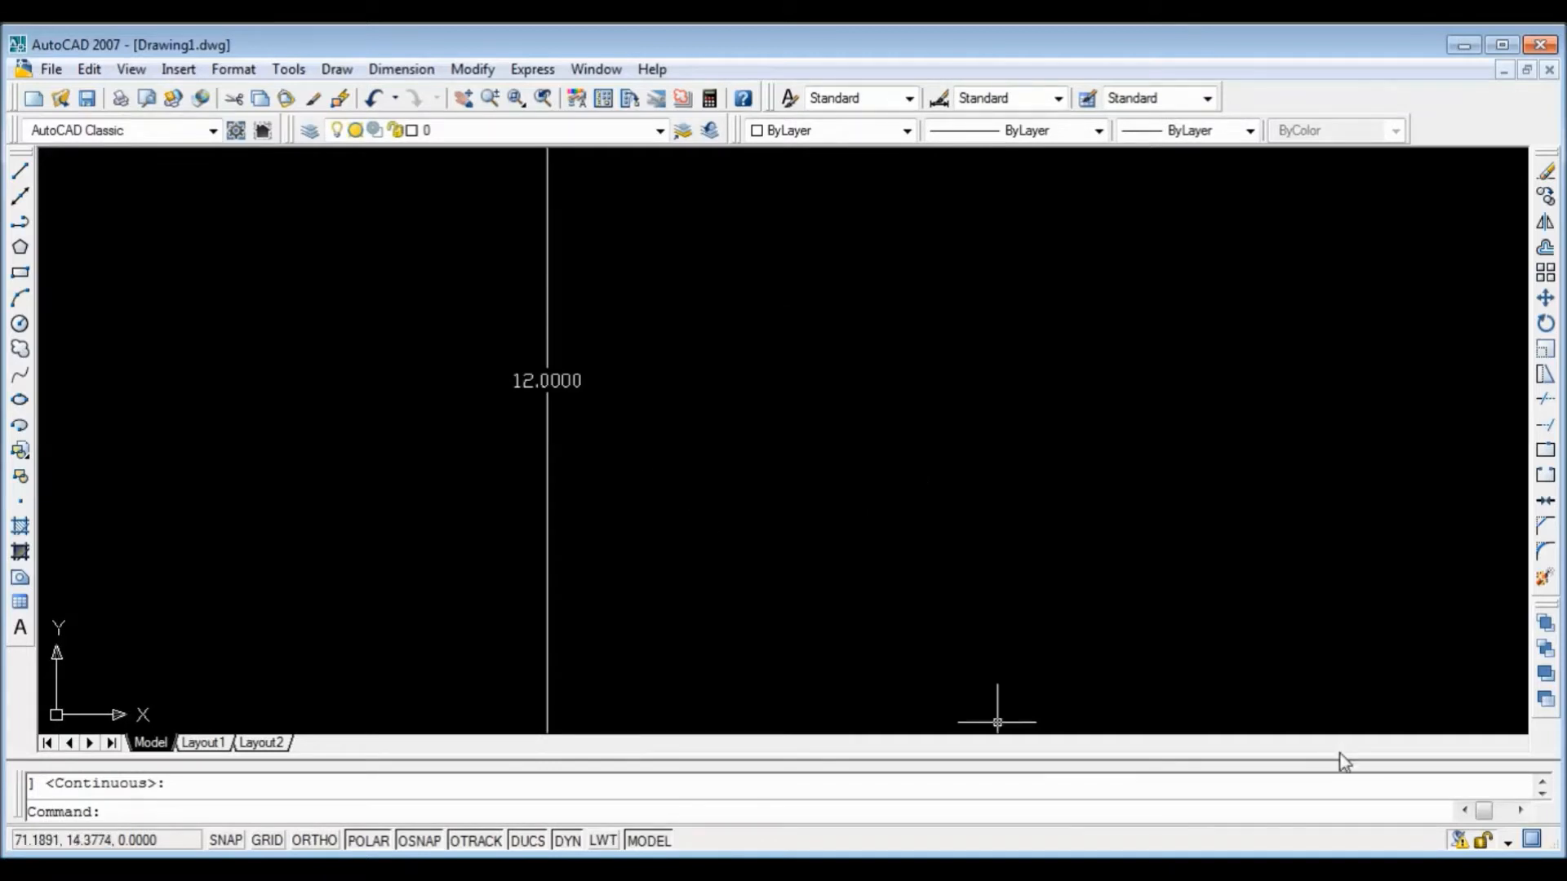
pyautogui.scroll(-7, 623, 525)
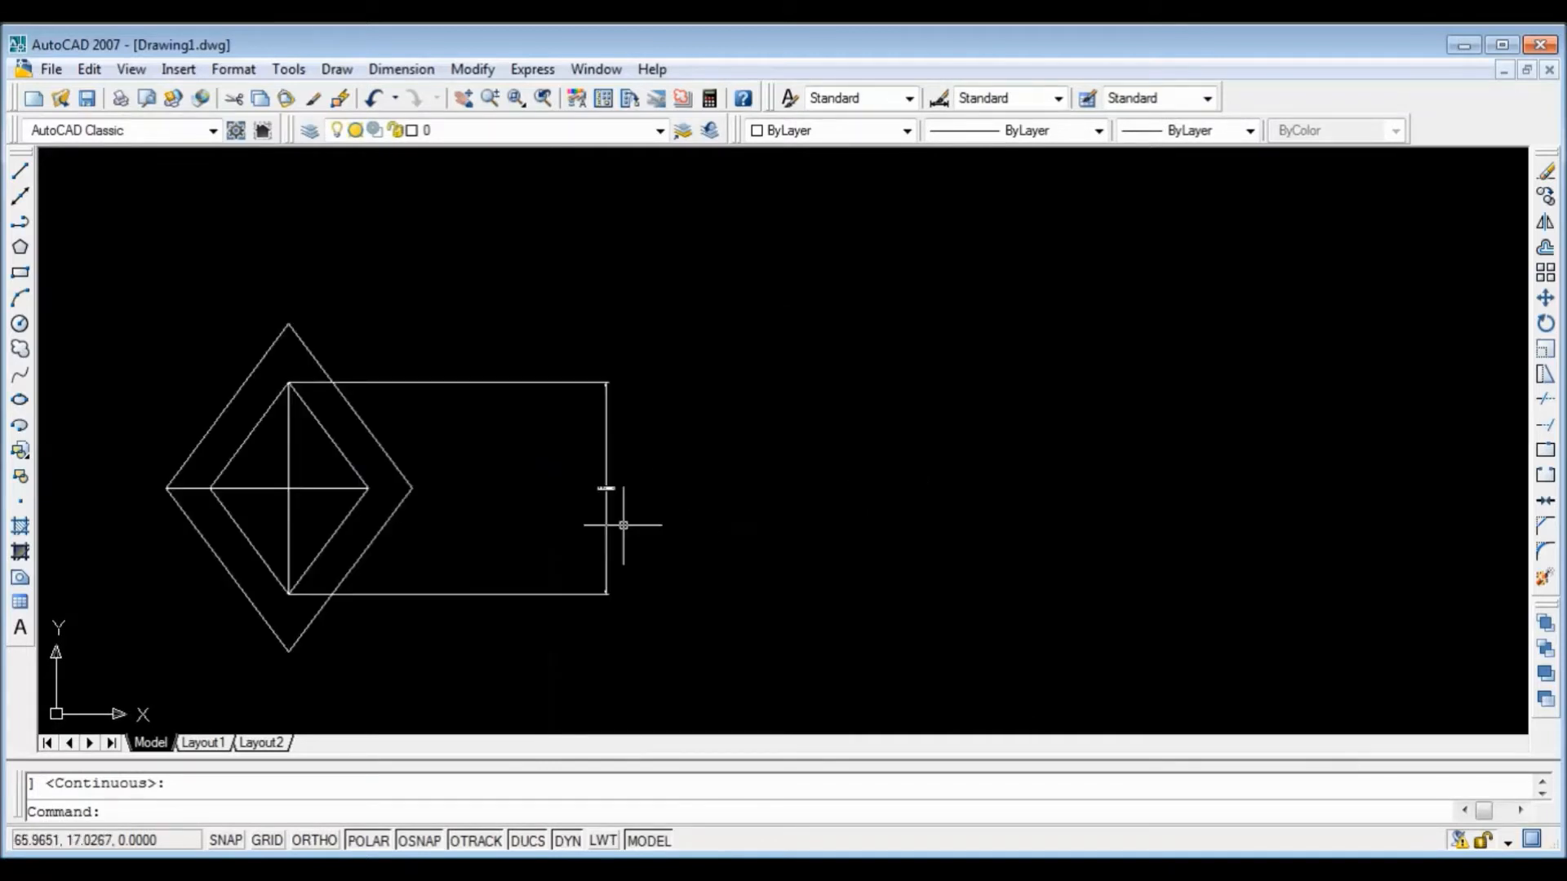
pyautogui.click(604, 403)
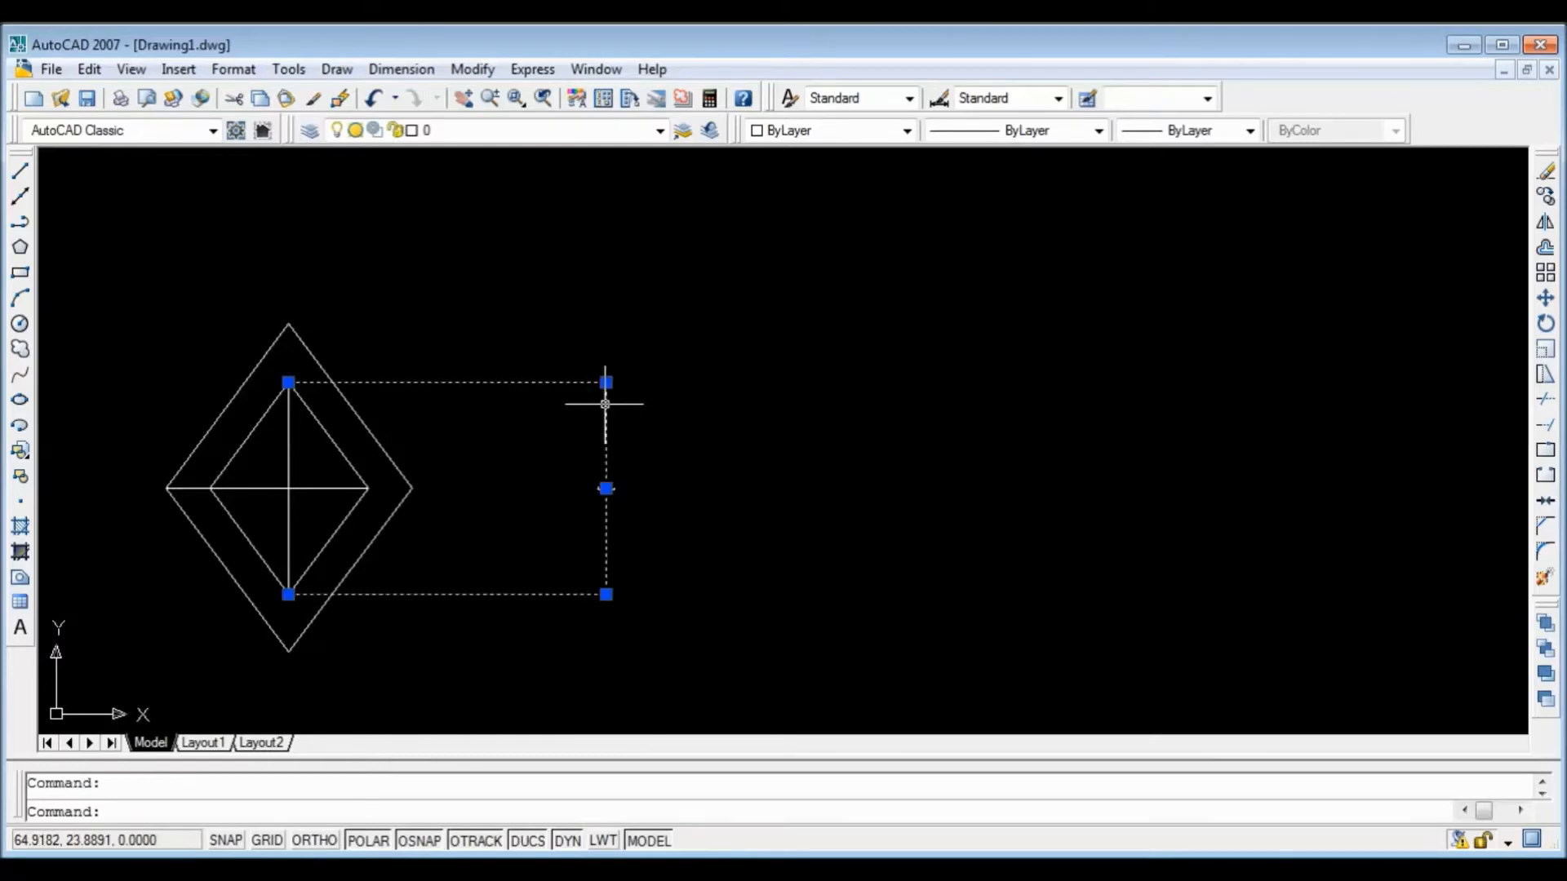
pyautogui.press('Delete')
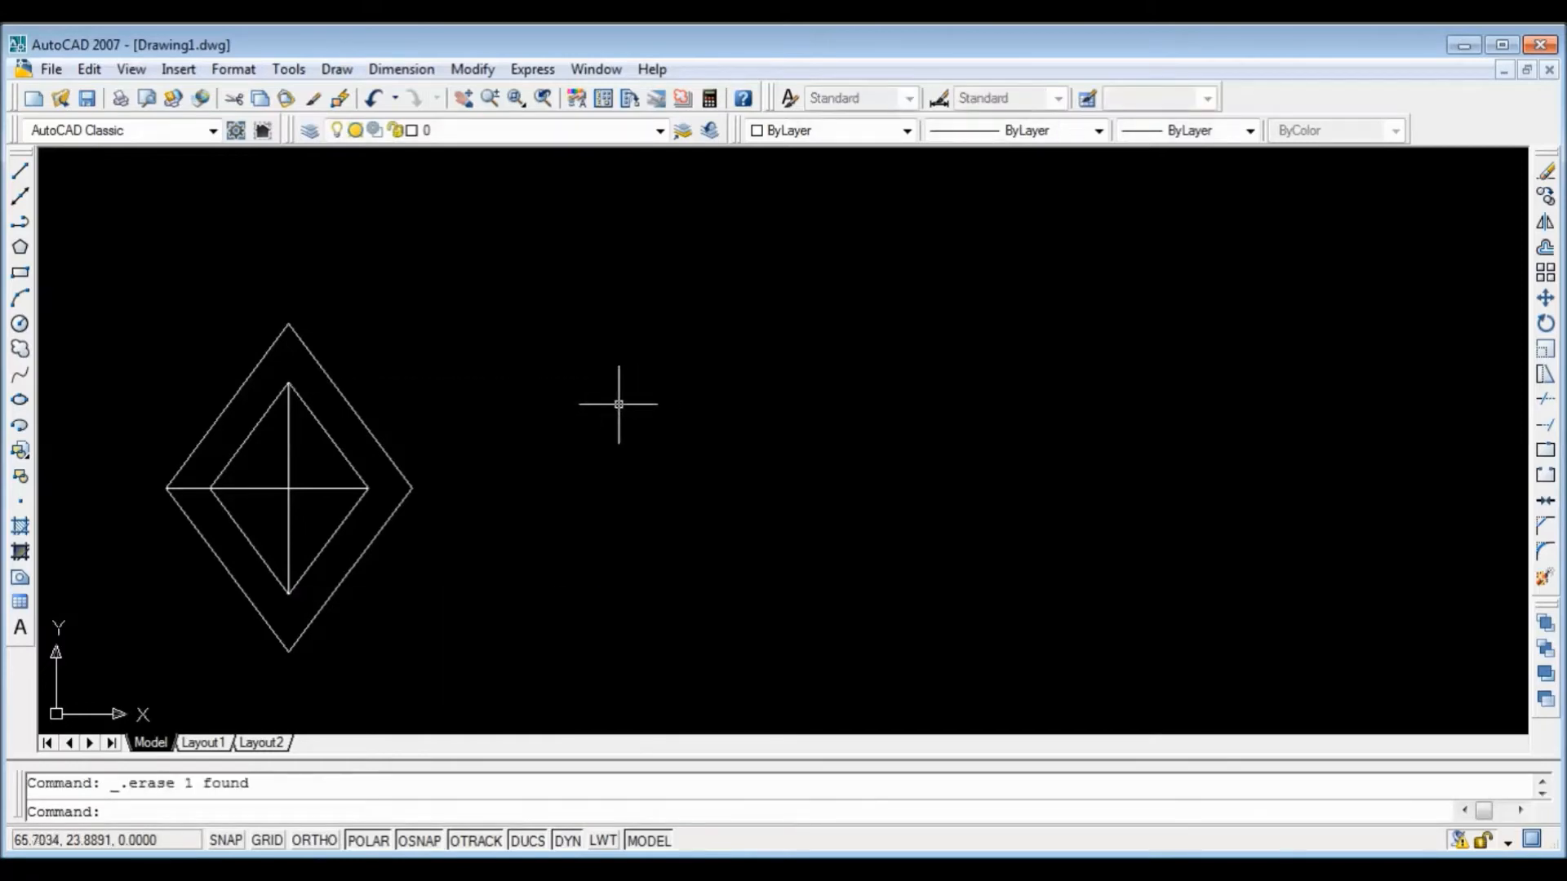
# Step: Add a Quick Dimension for the inner rhombus's horizontal diagonal, placed above both rhombuses, and erase that dimension
pyautogui.click(372, 70)
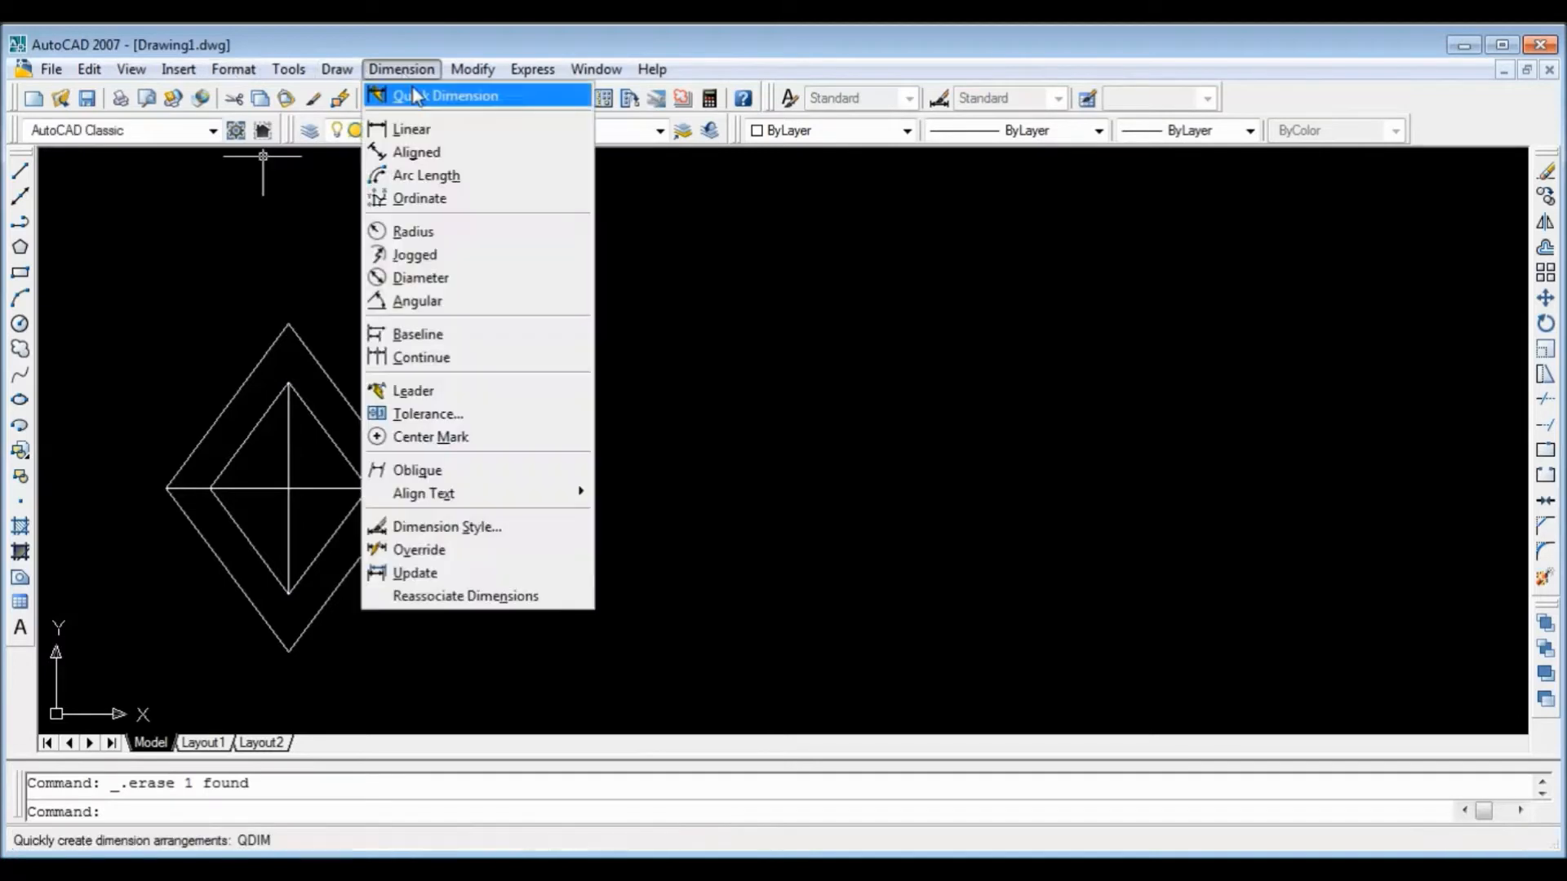
pyautogui.click(425, 94)
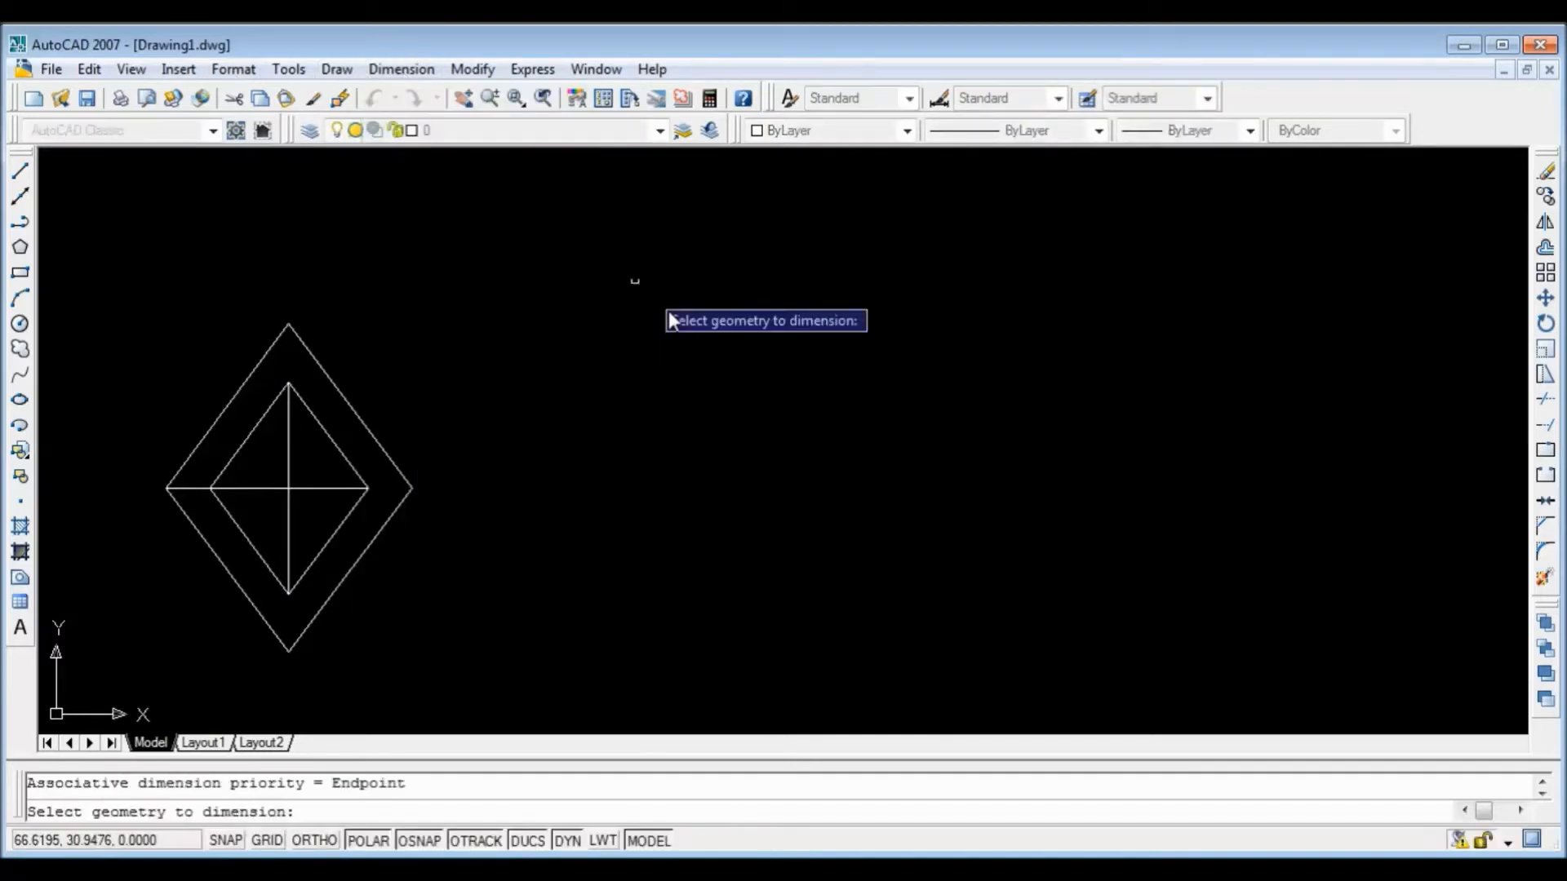
pyautogui.click(319, 489)
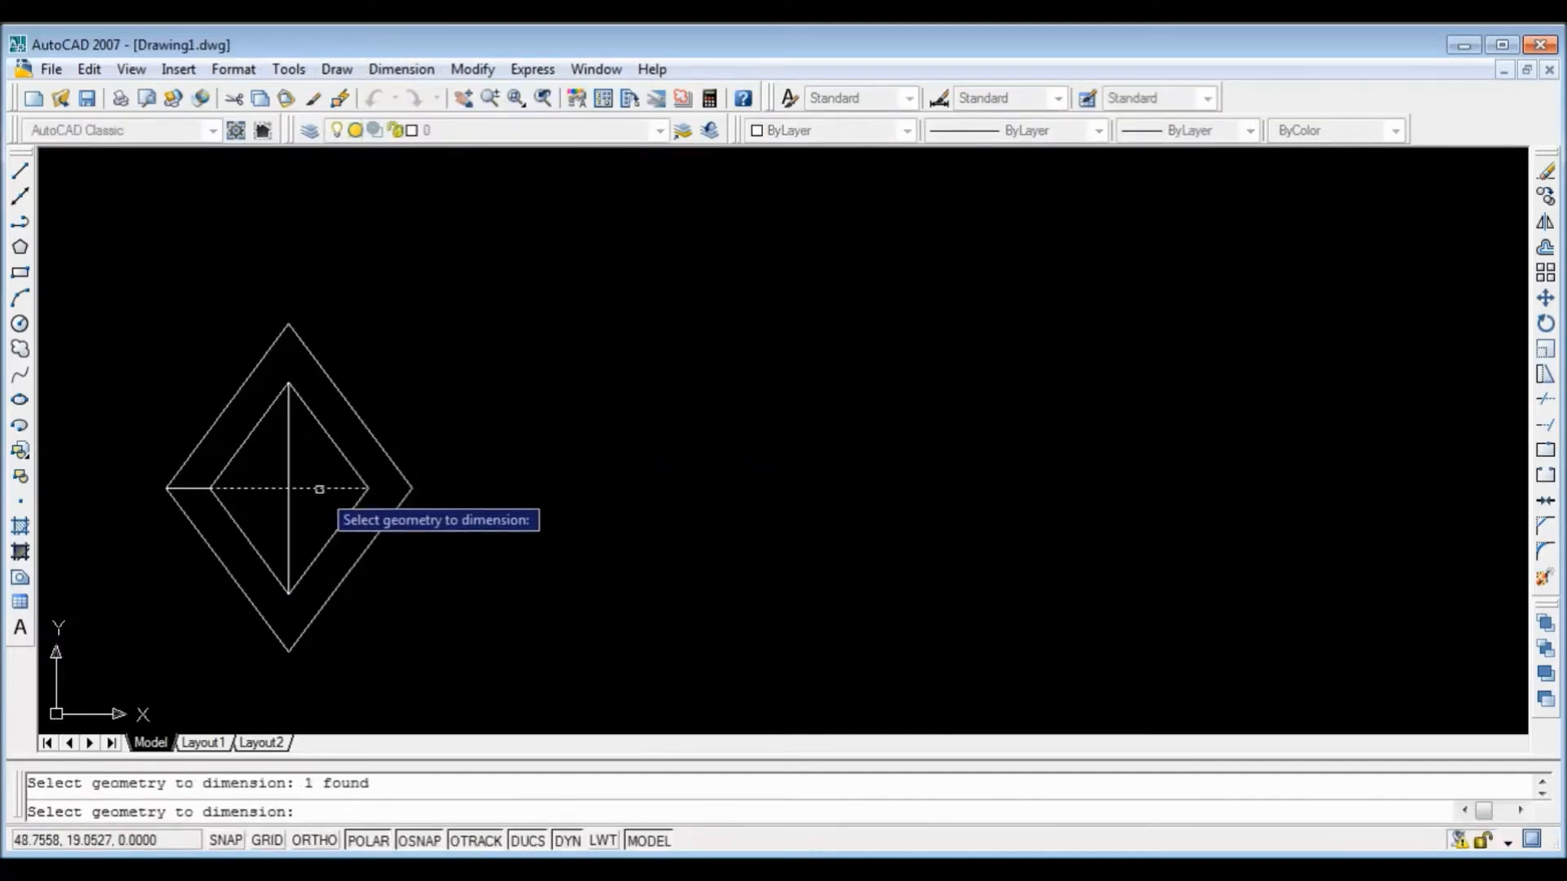
pyautogui.press('Return')
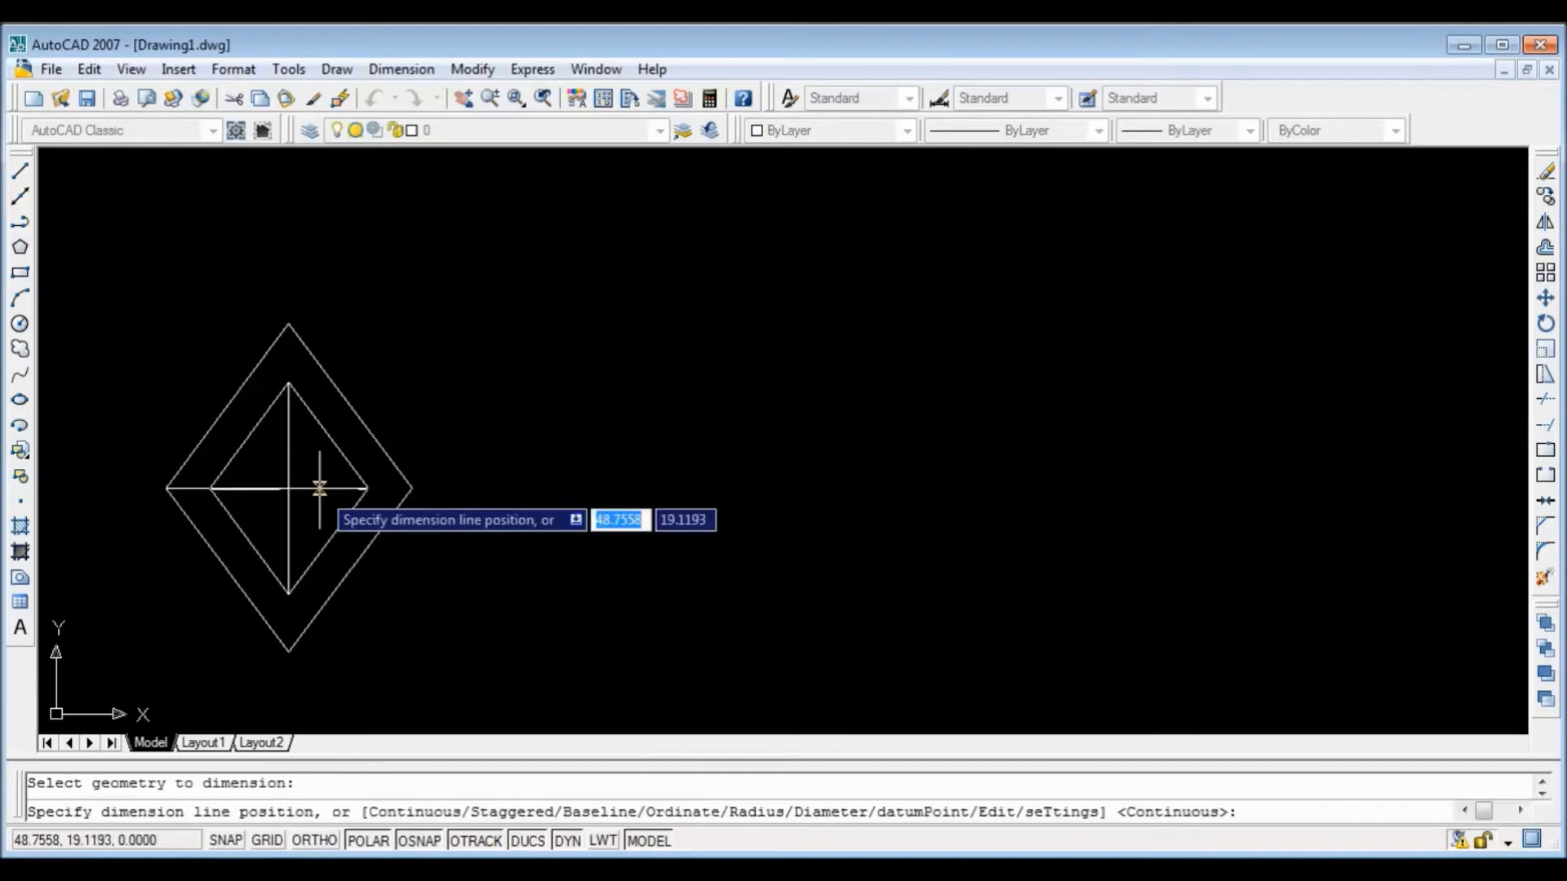
pyautogui.click(303, 281)
pyautogui.scroll(4, 302, 281)
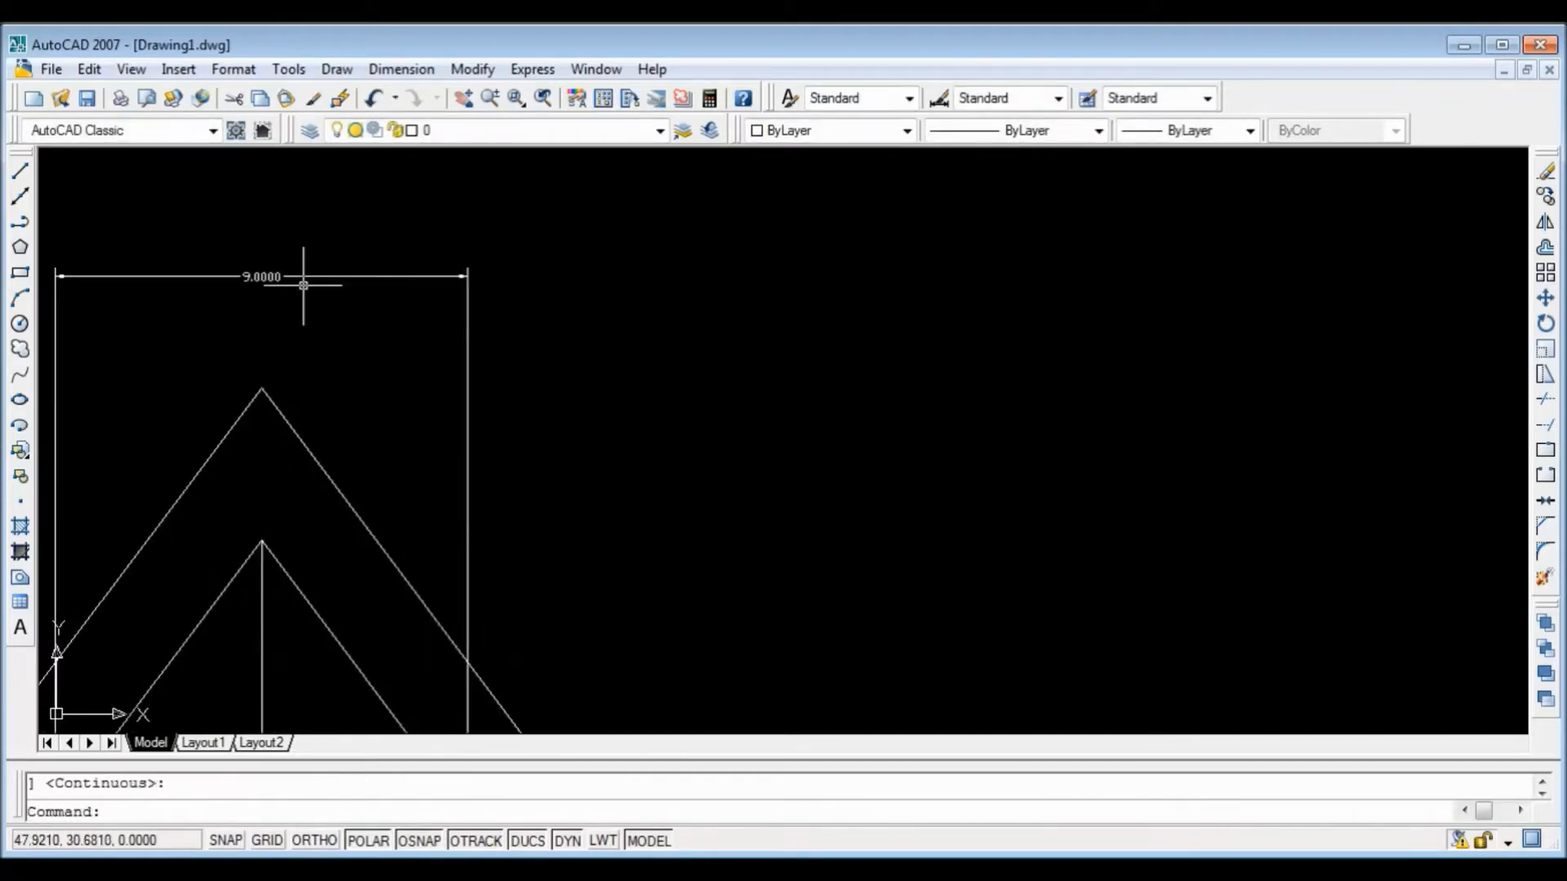
pyautogui.scroll(-4, 294, 310)
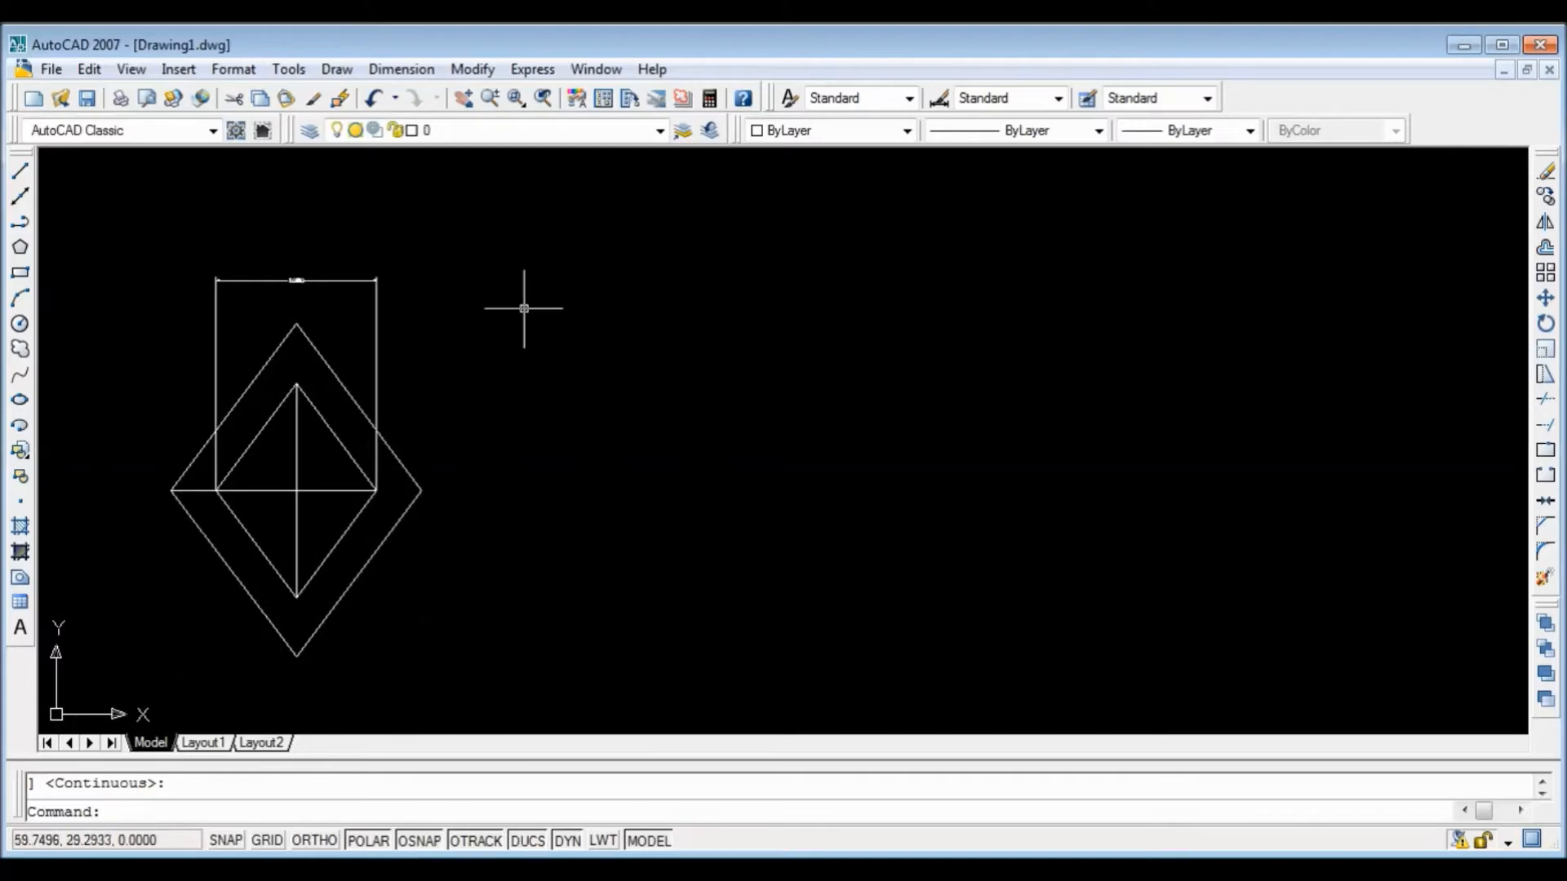
pyautogui.click(376, 320)
pyautogui.press('Delete')
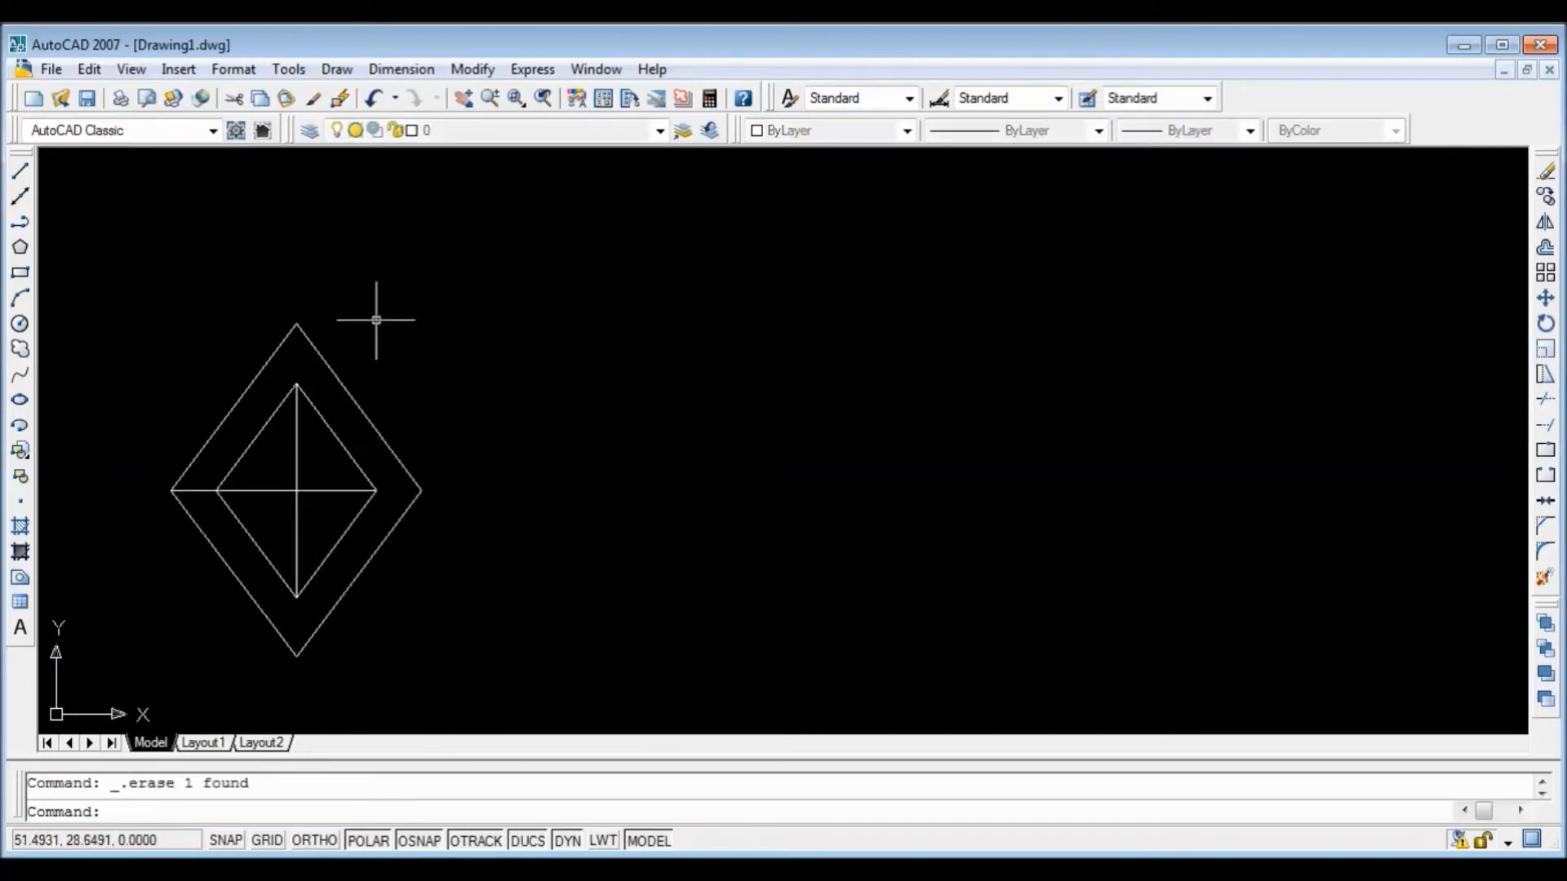
# Step: Erase the vertical and horizontal diagonals inside the inner rhombus
pyautogui.click(297, 485)
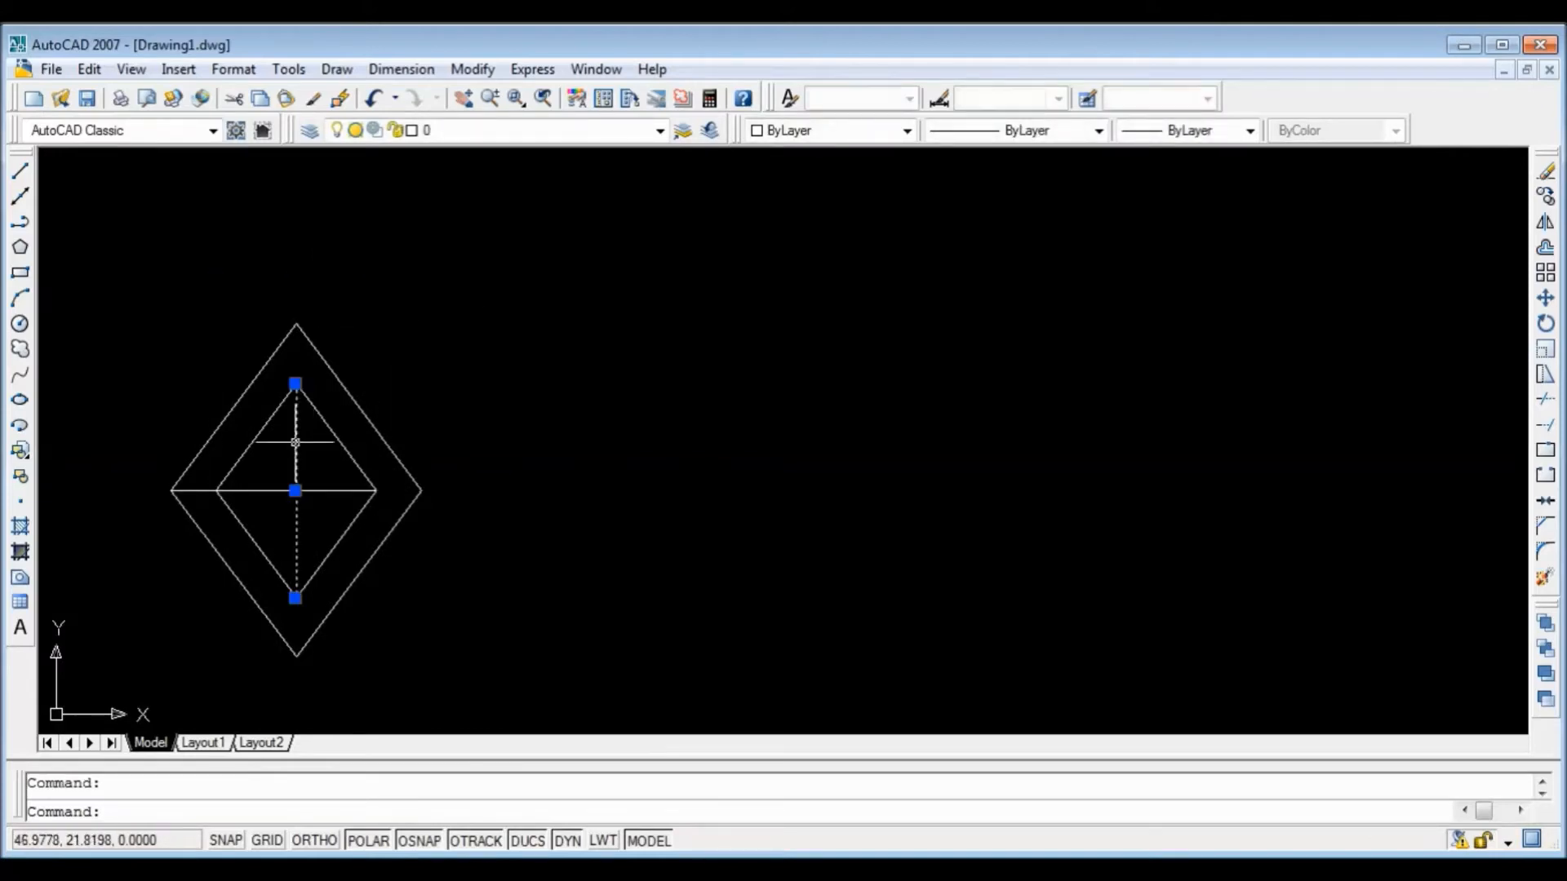
pyautogui.press('Delete')
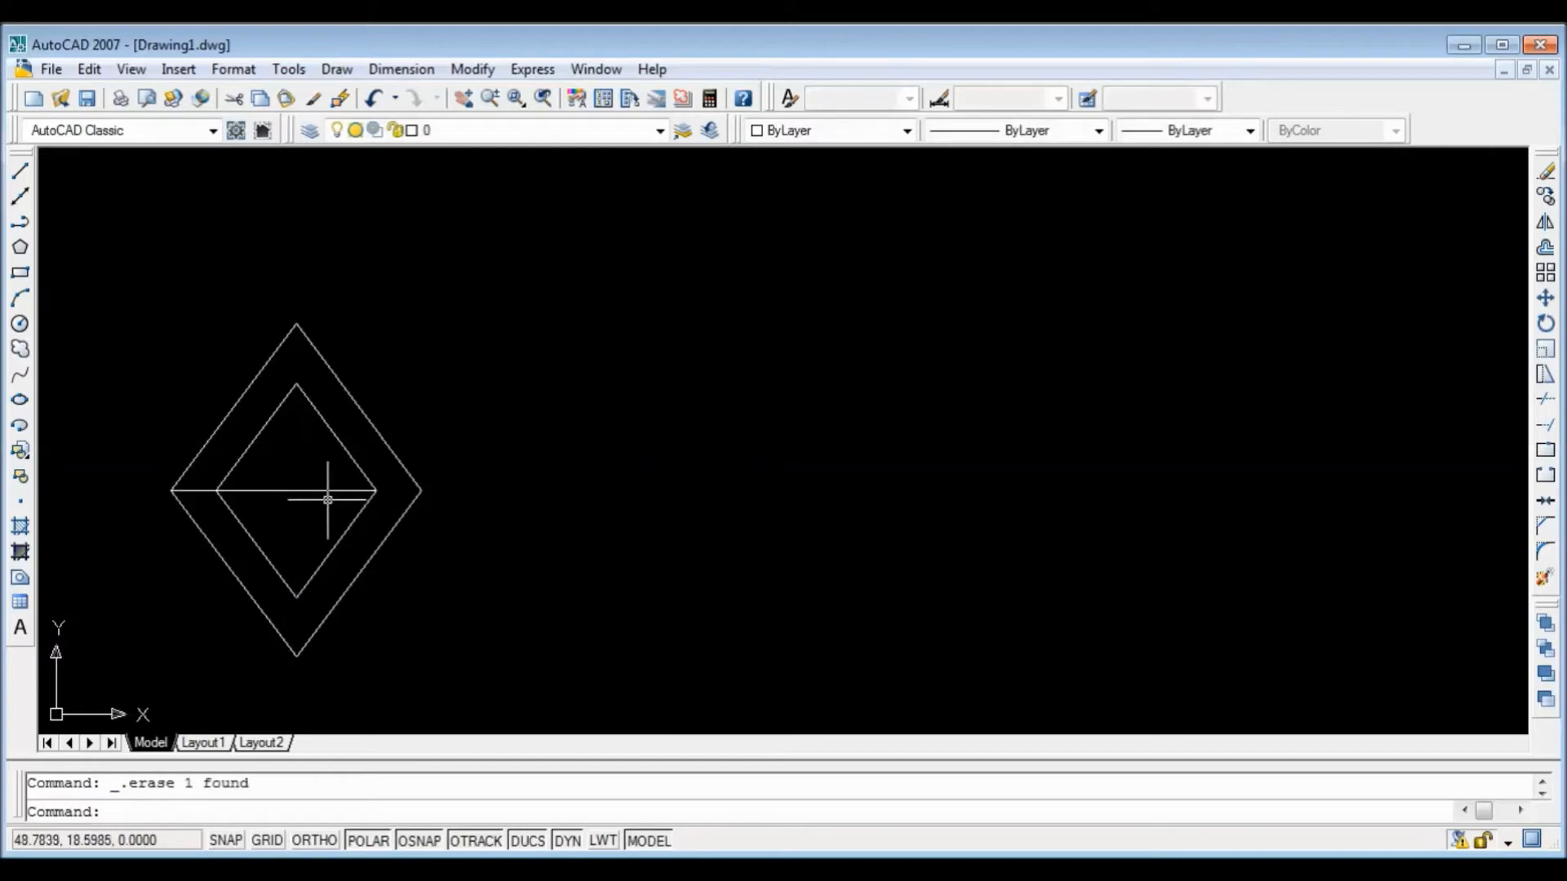
pyautogui.click(328, 491)
pyautogui.press('Delete')
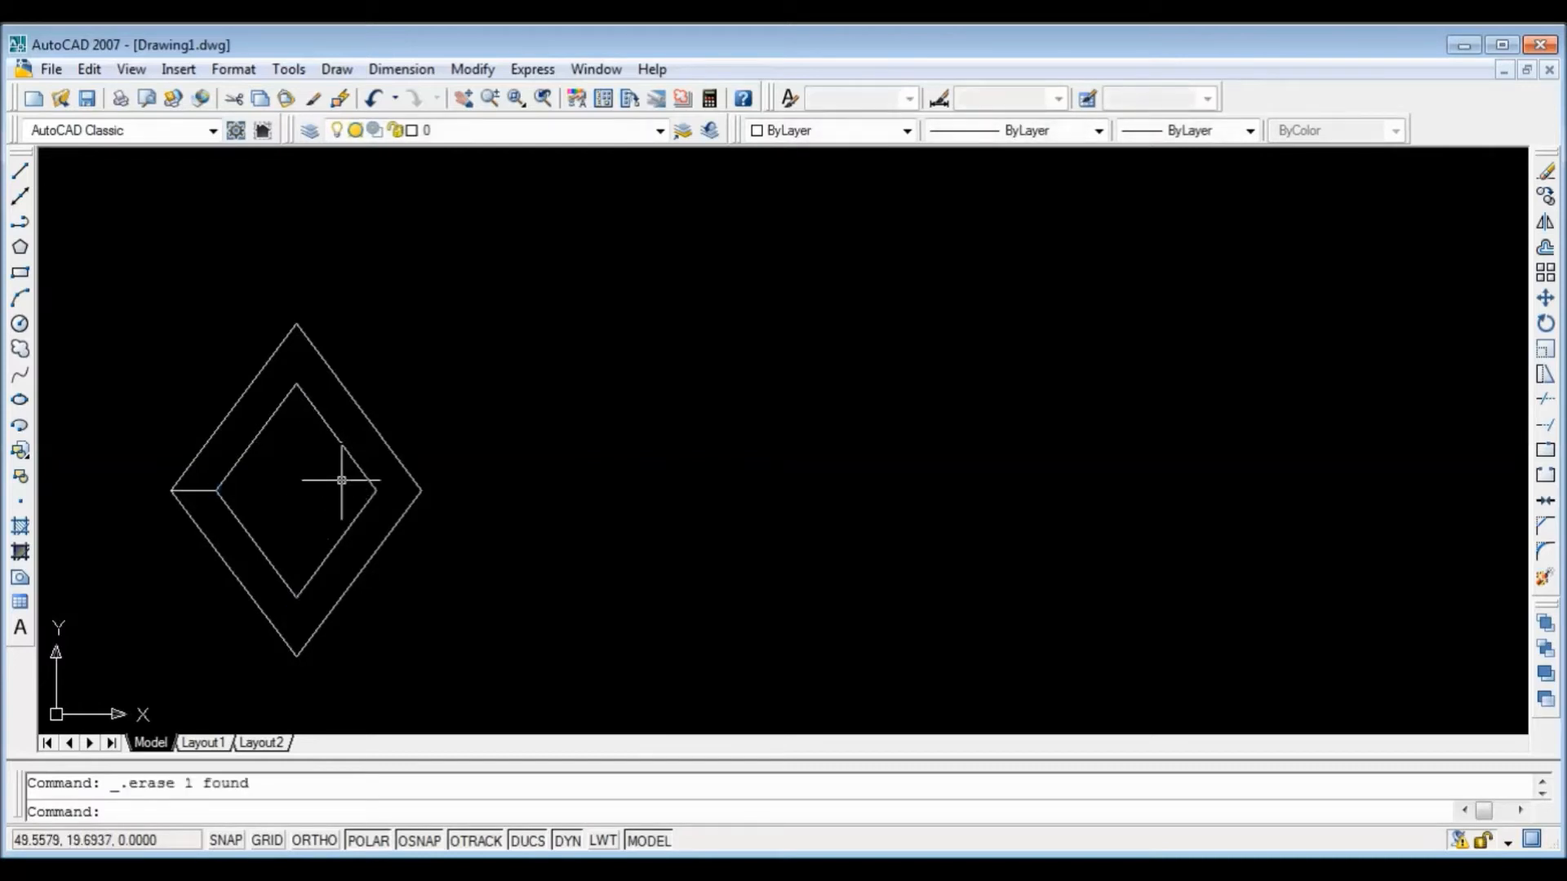
# Step: Add a Quick Dimension for the short line joining the two rhombuses' left corners, placed above the line
pyautogui.click(416, 72)
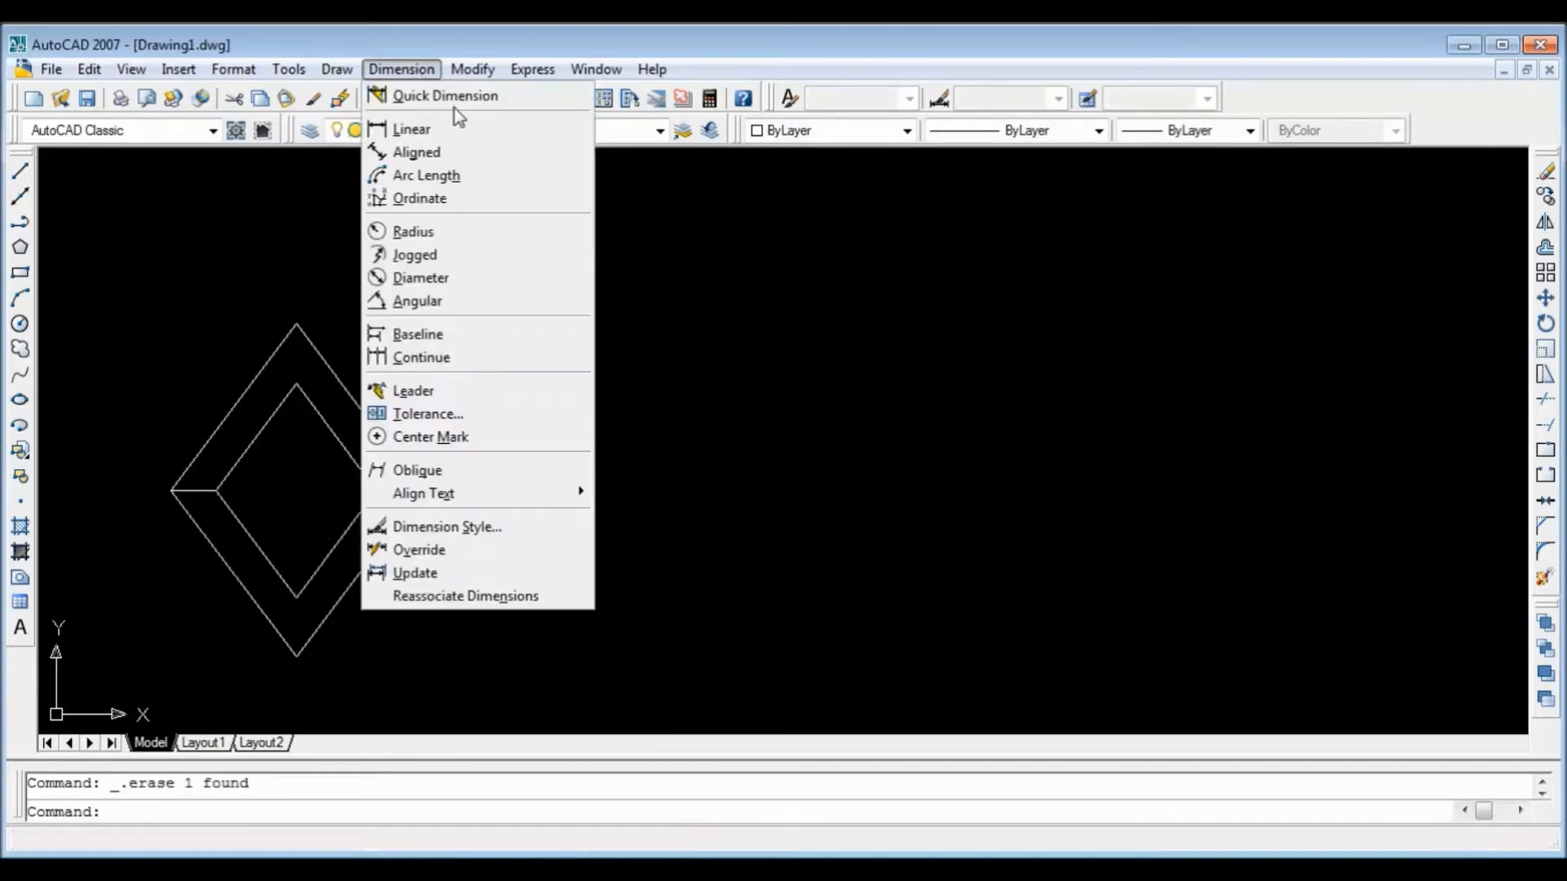
pyautogui.click(454, 96)
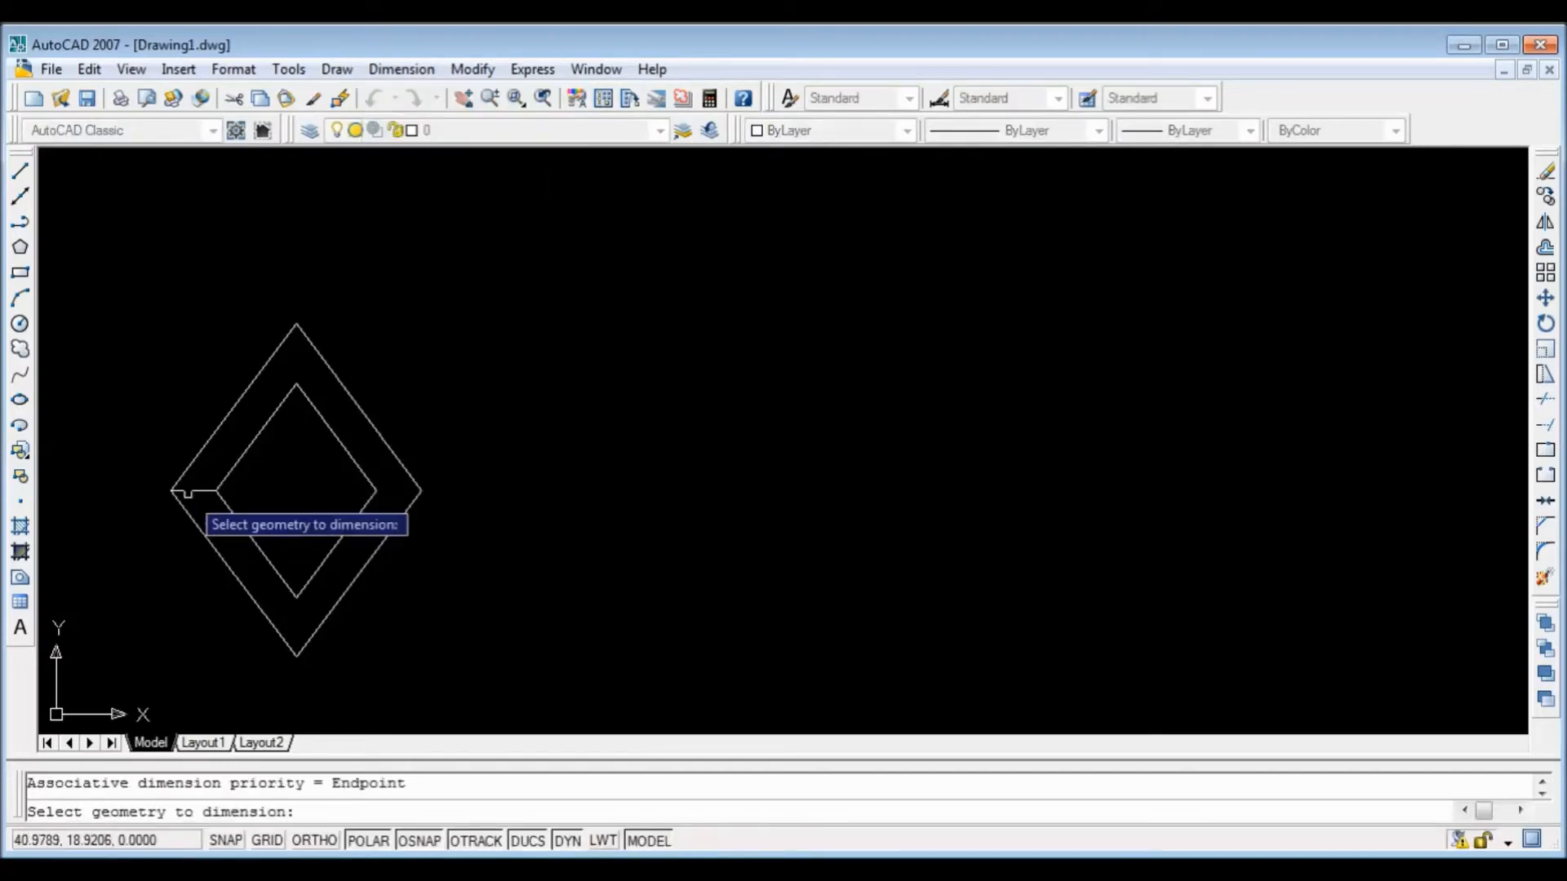
pyautogui.click(191, 492)
pyautogui.click(195, 492)
pyautogui.click(195, 491)
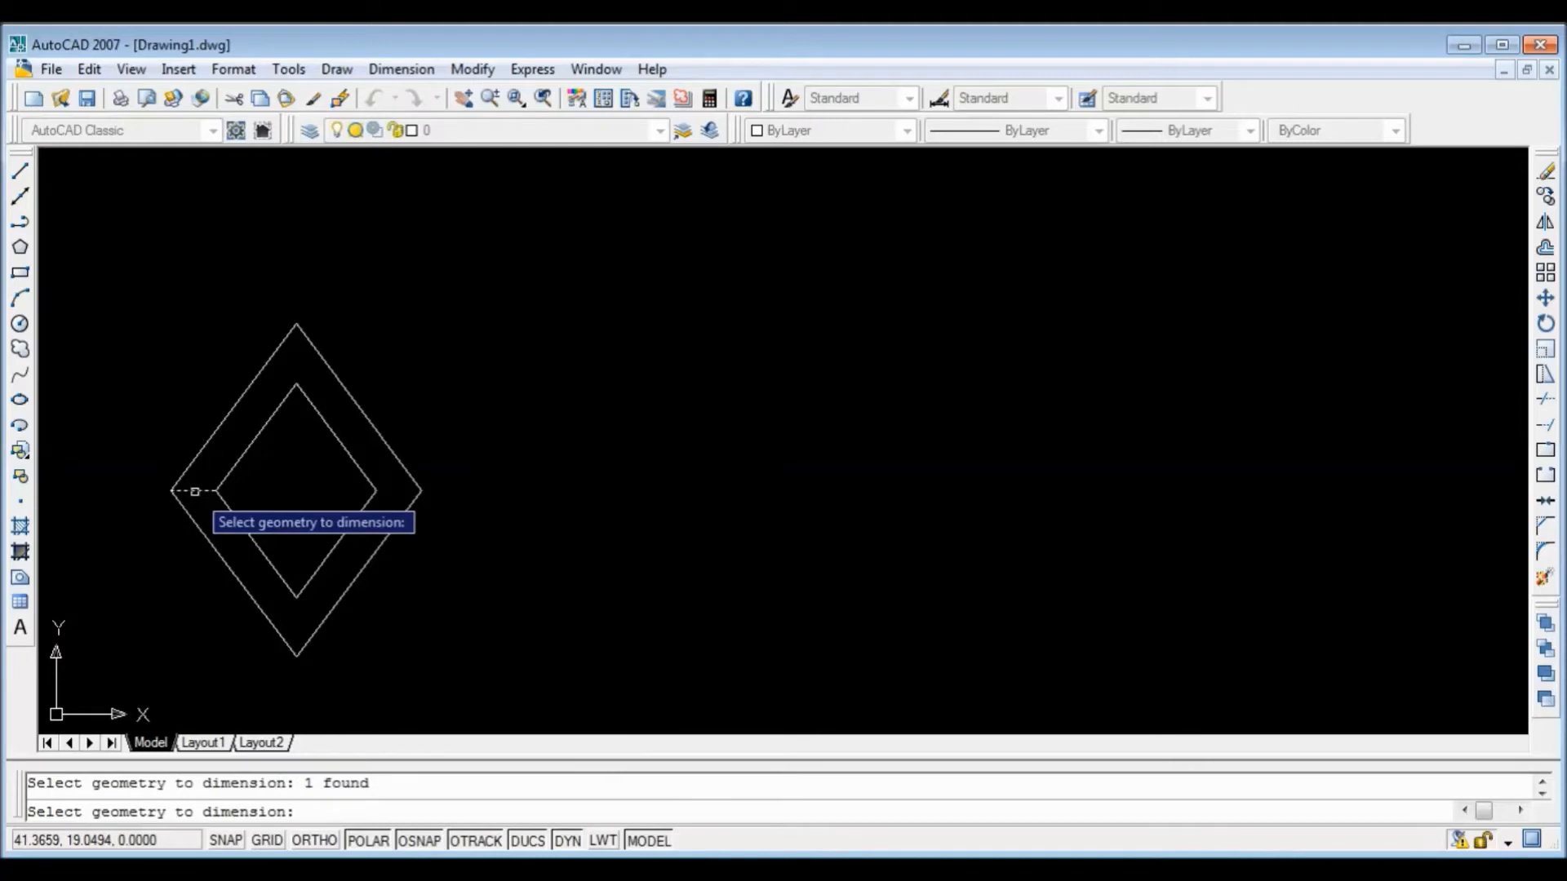
pyautogui.press('Return')
pyautogui.click(168, 265)
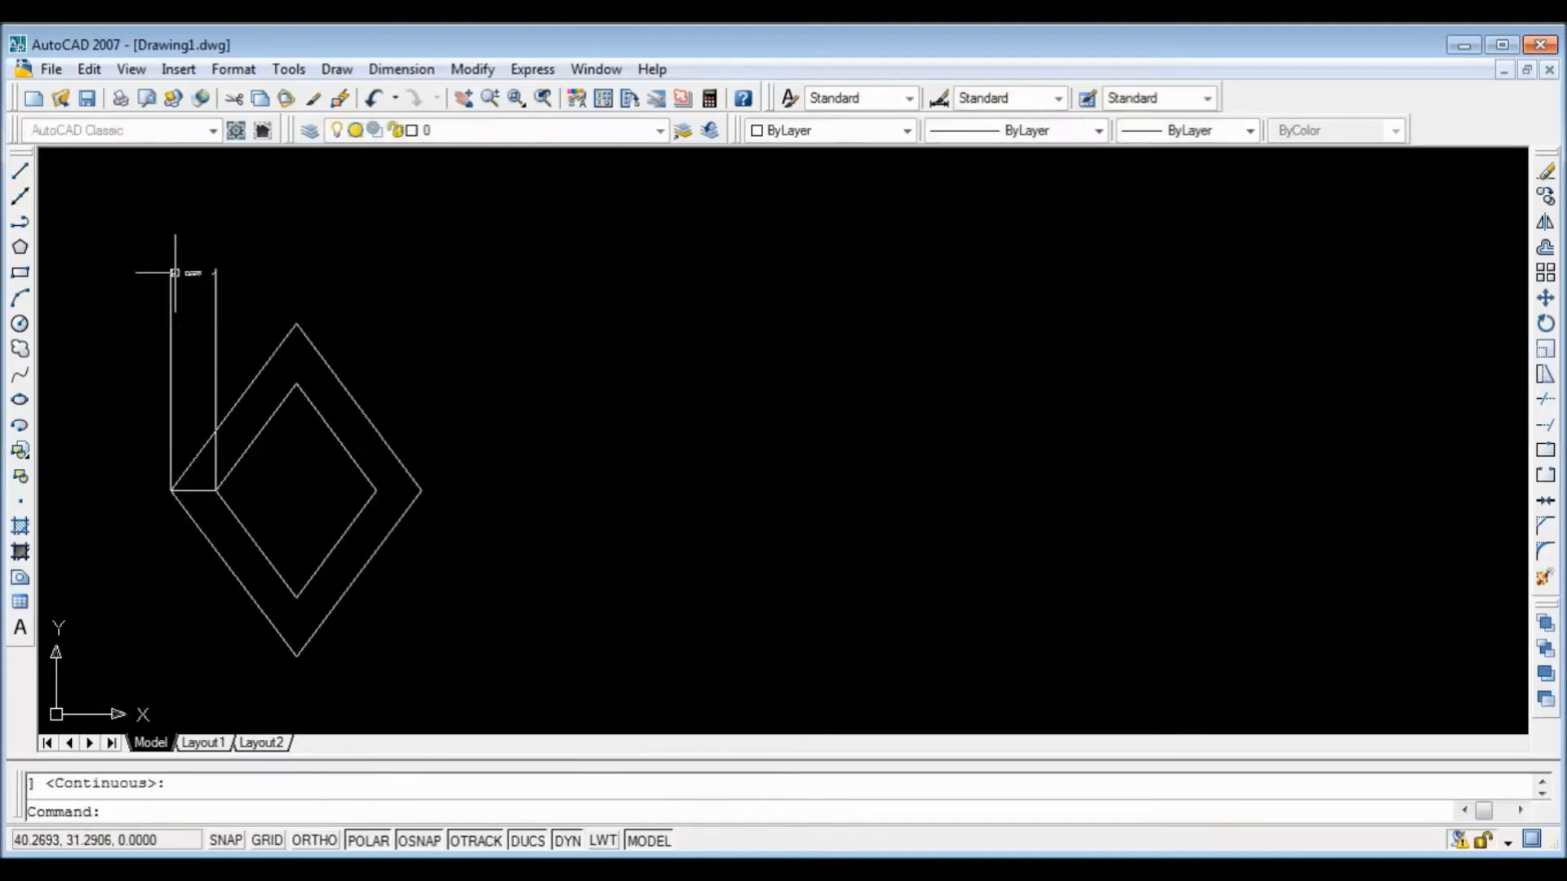
pyautogui.scroll(5, 175, 272)
pyautogui.scroll(-6, 174, 272)
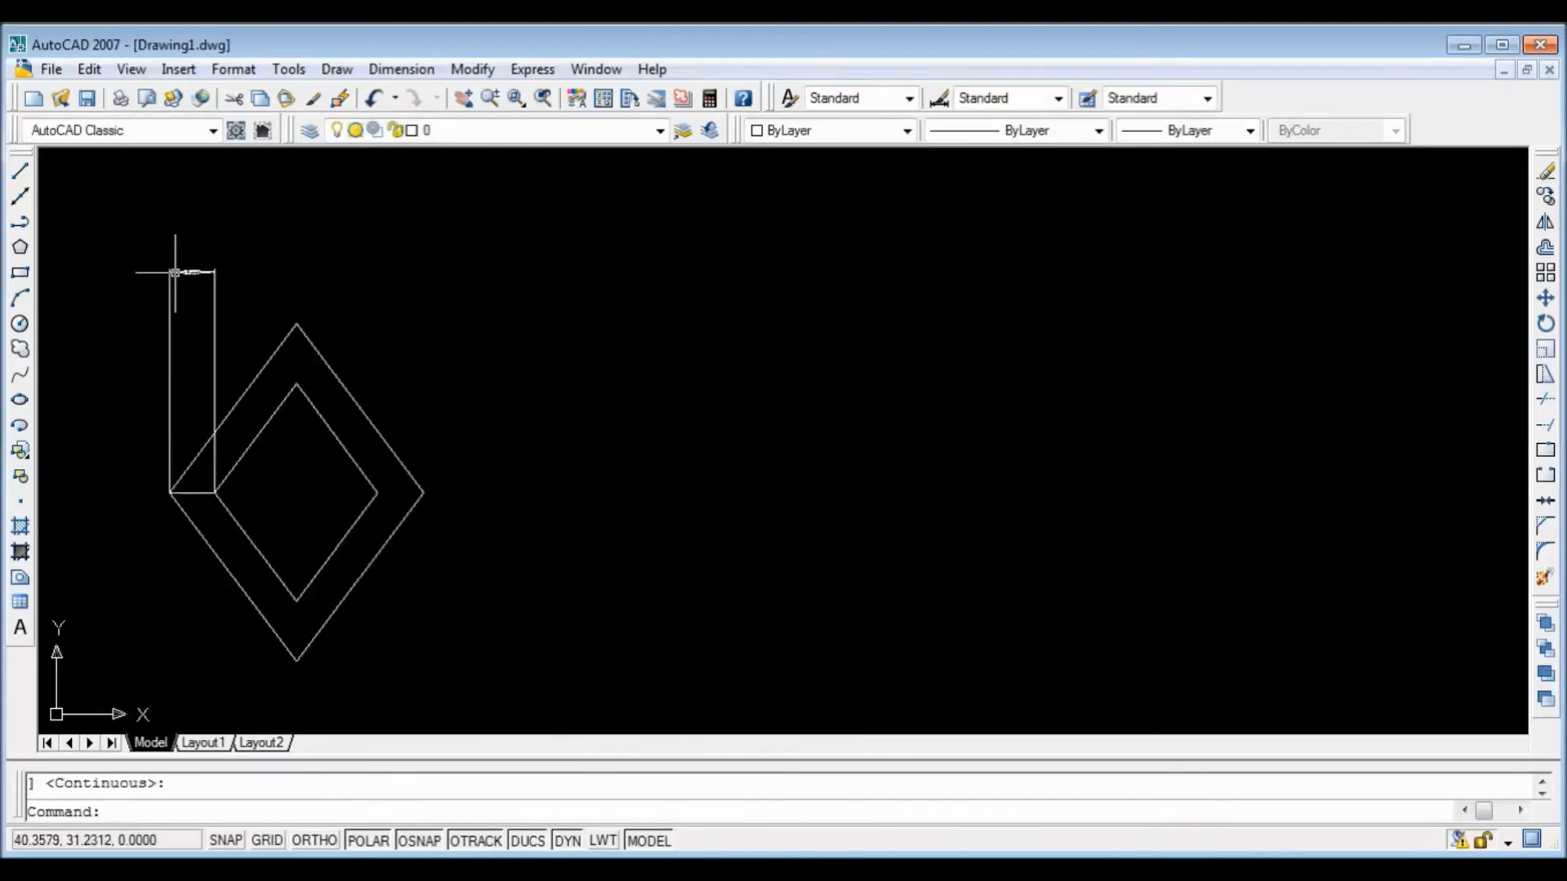
# Step: Start a crossing selection window from the empty area above the rhombuses
pyautogui.click(355, 246)
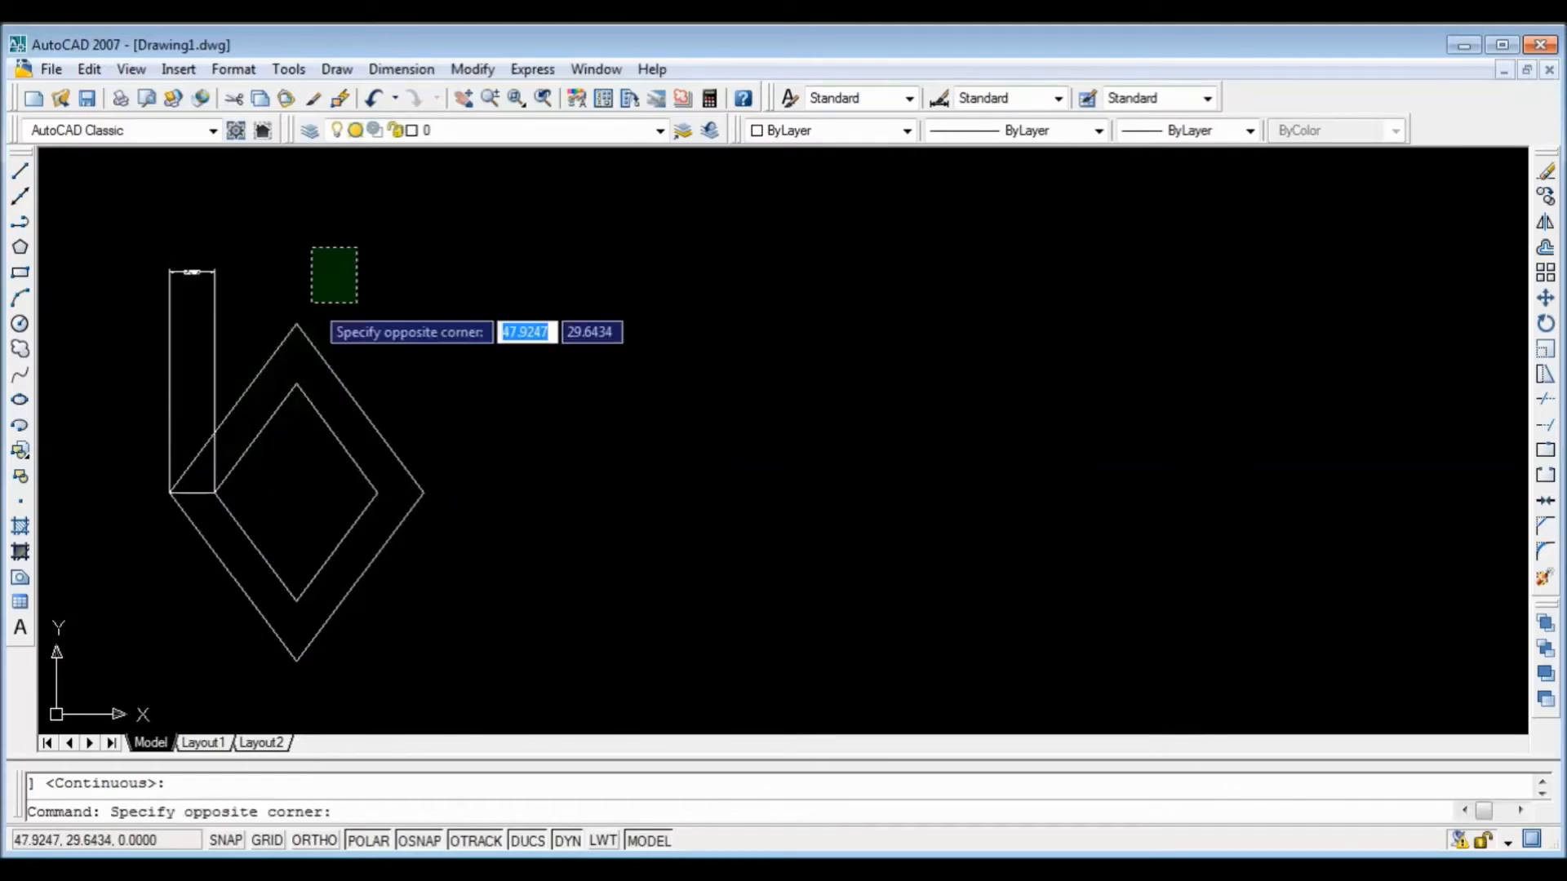